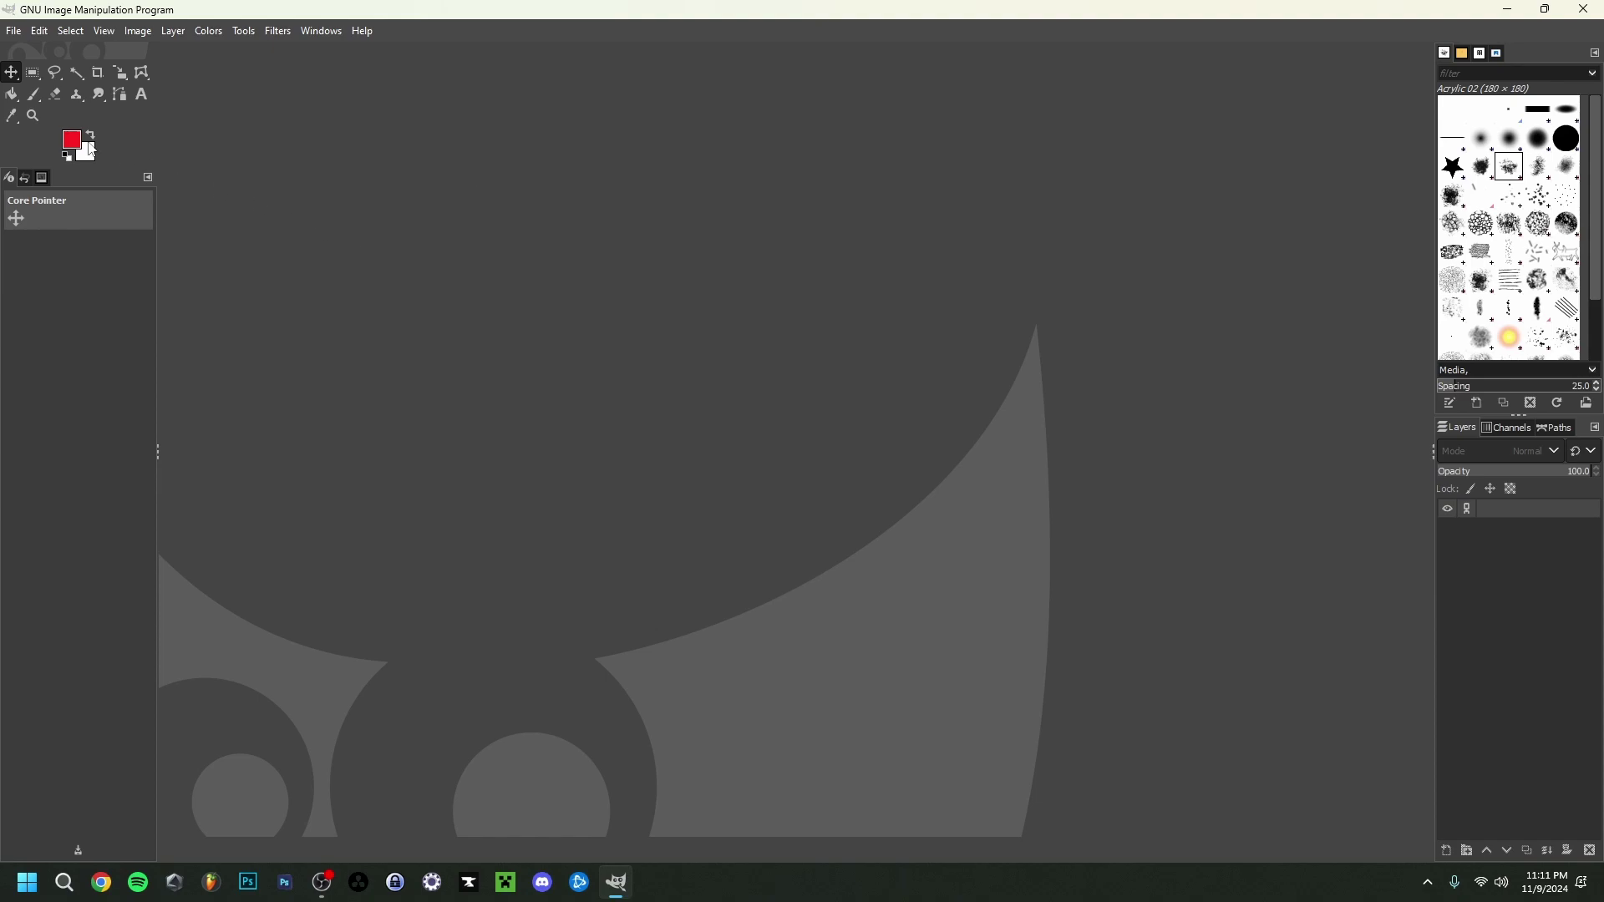
- Create a new 1920 × 1080 px RGB image at 300 ppi, filled with the background color
left_click(13, 33)
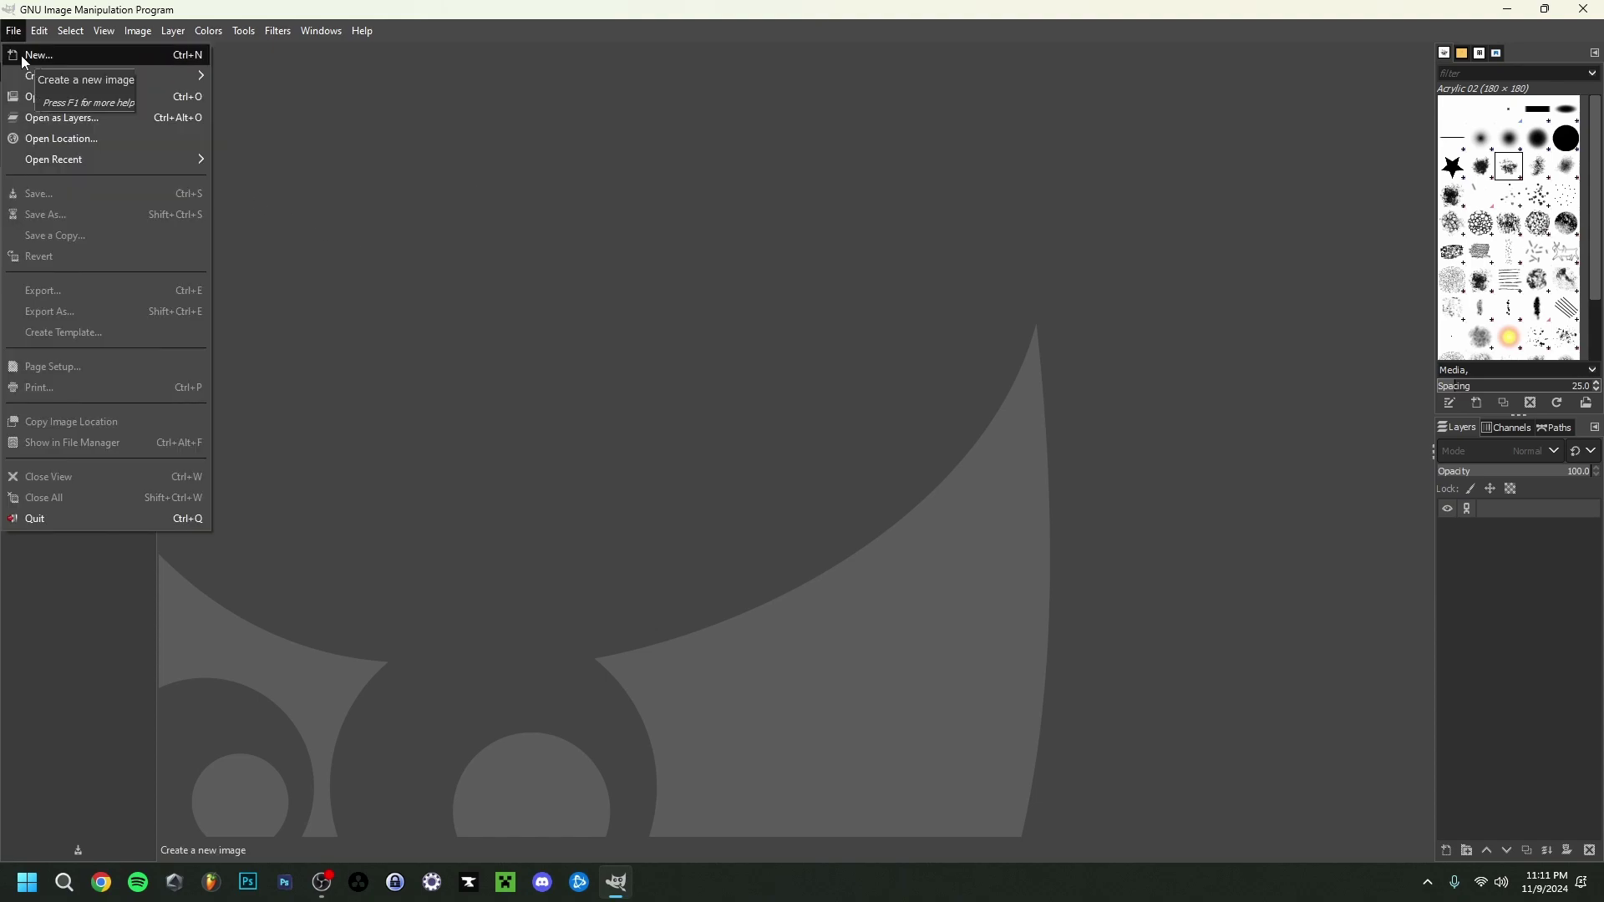
left_click(22, 56)
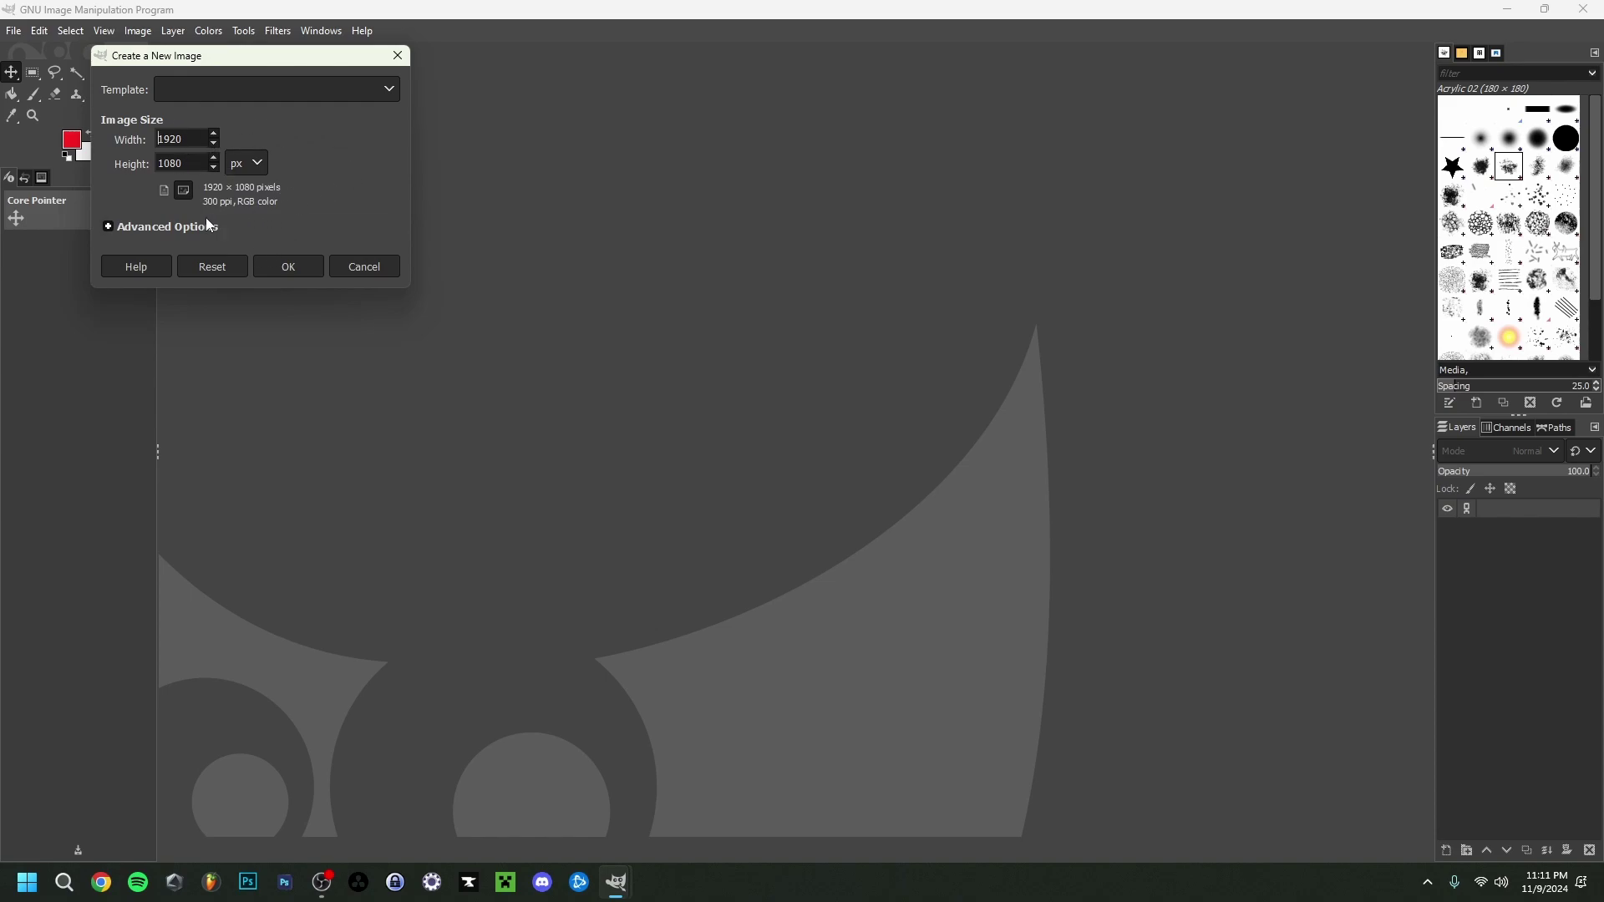
left_click(124, 228)
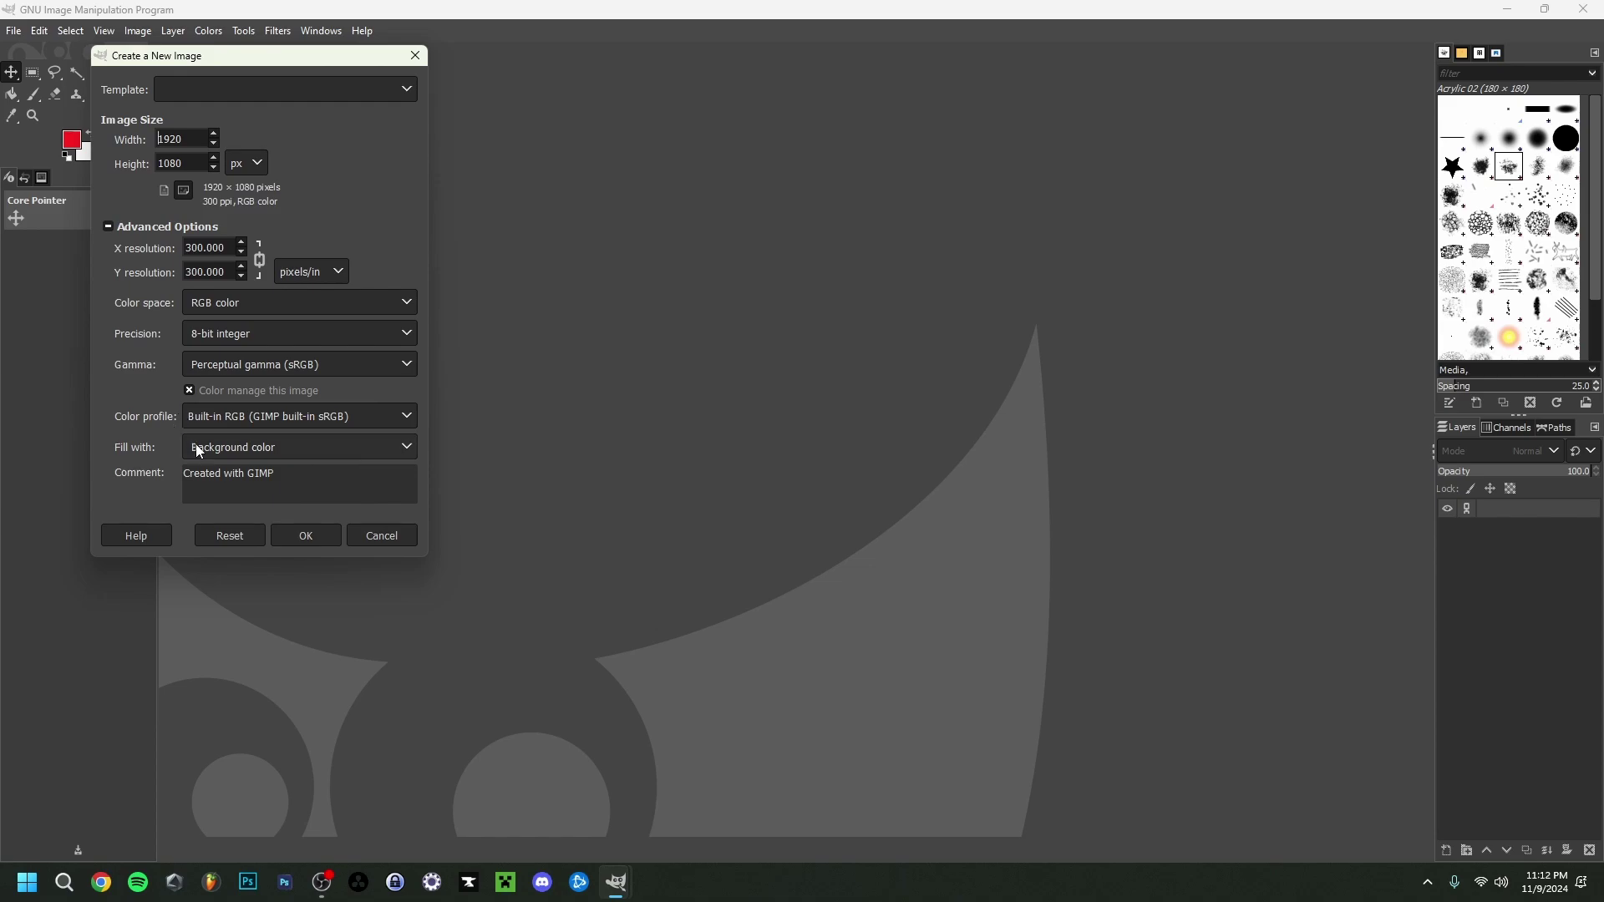
left_click(318, 538)
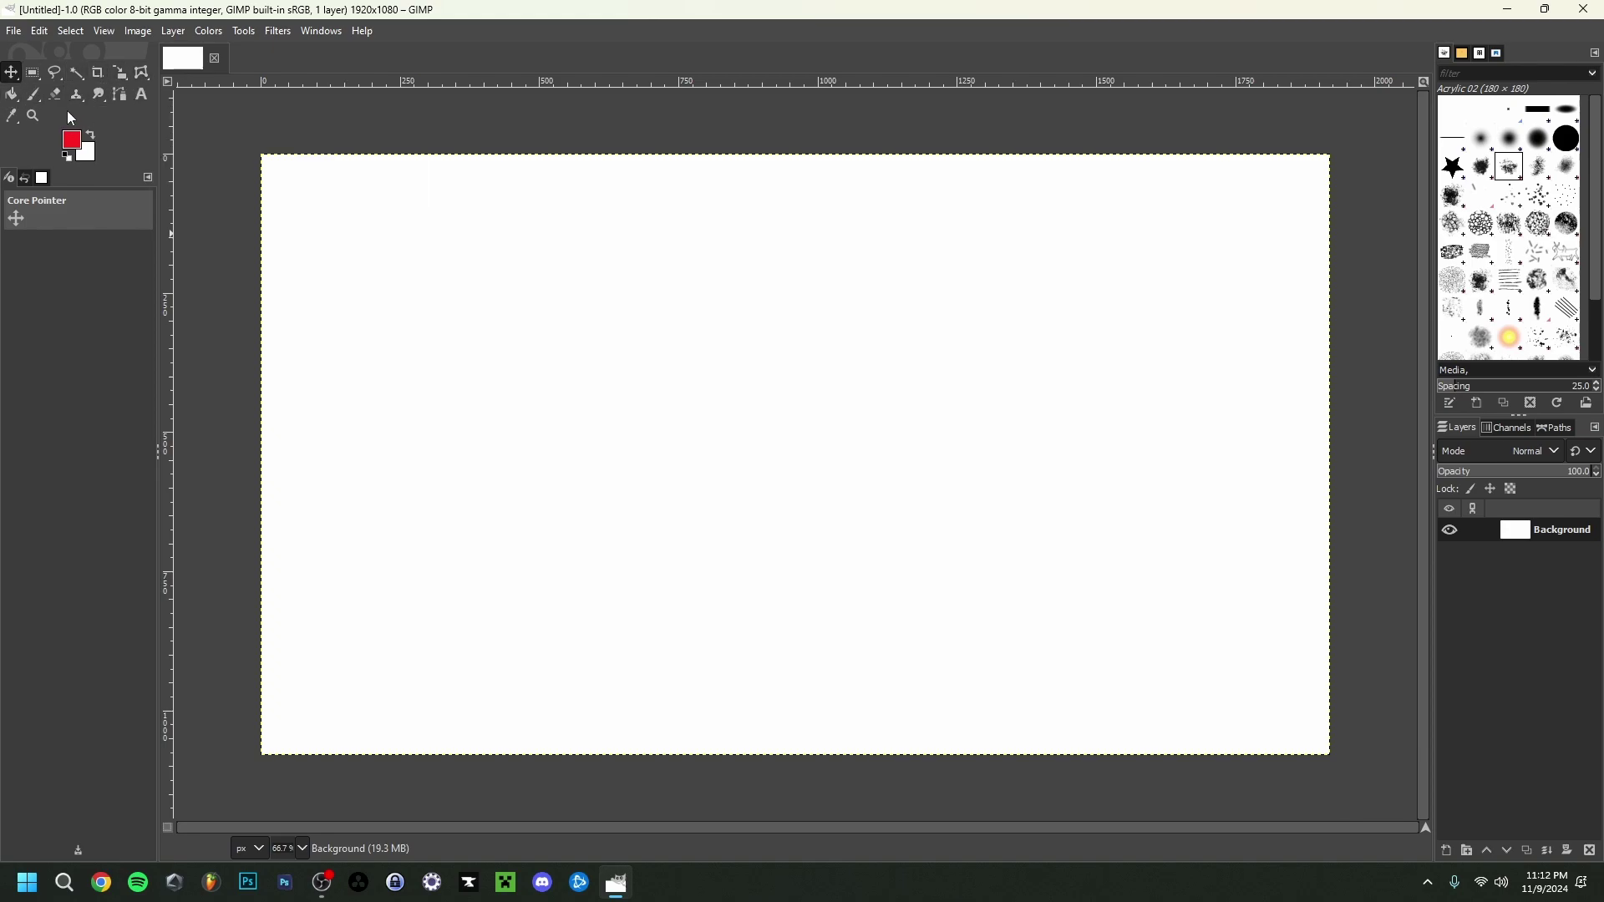
- Turn tool groups off and back on in the Toolbox preferences, then accept the preferences
left_click(40, 31)
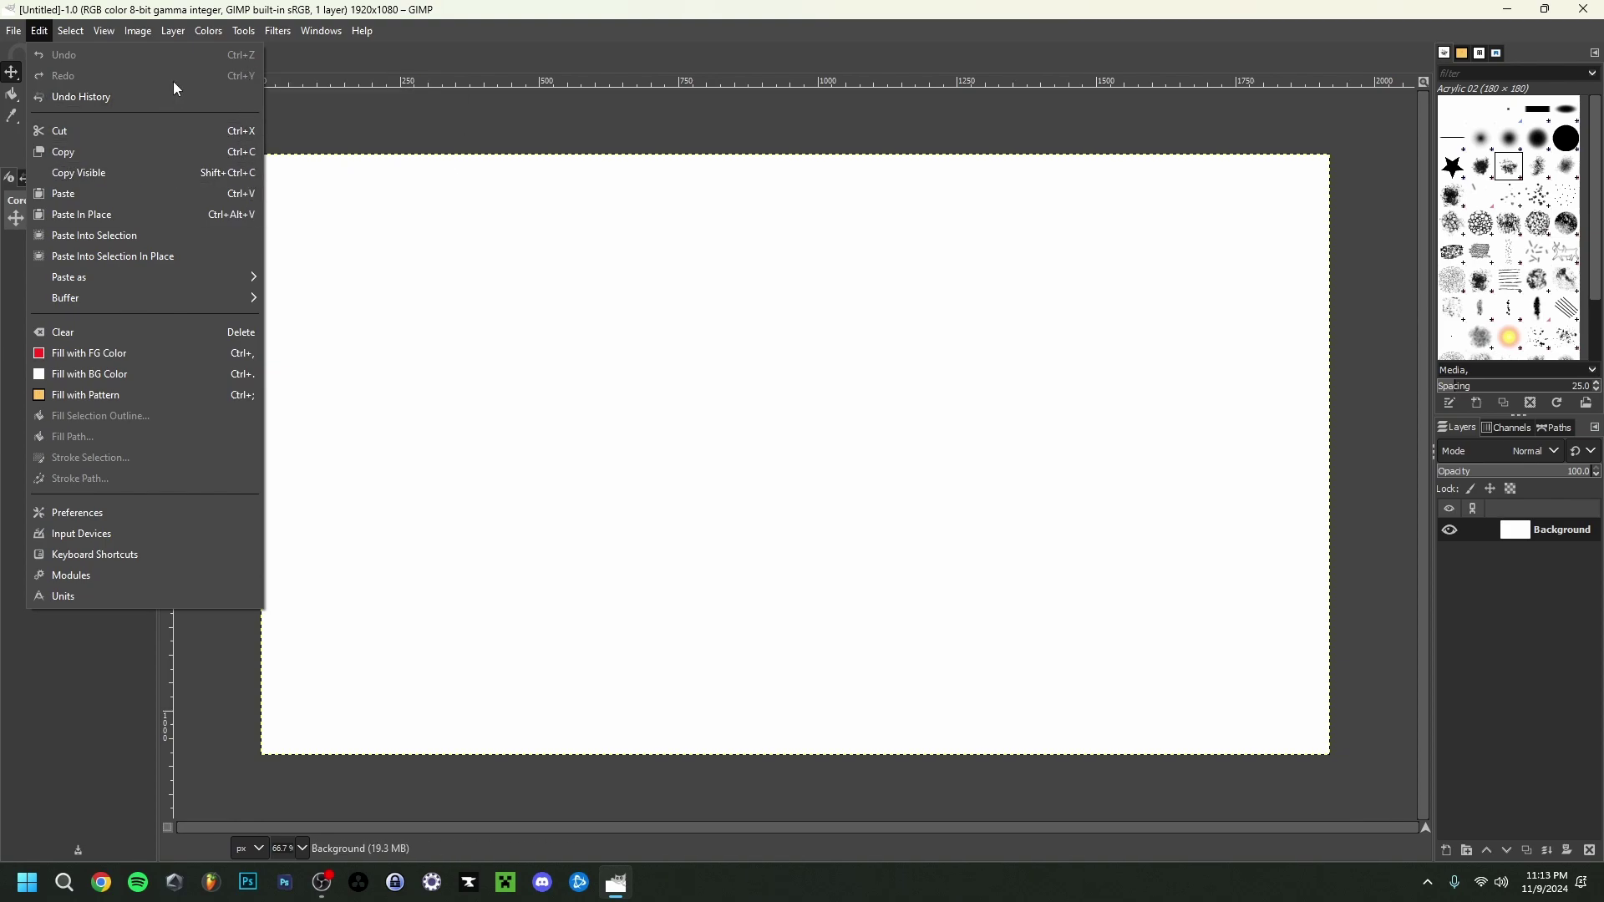
left_click(83, 515)
left_click(299, 409)
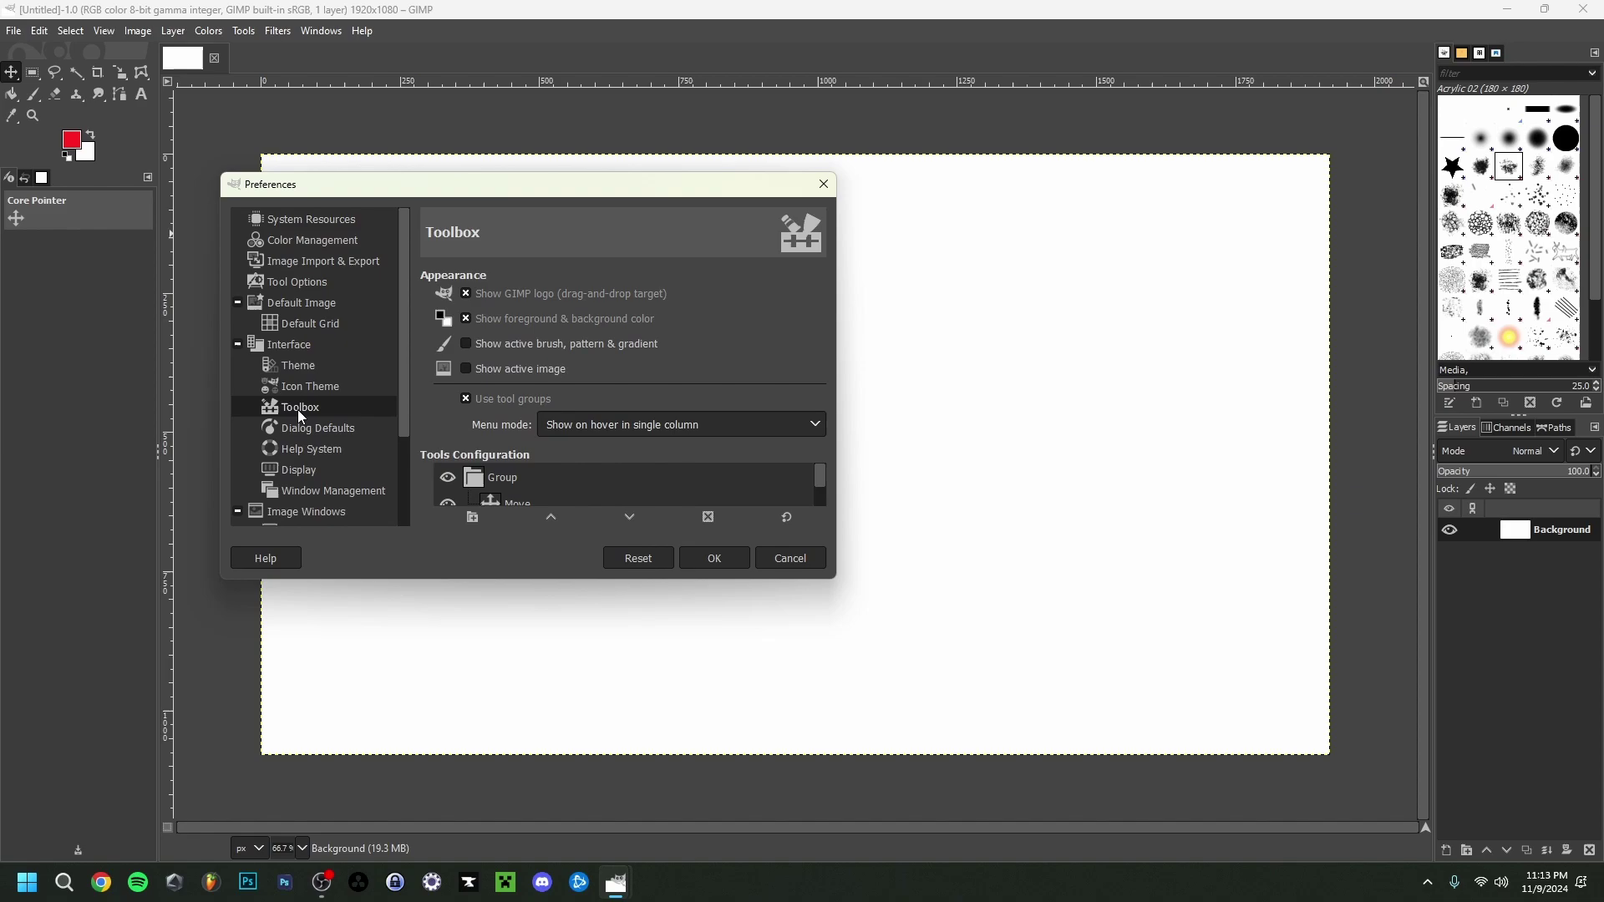
left_click(467, 398)
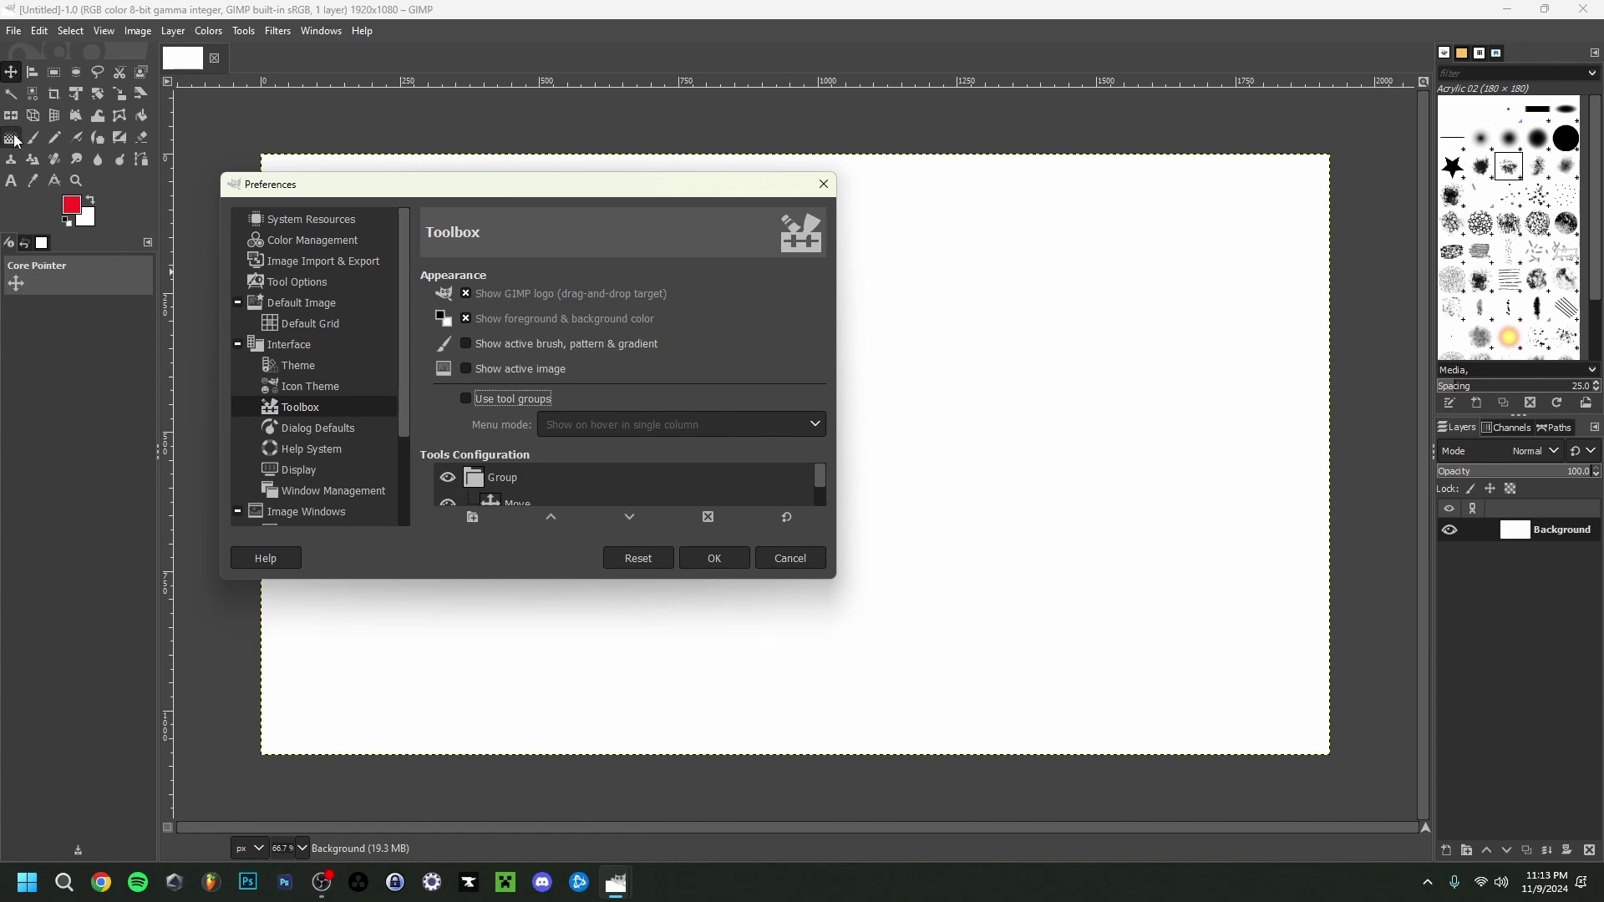
left_click(467, 399)
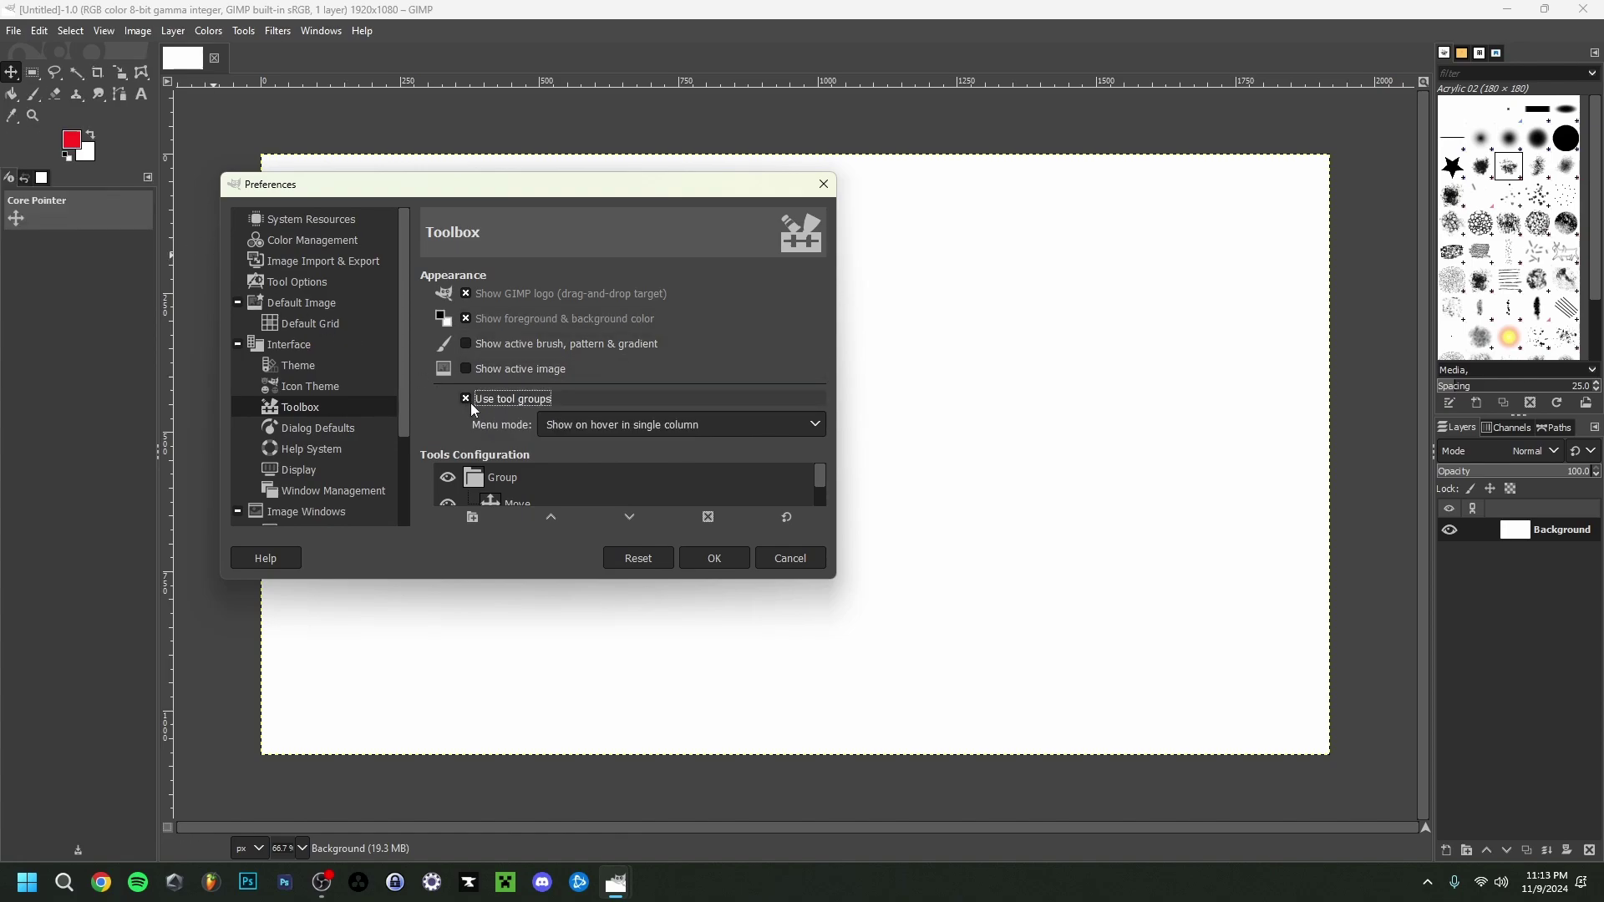
left_click(702, 555)
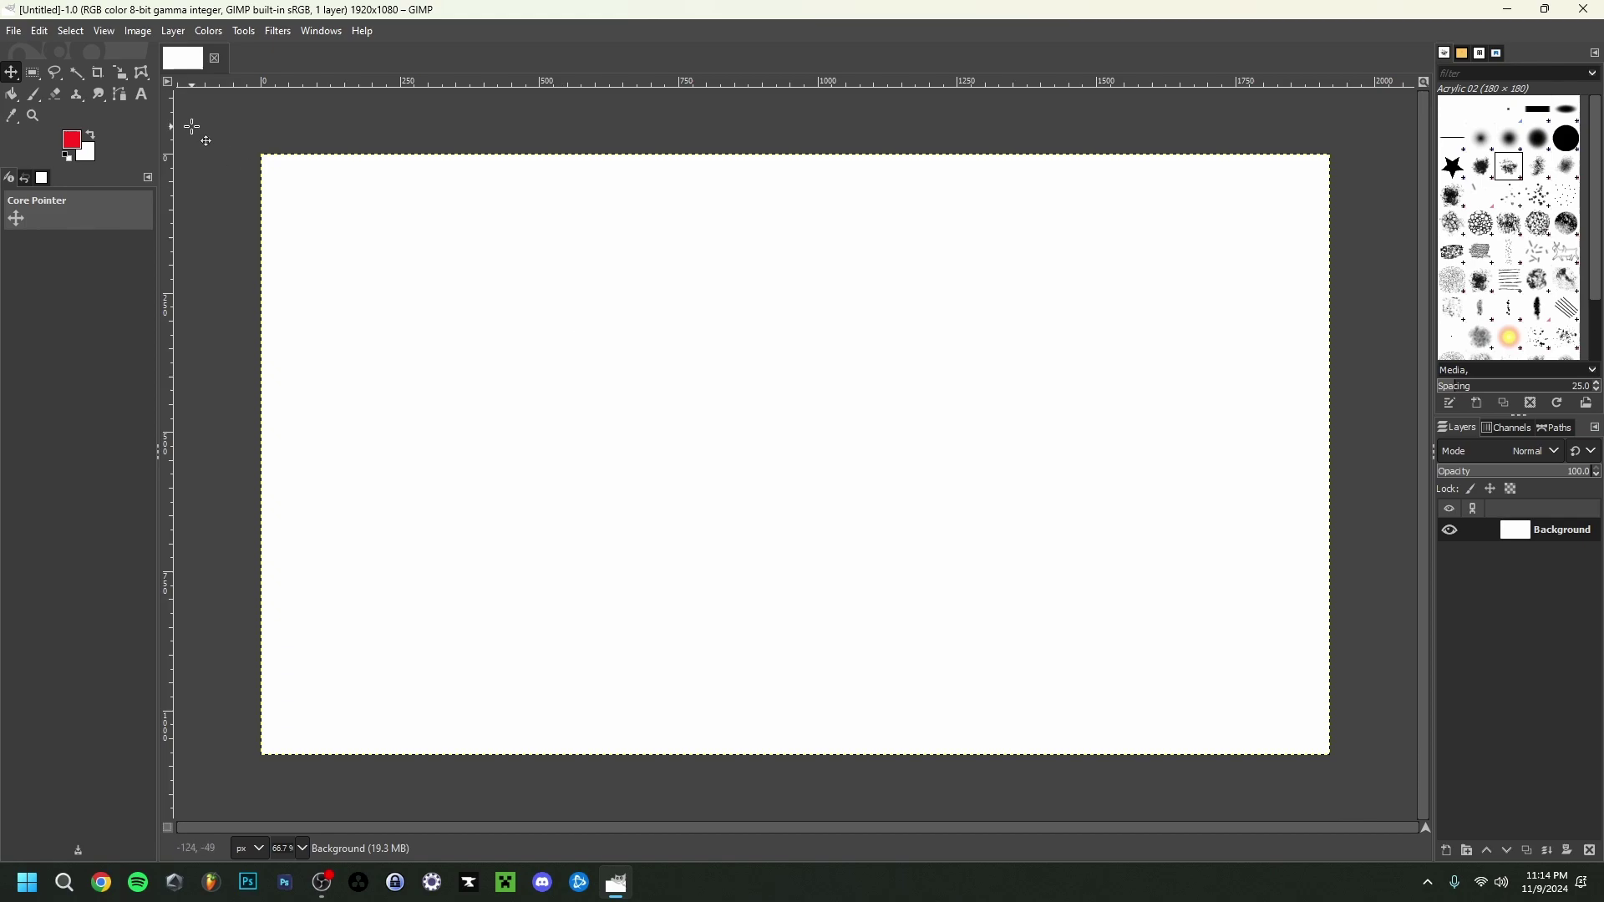
- Show the image grid with 120 px horizontal and vertical spacing, and enable snapping to the grid
left_click(103, 34)
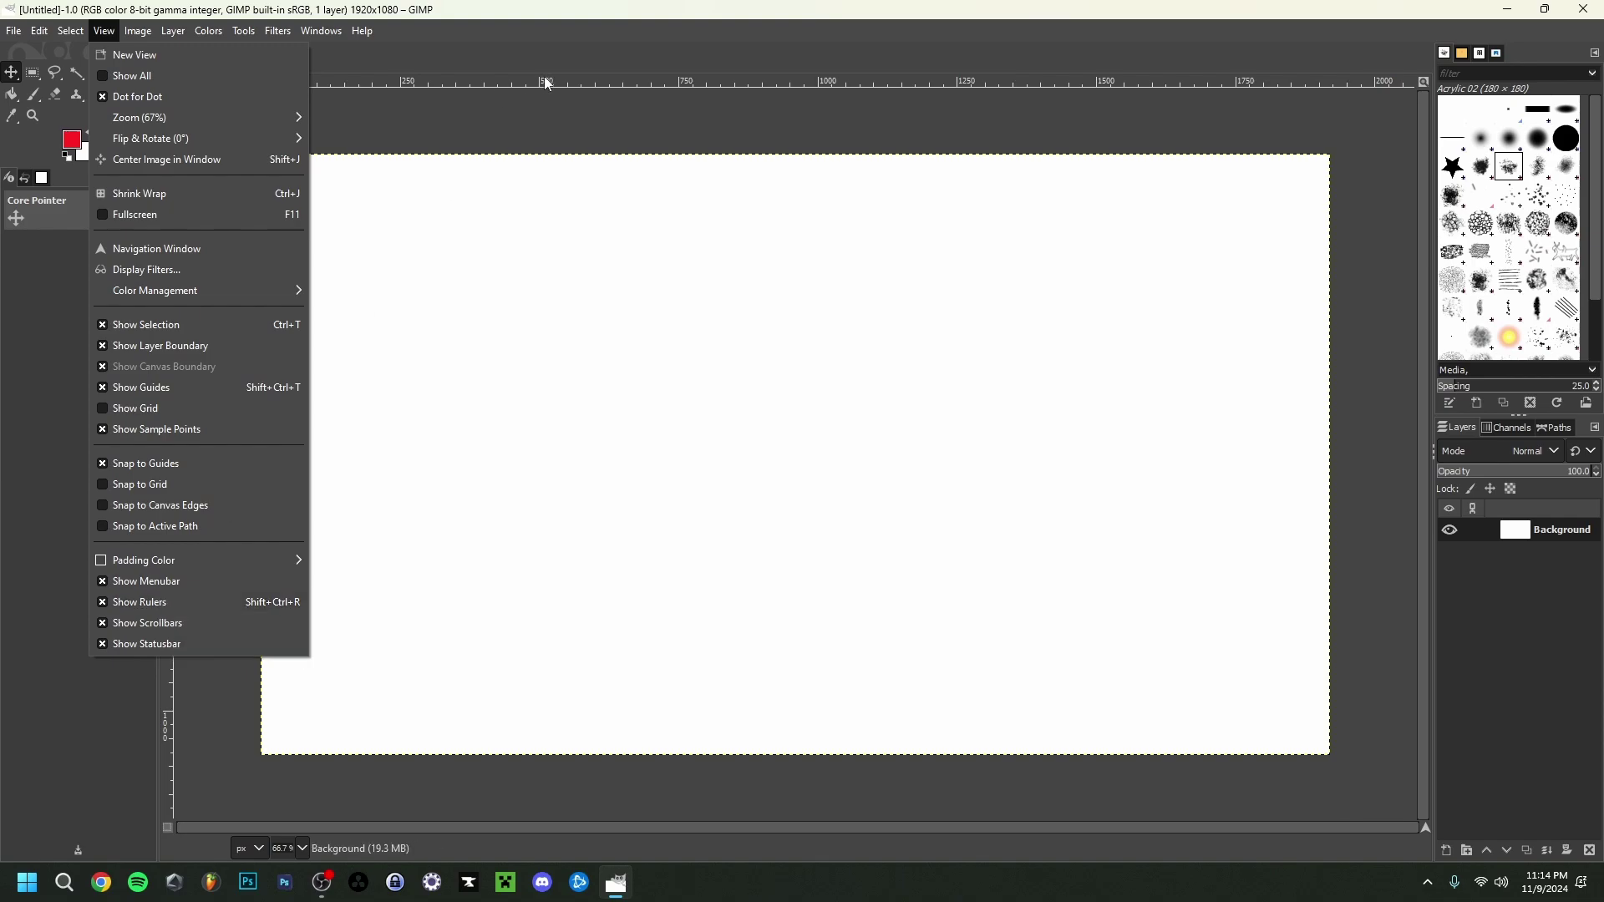
left_click(103, 409)
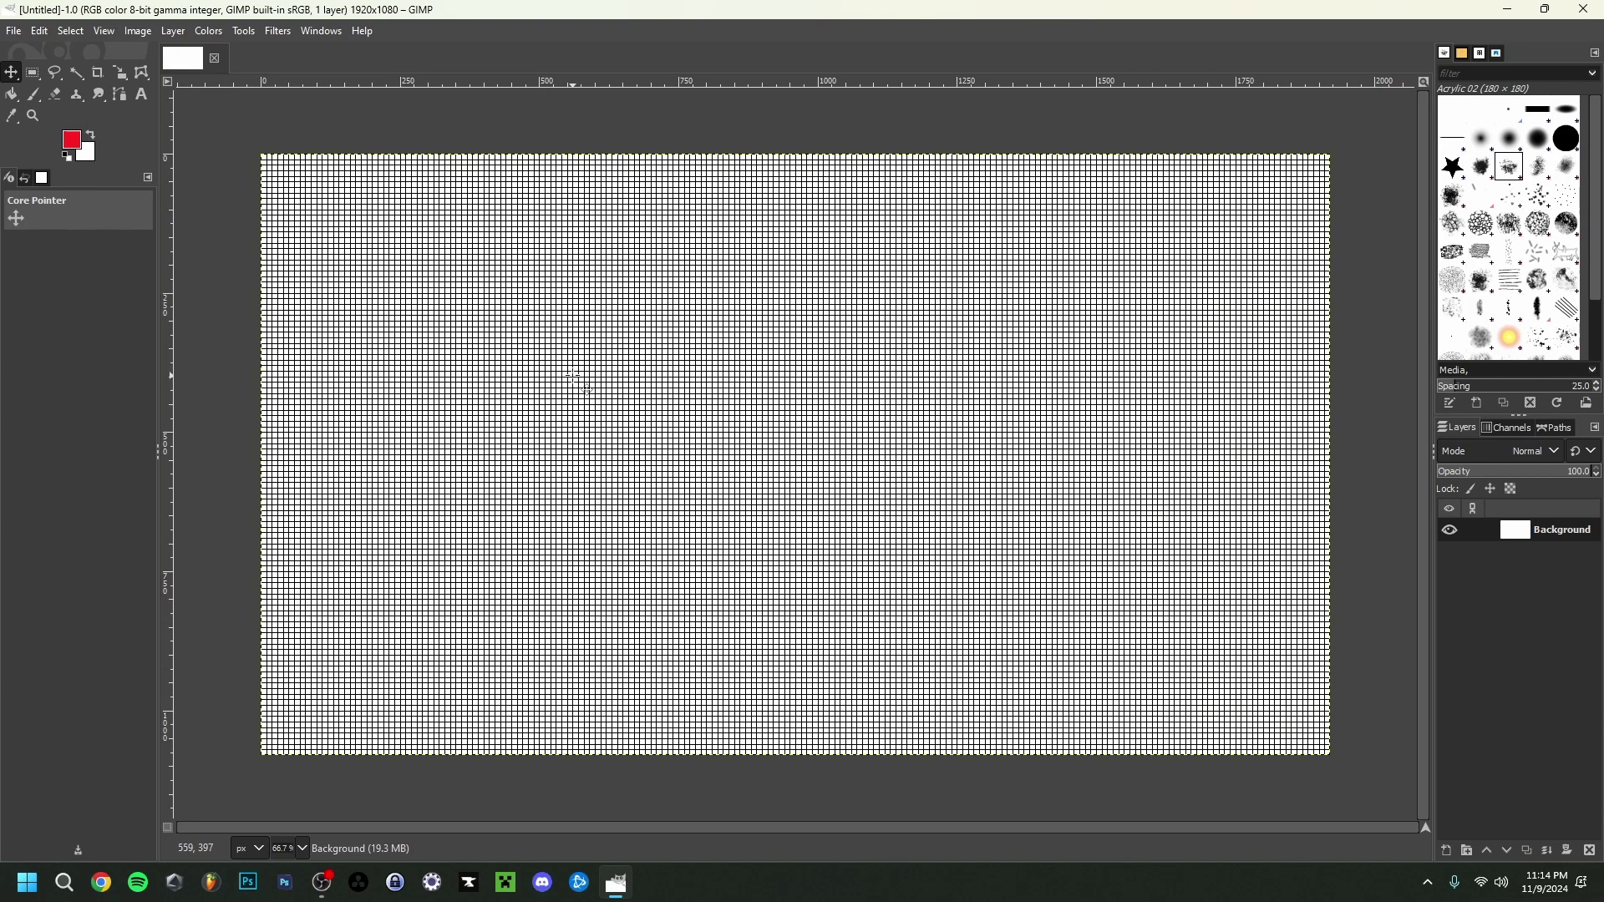
left_click(134, 30)
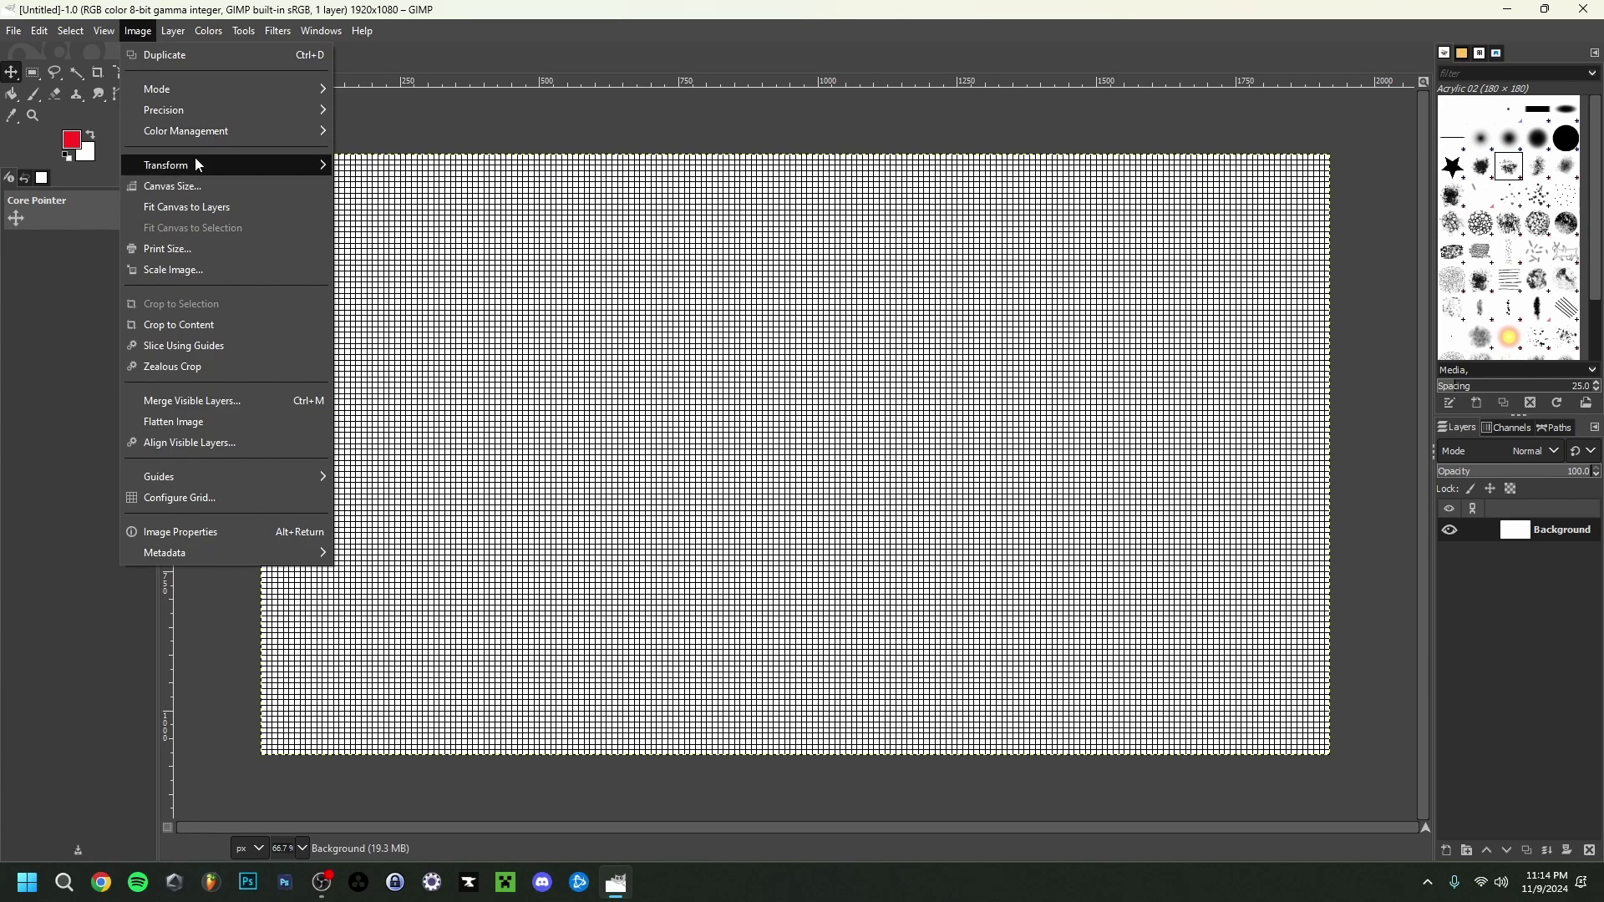
mouse_move(194, 160)
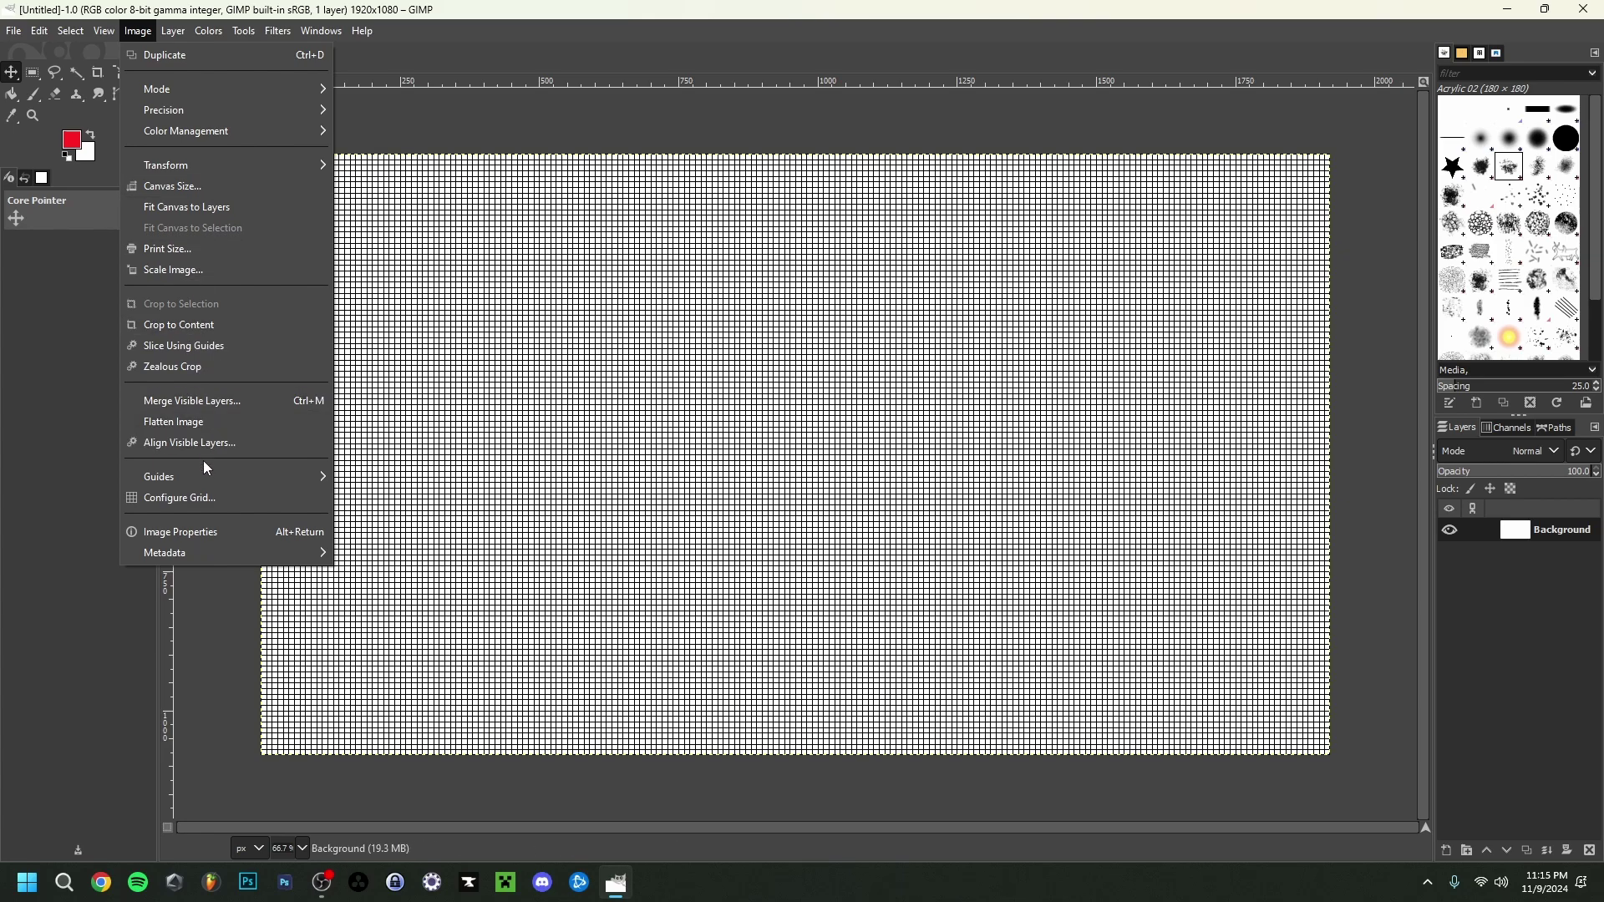
left_click(177, 502)
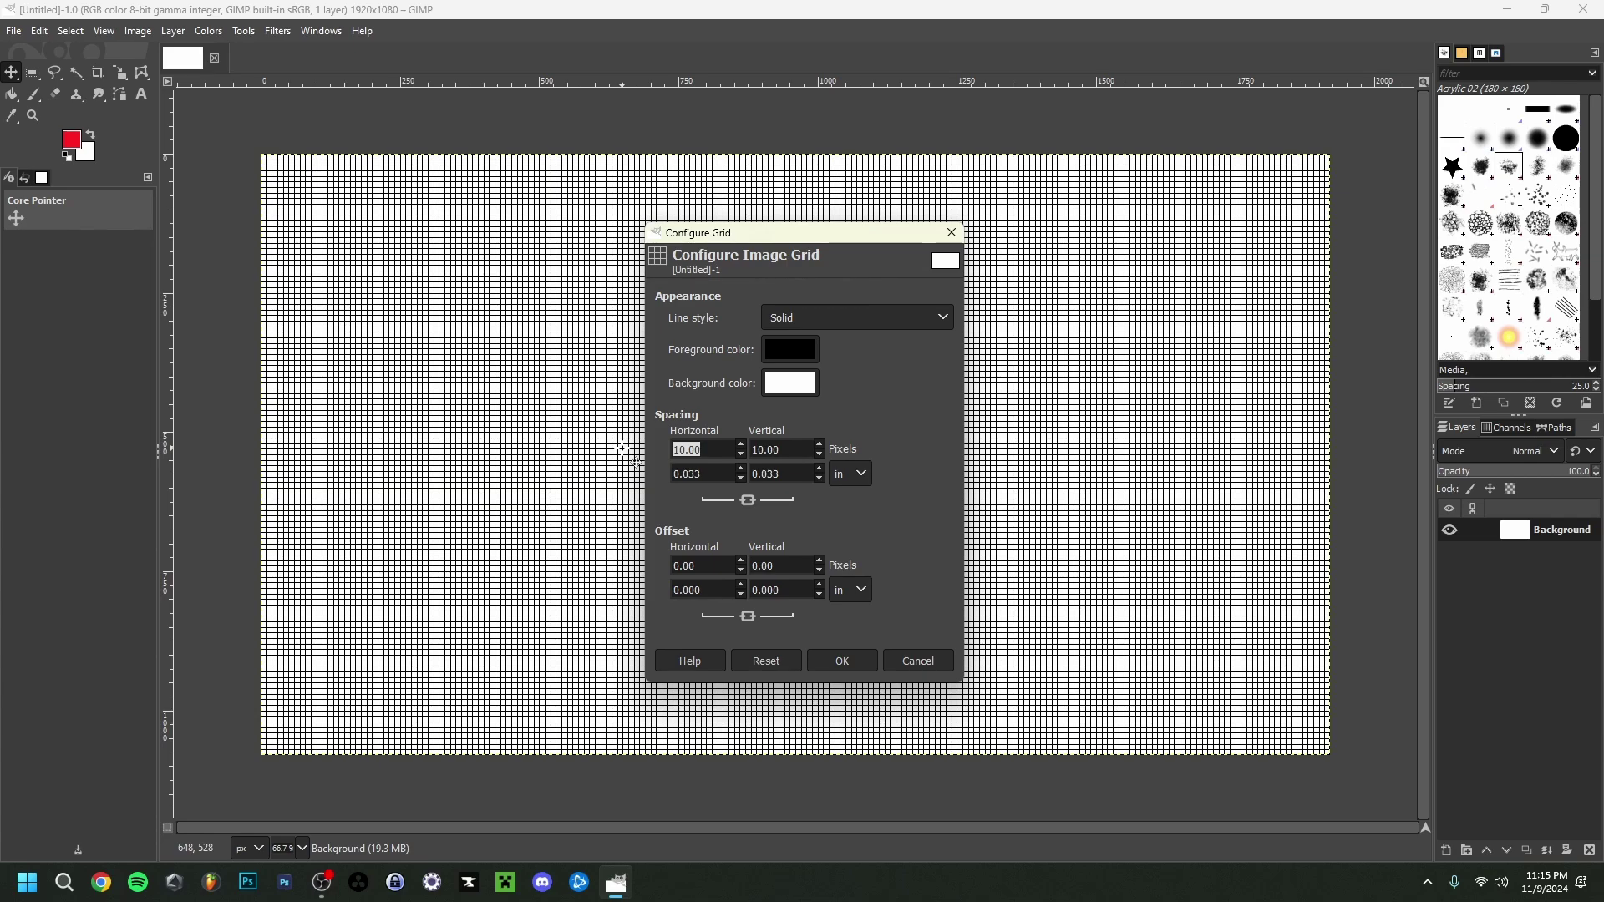
type("120")
key("Return")
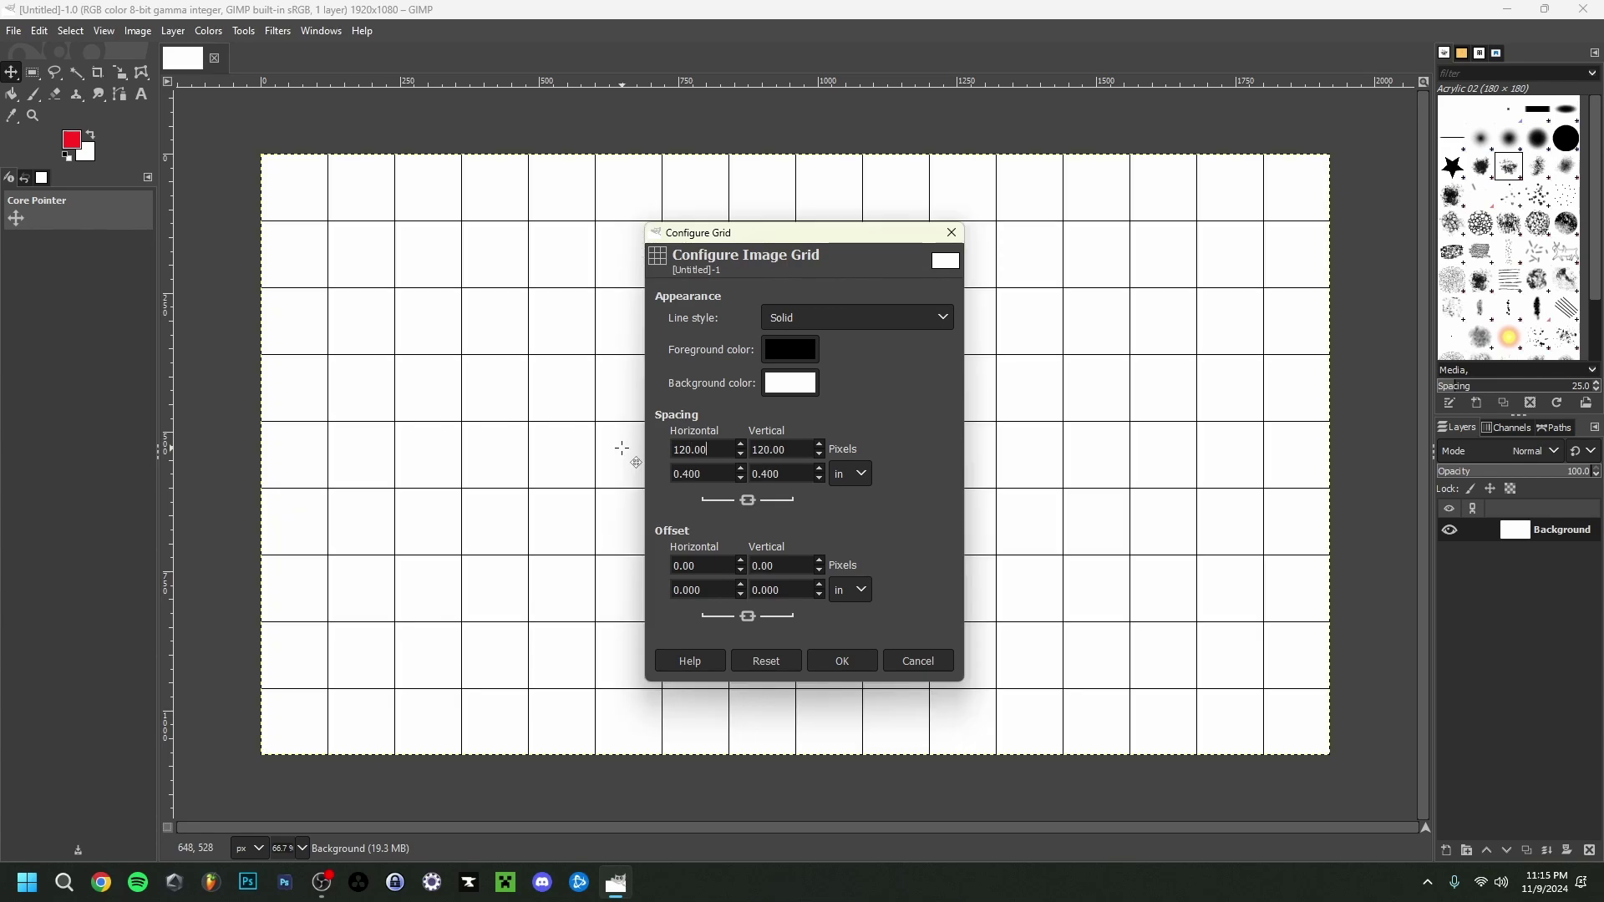
left_click(842, 663)
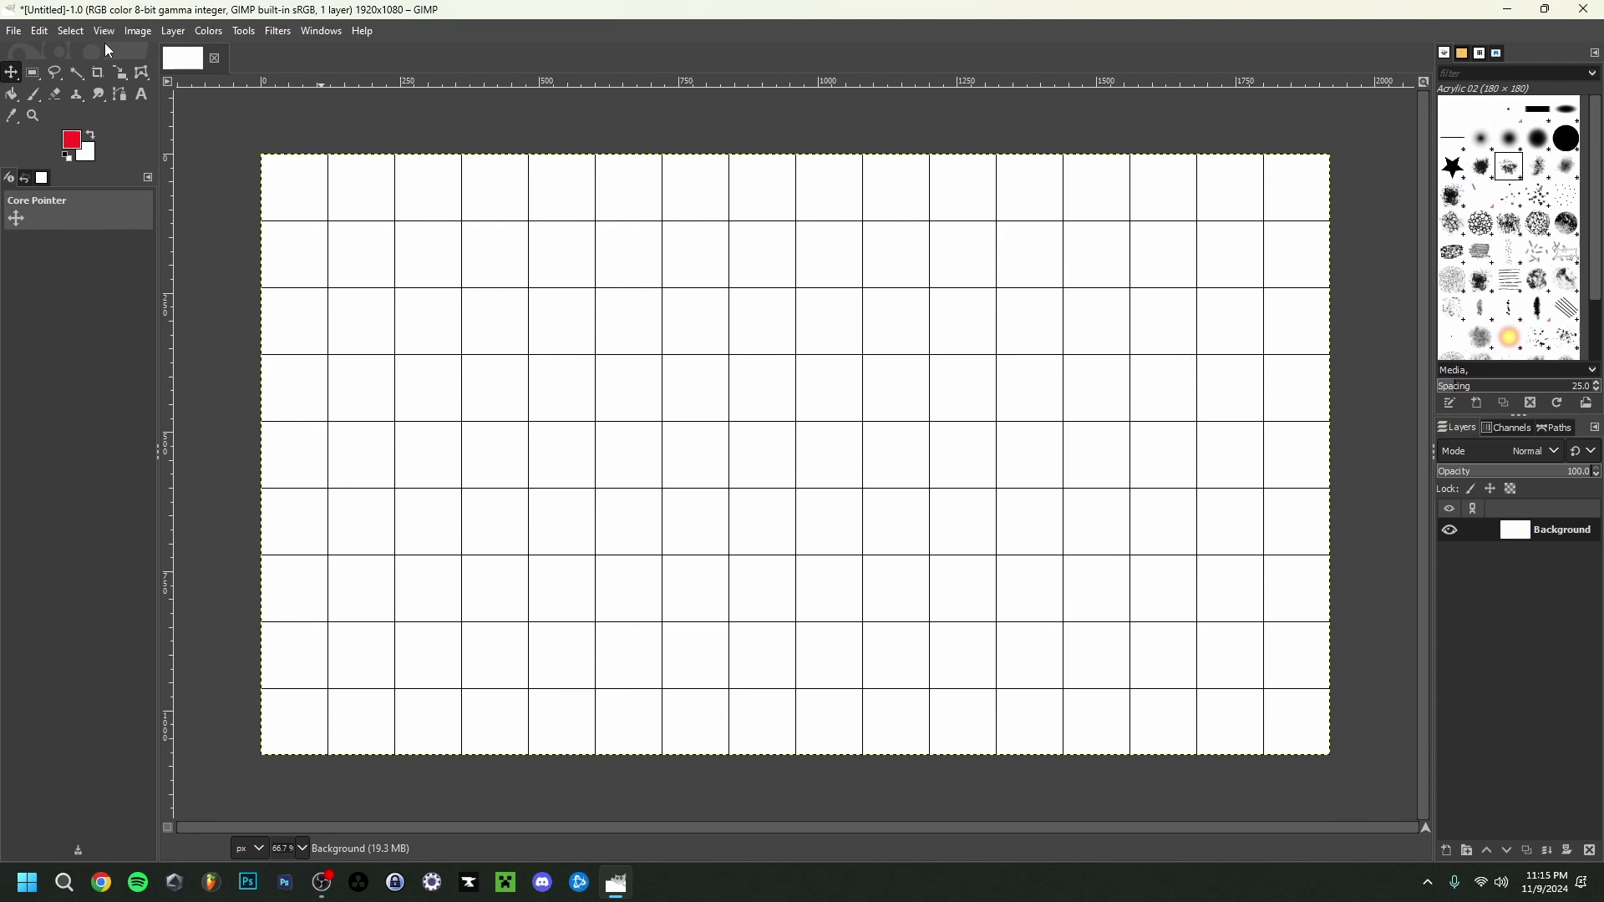
left_click(106, 35)
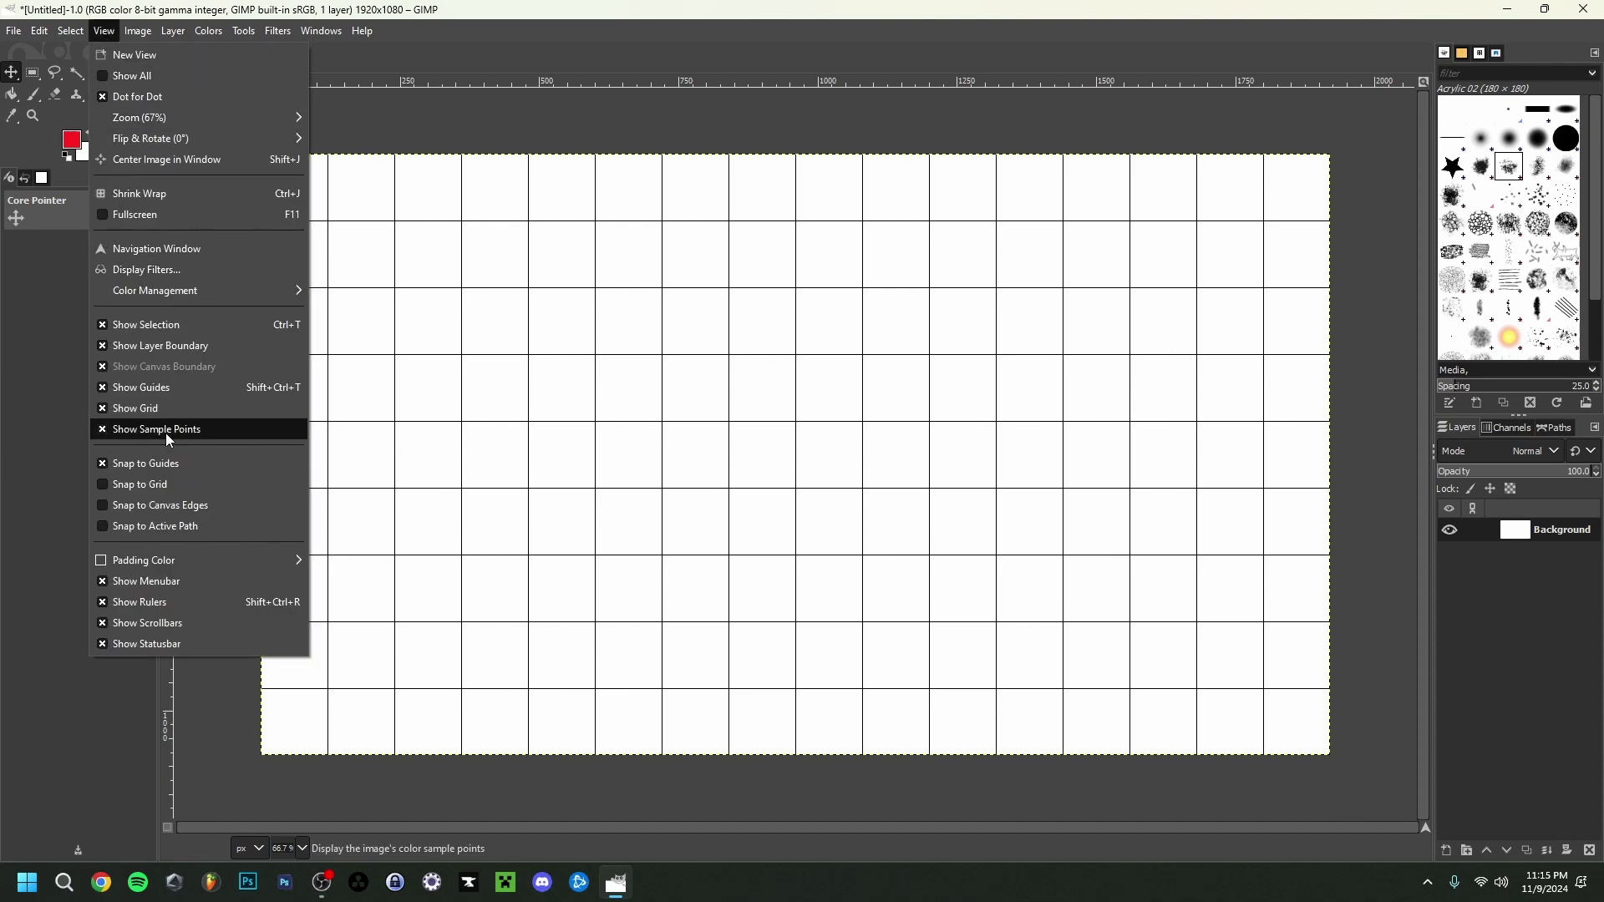
left_click(113, 493)
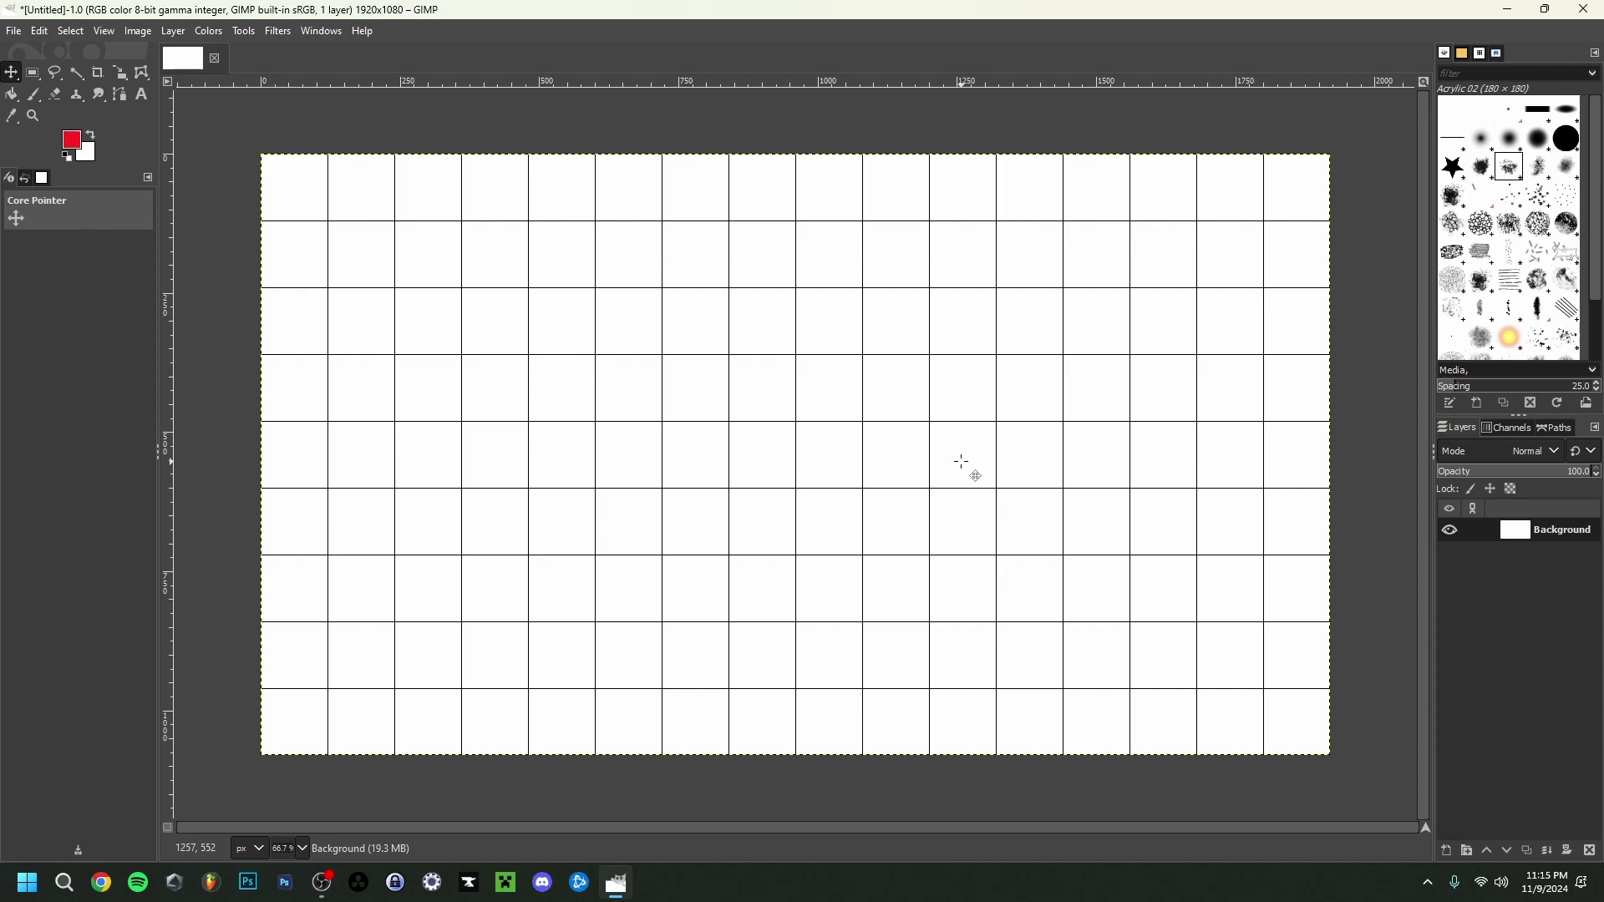
- Add a horizontal guide at 50 percent of the image height
left_click(137, 33)
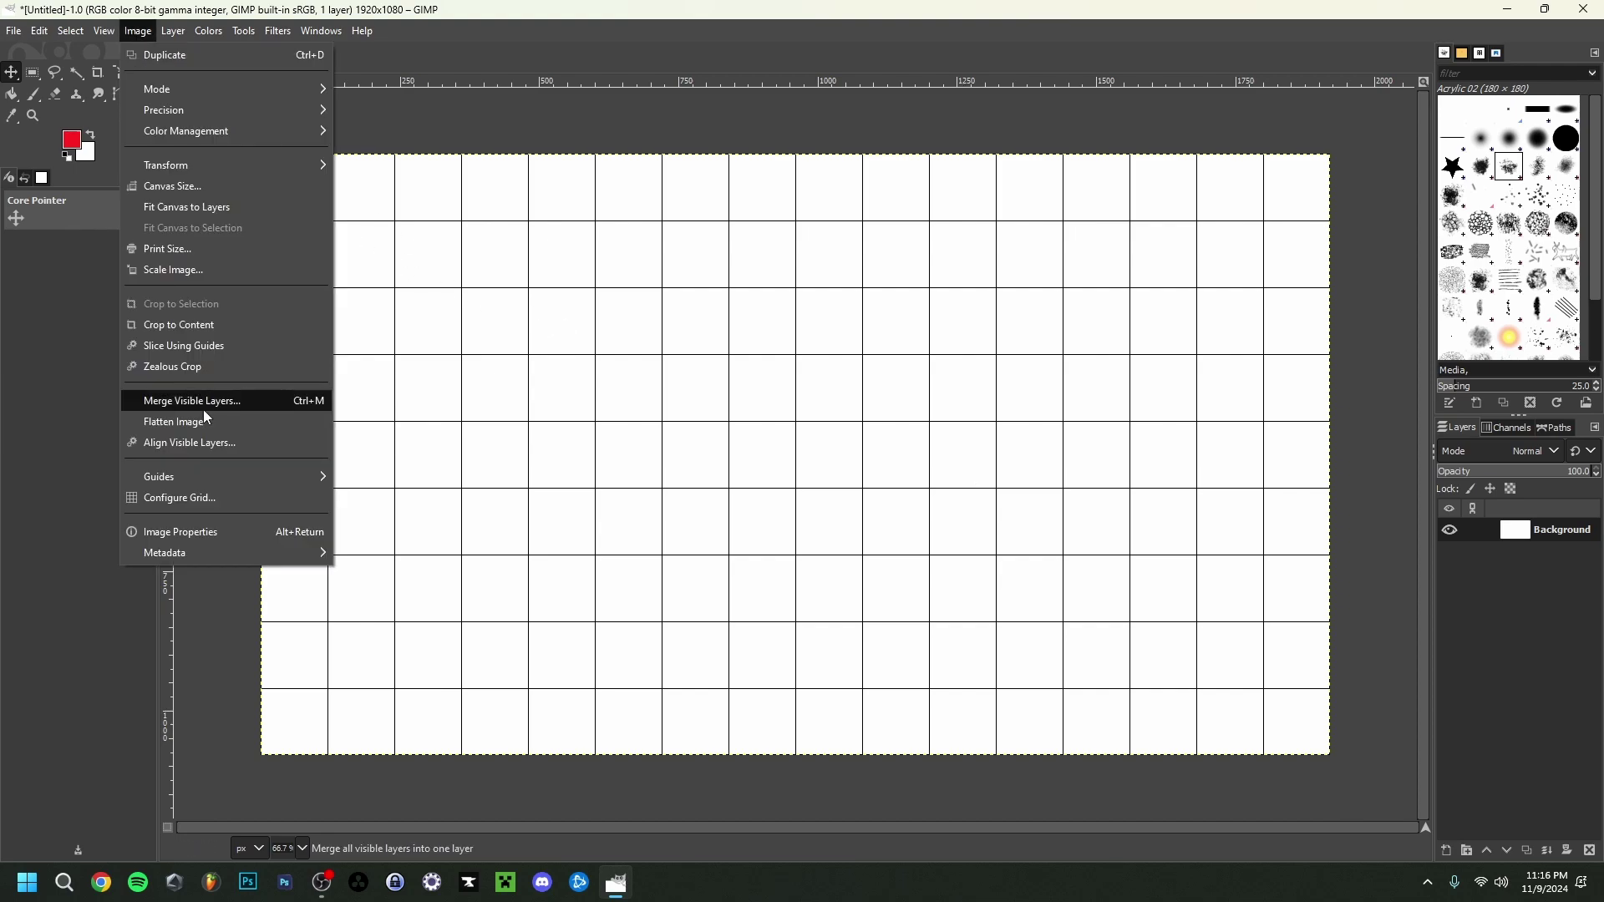
mouse_move(238, 474)
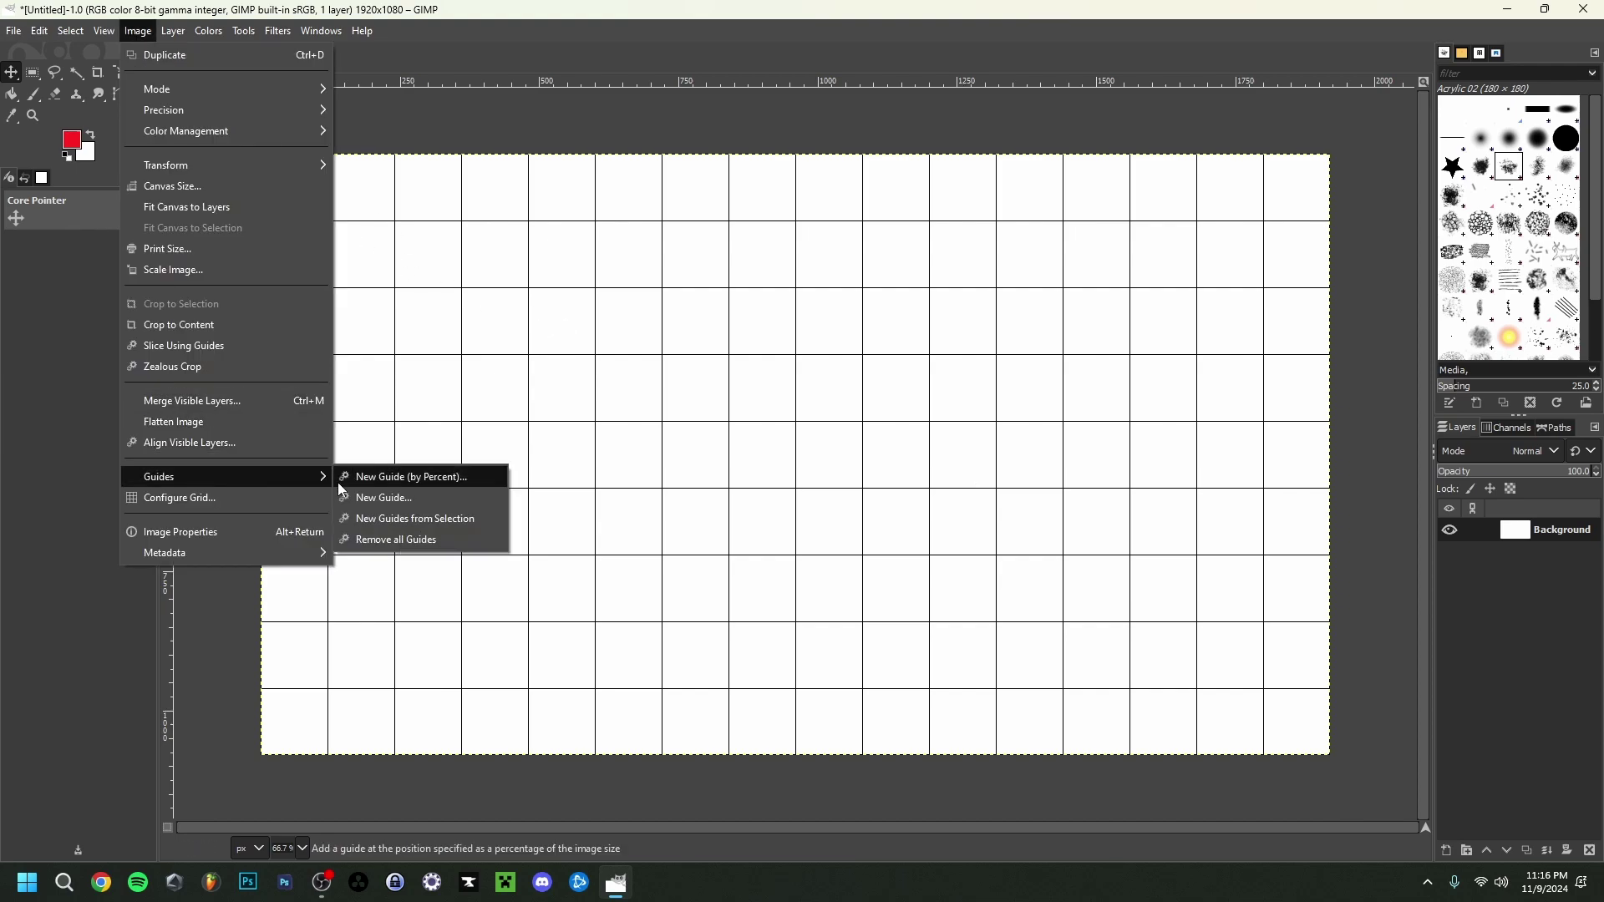
left_click(392, 479)
left_click(858, 539)
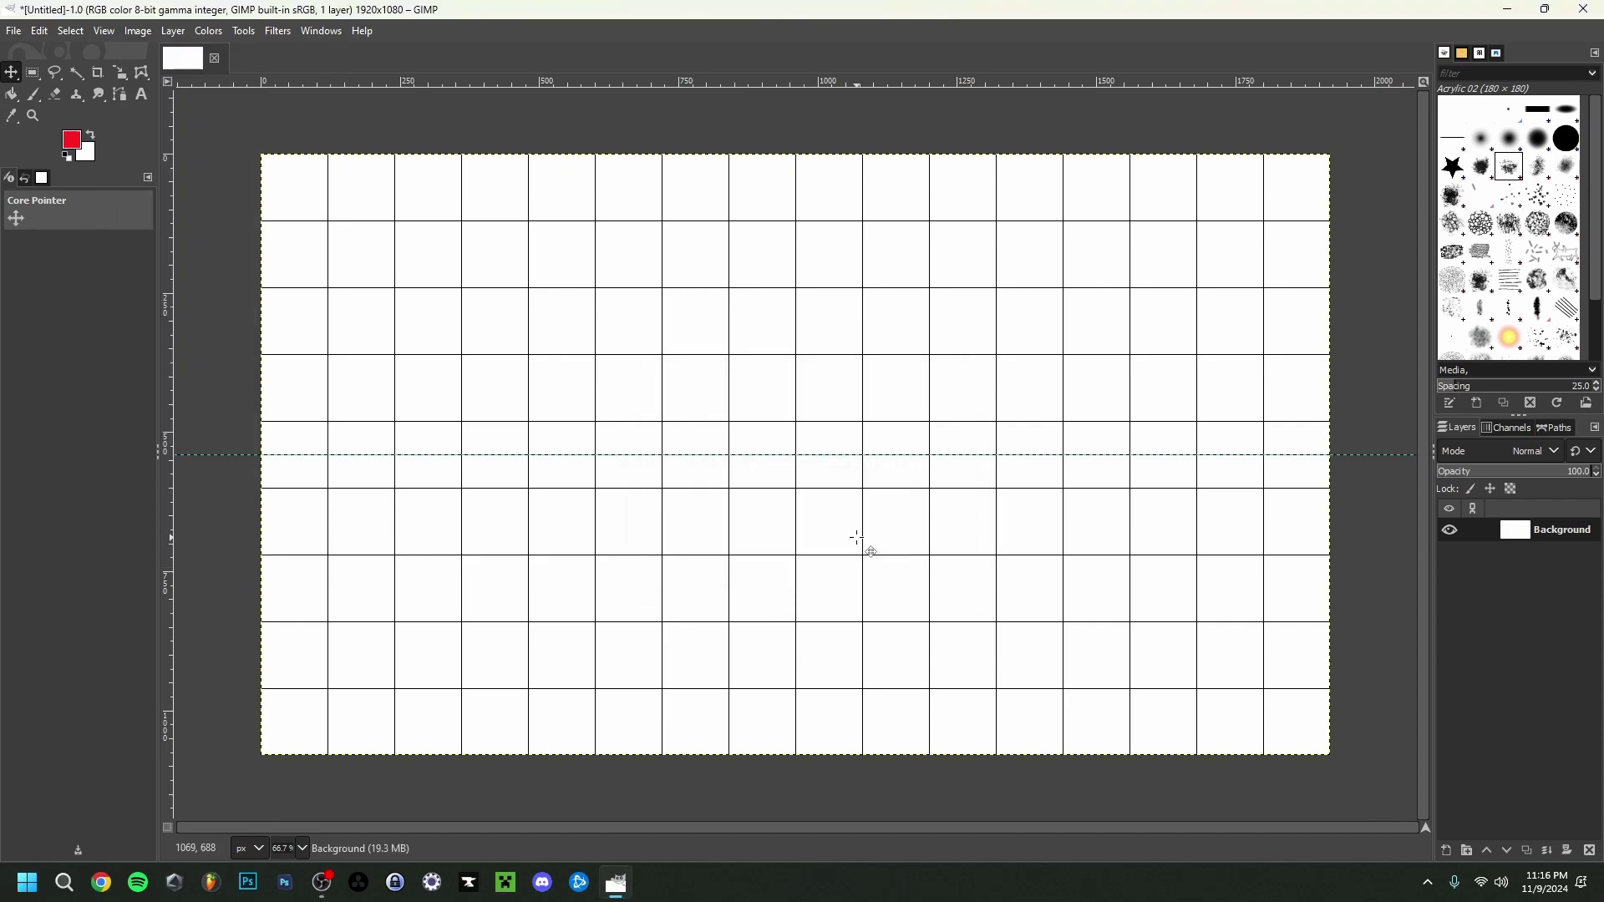
- Add a vertical guide at 50 percent of the image width
left_click(138, 34)
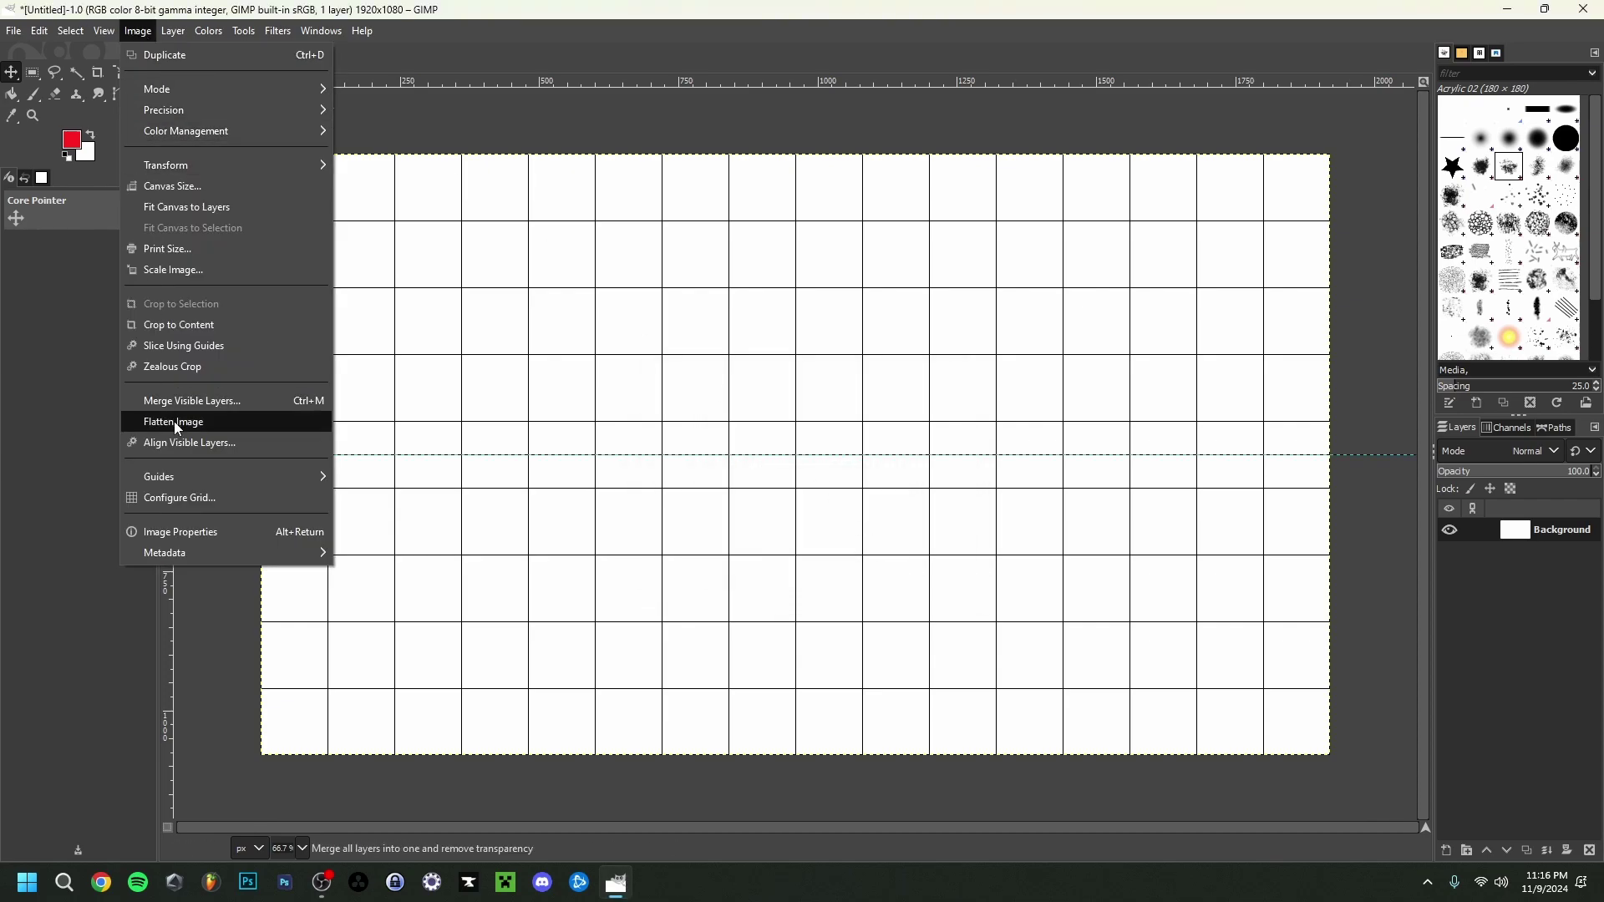
mouse_move(193, 473)
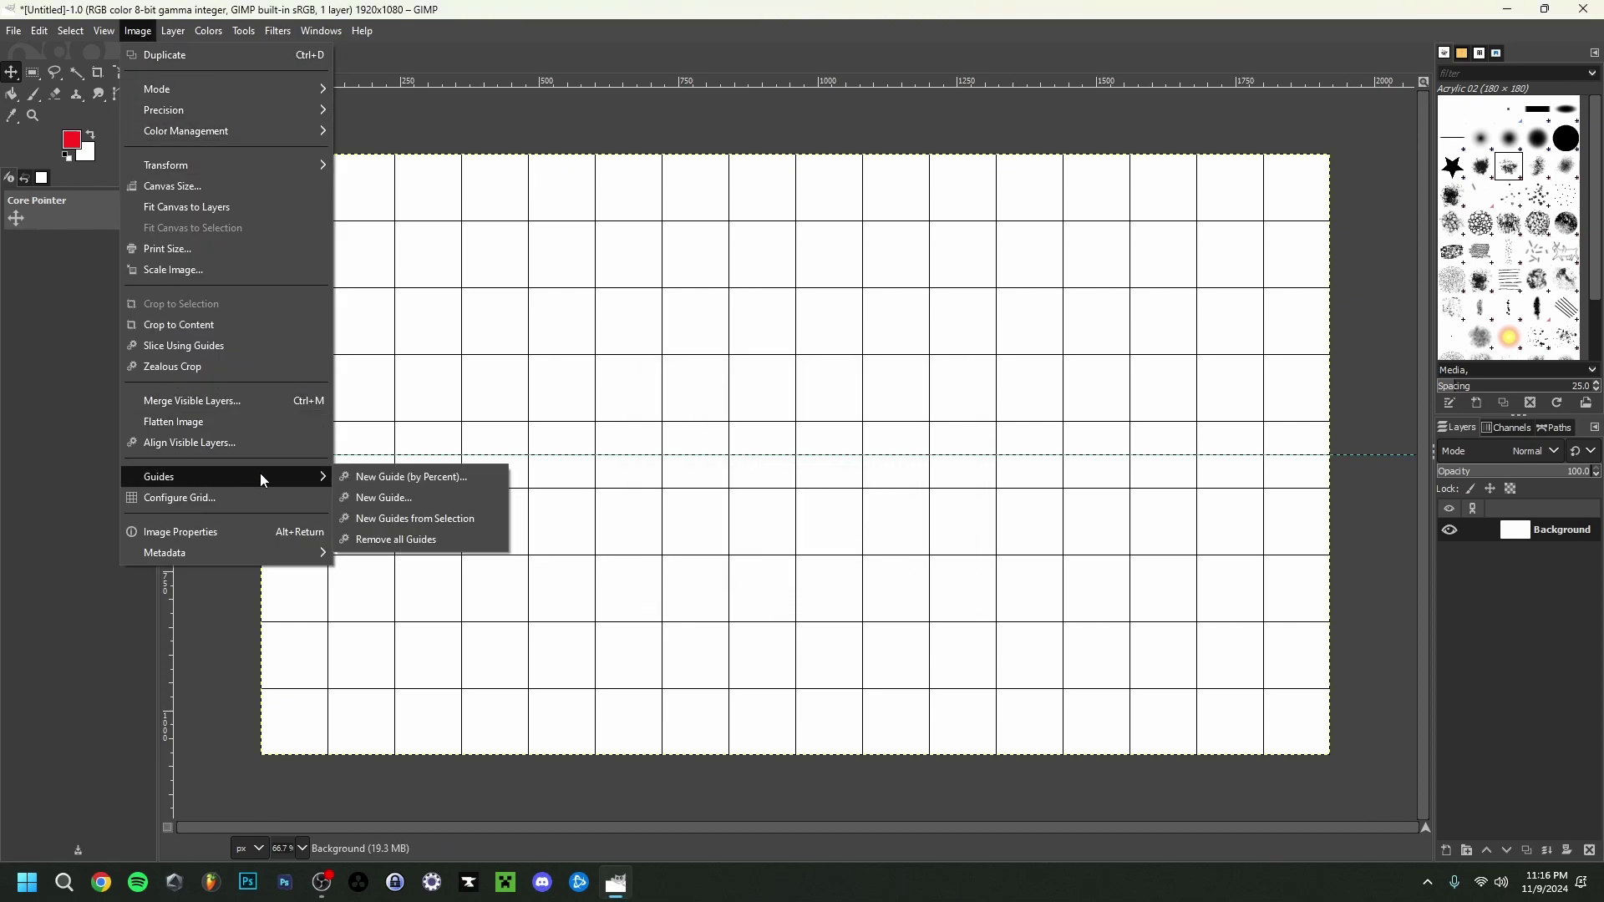
left_click(376, 479)
left_click(870, 420)
left_click(851, 464)
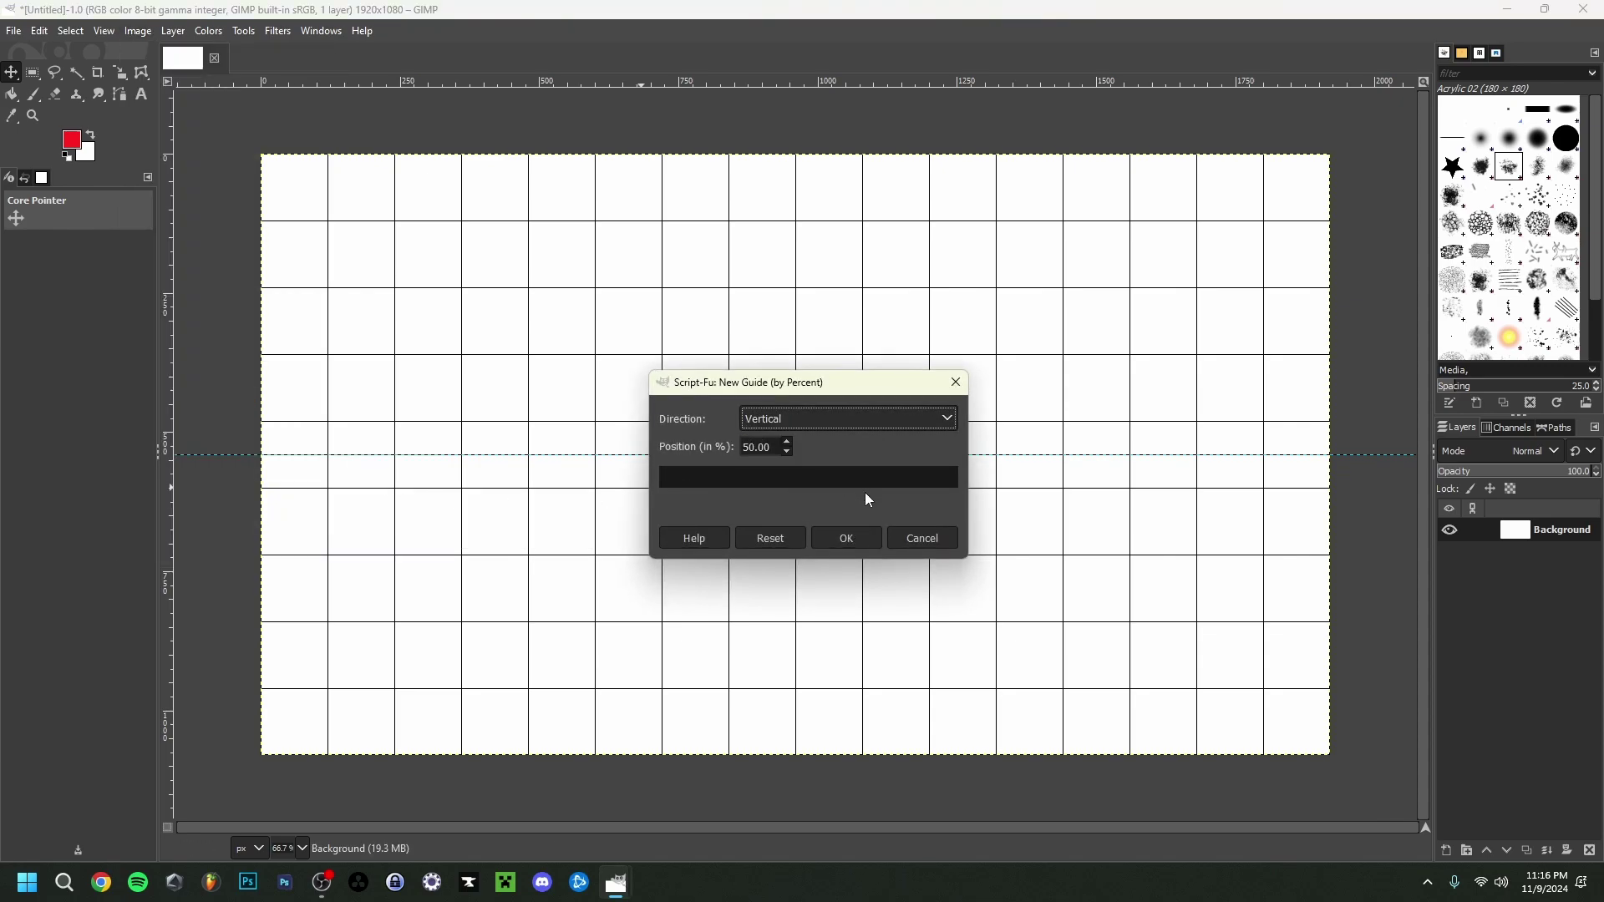
left_click(853, 536)
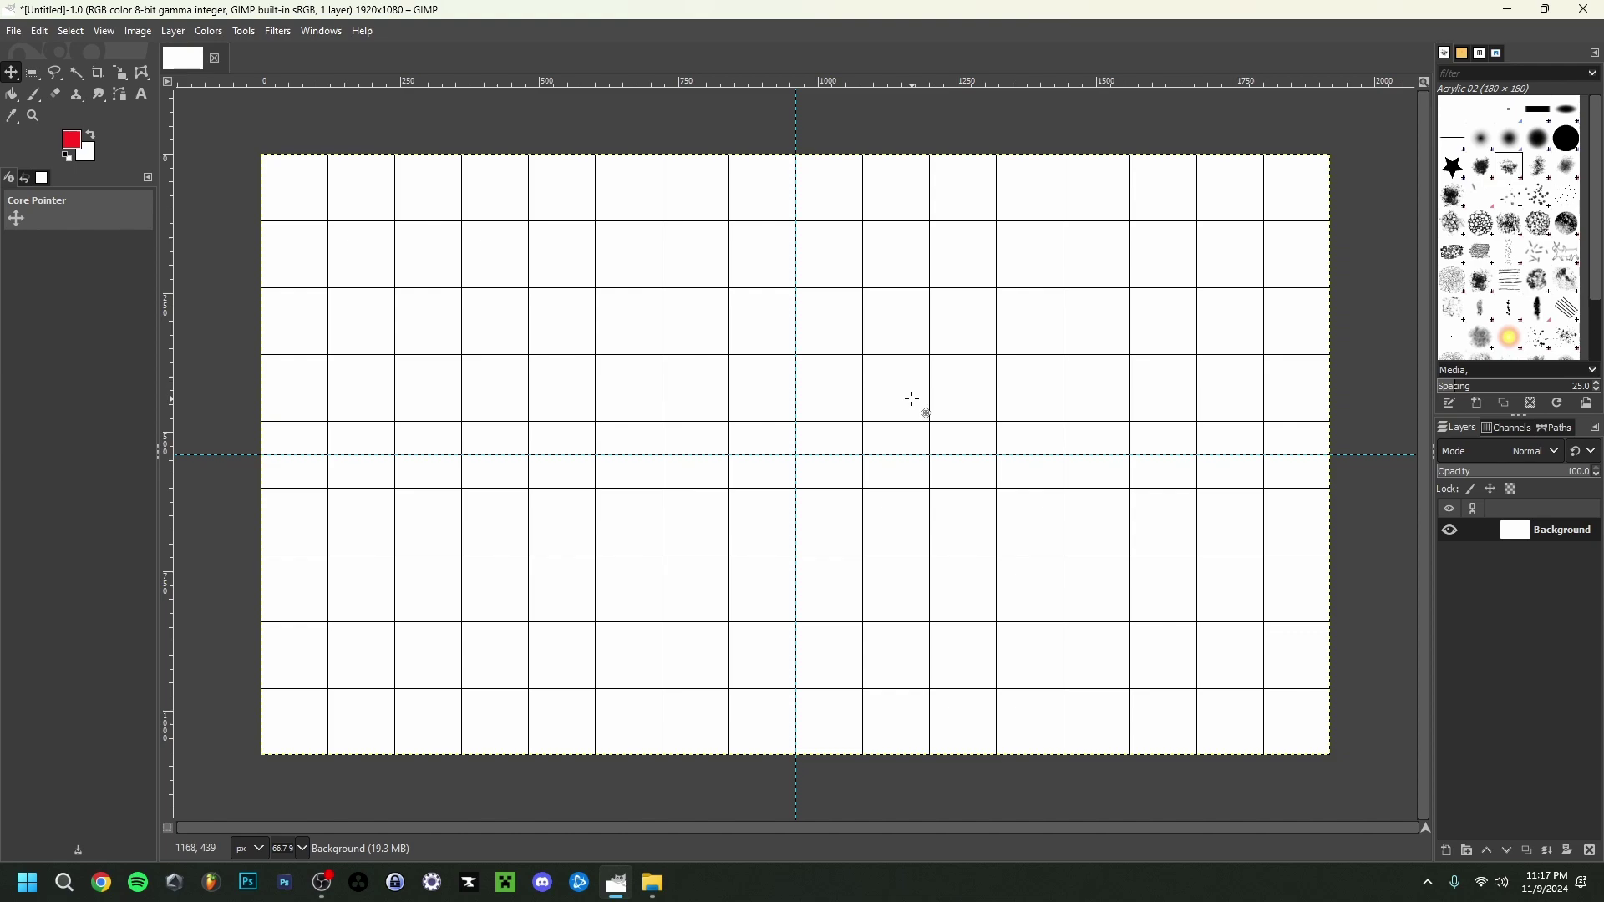
- Try to open gimp.png as a new layer in the current image
left_click(14, 32)
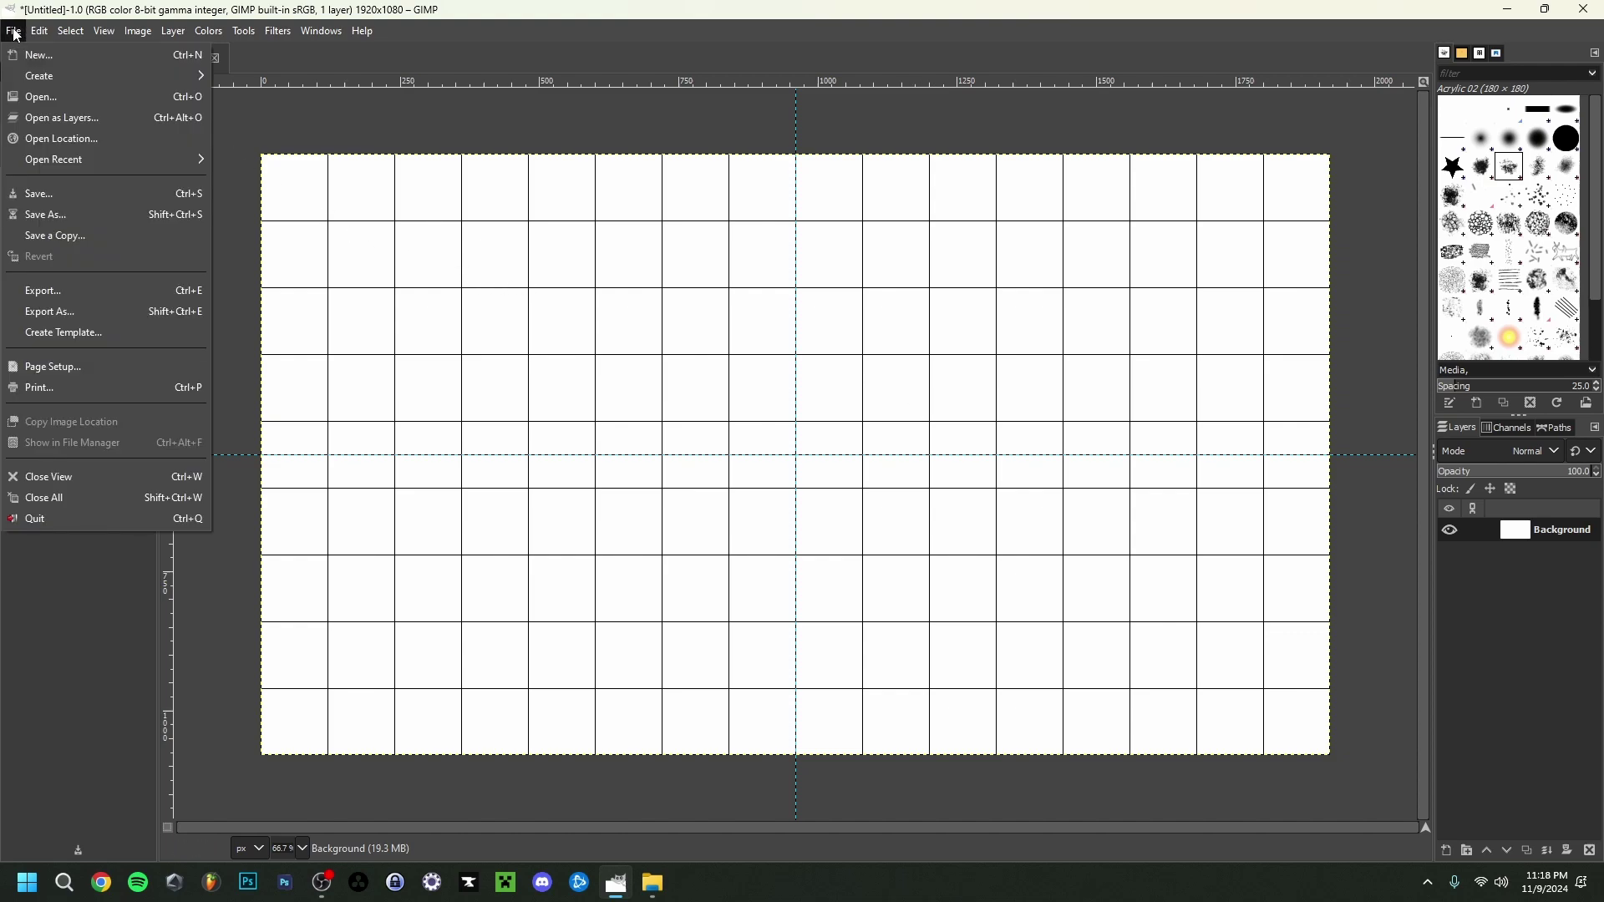
left_click(38, 120)
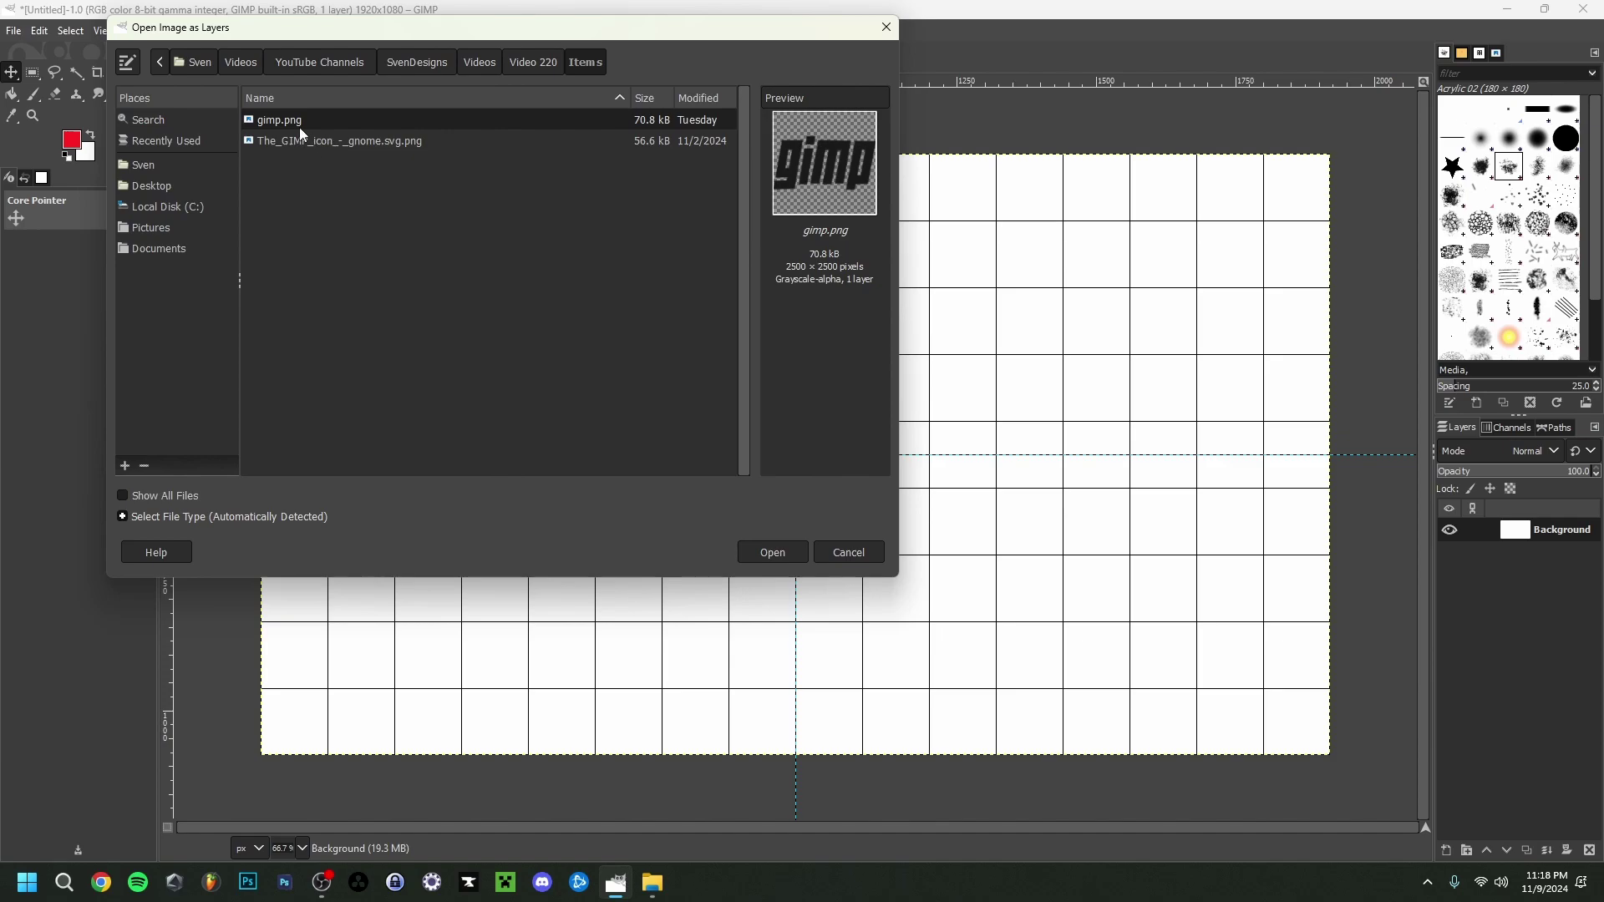
left_click(750, 549)
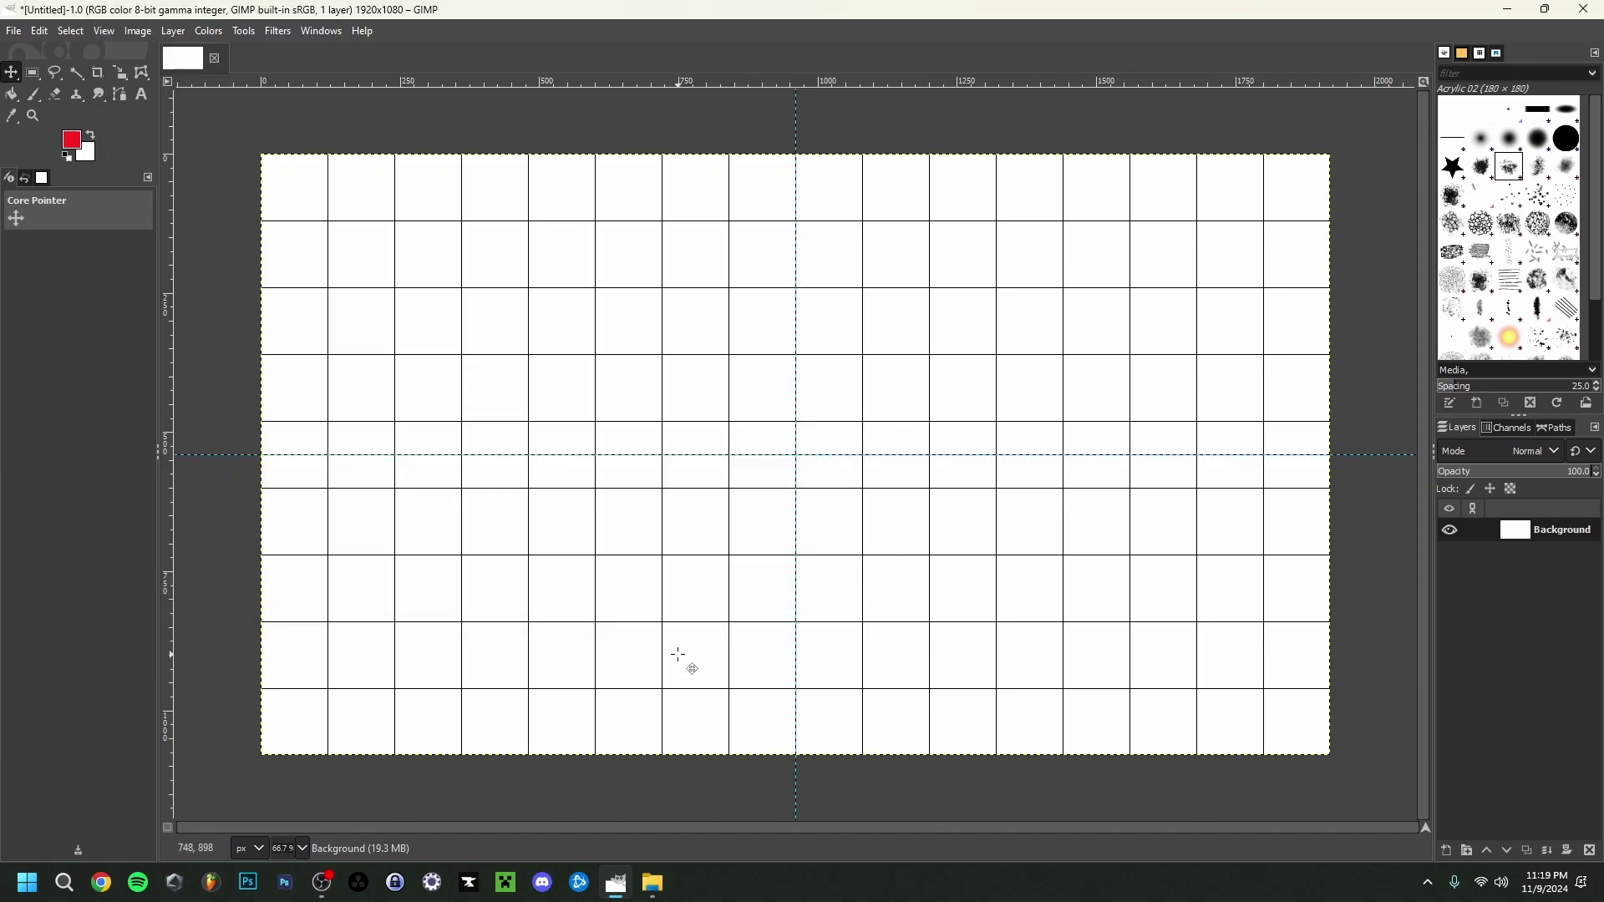
- Switch to File Explorer, add The_GIMP_icon_-_gnome.svg to the image as a layer, and move it about 600 px right along the horizontal guide
left_click(657, 896)
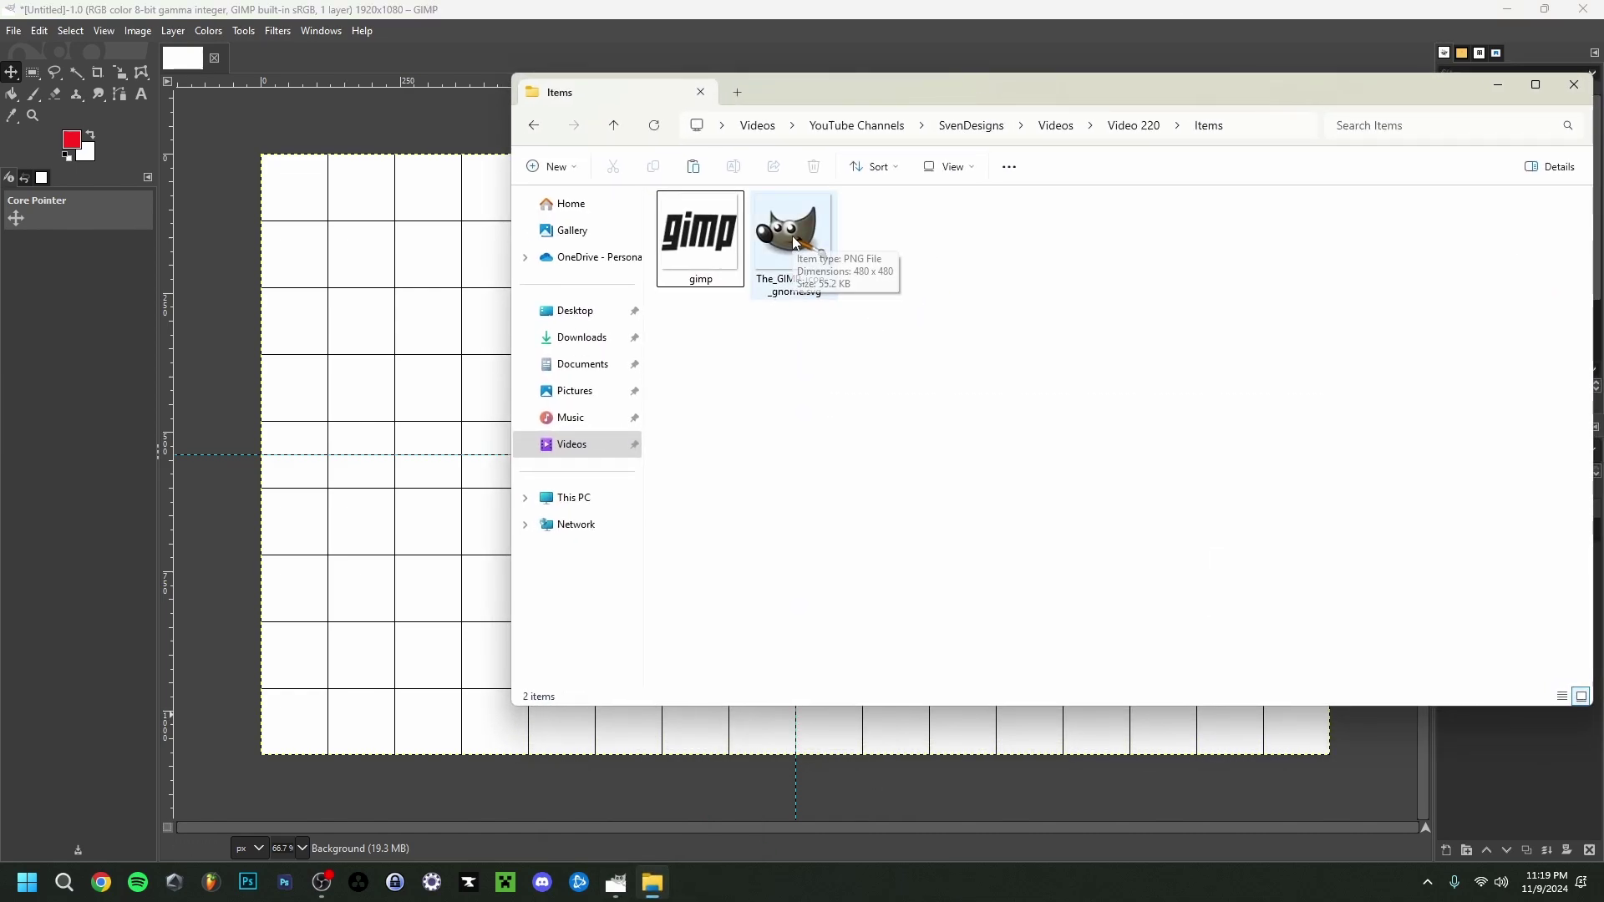
left_click_drag(792, 236, 423, 407)
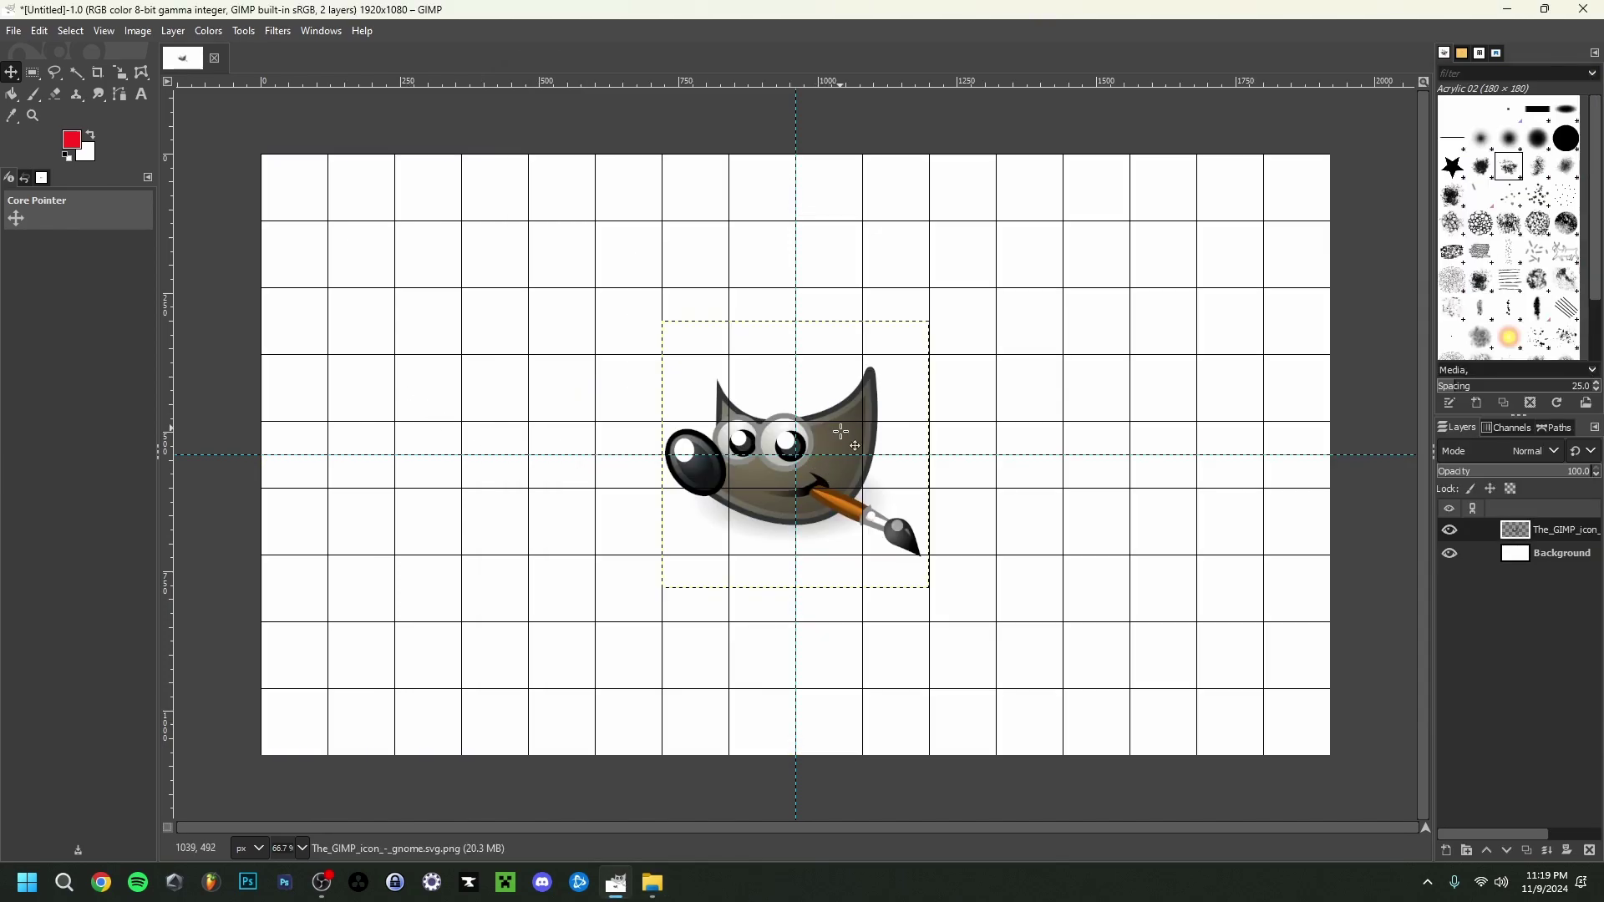
left_click_drag(839, 435, 1172, 432)
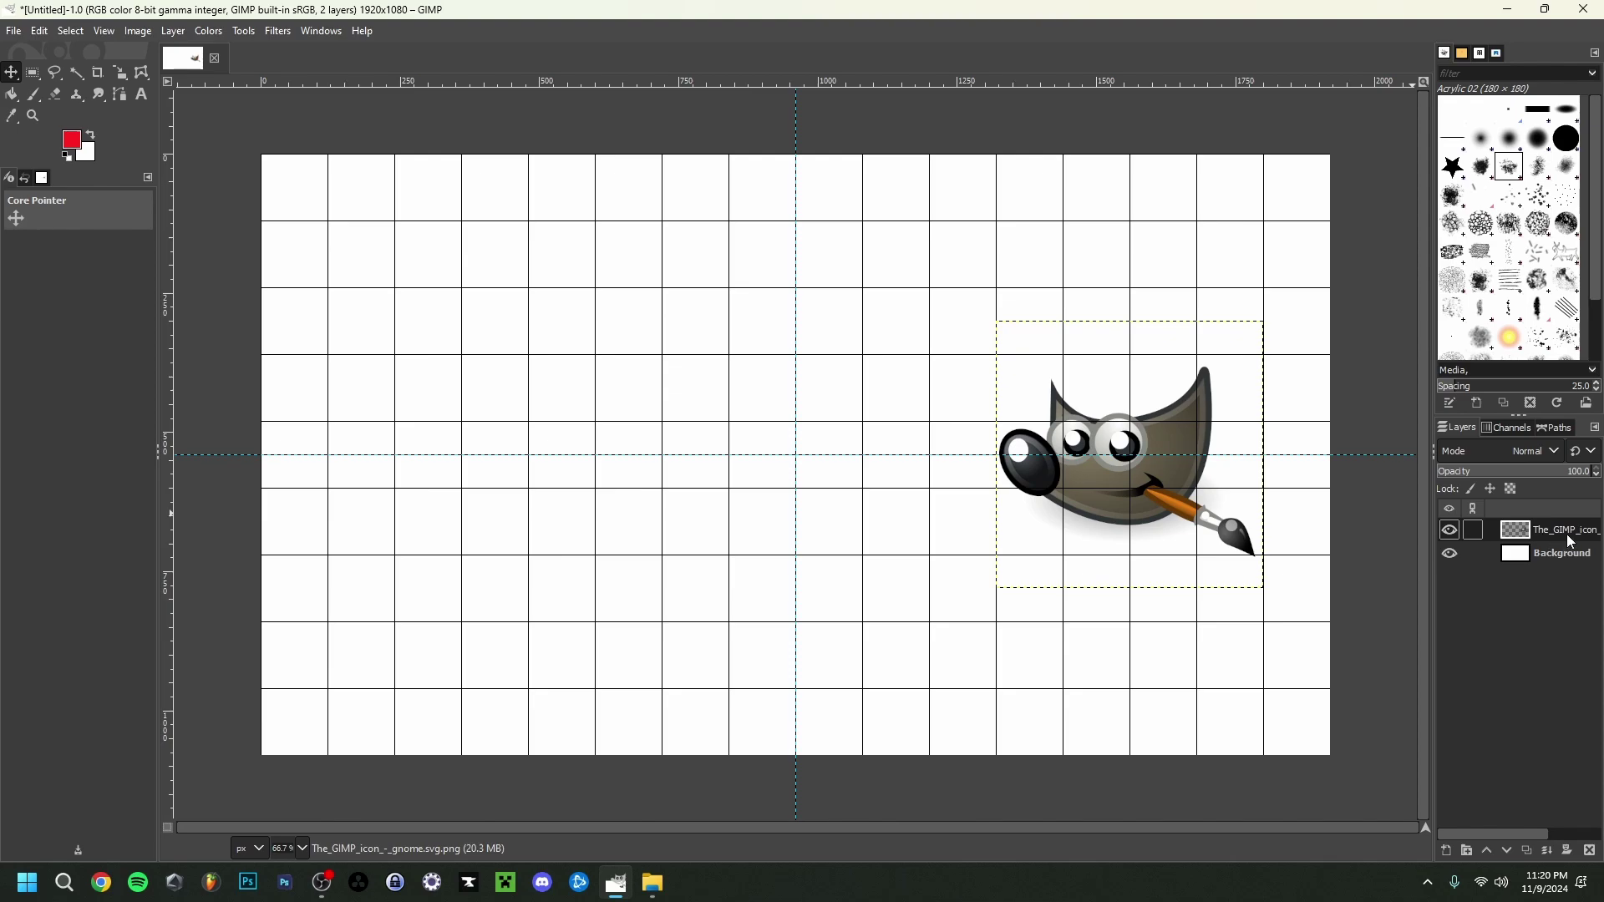
right_click(11, 79)
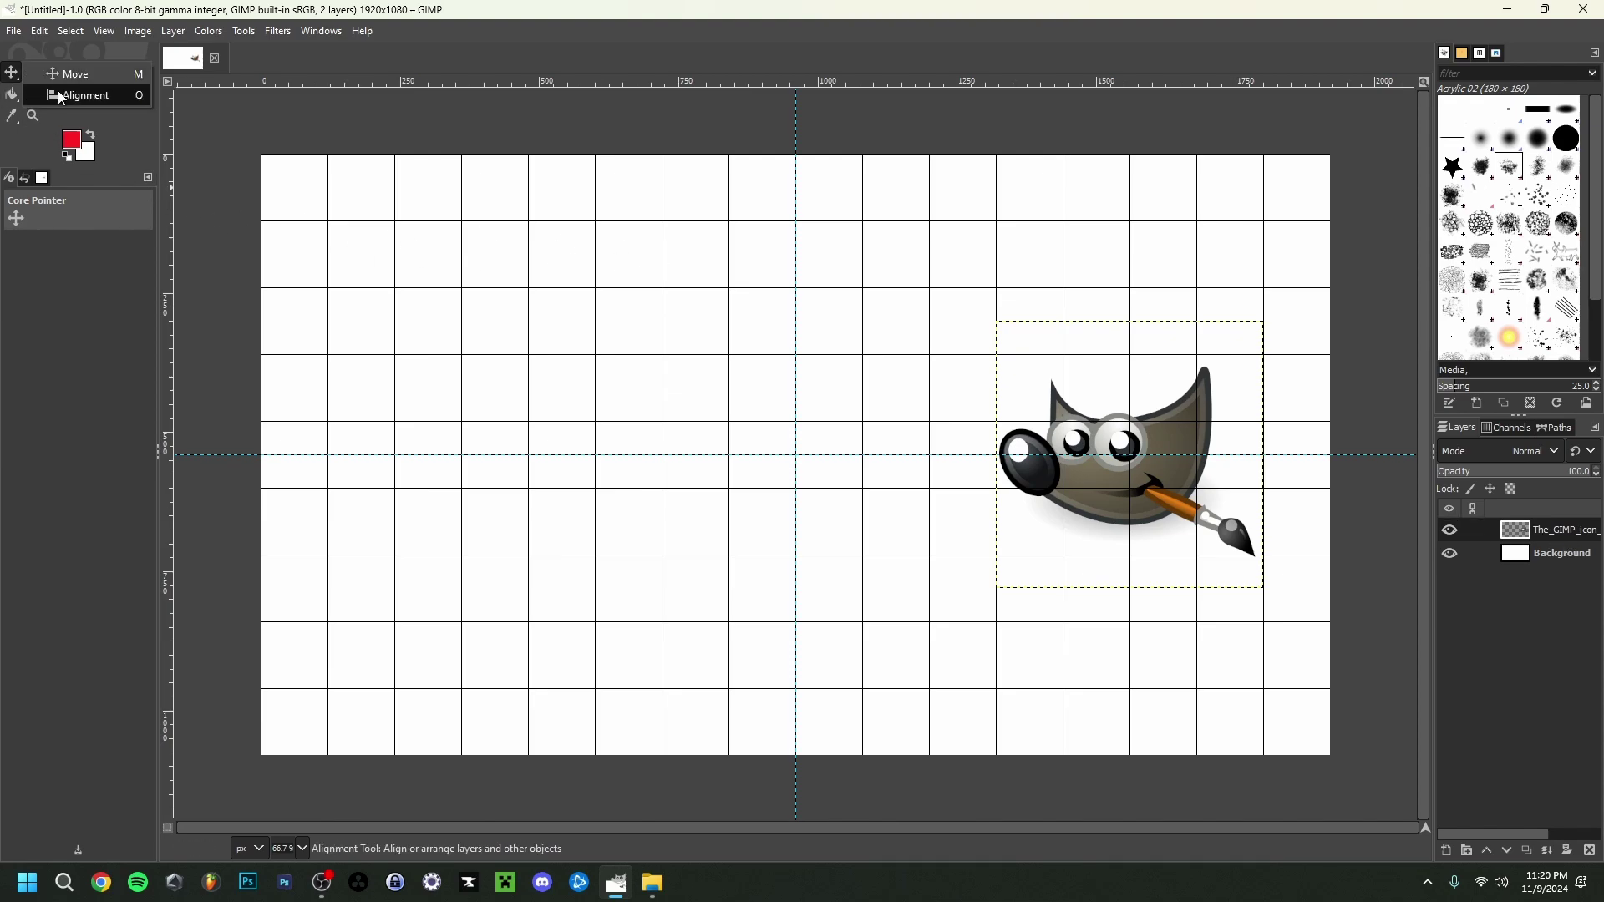
left_click(17, 84)
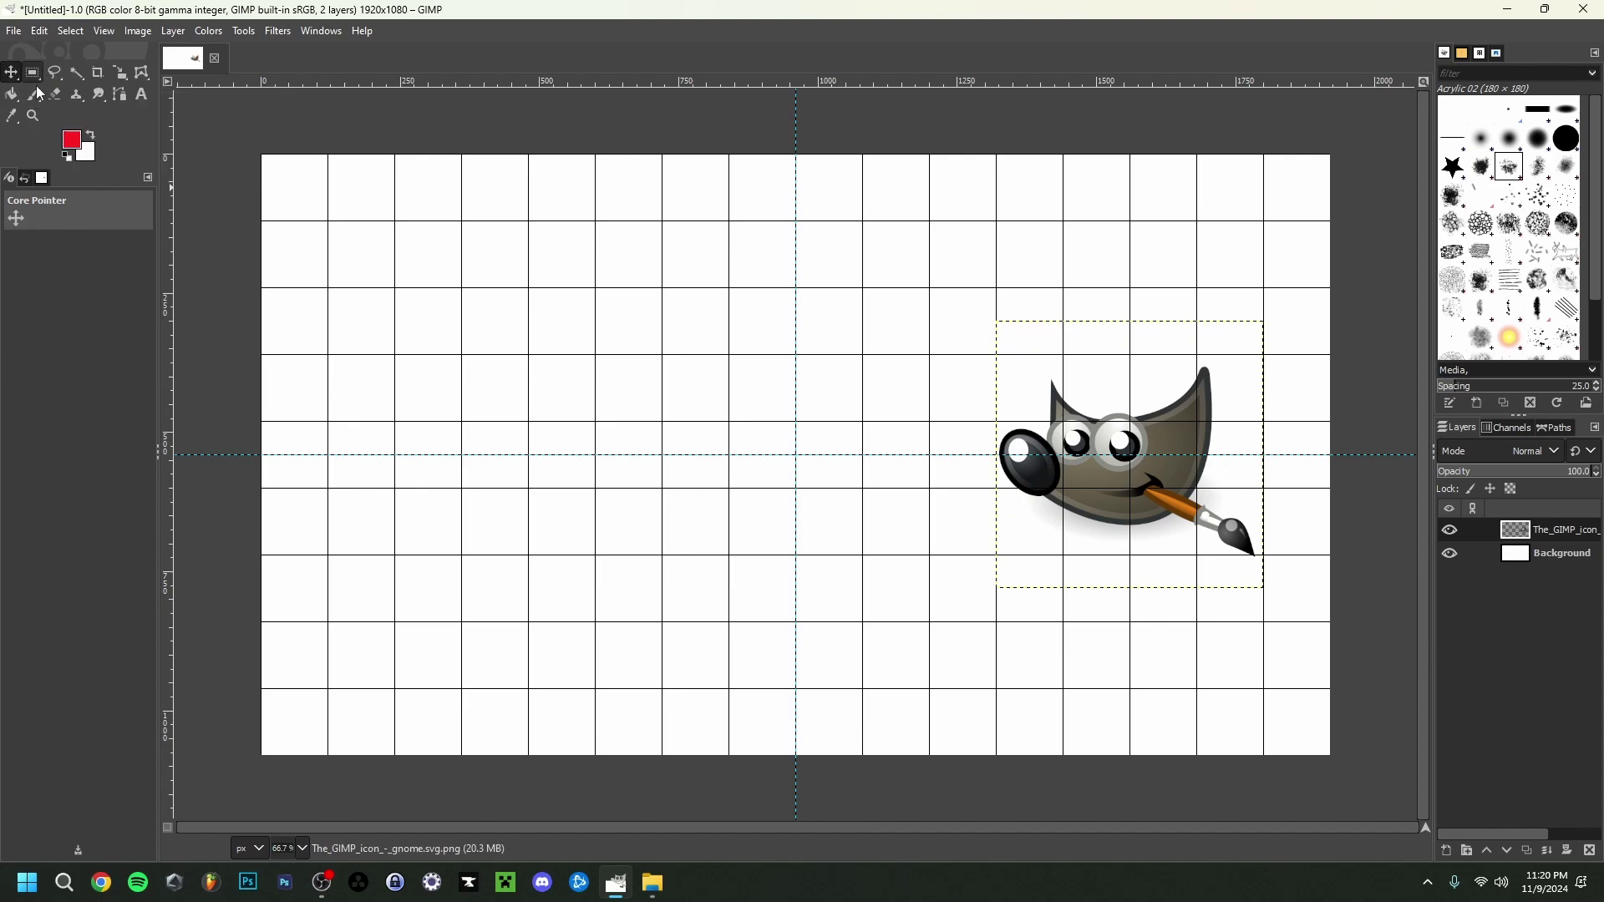
mouse_move(1108, 483)
left_mouse_down()
mouse_move(1109, 413)
mouse_move(1108, 483)
left_mouse_up()
- Try rotating the GIMP icon layer slightly with the Rotate tool and reset the rotation
left_click(123, 72)
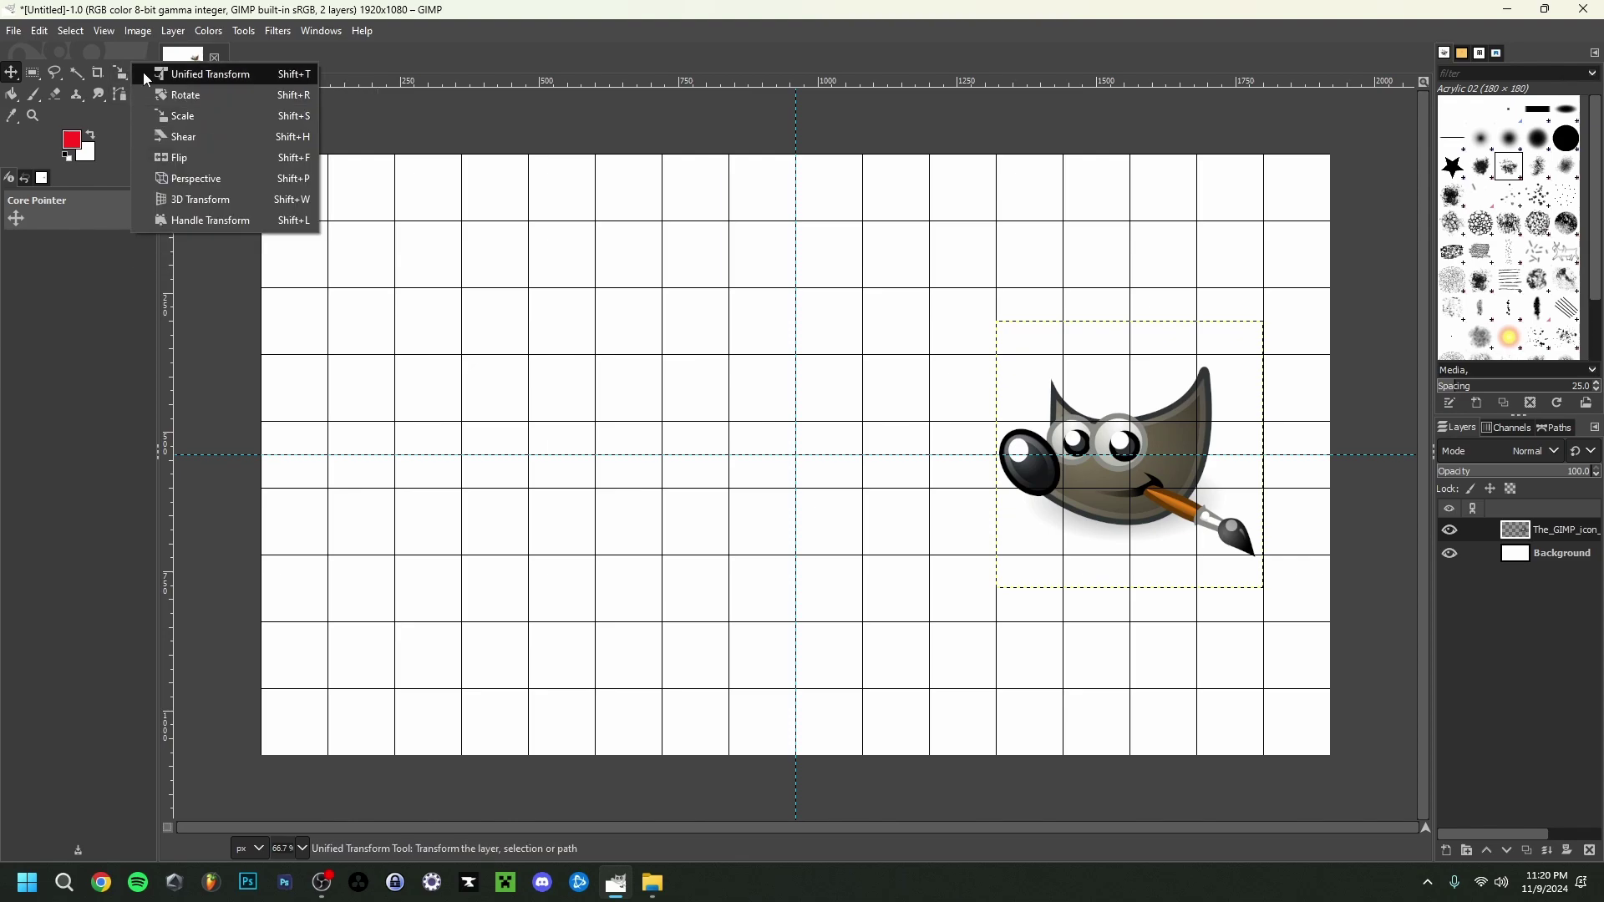
left_click(219, 95)
mouse_move(1069, 372)
left_mouse_down()
mouse_move(1111, 343)
mouse_move(1068, 376)
left_mouse_up()
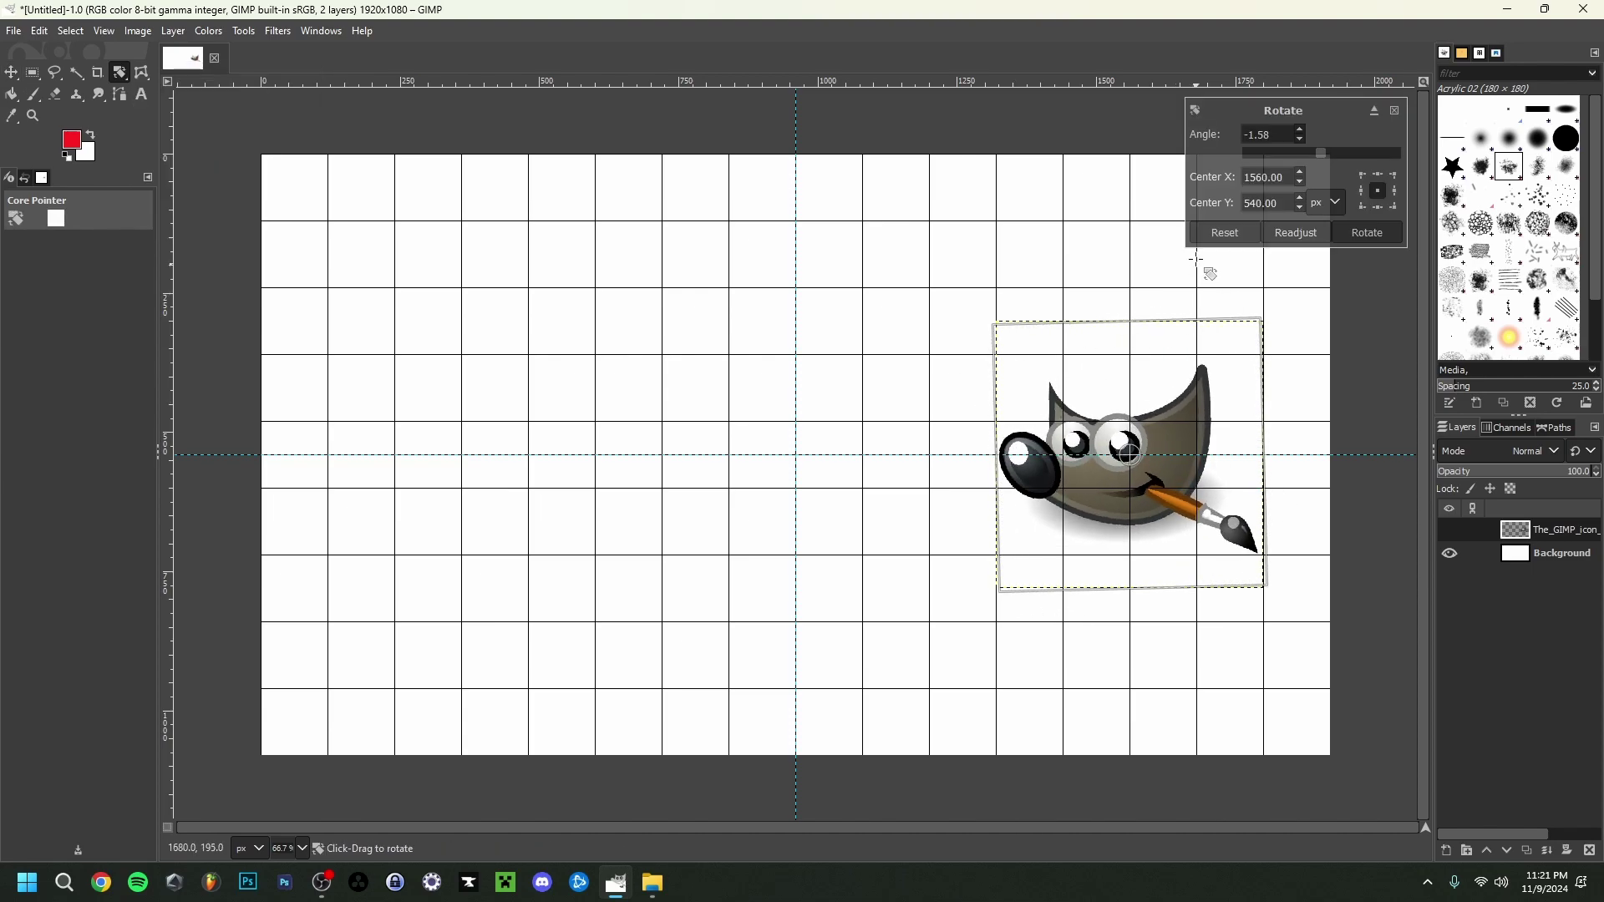
left_click(1225, 232)
- Flip the GIMP icon layer horizontally and flip it back
left_click(119, 72)
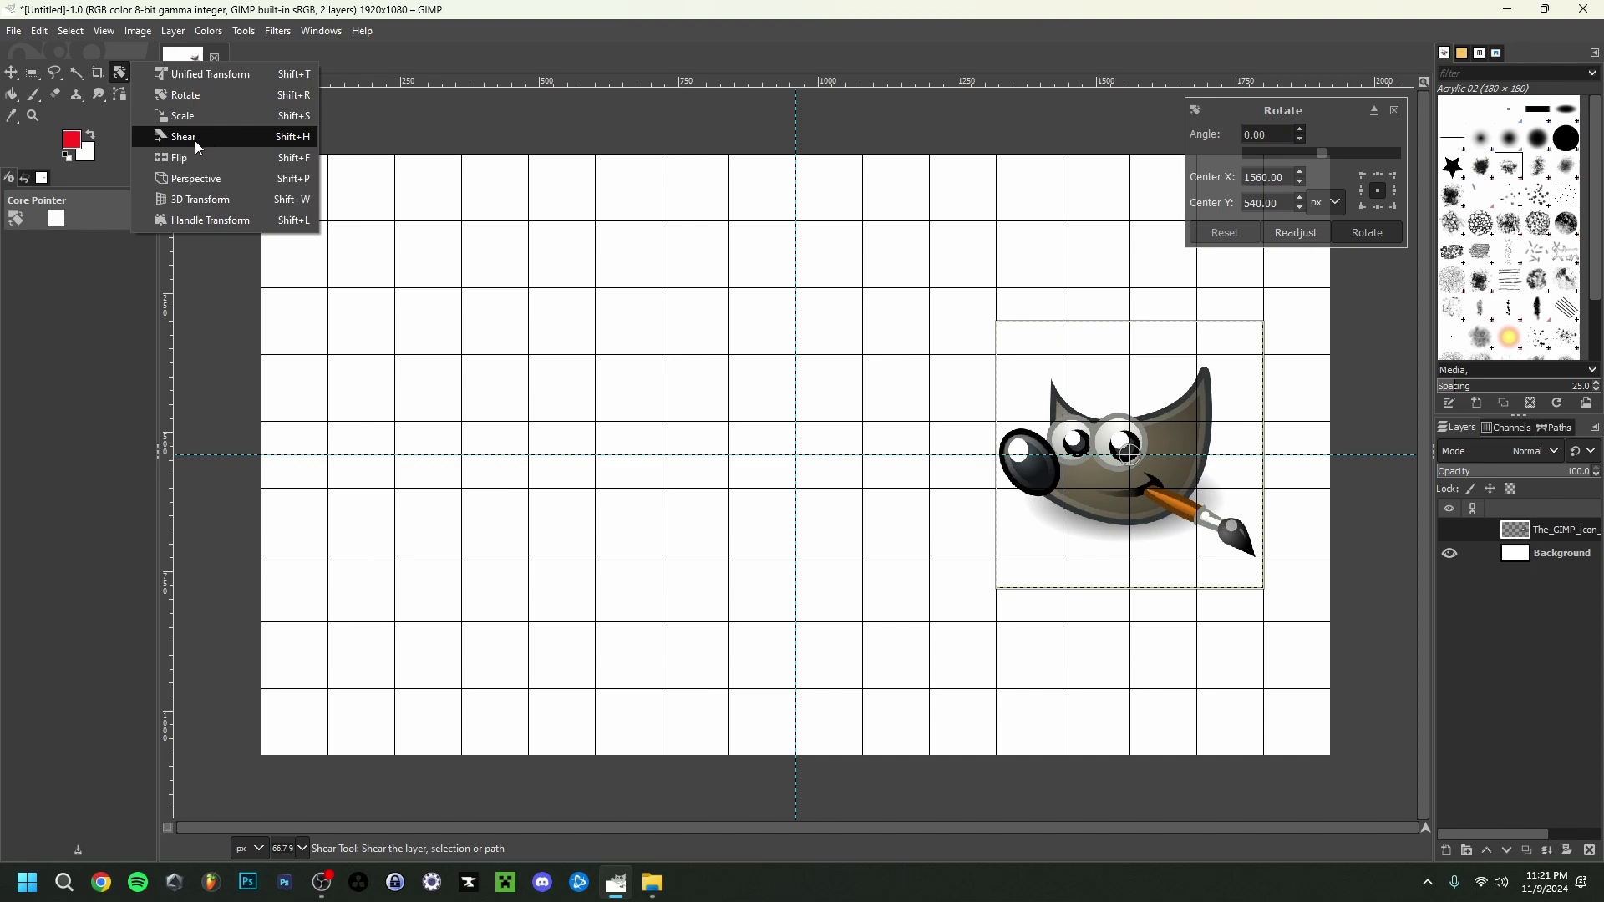
left_click(197, 157)
left_click(1166, 465)
left_click(1182, 475)
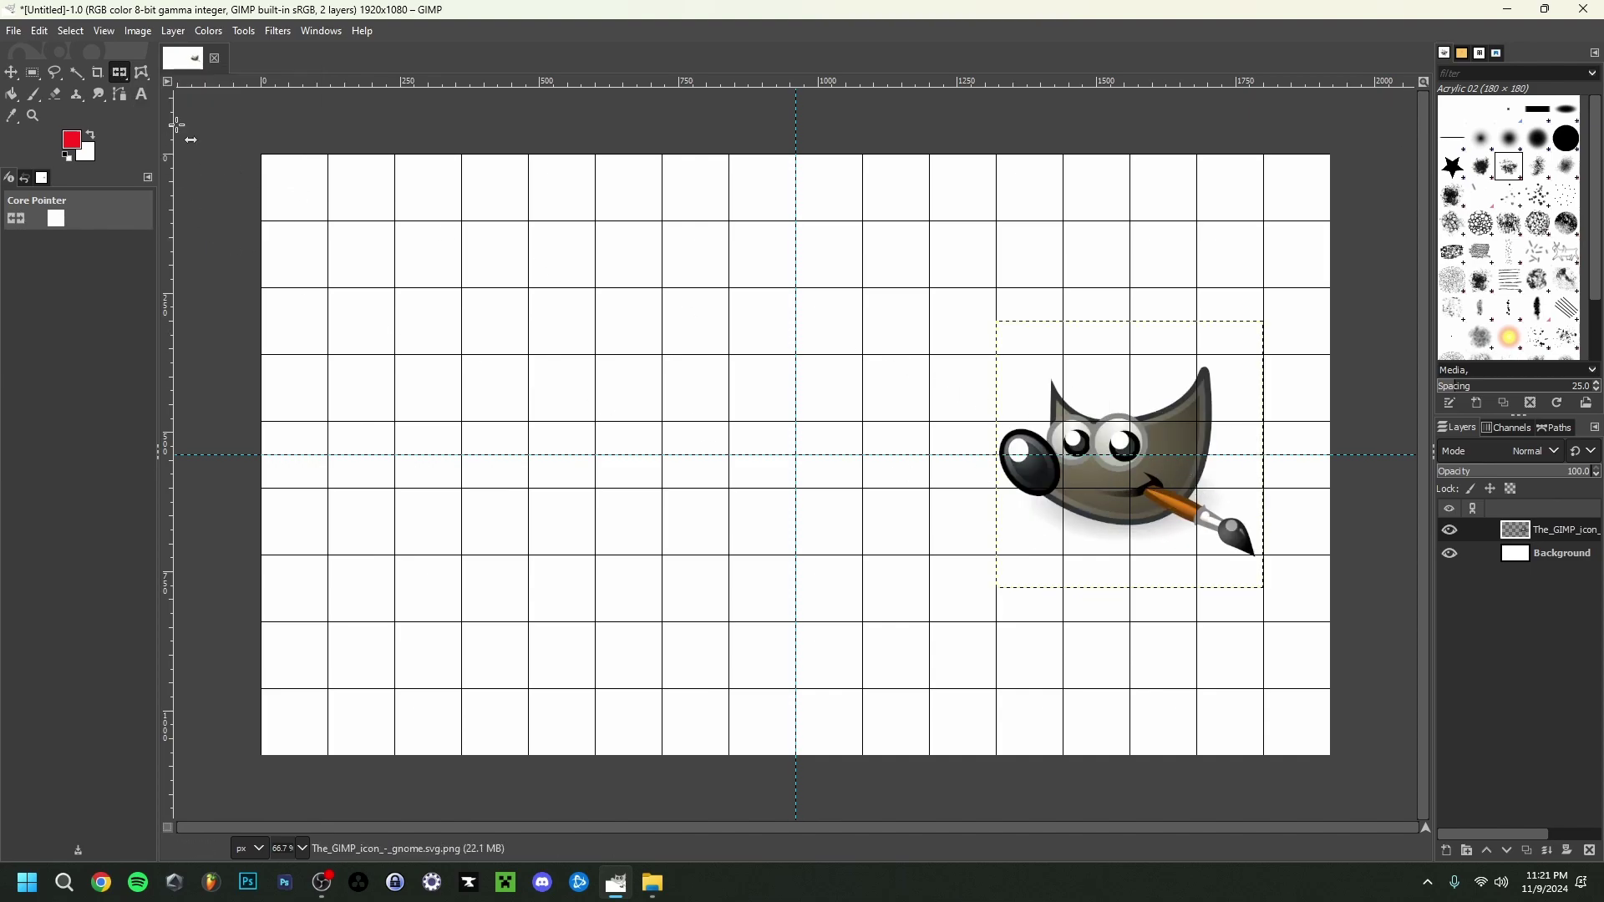
- Try distorting the GIMP icon layer with the Perspective tool and reset the distortion
left_click(119, 72)
left_click(197, 200)
left_click(1203, 424)
left_click_drag(1195, 422, 1169, 377)
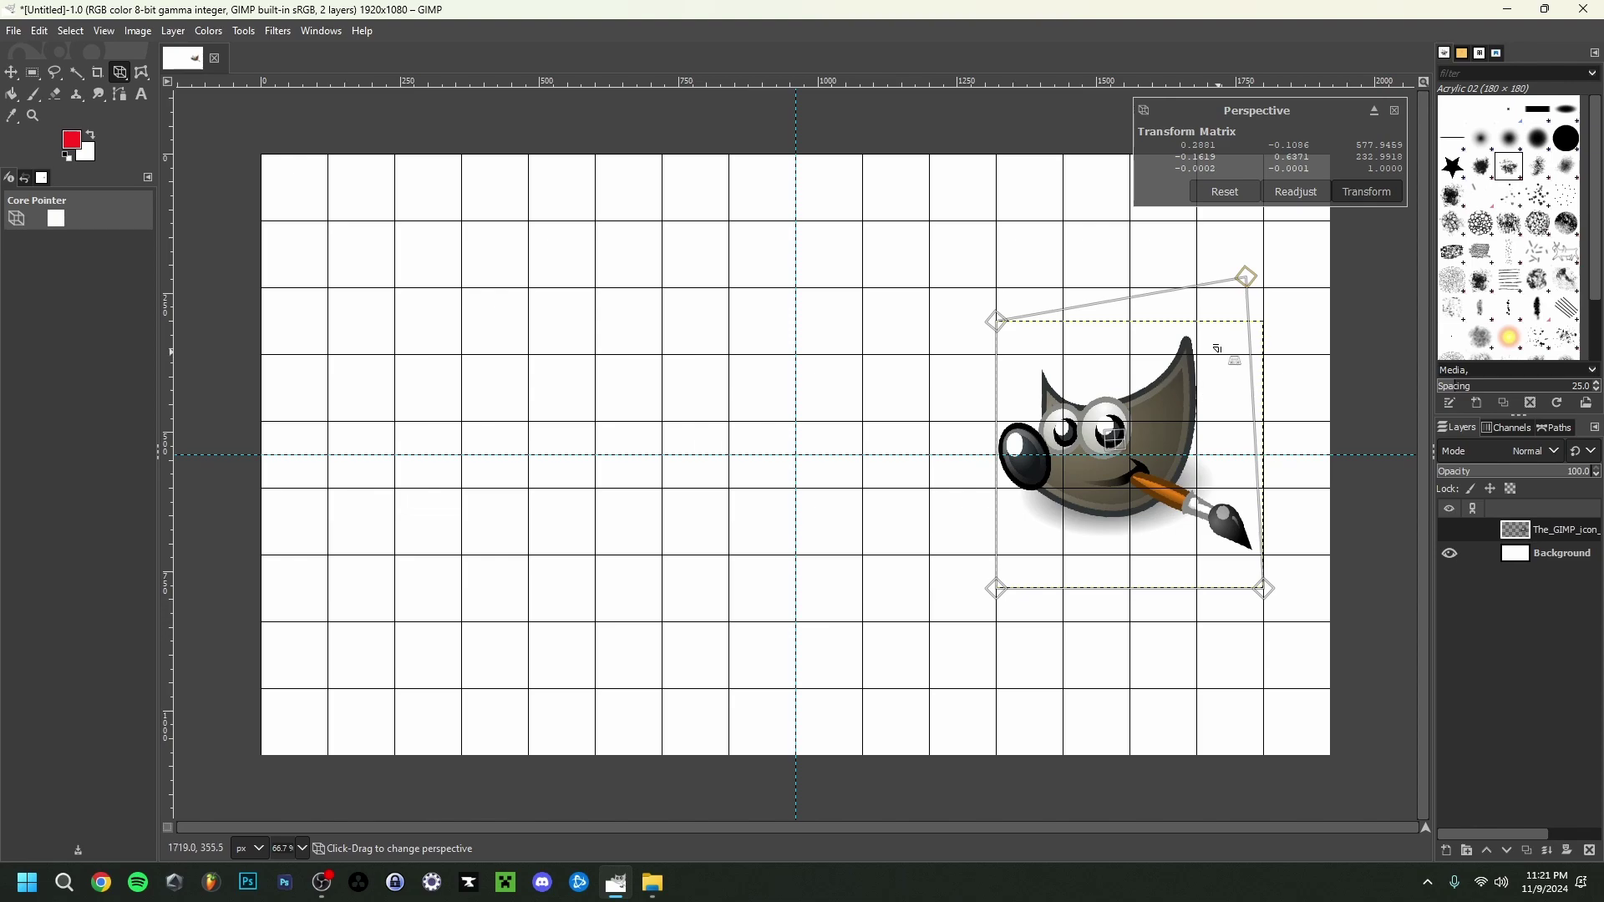
left_click(1225, 191)
- Apply a 3D Transform to the GIMP icon layer with angles of about X 6.05, Y -17.08 and Z 3.37
key("shift+w")
left_click(1075, 493)
left_click_drag(1075, 493, 1013, 458)
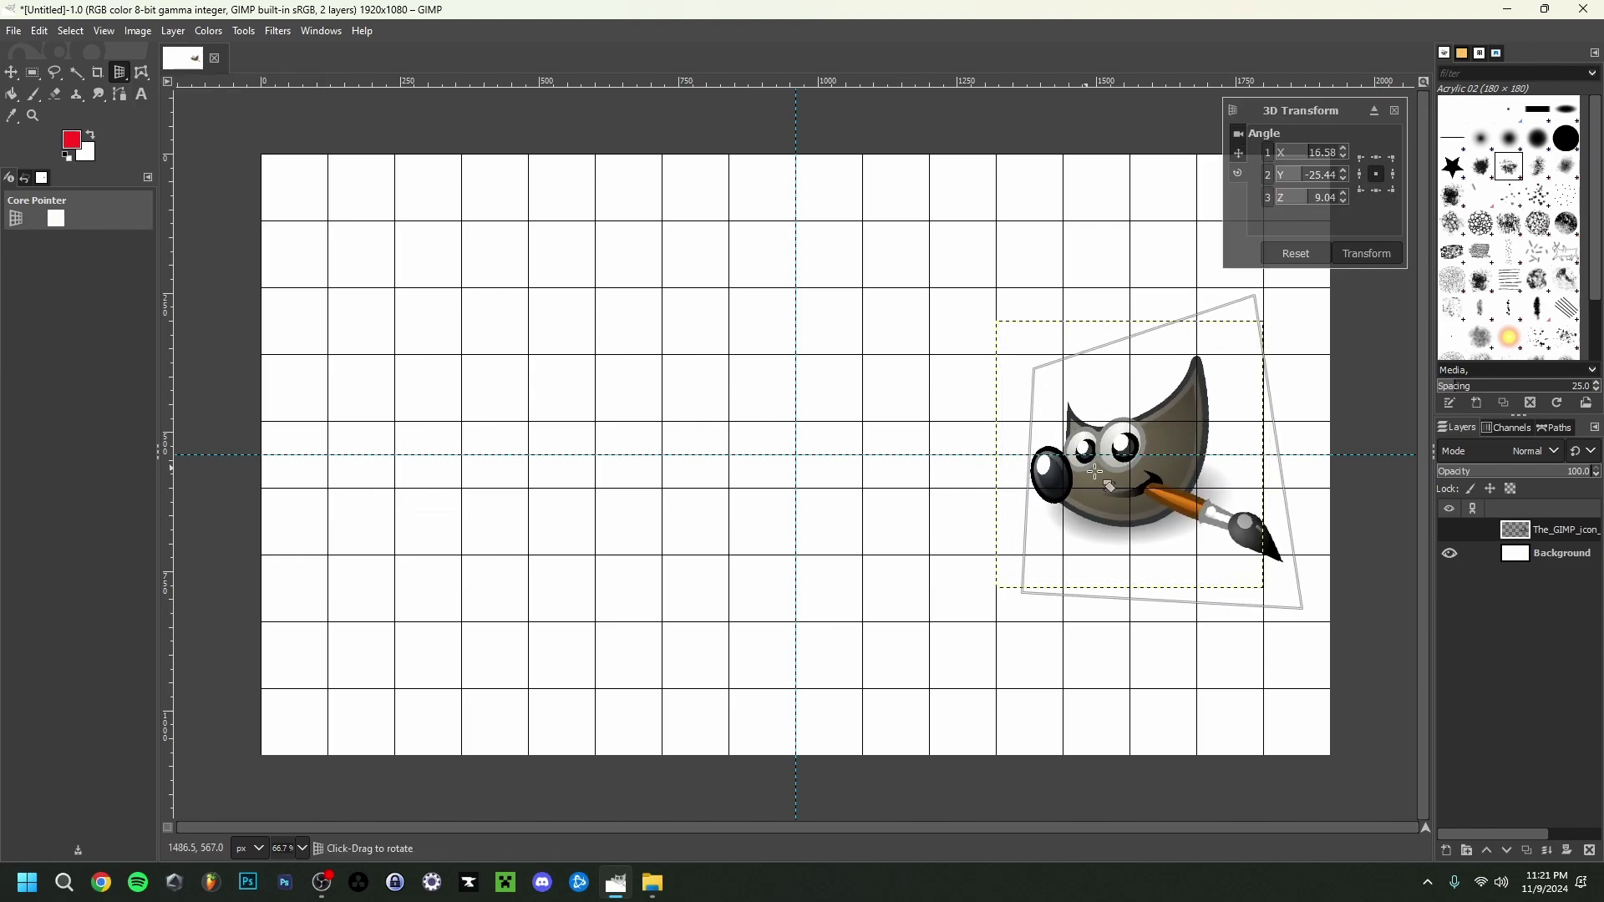
mouse_move(1205, 535)
left_mouse_down()
mouse_move(1221, 549)
mouse_move(1211, 540)
left_mouse_up()
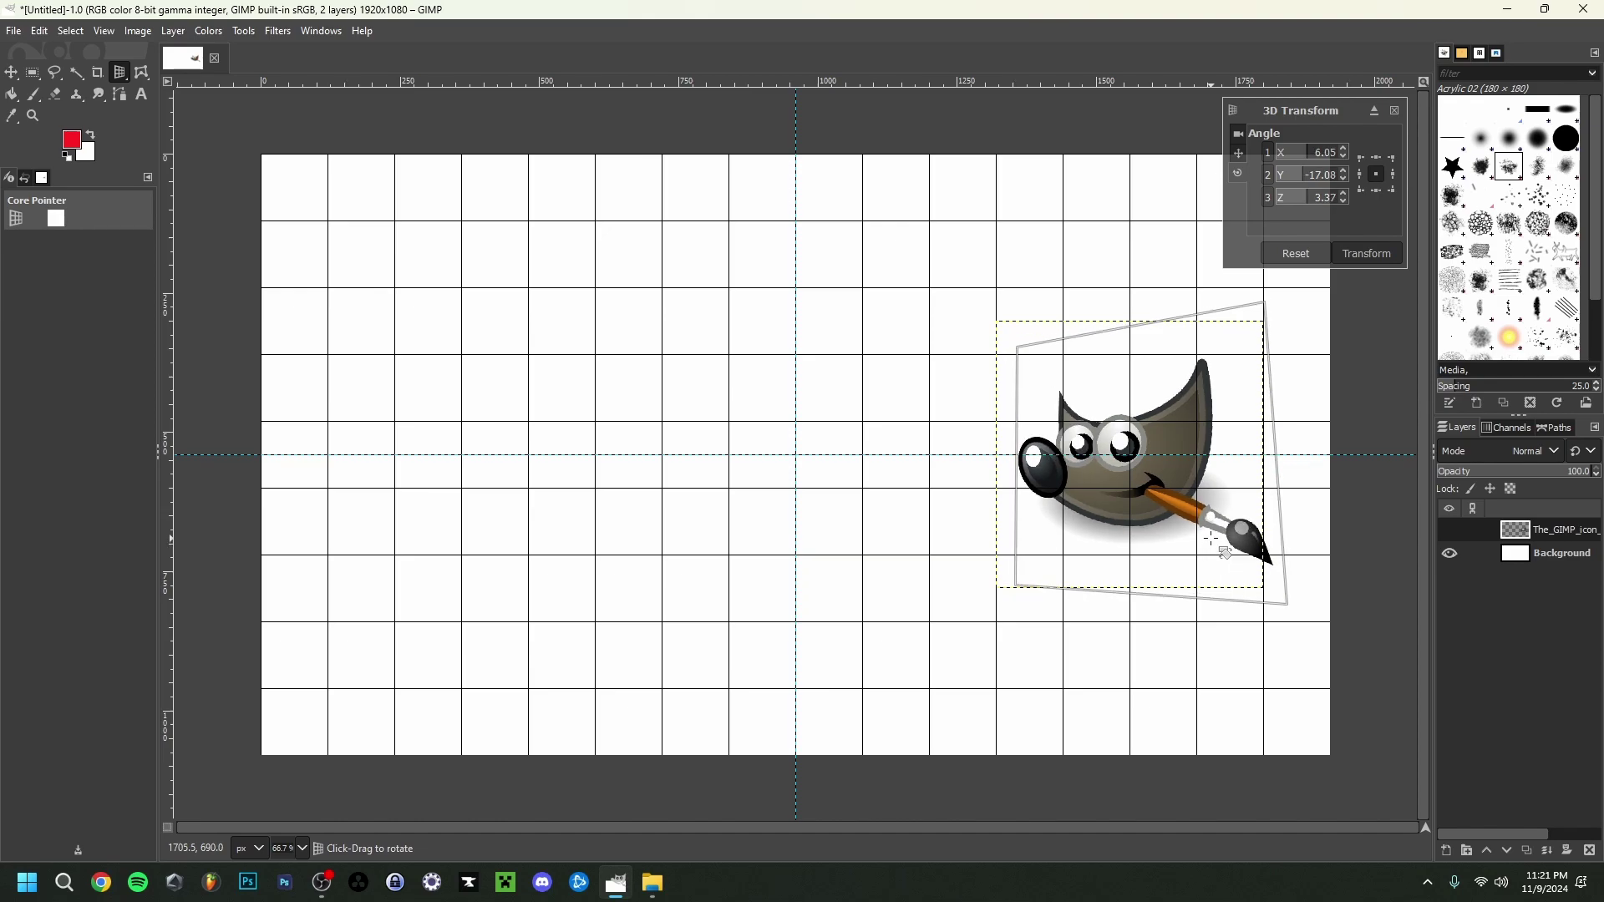
left_click(1363, 254)
left_click_drag(120, 73, 176, 224)
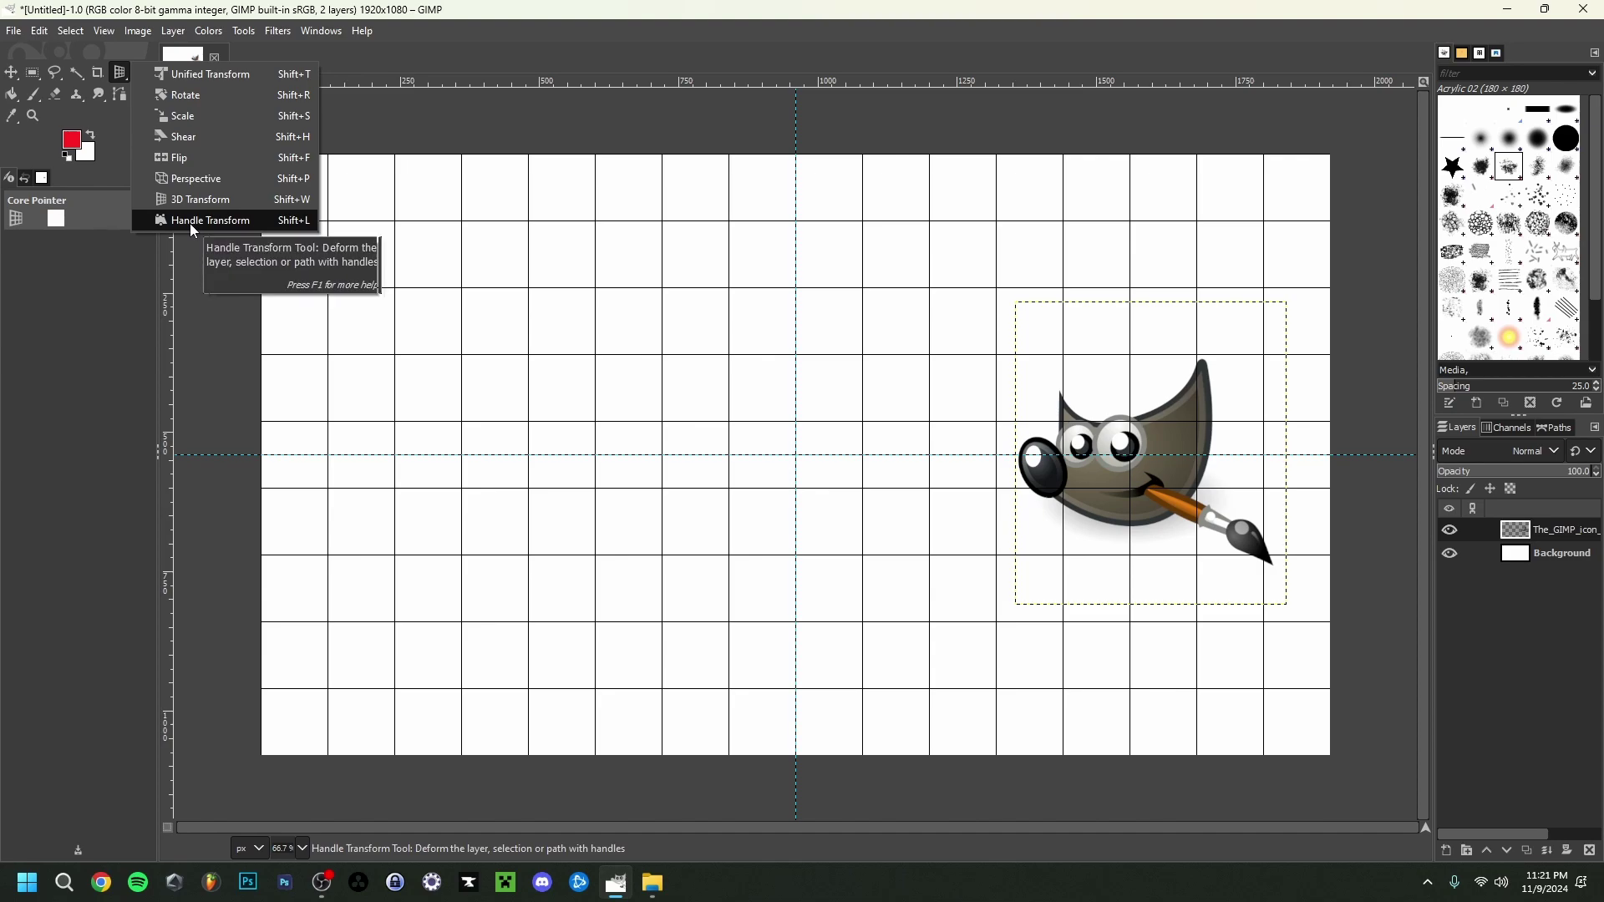
left_click(189, 223)
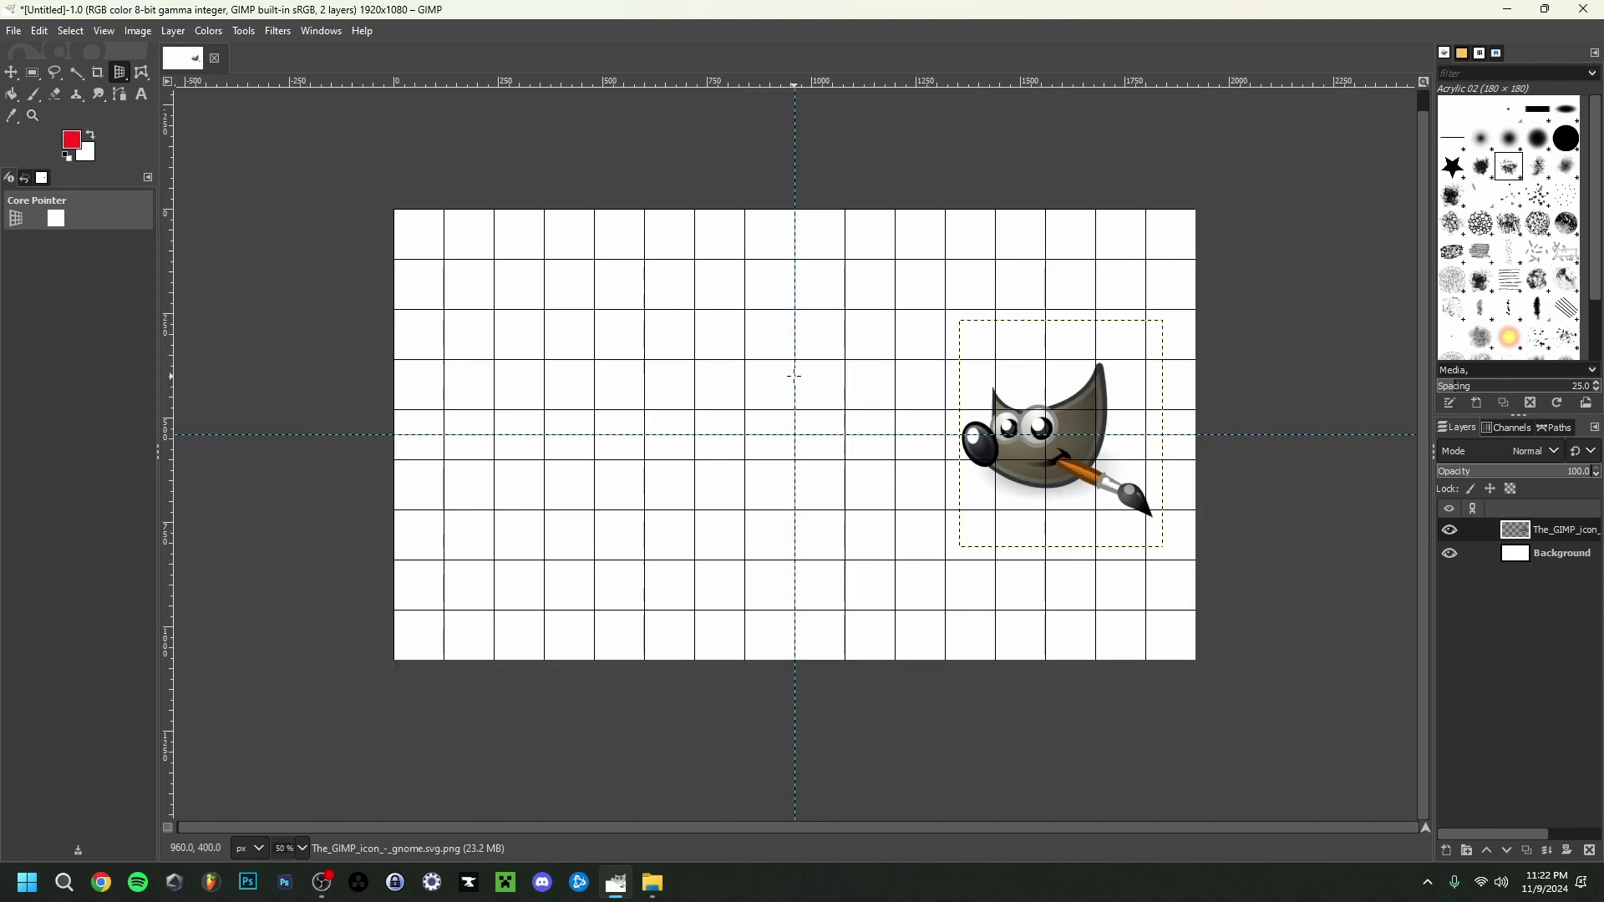
scroll(795, 376, "down", 2)
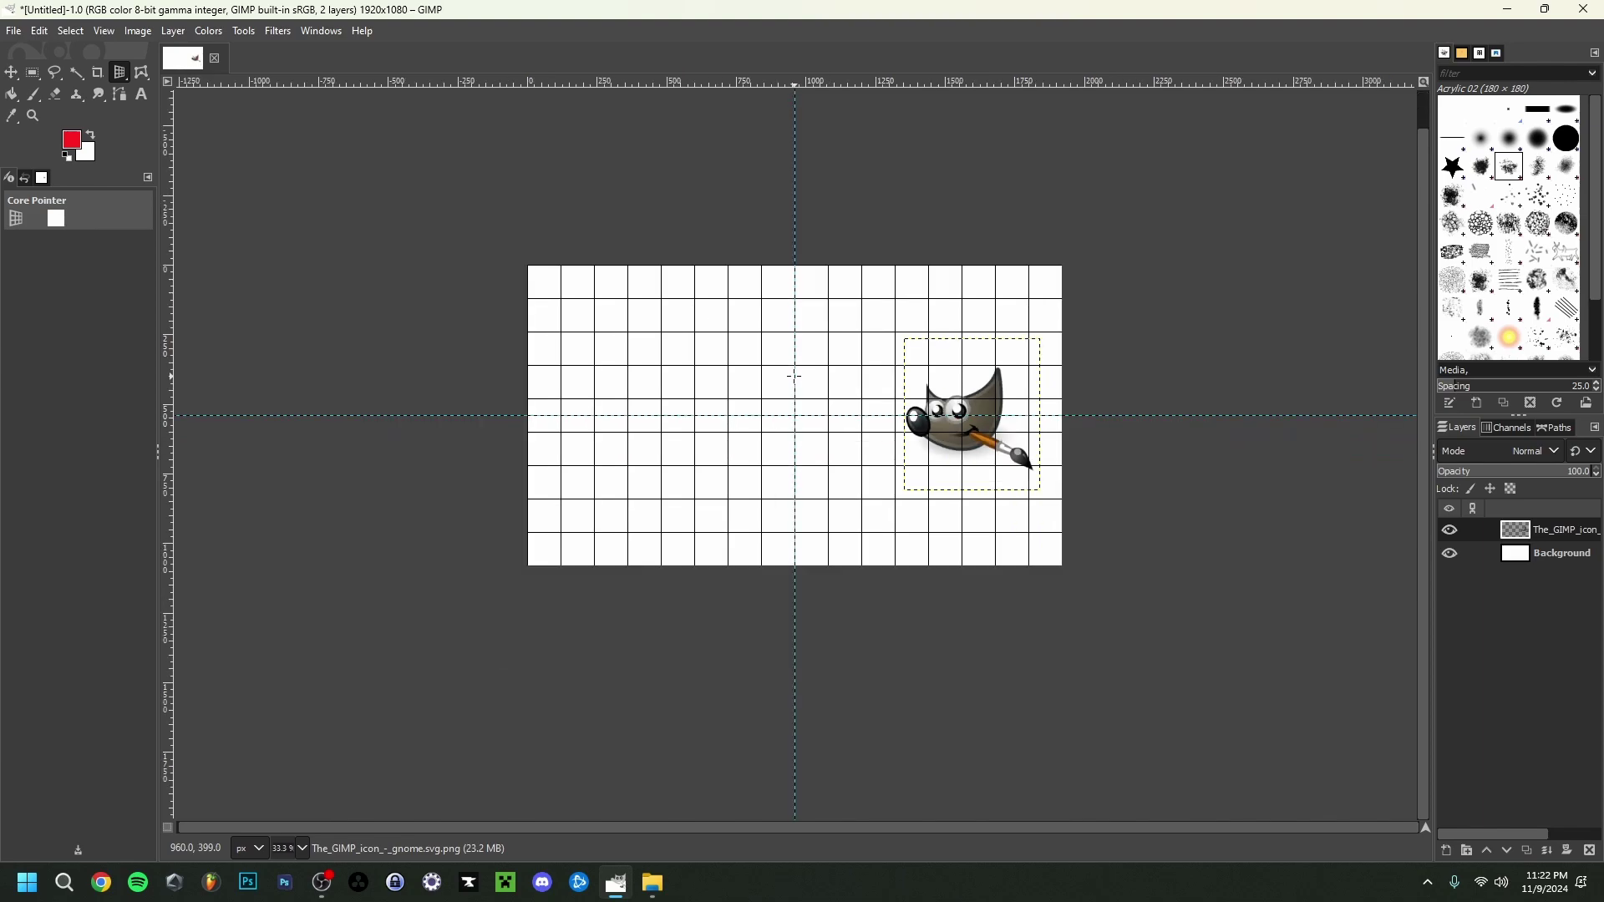
scroll(794, 376, "up", 1)
scroll(554, 344, "up", 1)
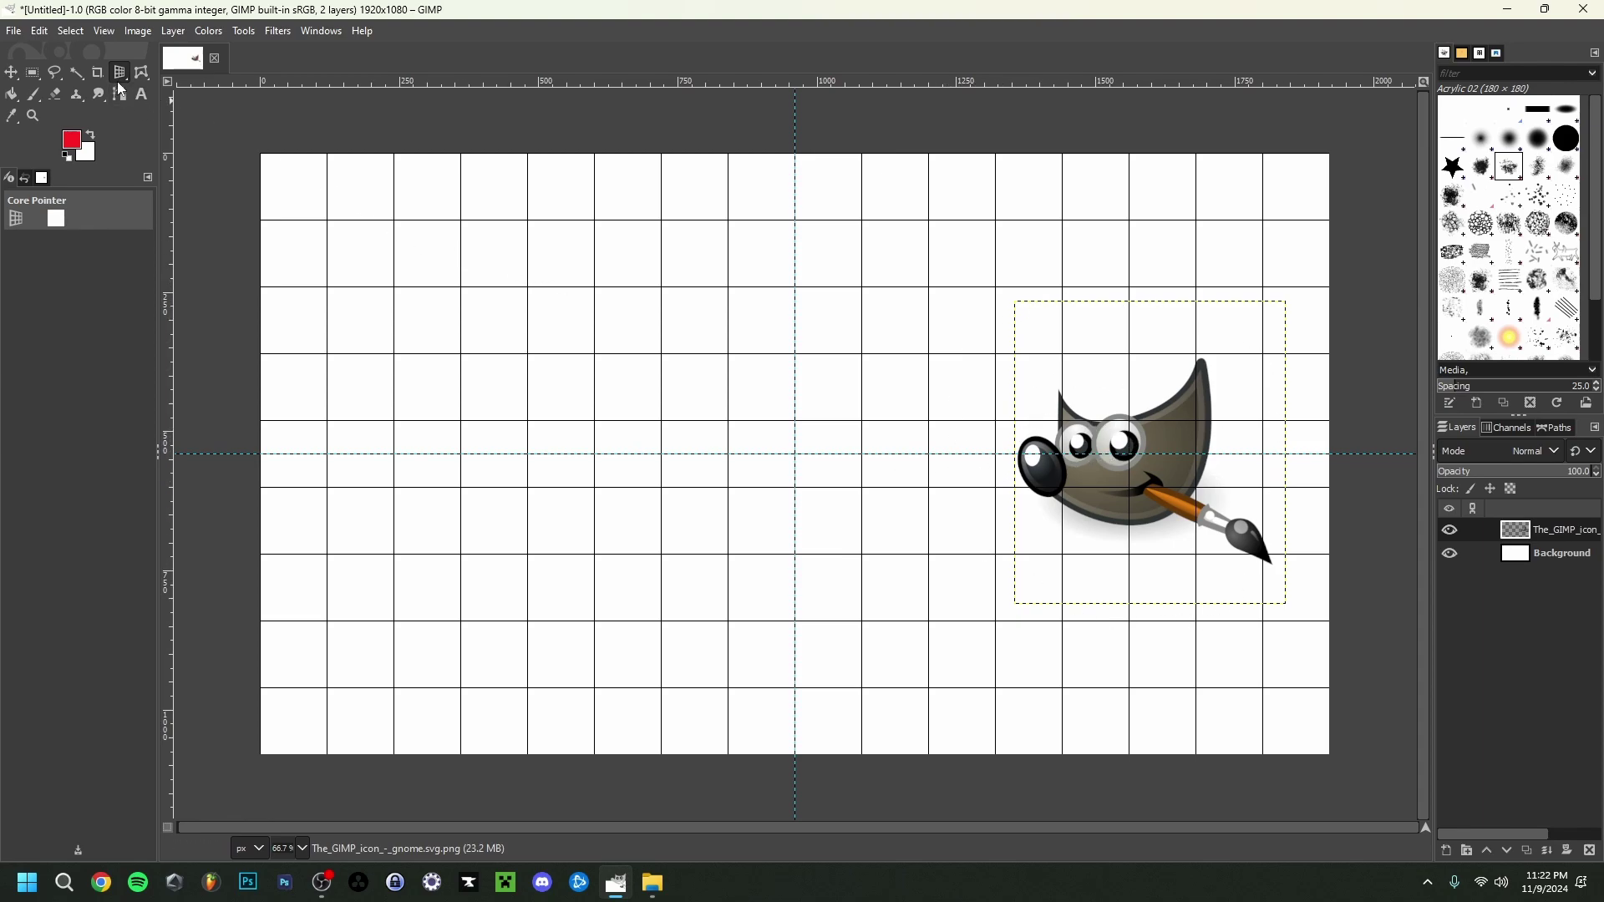
- Try to outline the lower edge of the icon's head with the Free Select tool
left_click(53, 75)
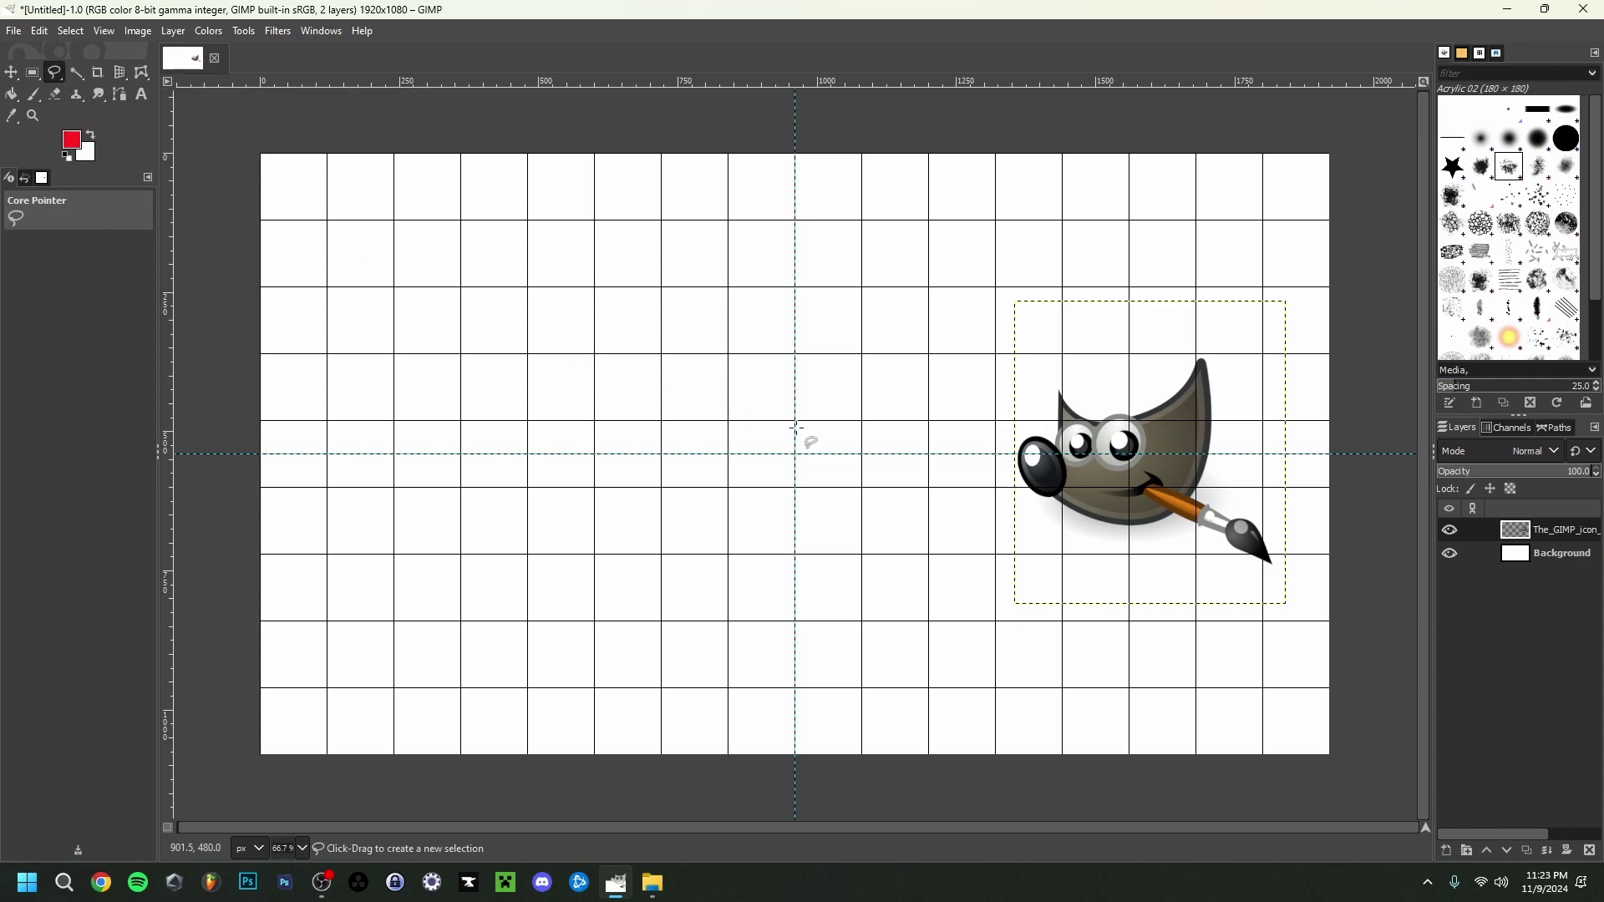
left_click(1086, 518)
left_click(1109, 524)
- Try placing Scissors Select points along the lower edge of the icon's head and undo the added points
right_click(55, 73)
left_click(107, 96)
left_click(1082, 516)
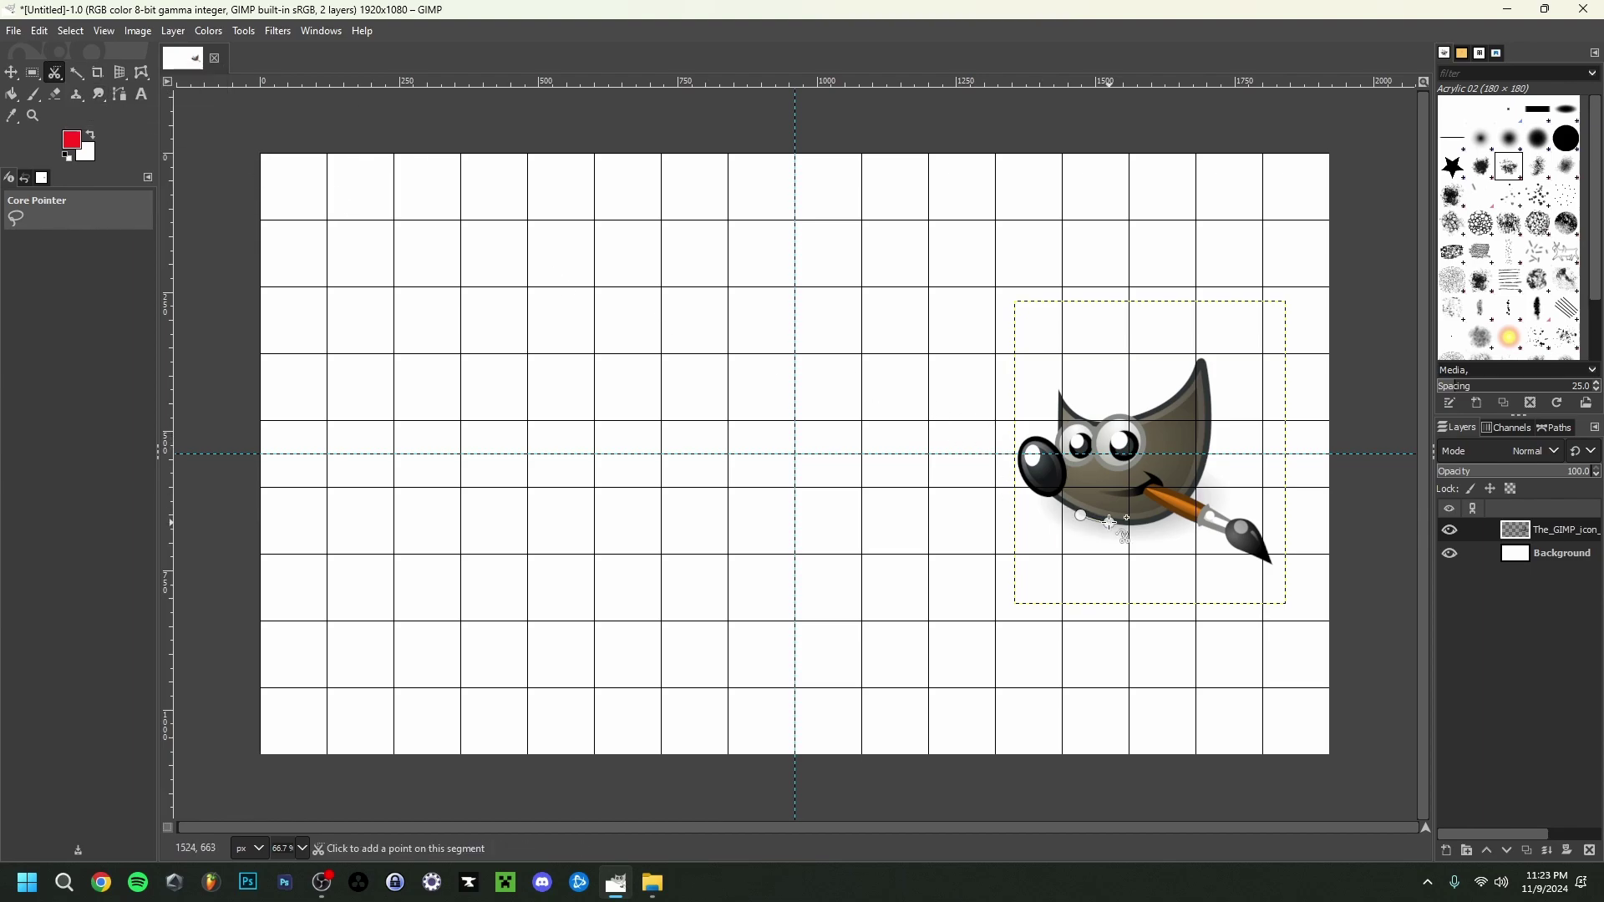
left_click(1109, 521)
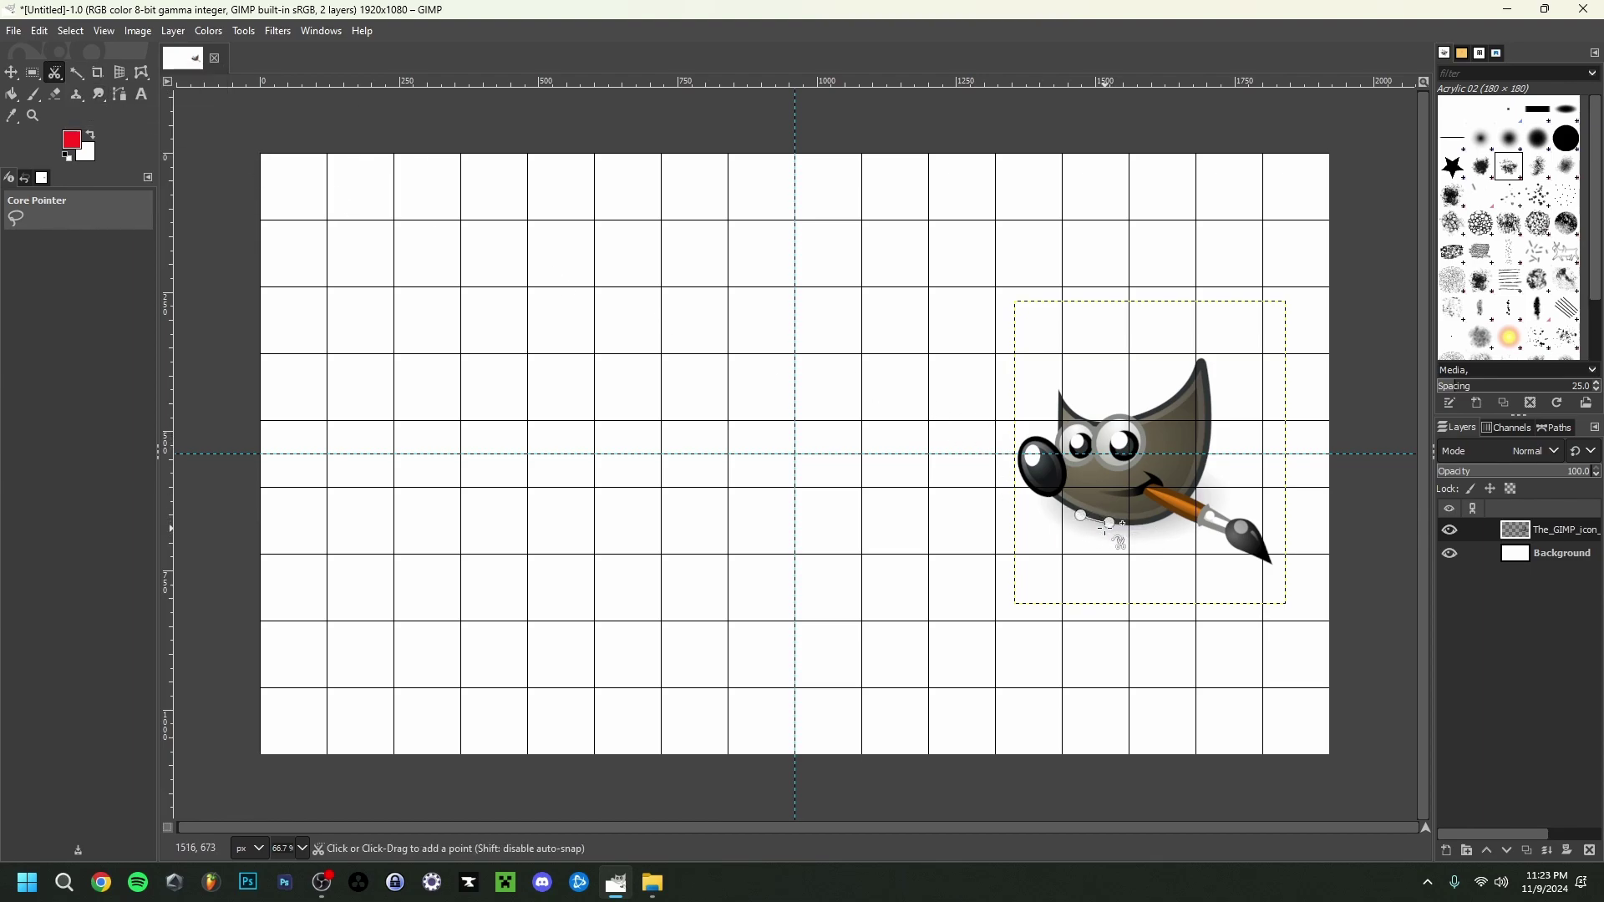
left_click(1134, 523)
left_click(1160, 520)
key("ctrl+z")
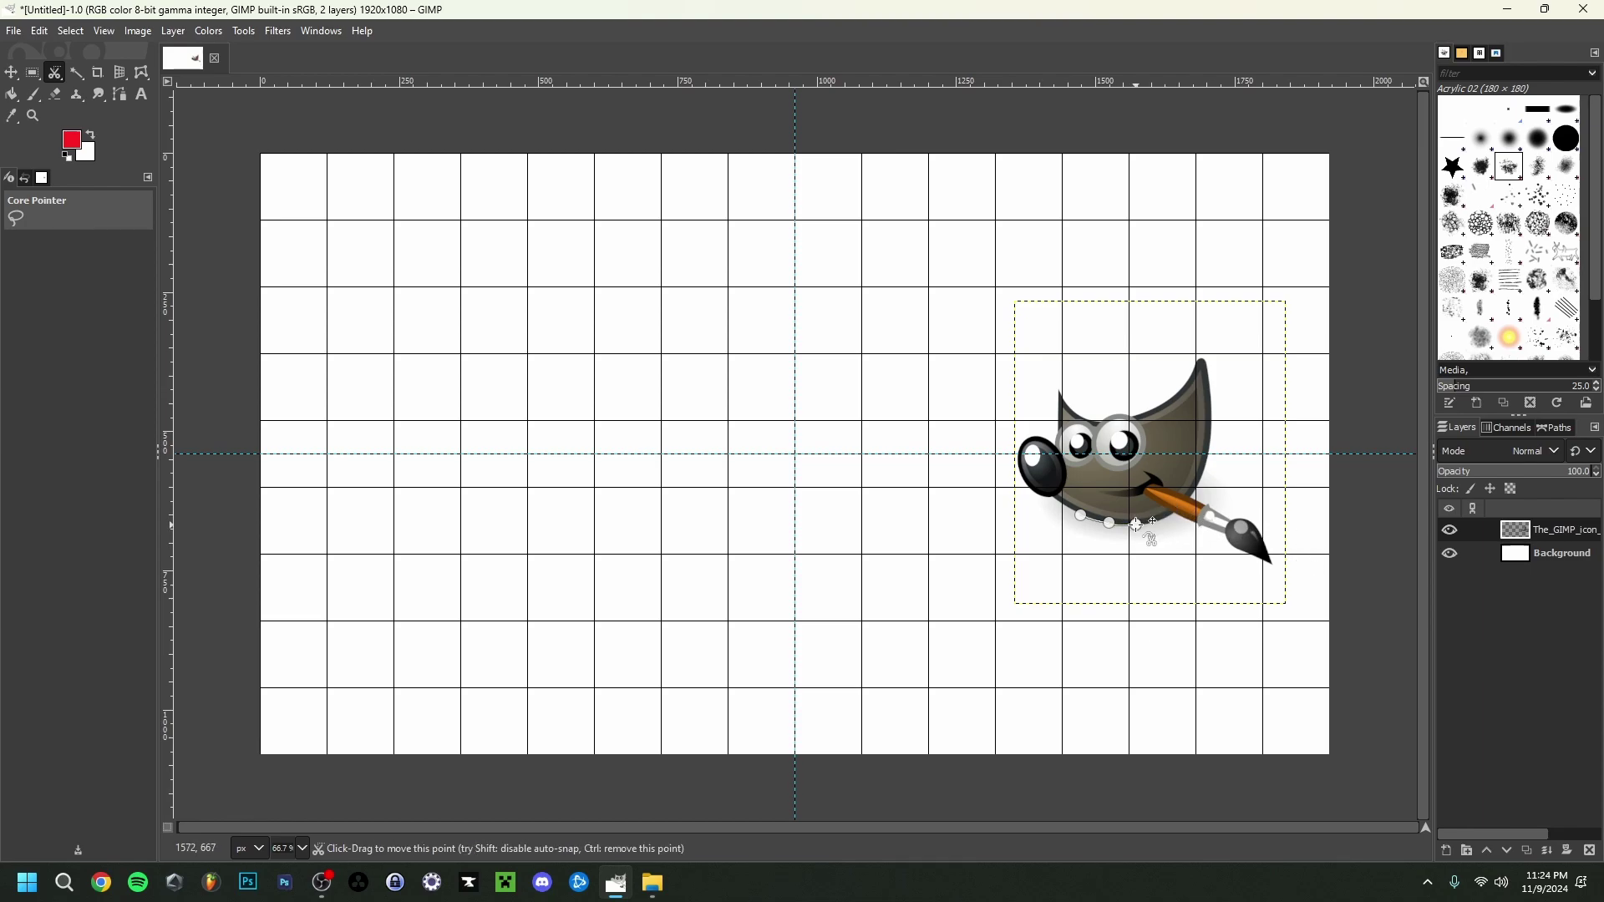
key("ctrl+z")
key("ctrl+z")
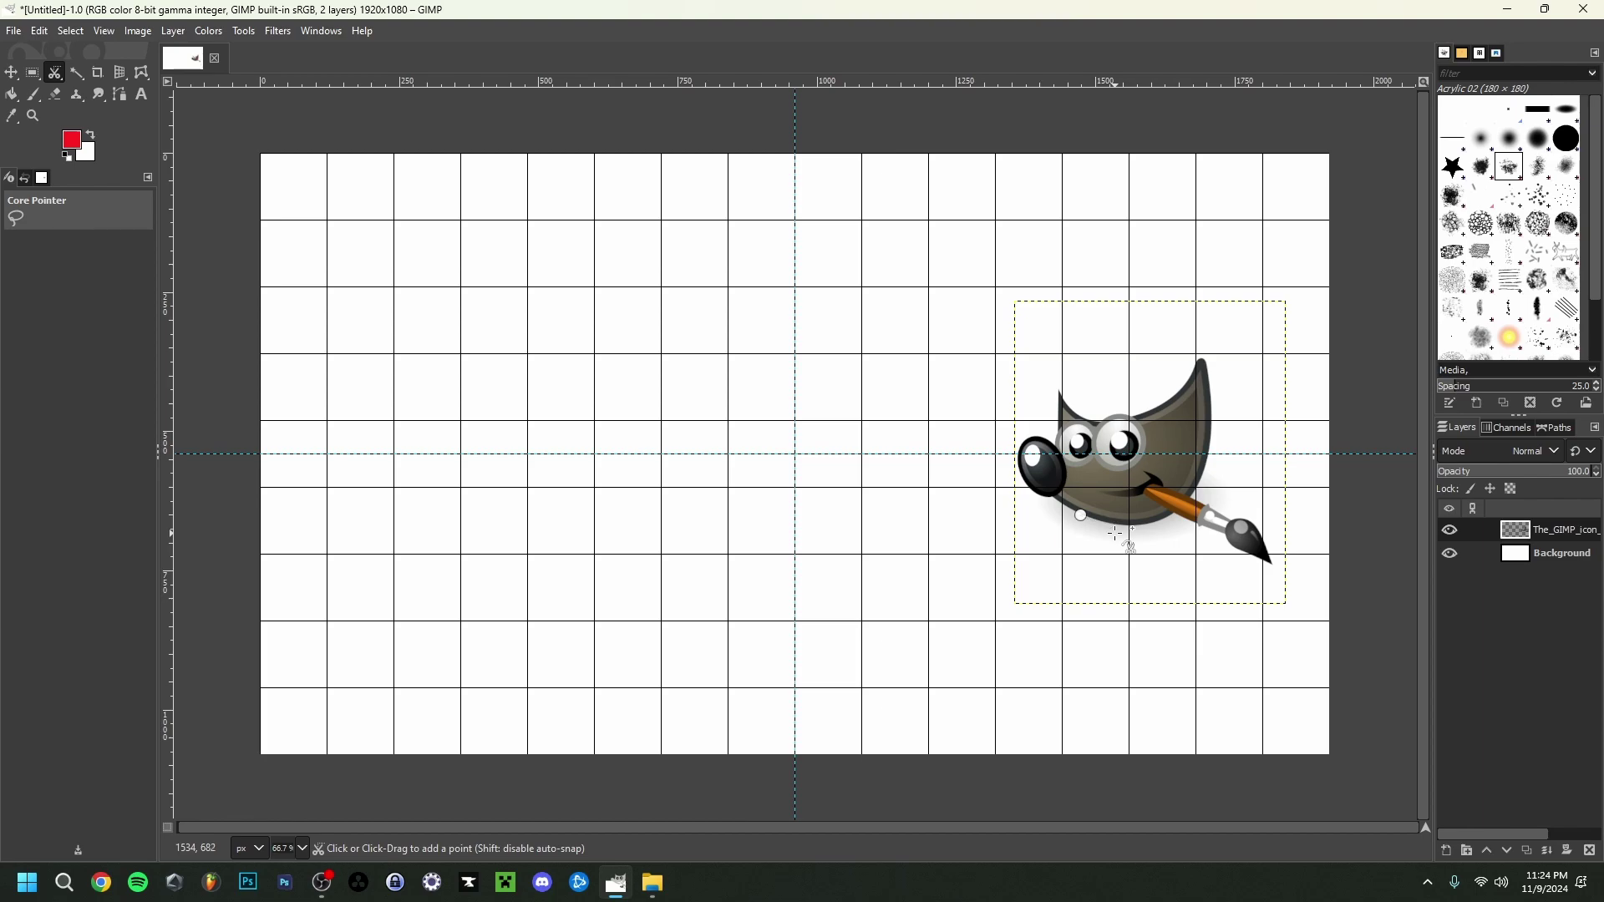
- Try Fuzzy Select on the icon's eye and black nose, clear the selection, and look for selection by color
left_click(78, 73)
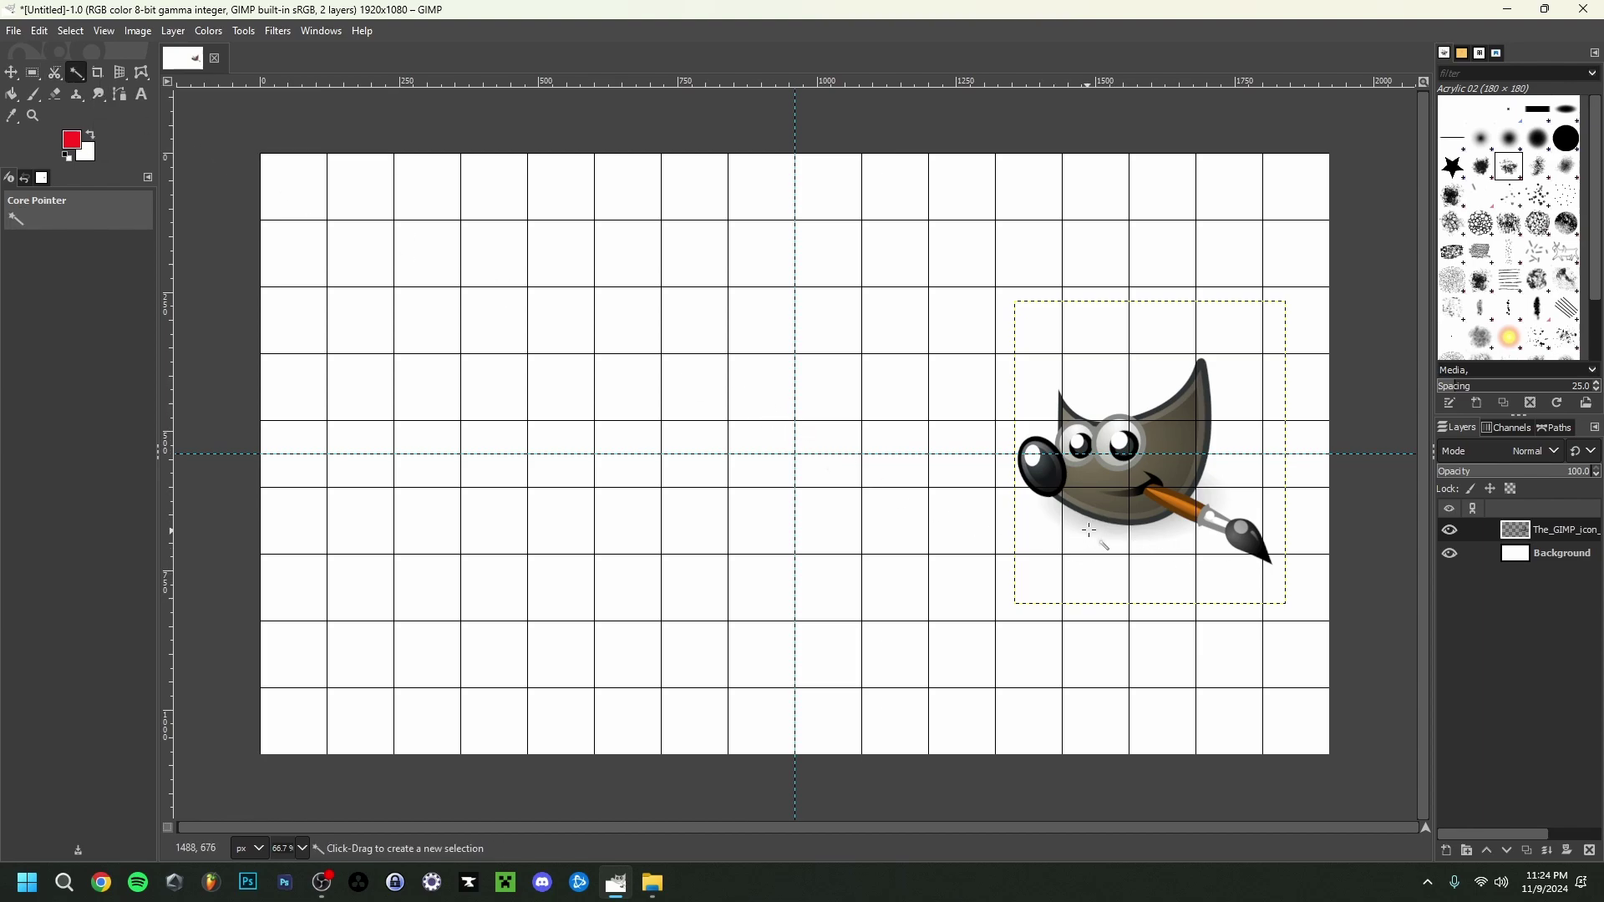
left_click(1111, 448)
left_click(1046, 473)
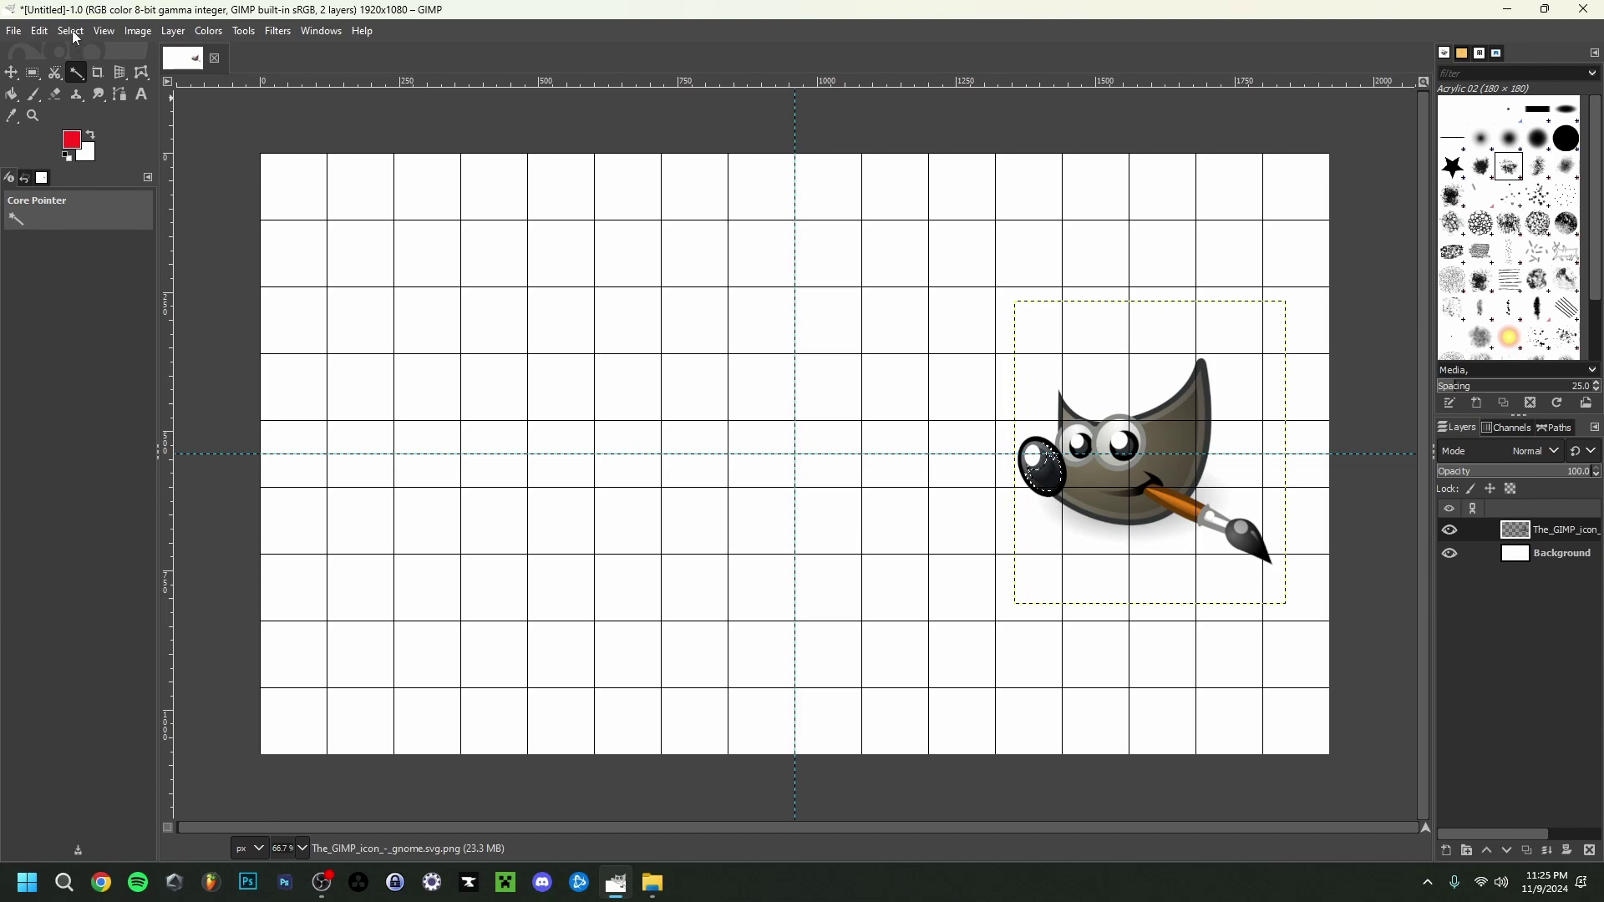
left_click(72, 32)
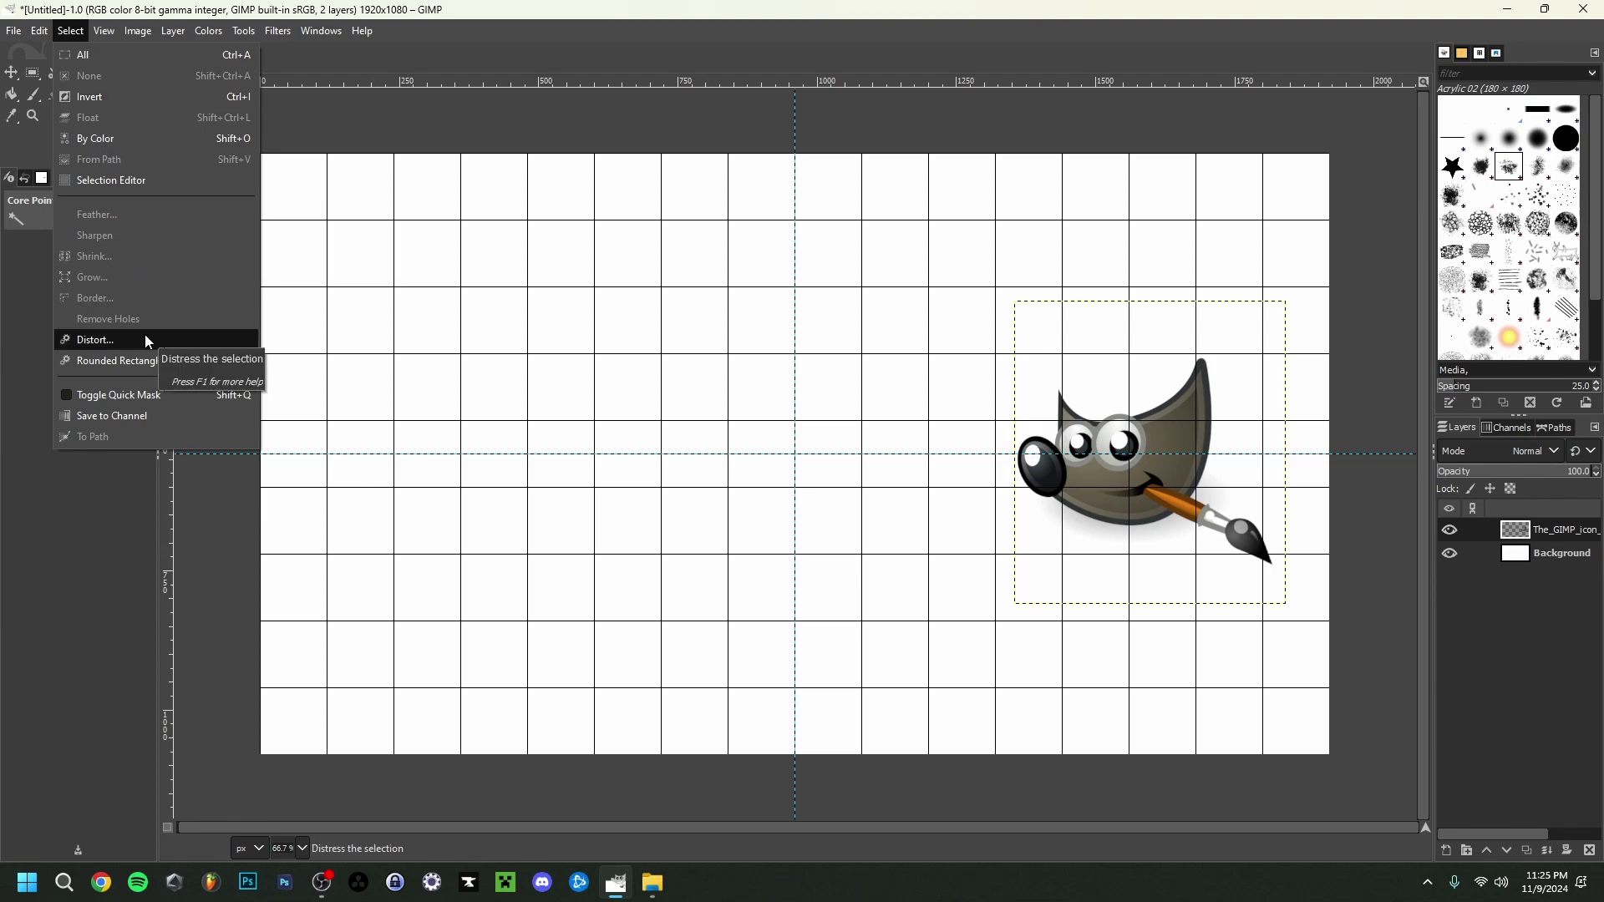
left_click(107, 137)
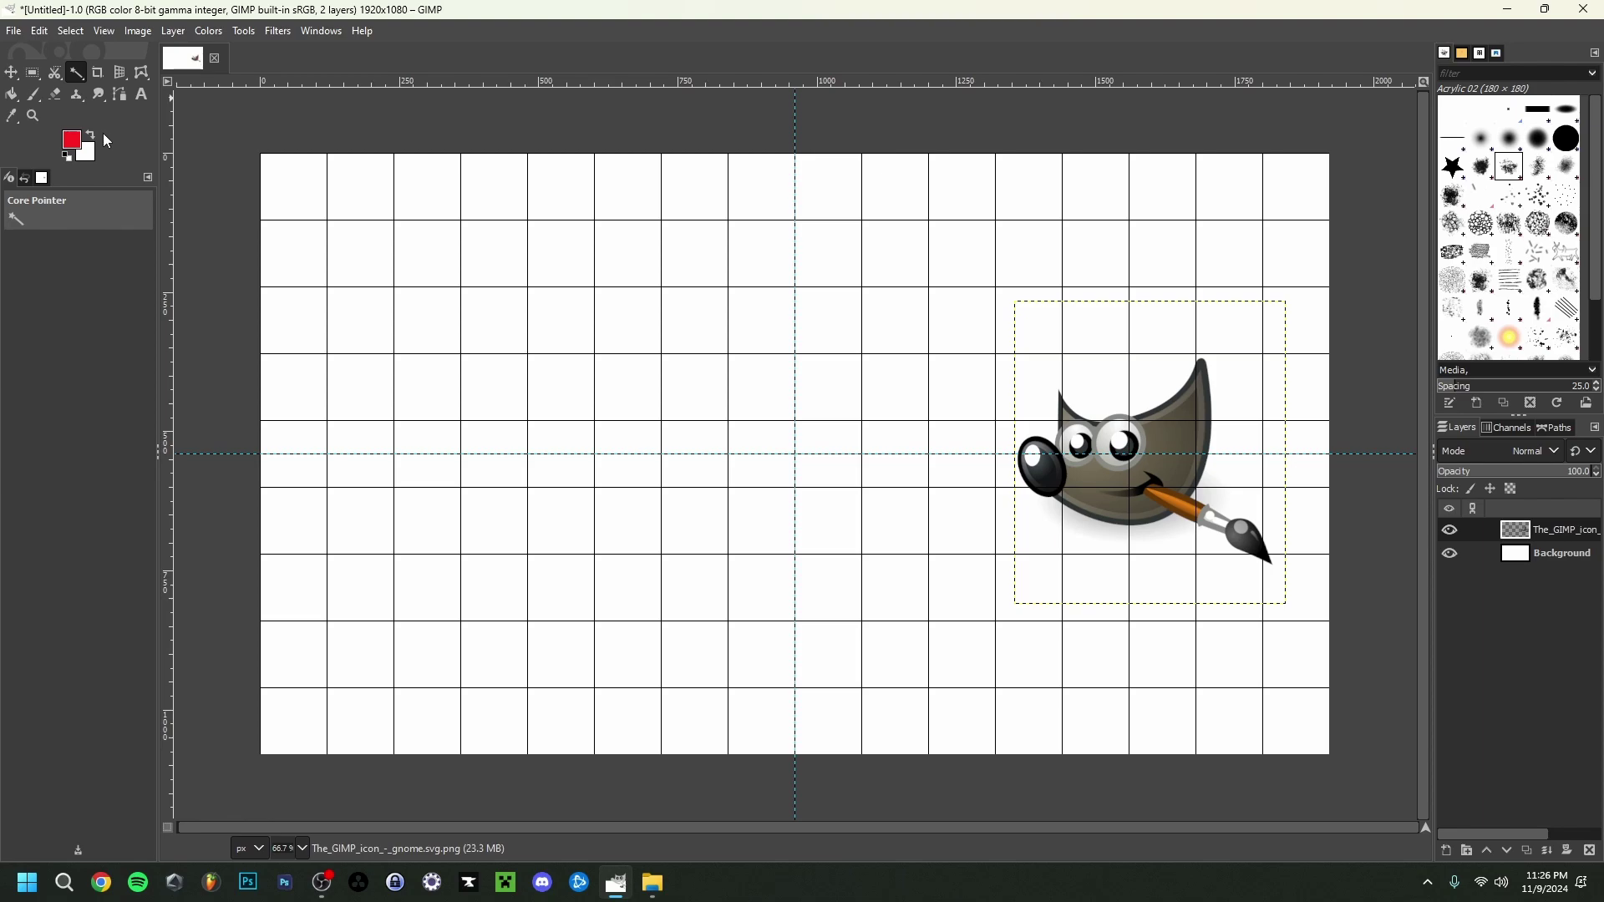
- Try placing path anchors along the lower edge of the icon's head, remove them, and return to the Move tool
left_click(118, 100)
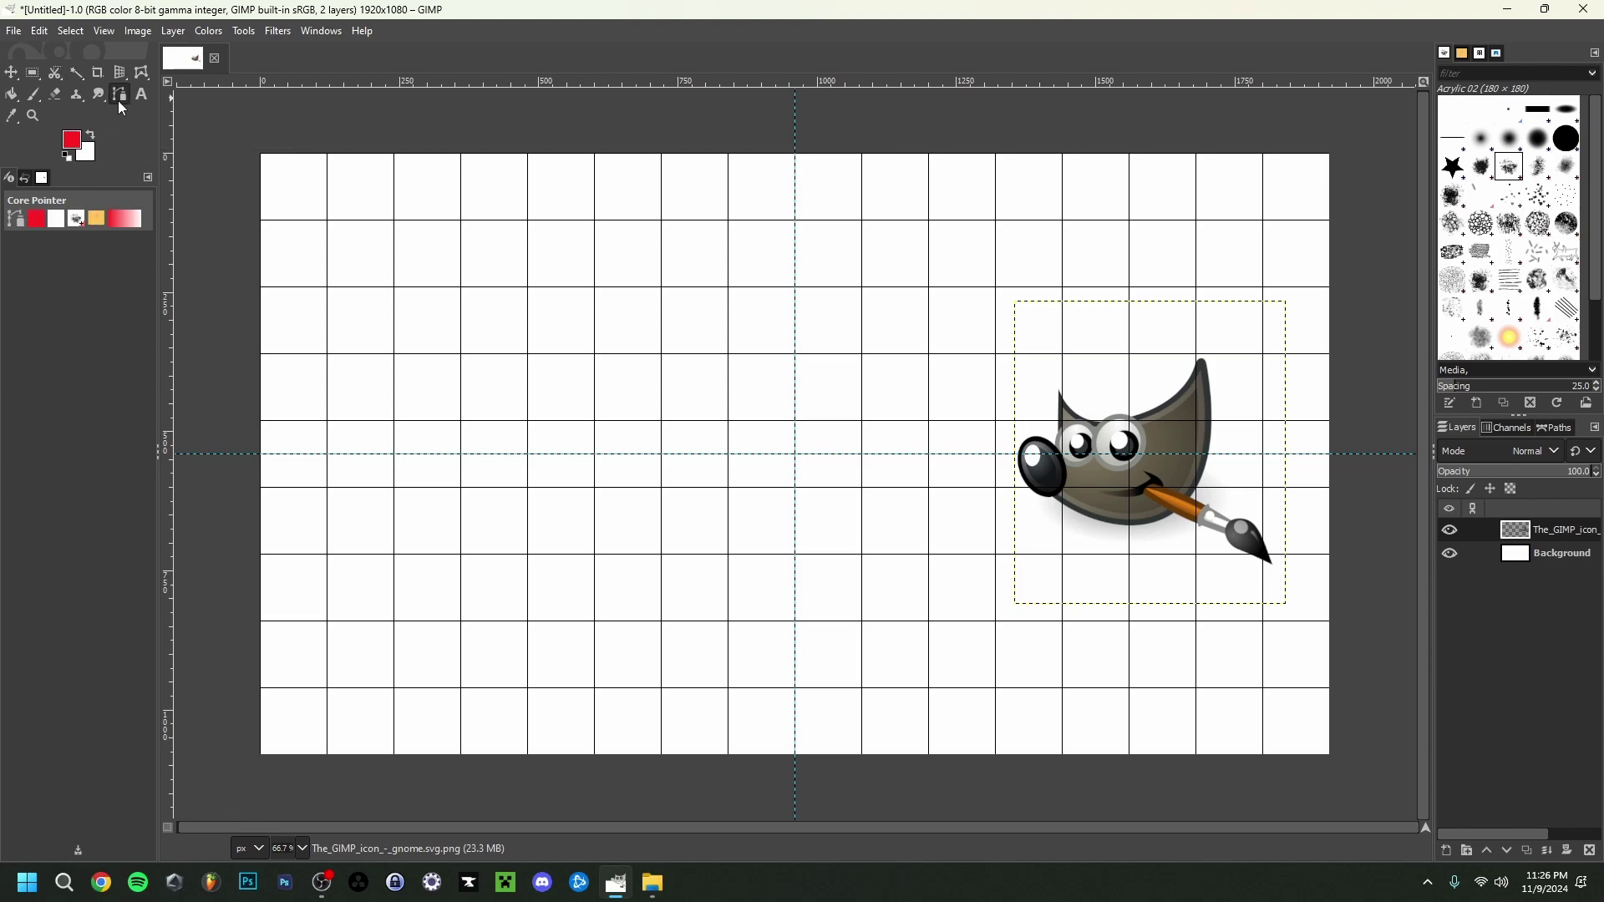
left_click(1079, 513)
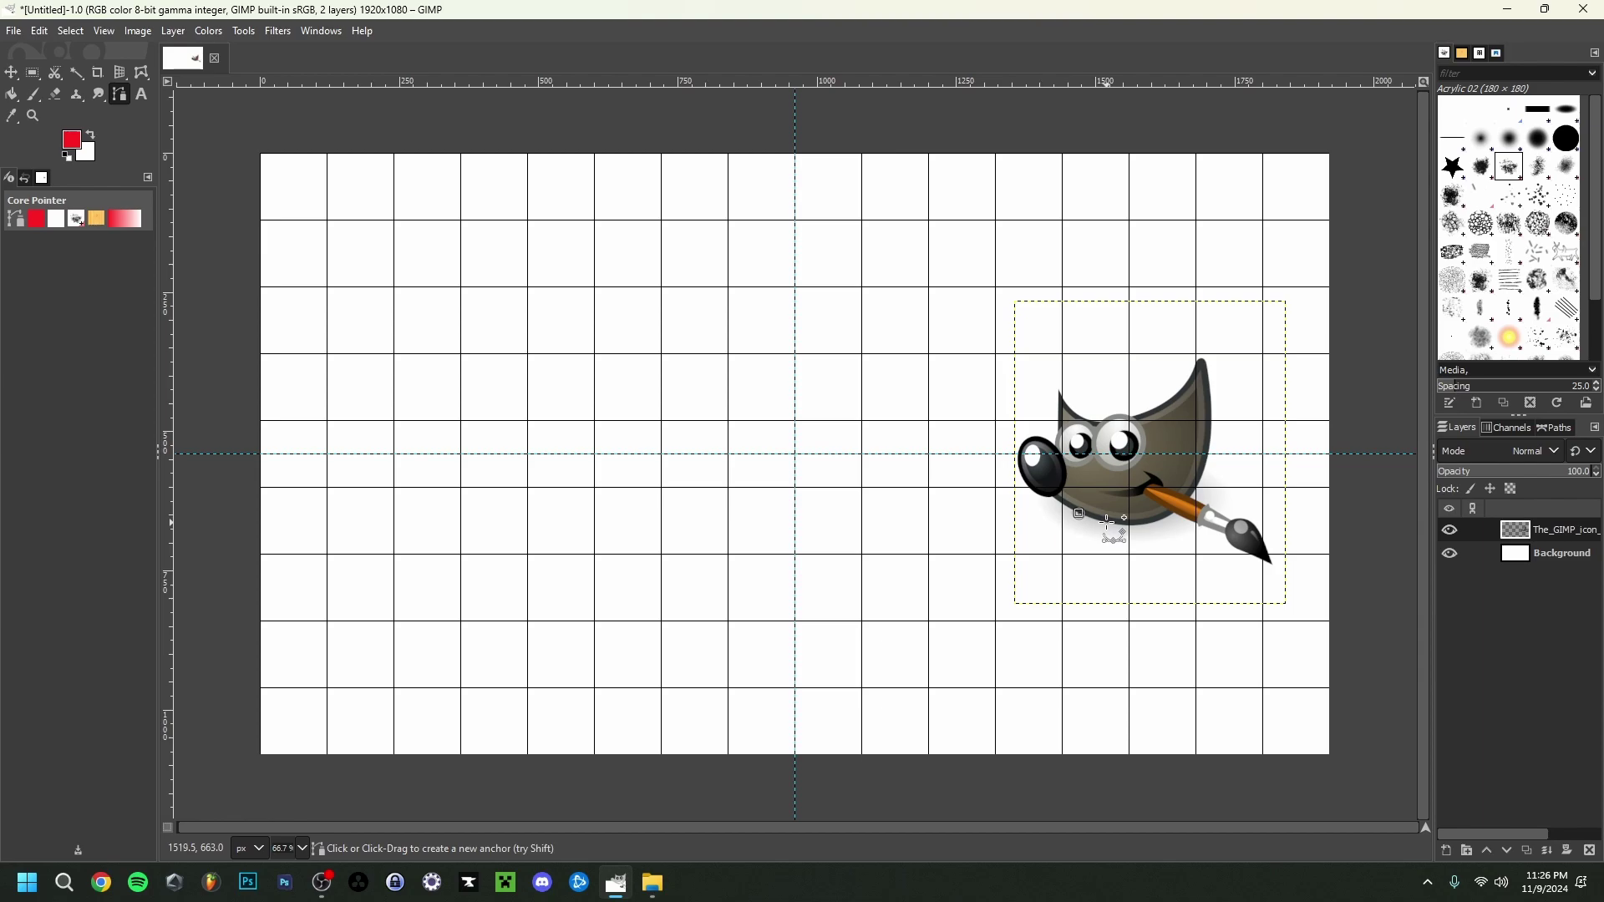
left_click(1106, 523)
left_click(1080, 512, "ctrl")
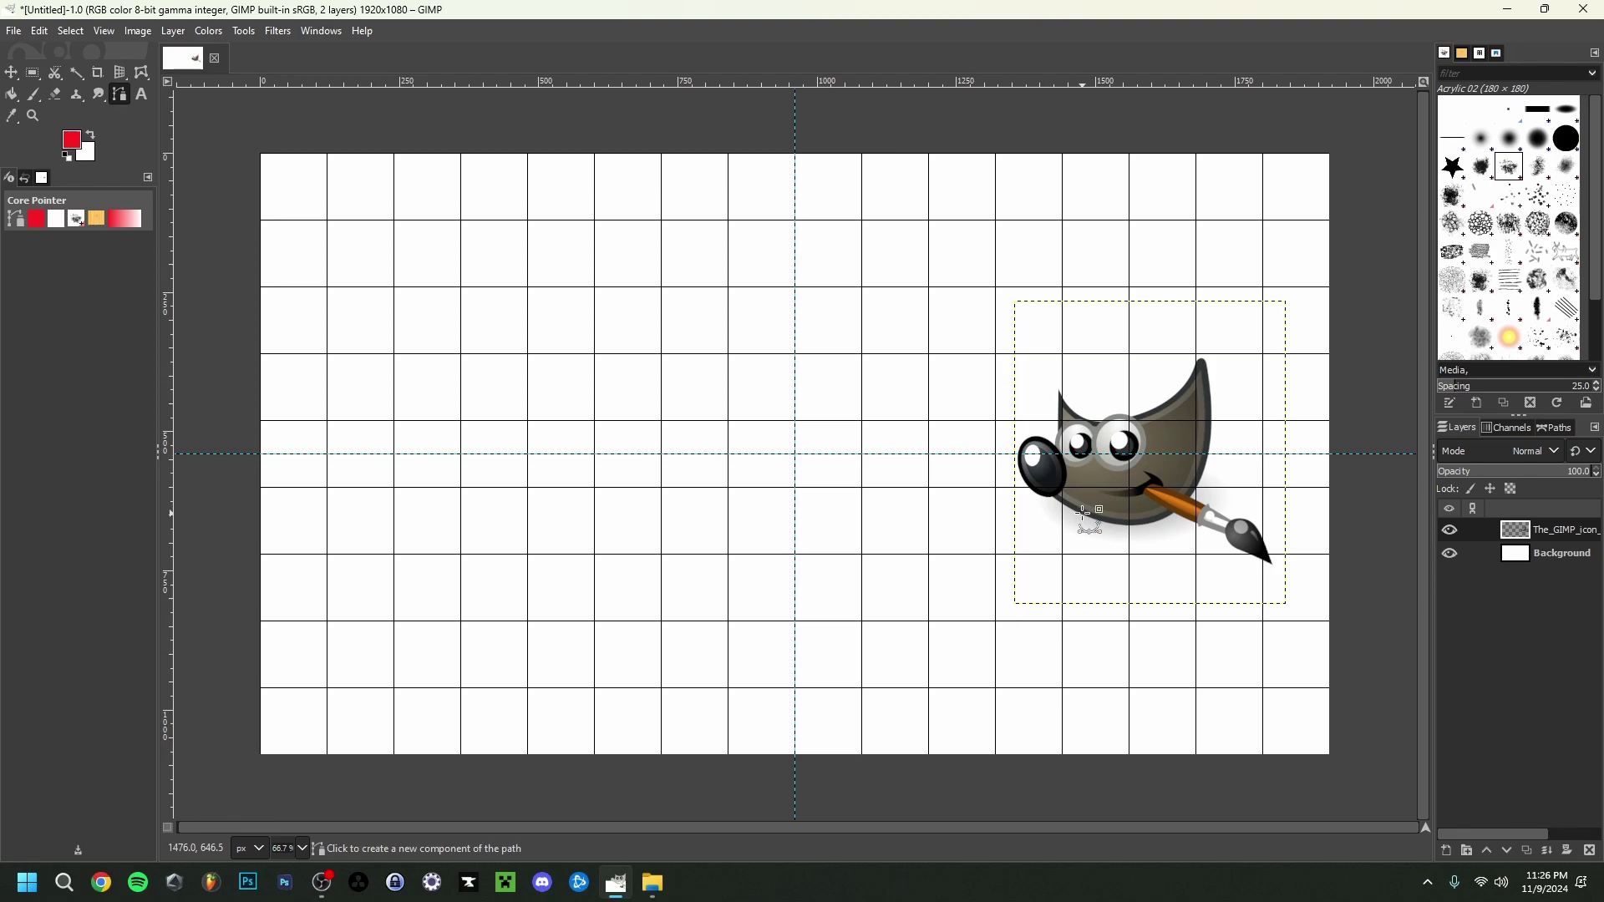
key("m")
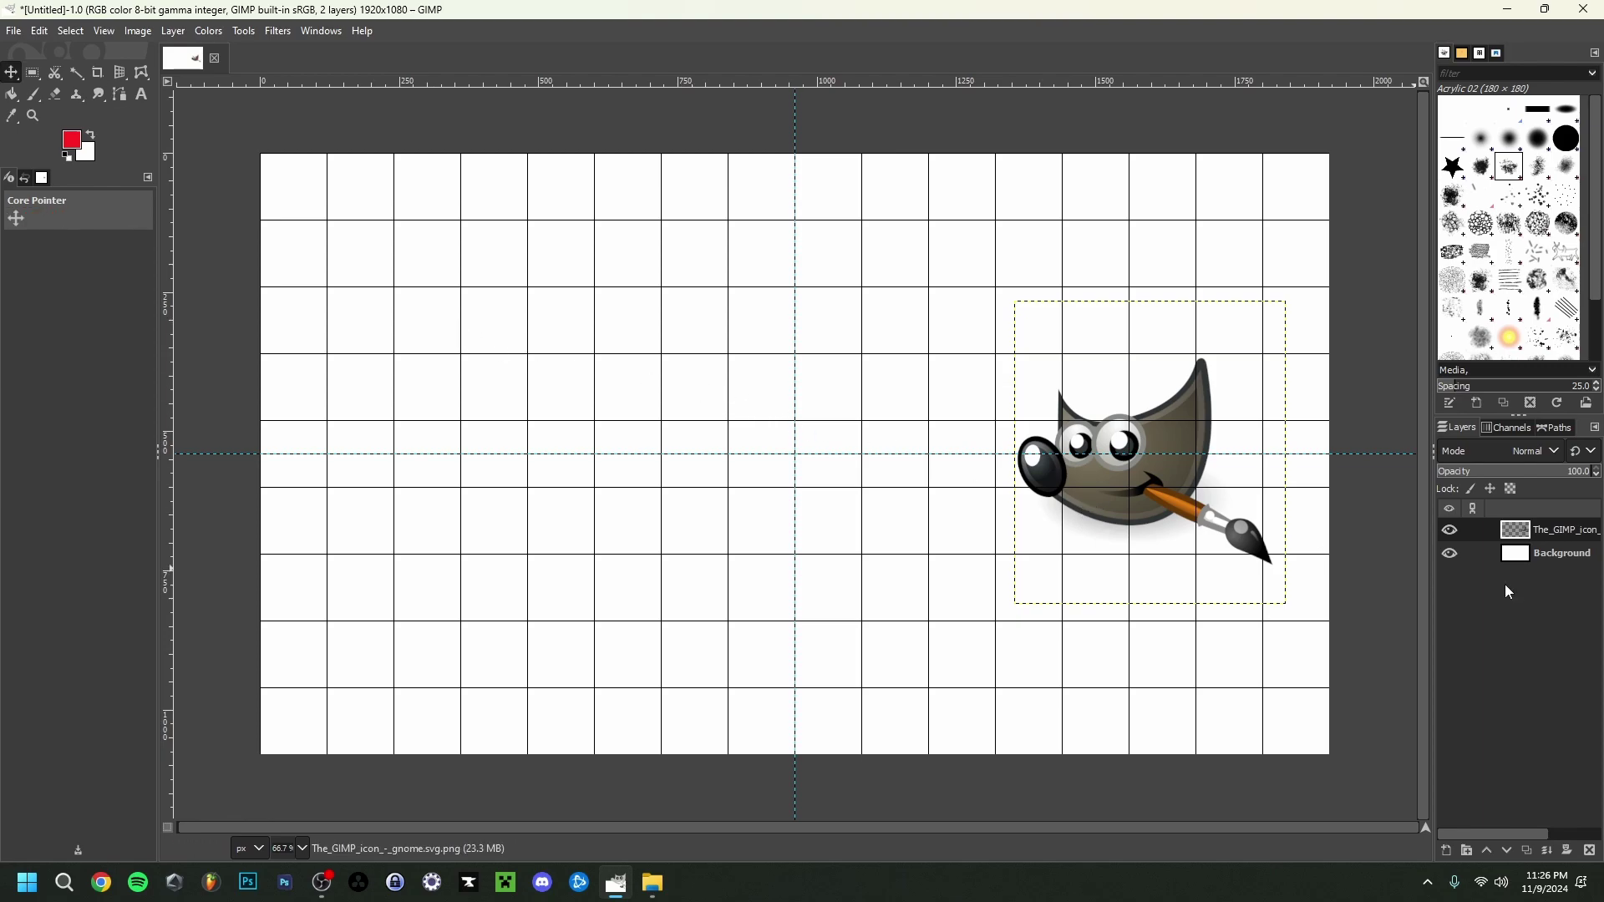
- Make the Background layer active, hide it, and show it again
left_click(1554, 556)
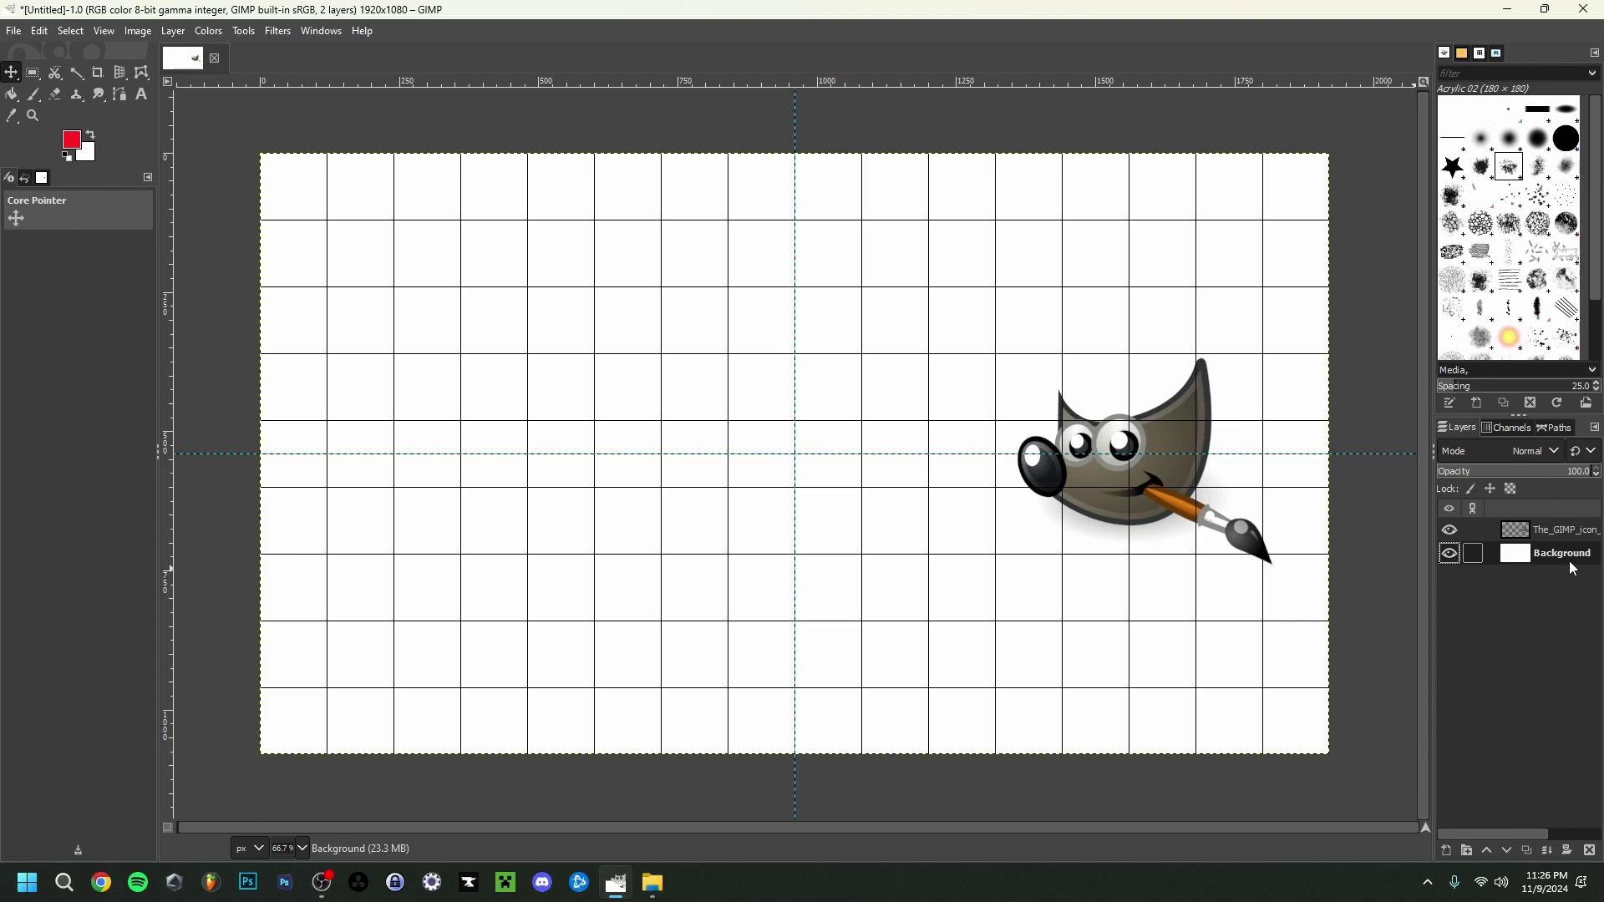
left_click(1450, 556)
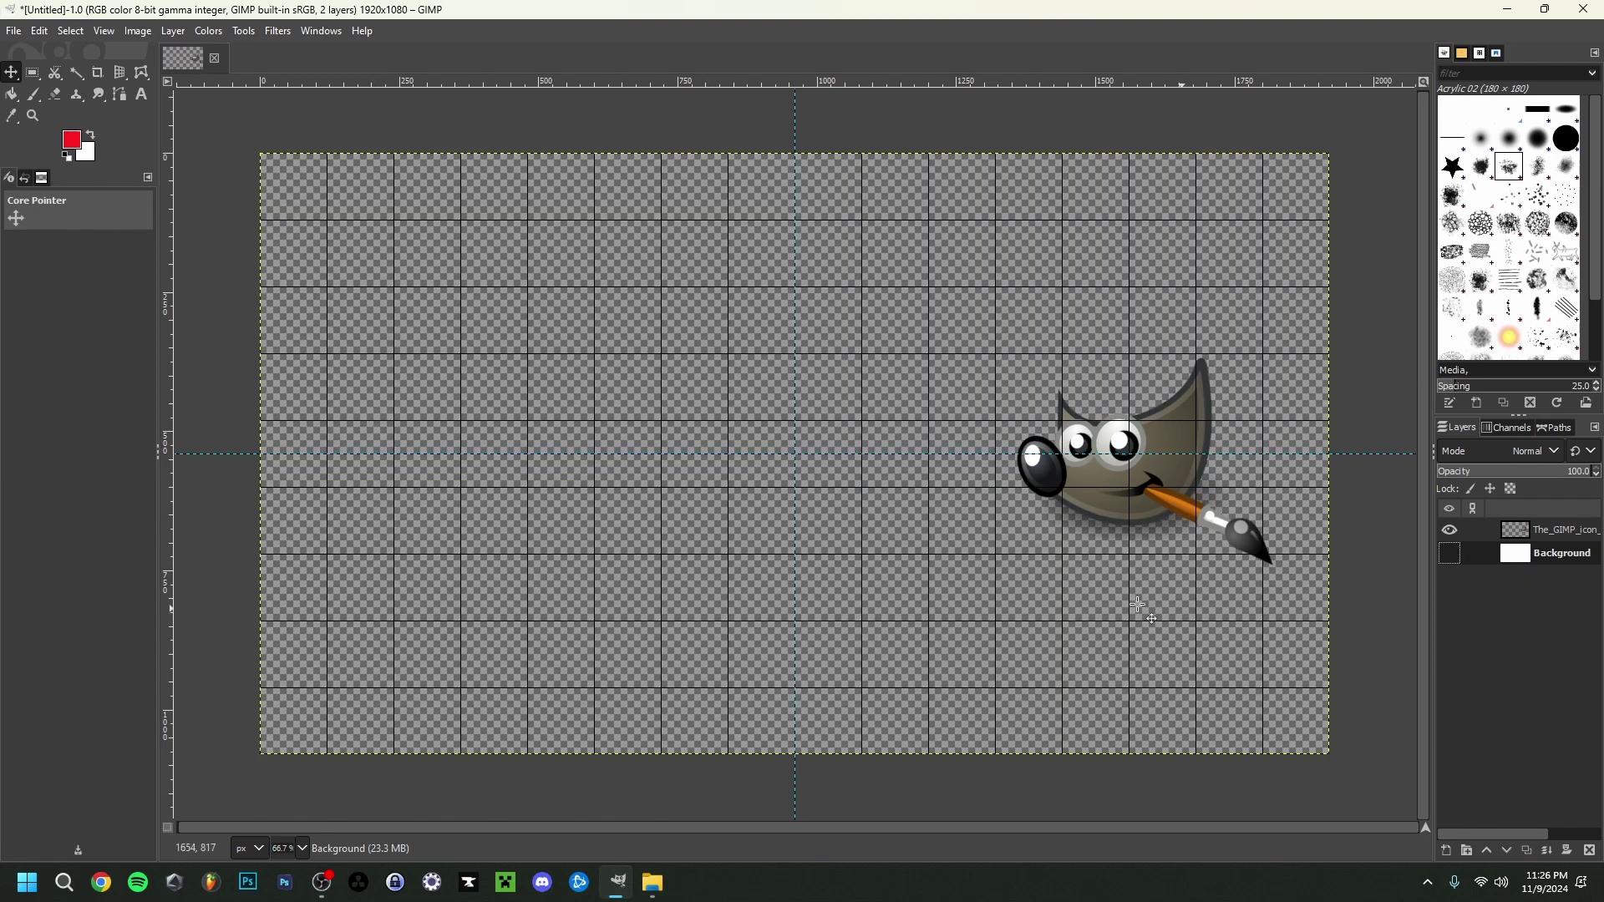
left_click(1450, 555)
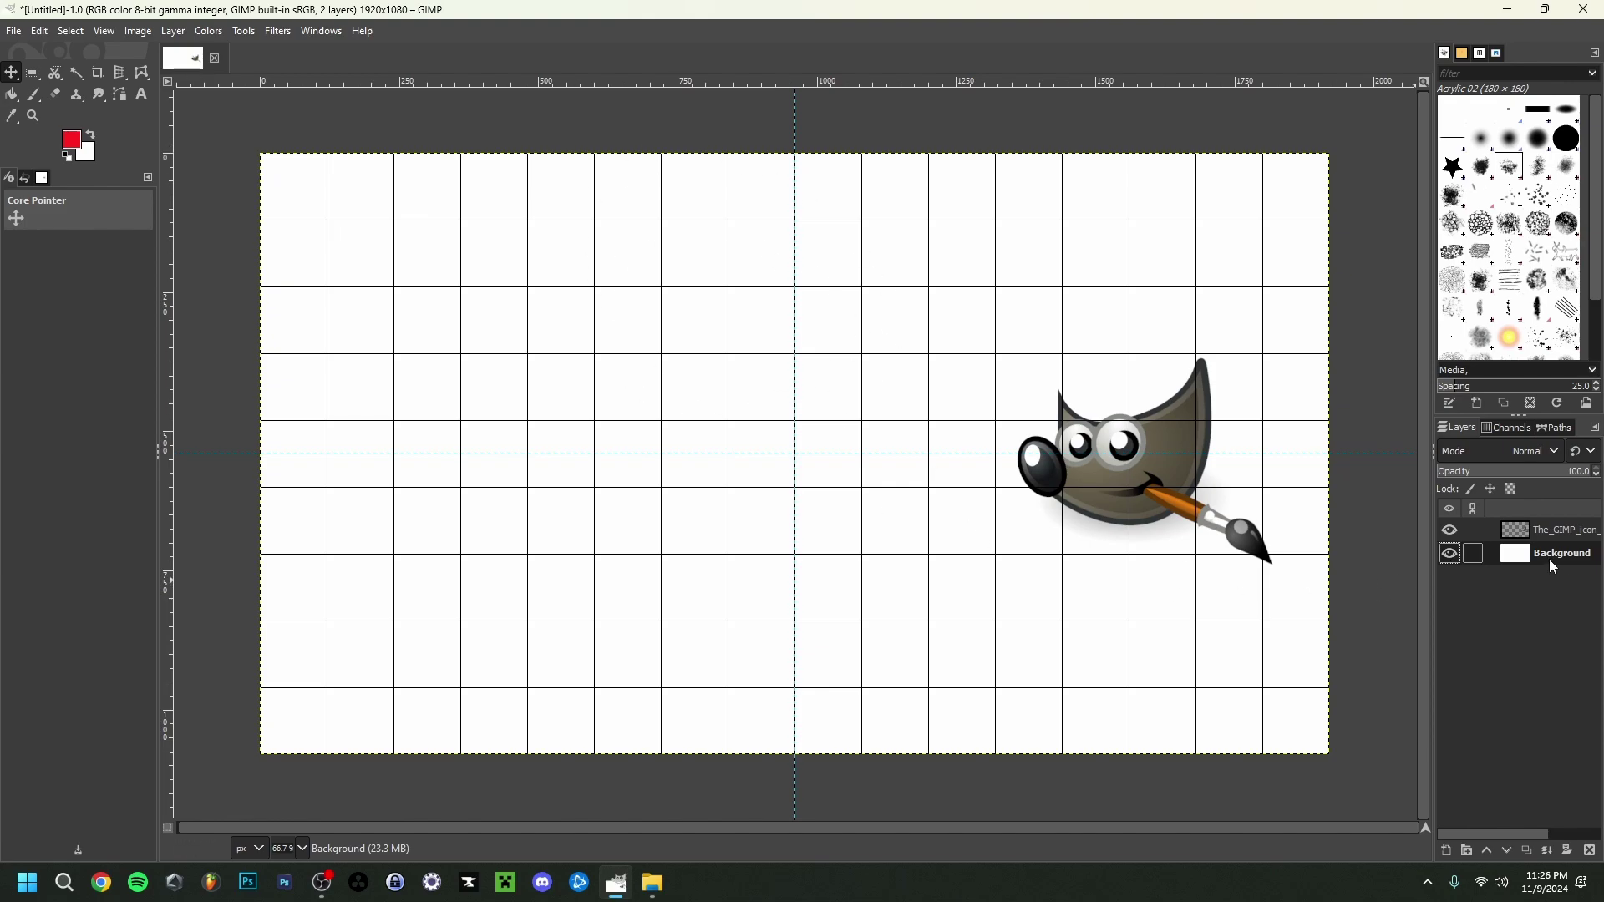
- Fill the Background layer with the red foreground color using Bucket Fill, and return to the Move tool
left_click(13, 96)
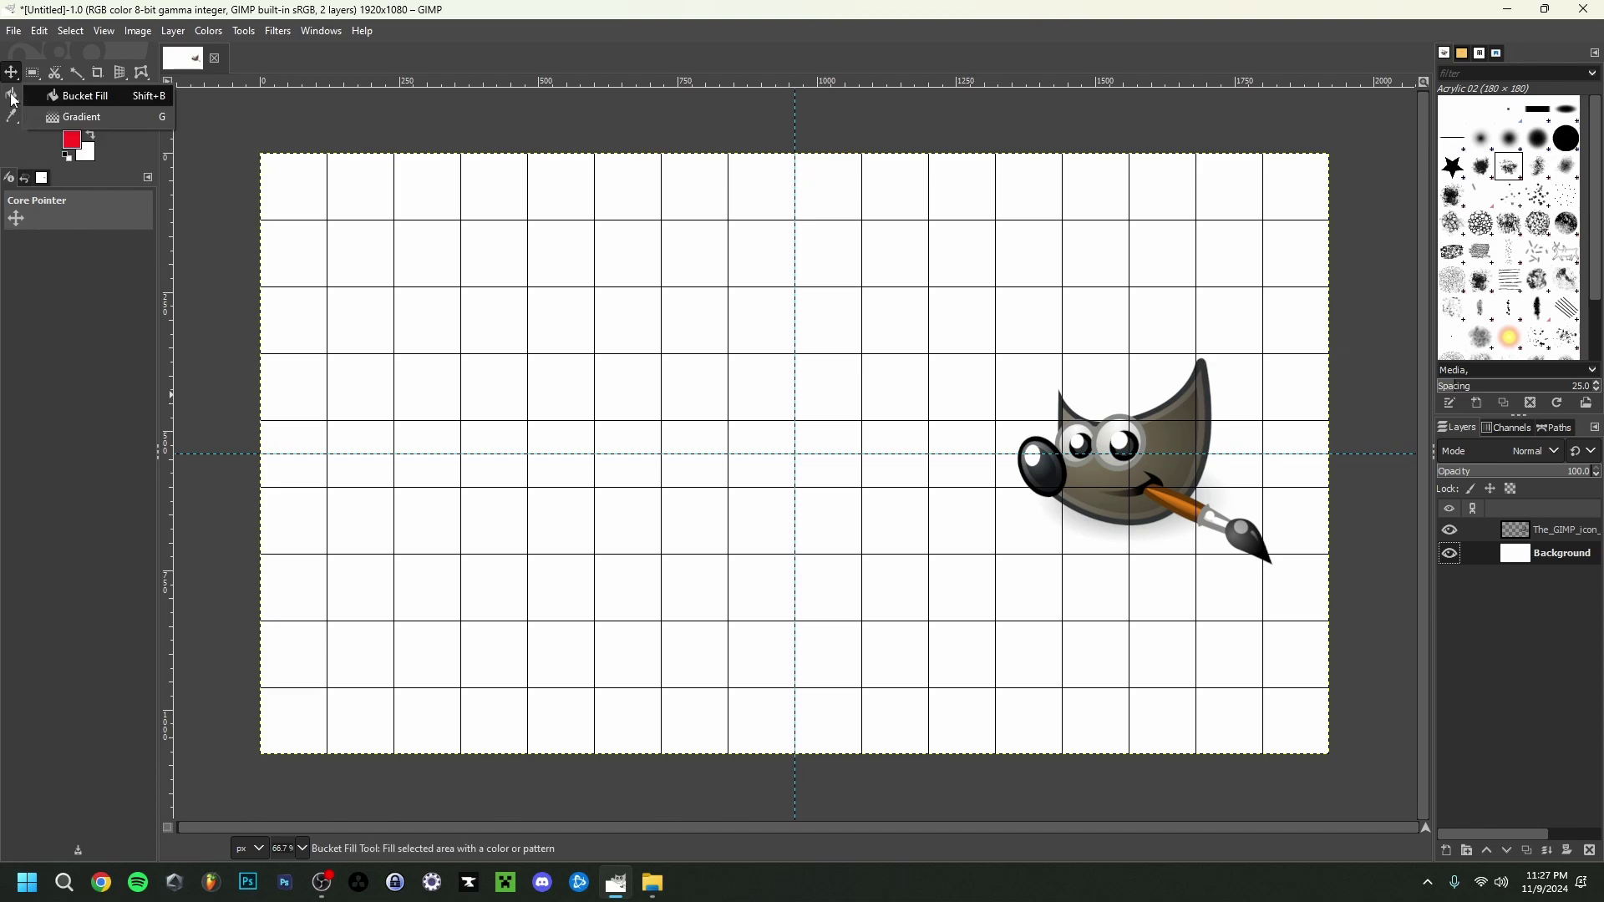
left_click(76, 98)
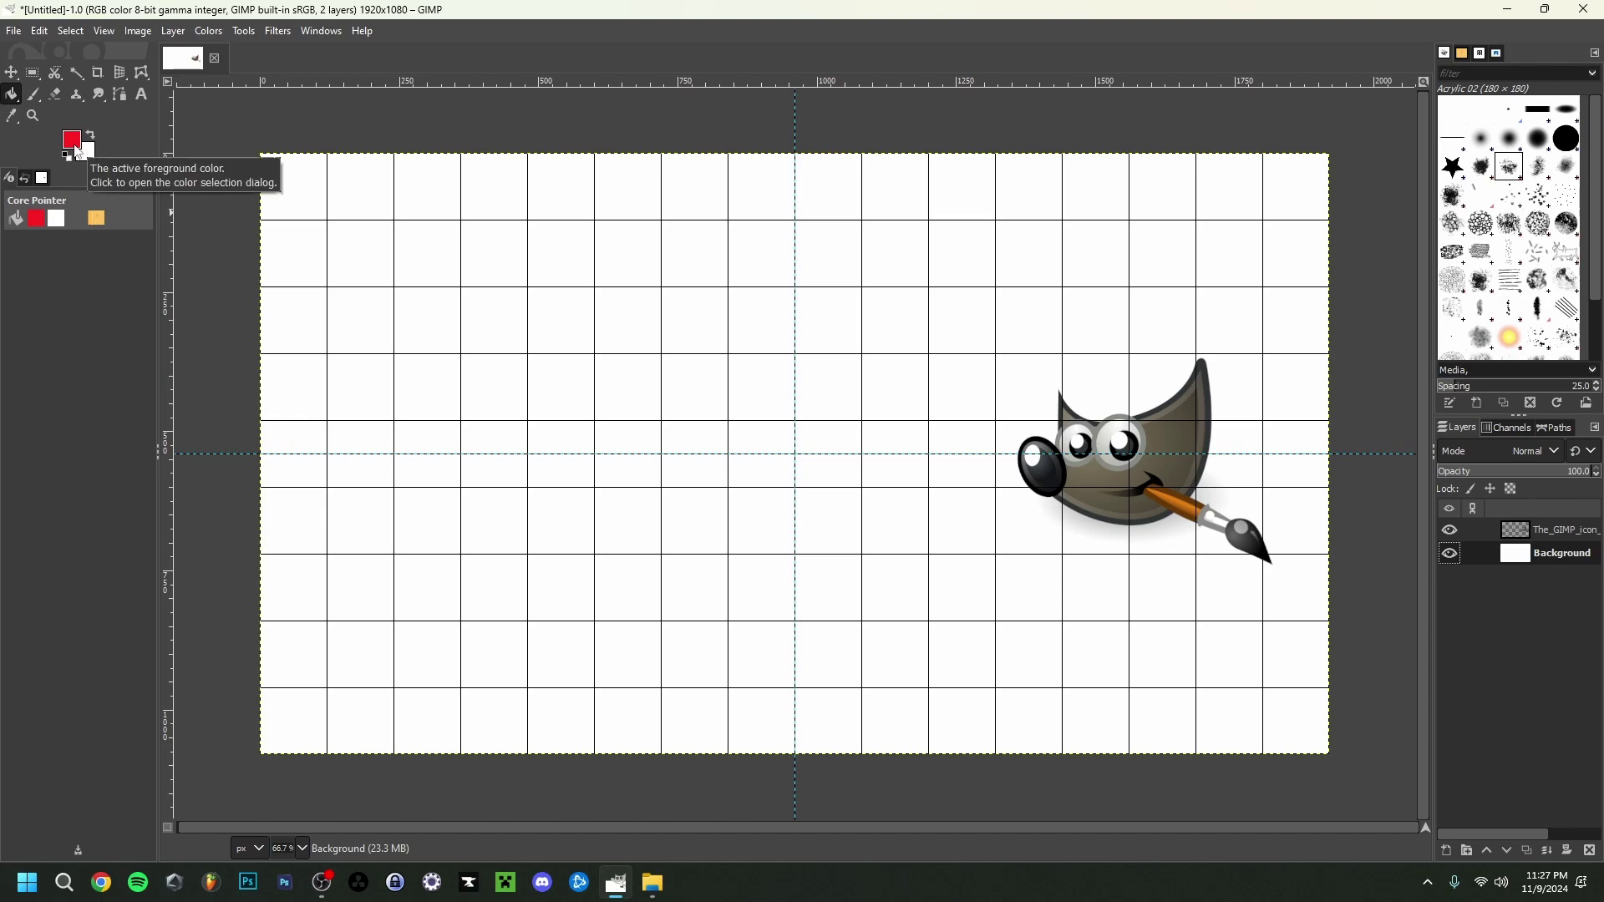
left_click(557, 377)
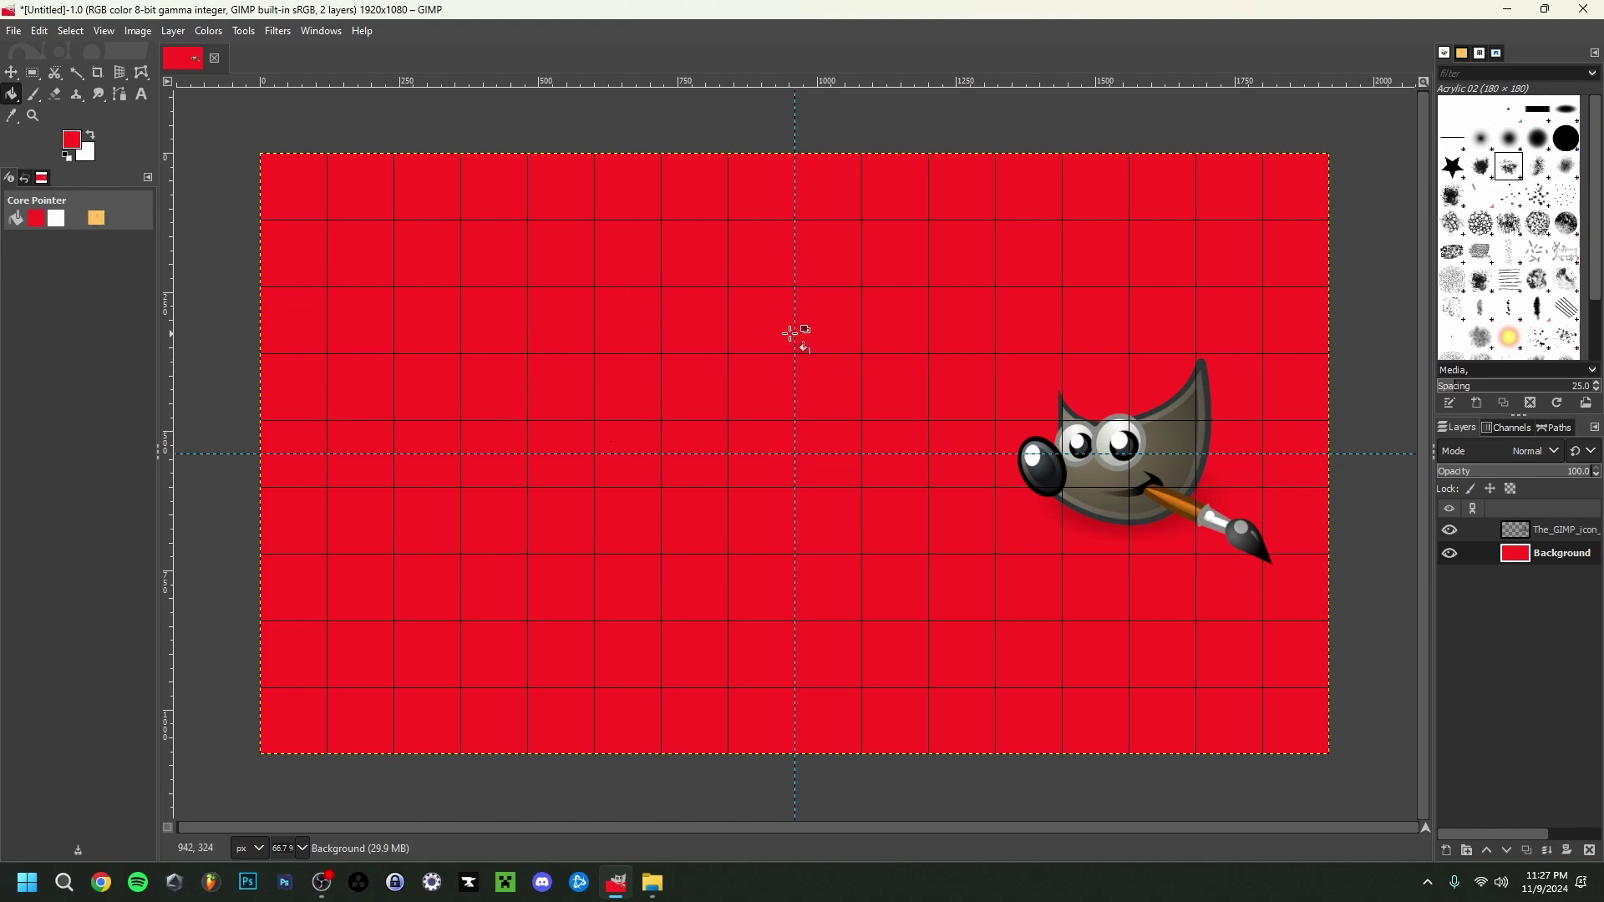
key("m")
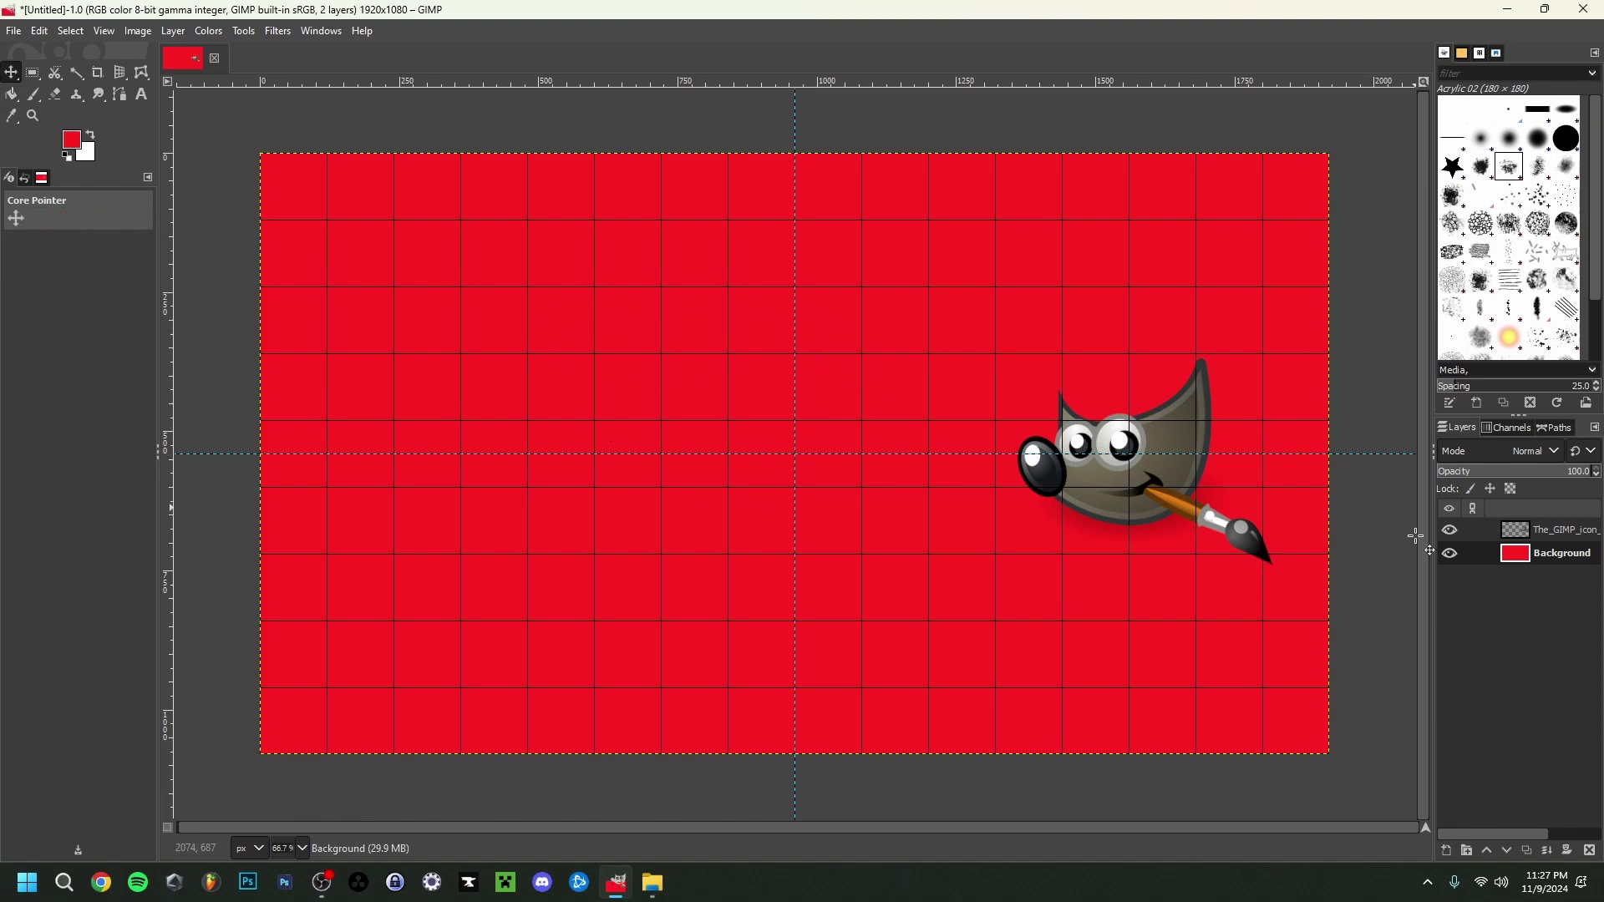
- Apply the legacy Drop Shadow filter to the GIMP icon layer, adjusting its opacity and horizontal offset
left_click(1562, 528)
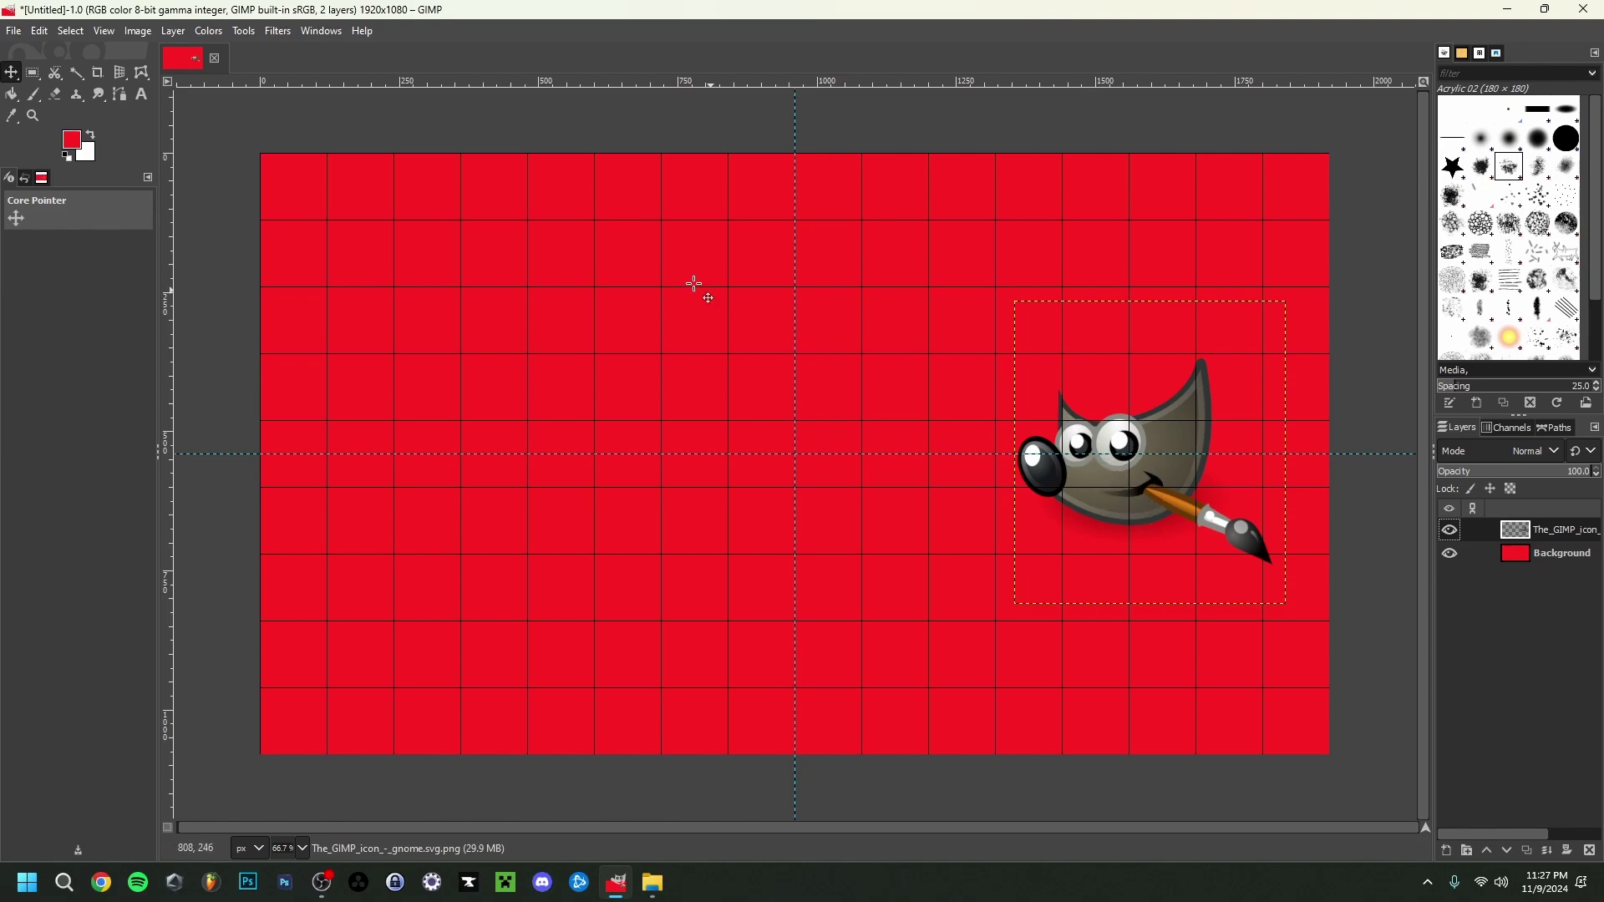
left_click(279, 32)
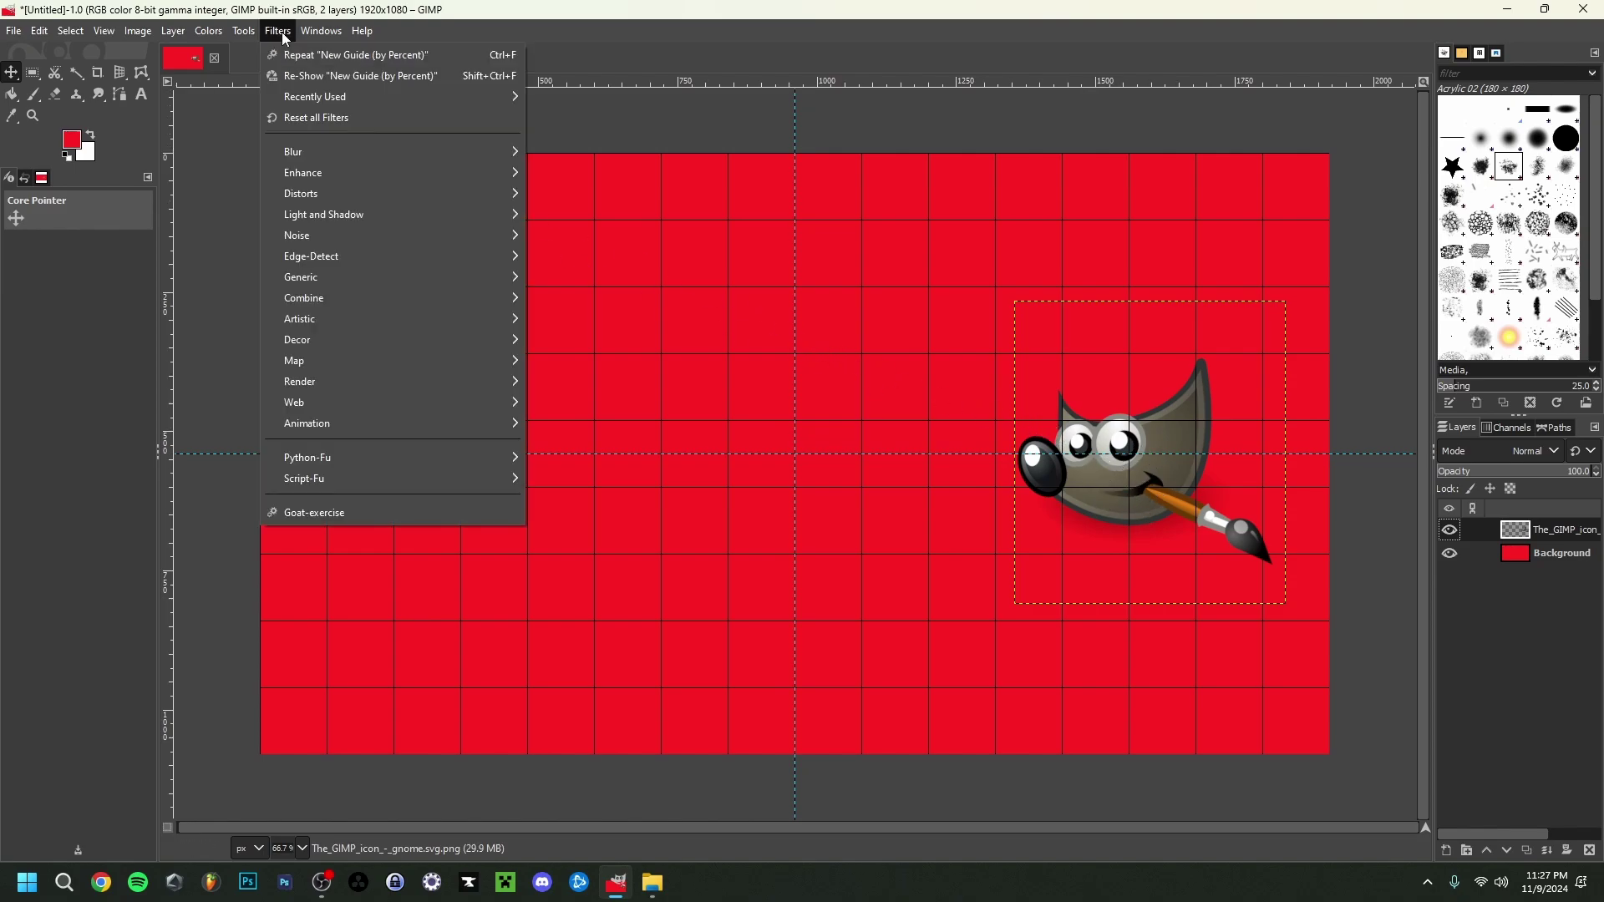
mouse_move(309, 153)
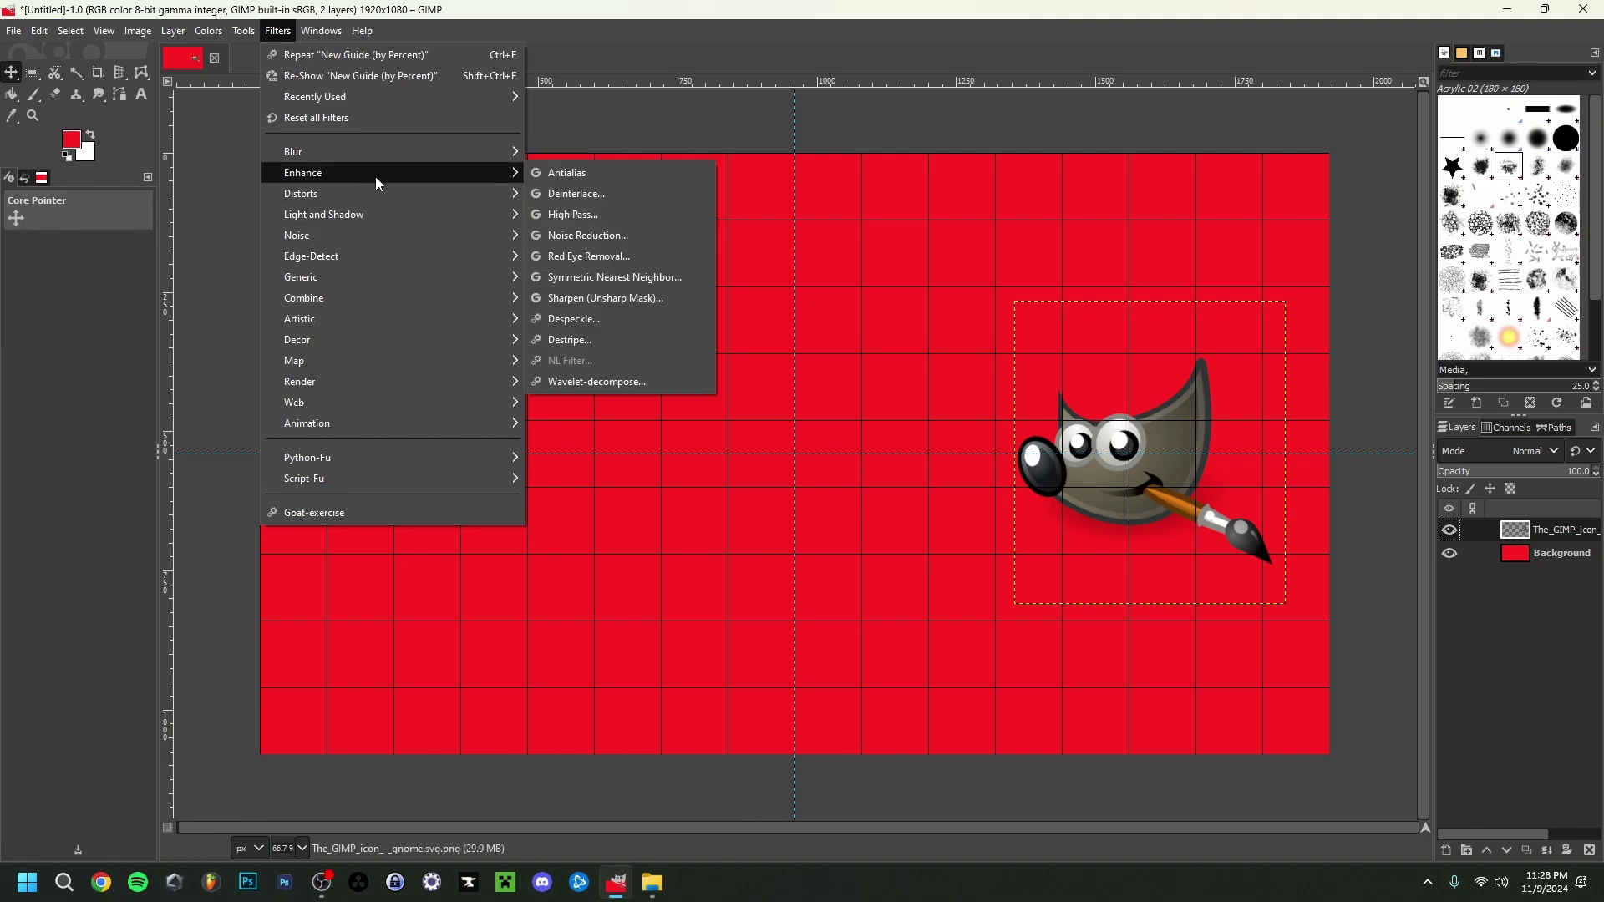
mouse_move(394, 195)
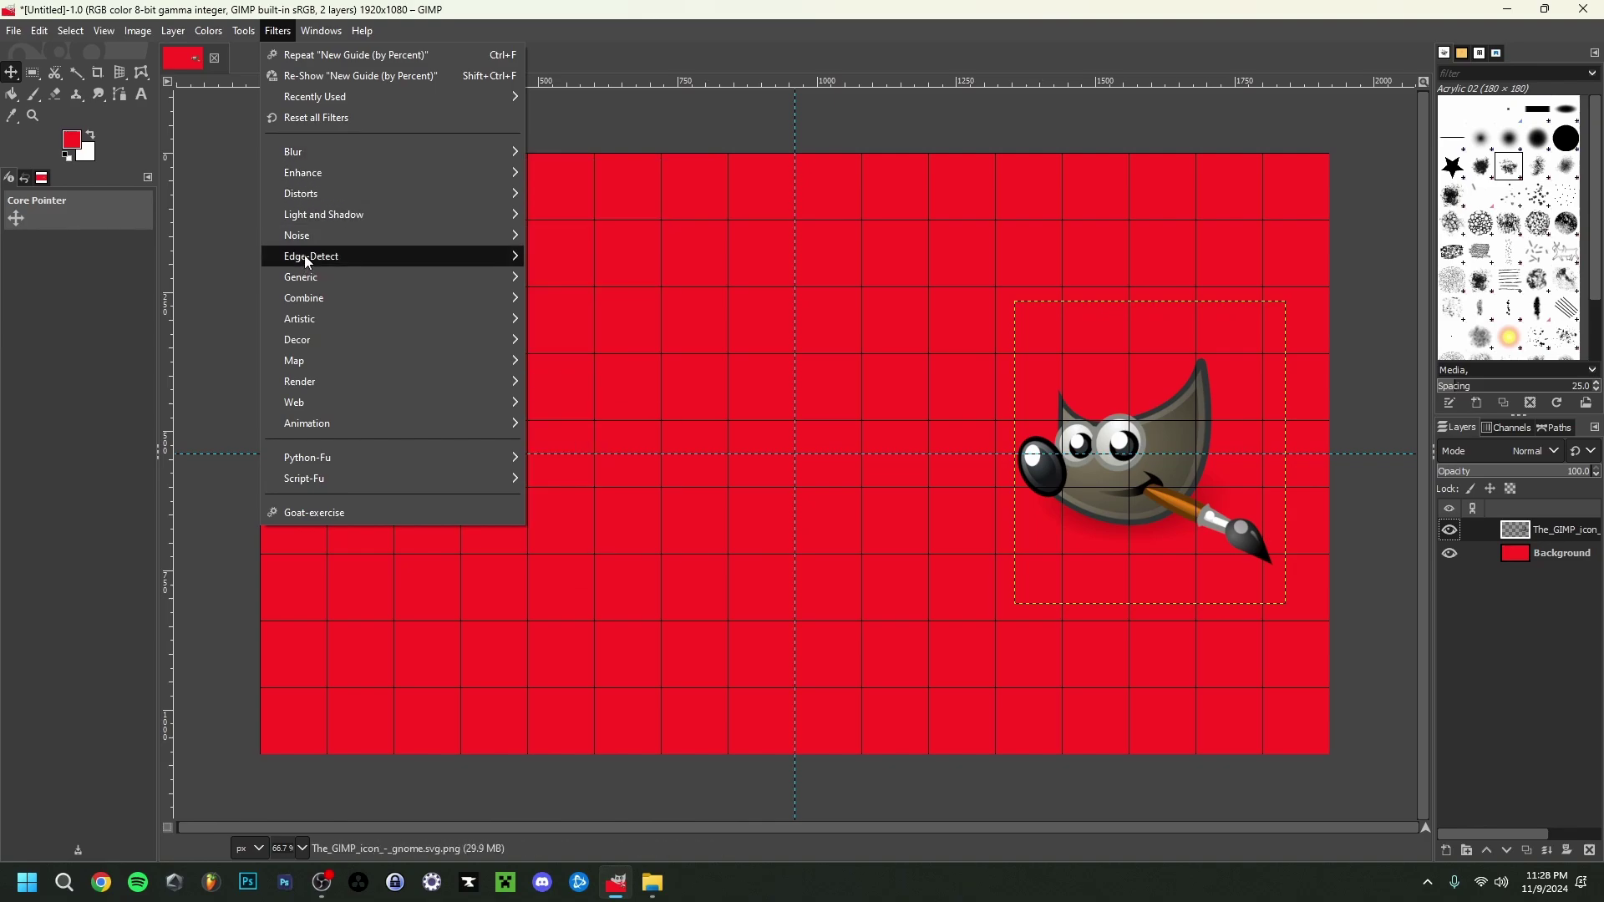
mouse_move(347, 224)
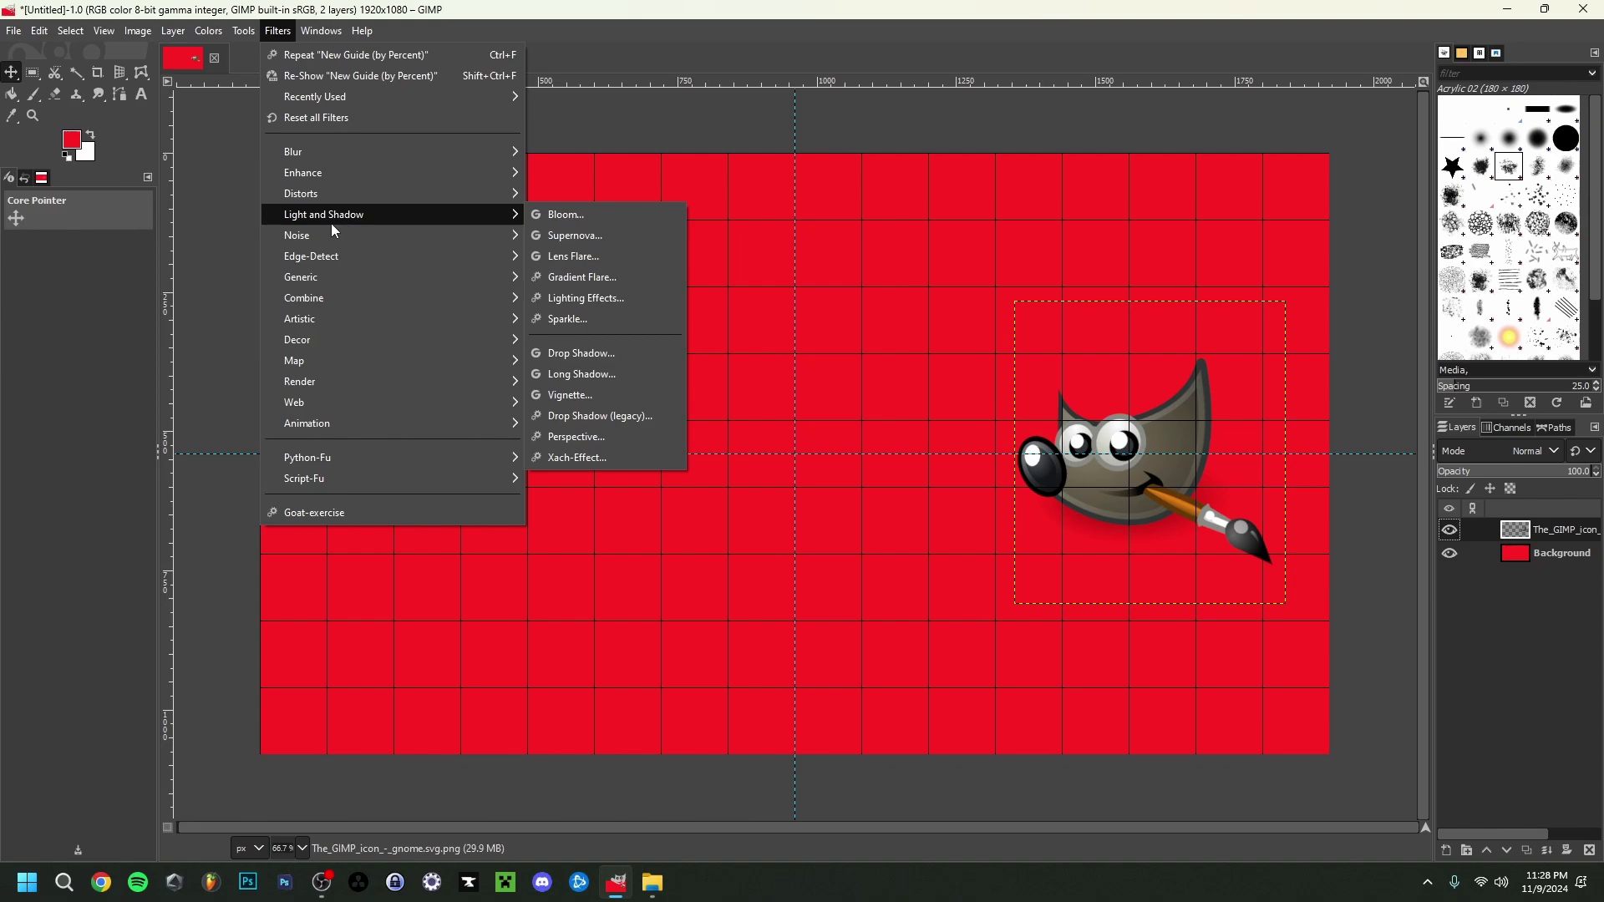
left_click(582, 418)
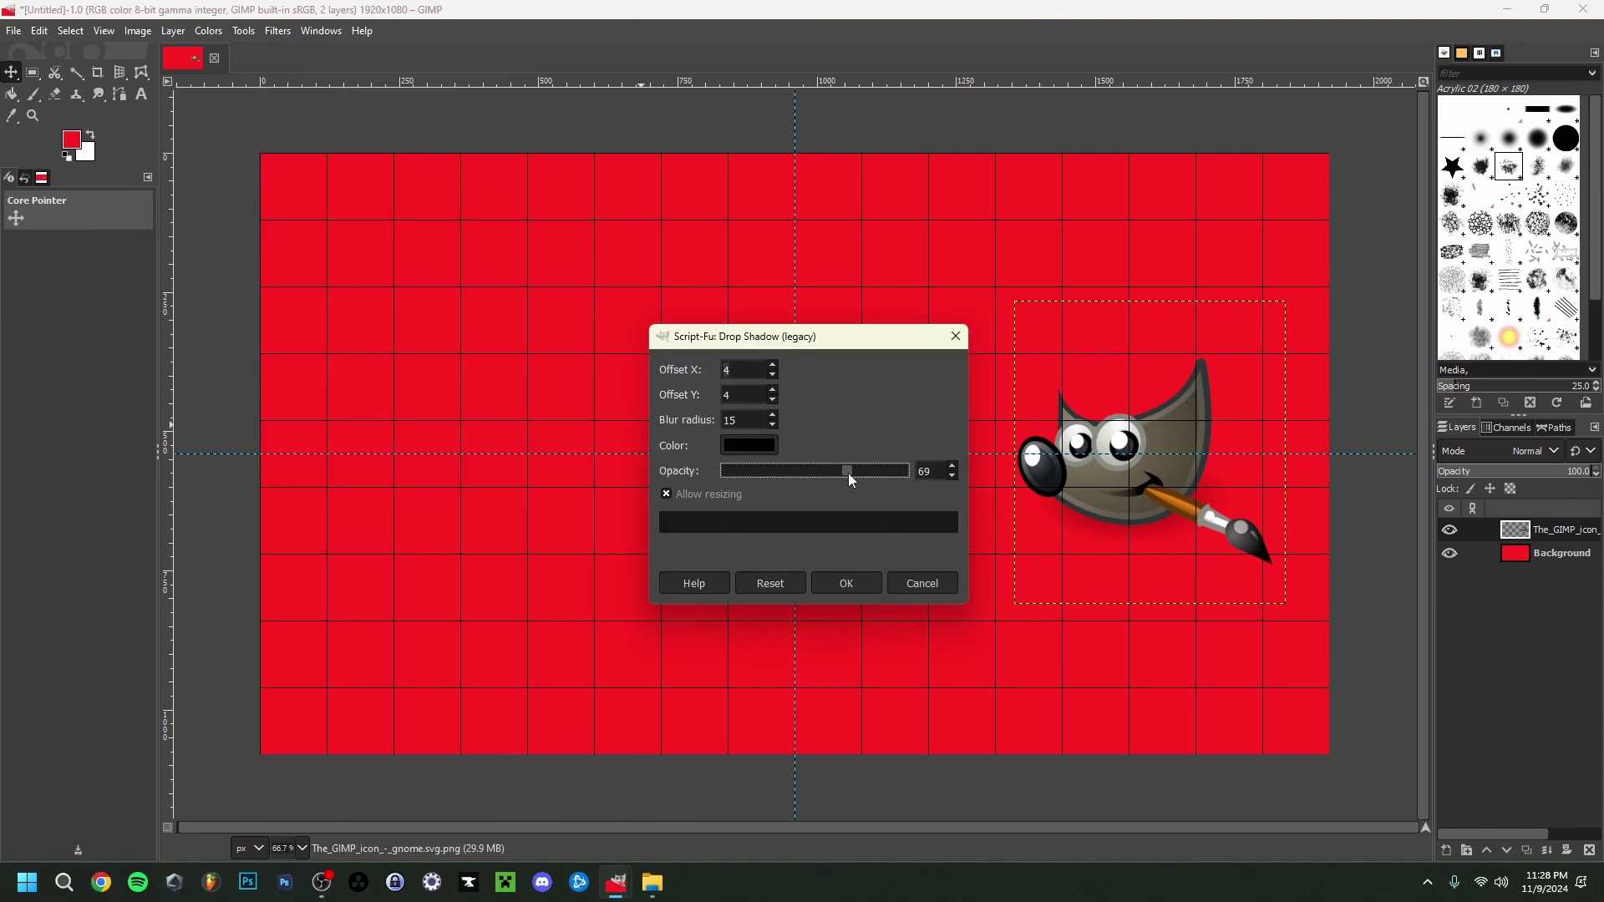
left_click_drag(849, 475, 852, 475)
double_click(732, 370)
key("Return")
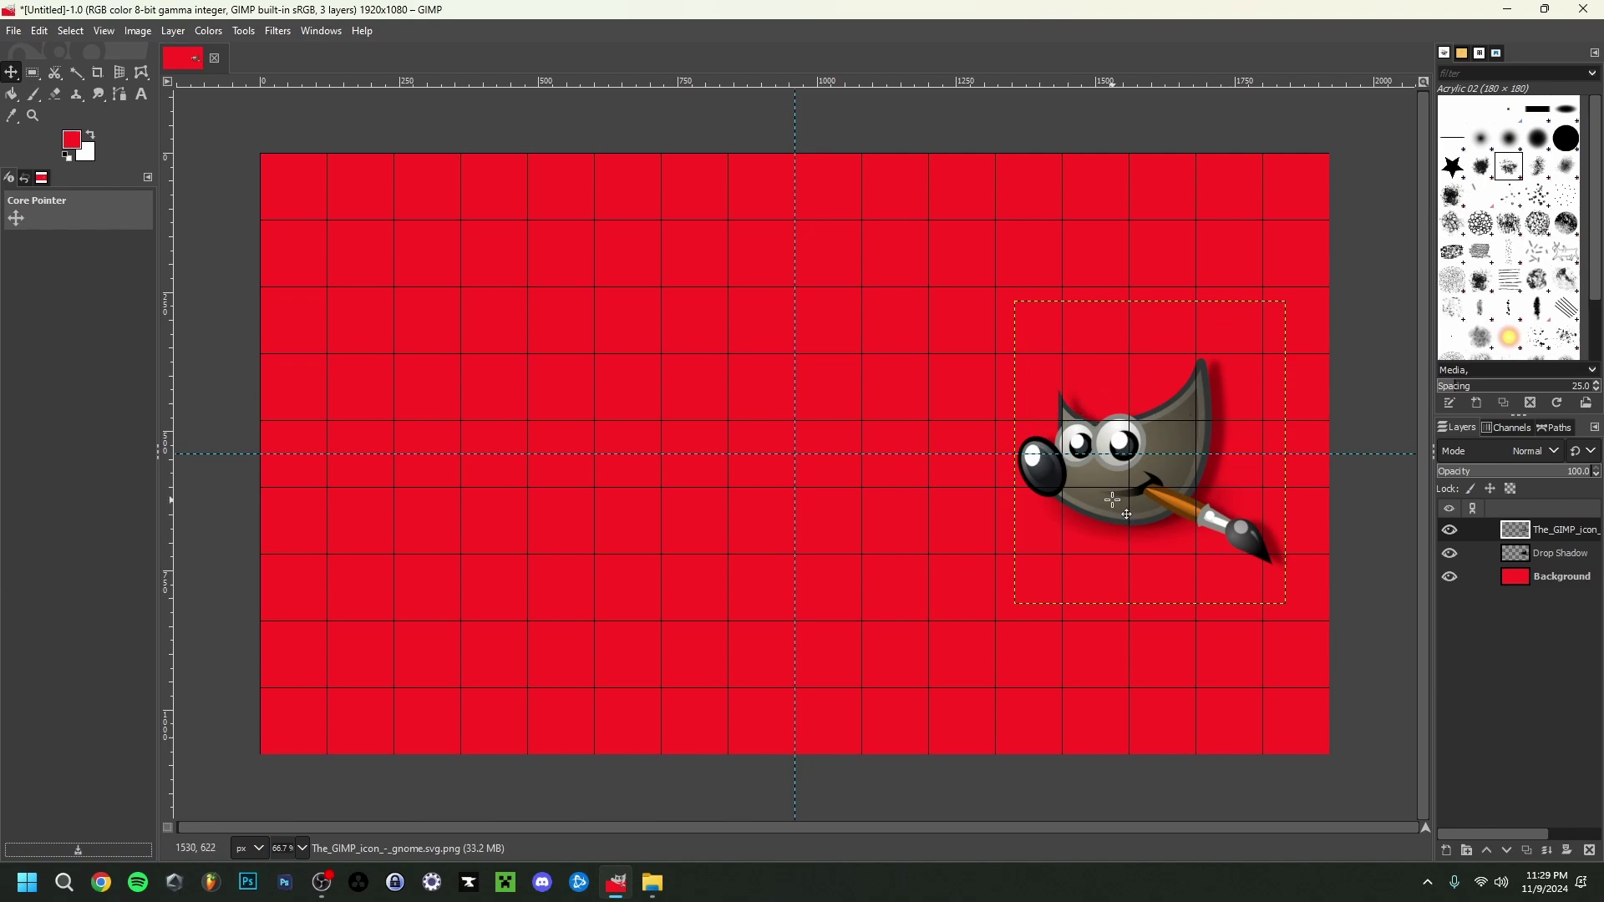
- Adjust the icon layer's Brightness-Contrast to brightness -11 and contrast 27
left_click(211, 32)
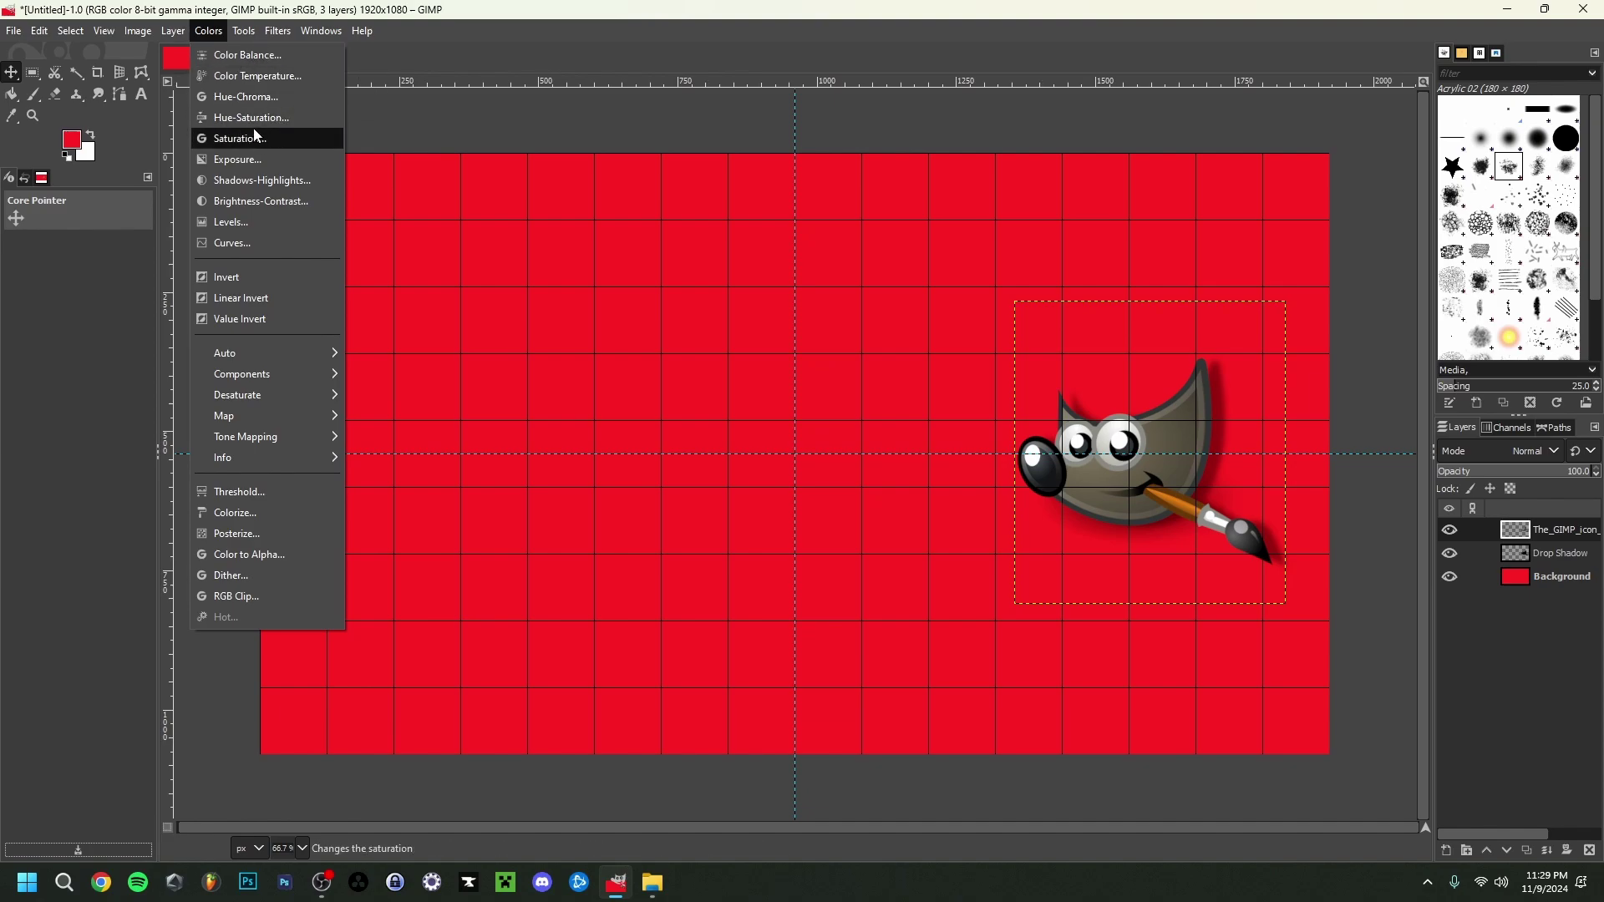
left_click(248, 207)
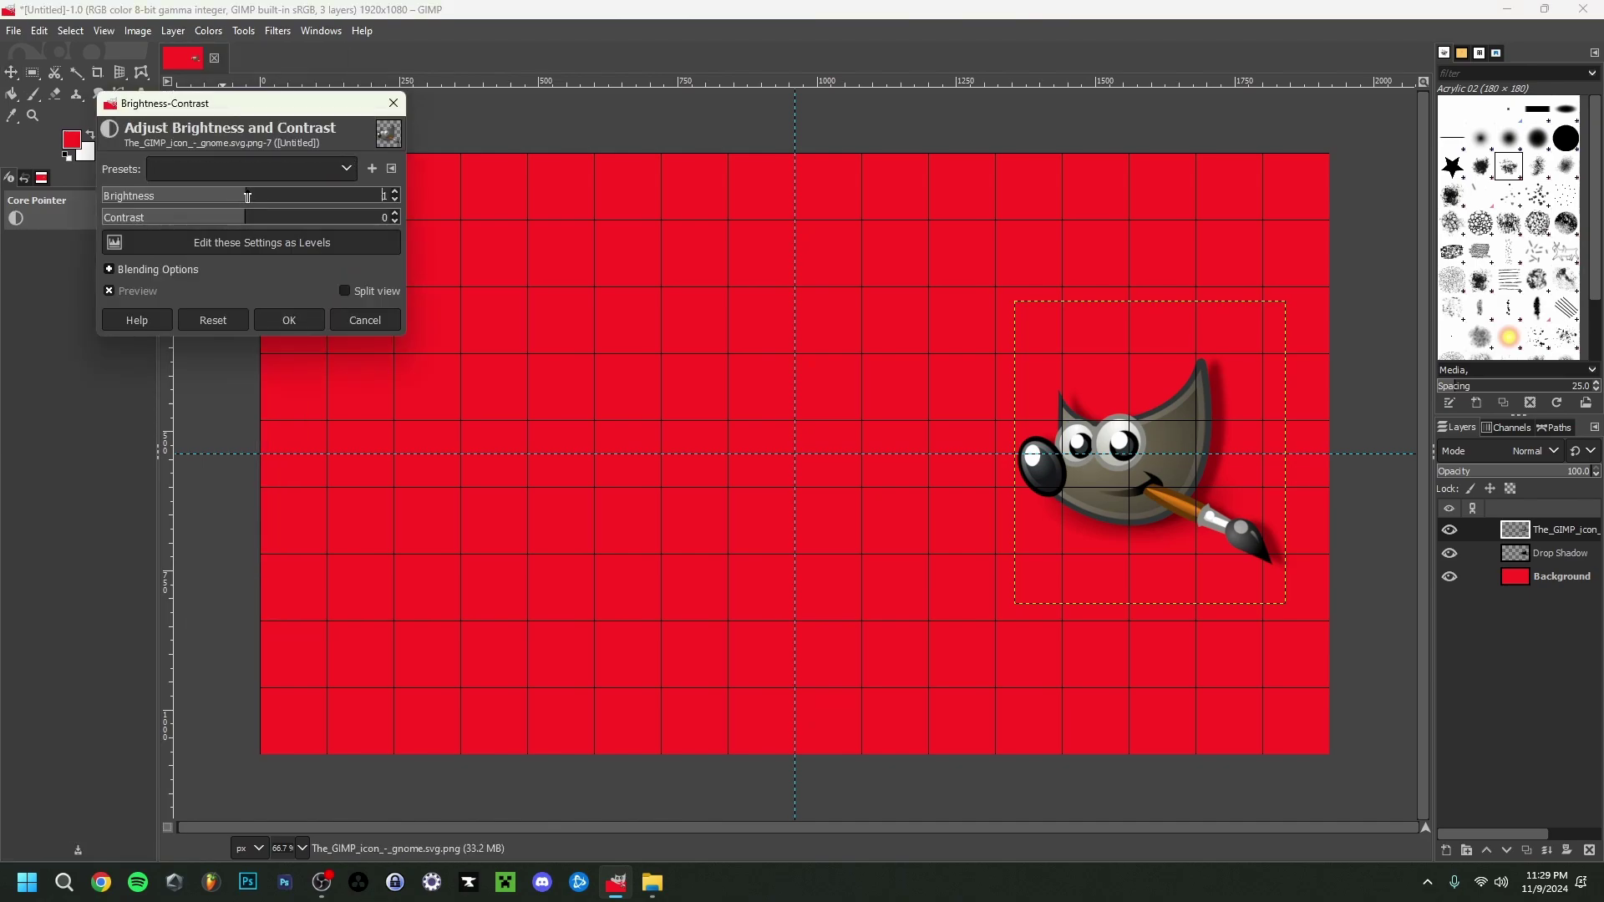
left_click(256, 198)
mouse_move(256, 197)
left_mouse_down()
mouse_move(206, 195)
mouse_move(303, 219)
mouse_move(274, 217)
left_mouse_up()
left_click(286, 219)
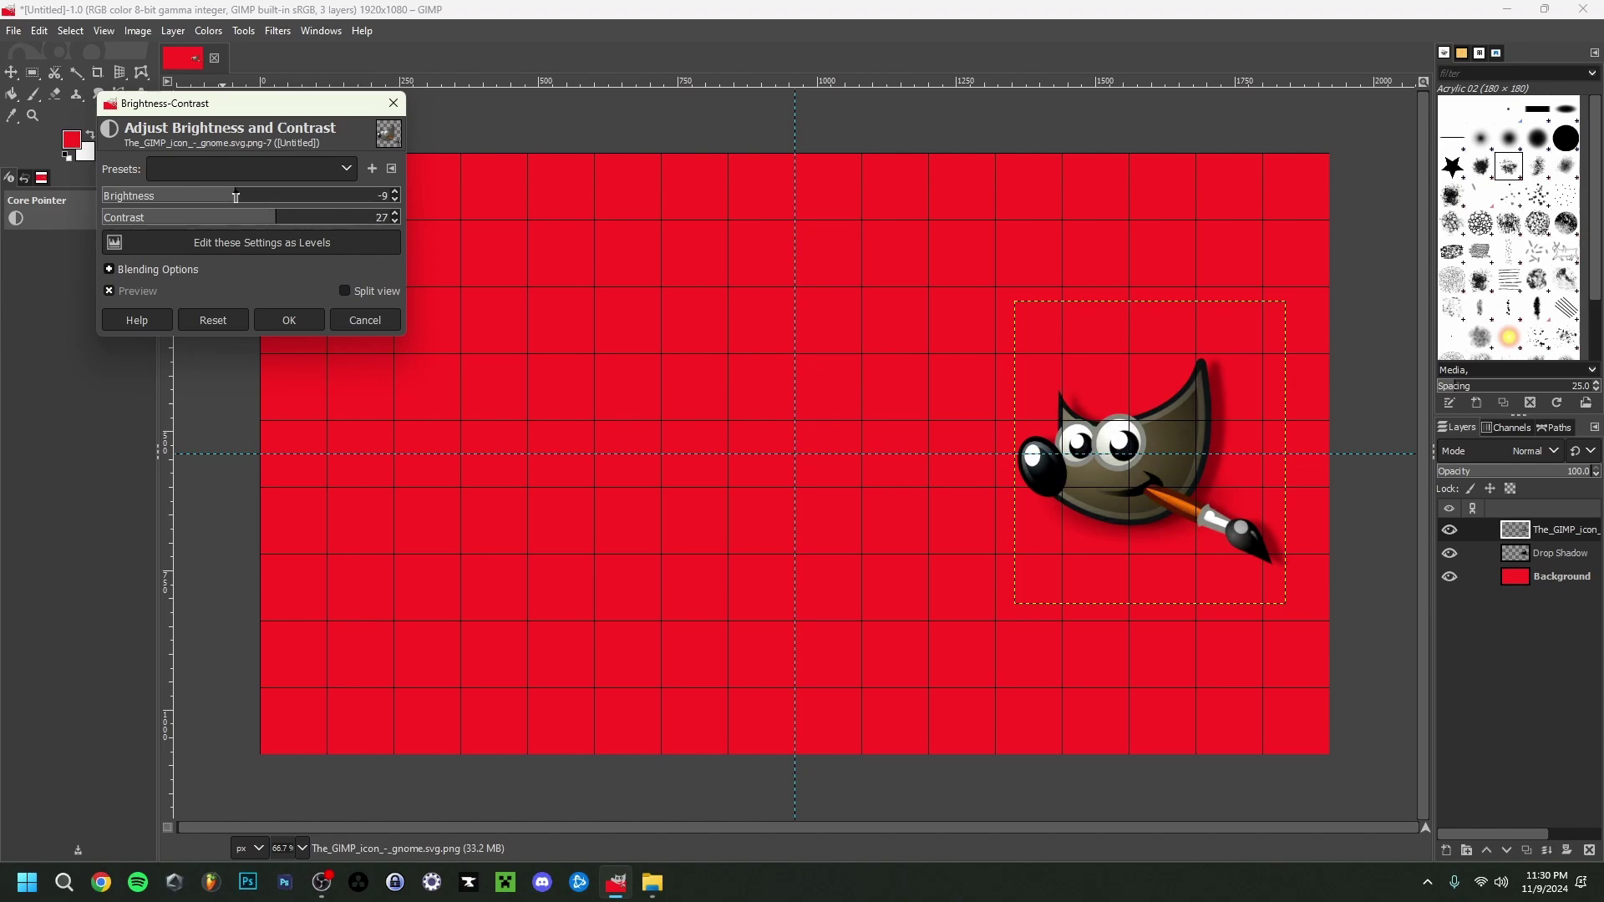
left_click(234, 196)
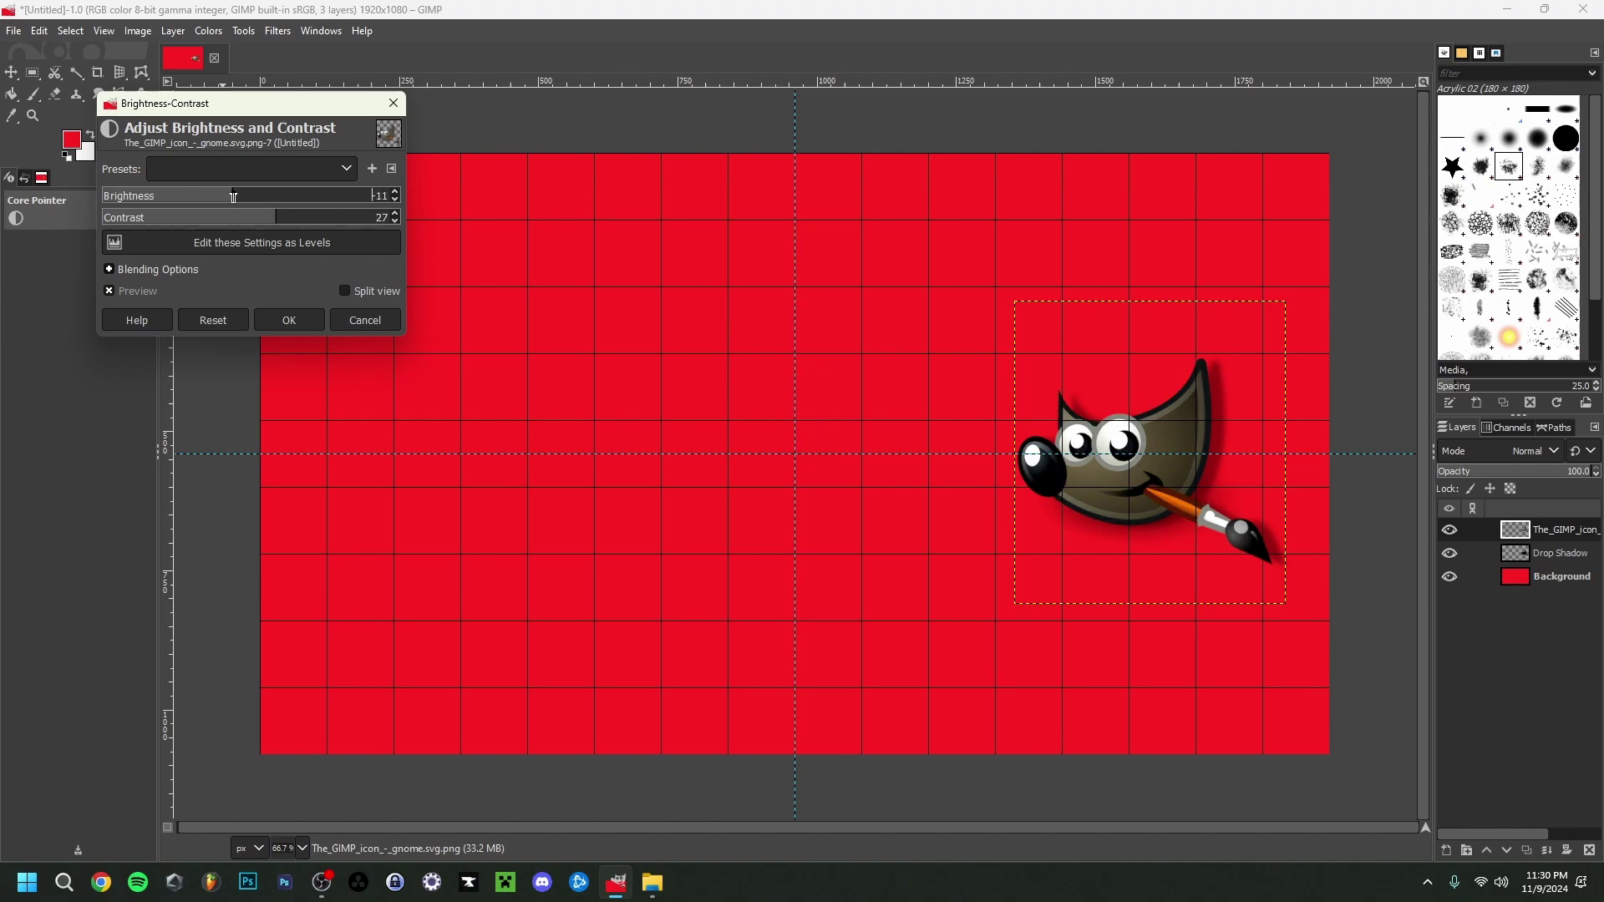
left_click(287, 325)
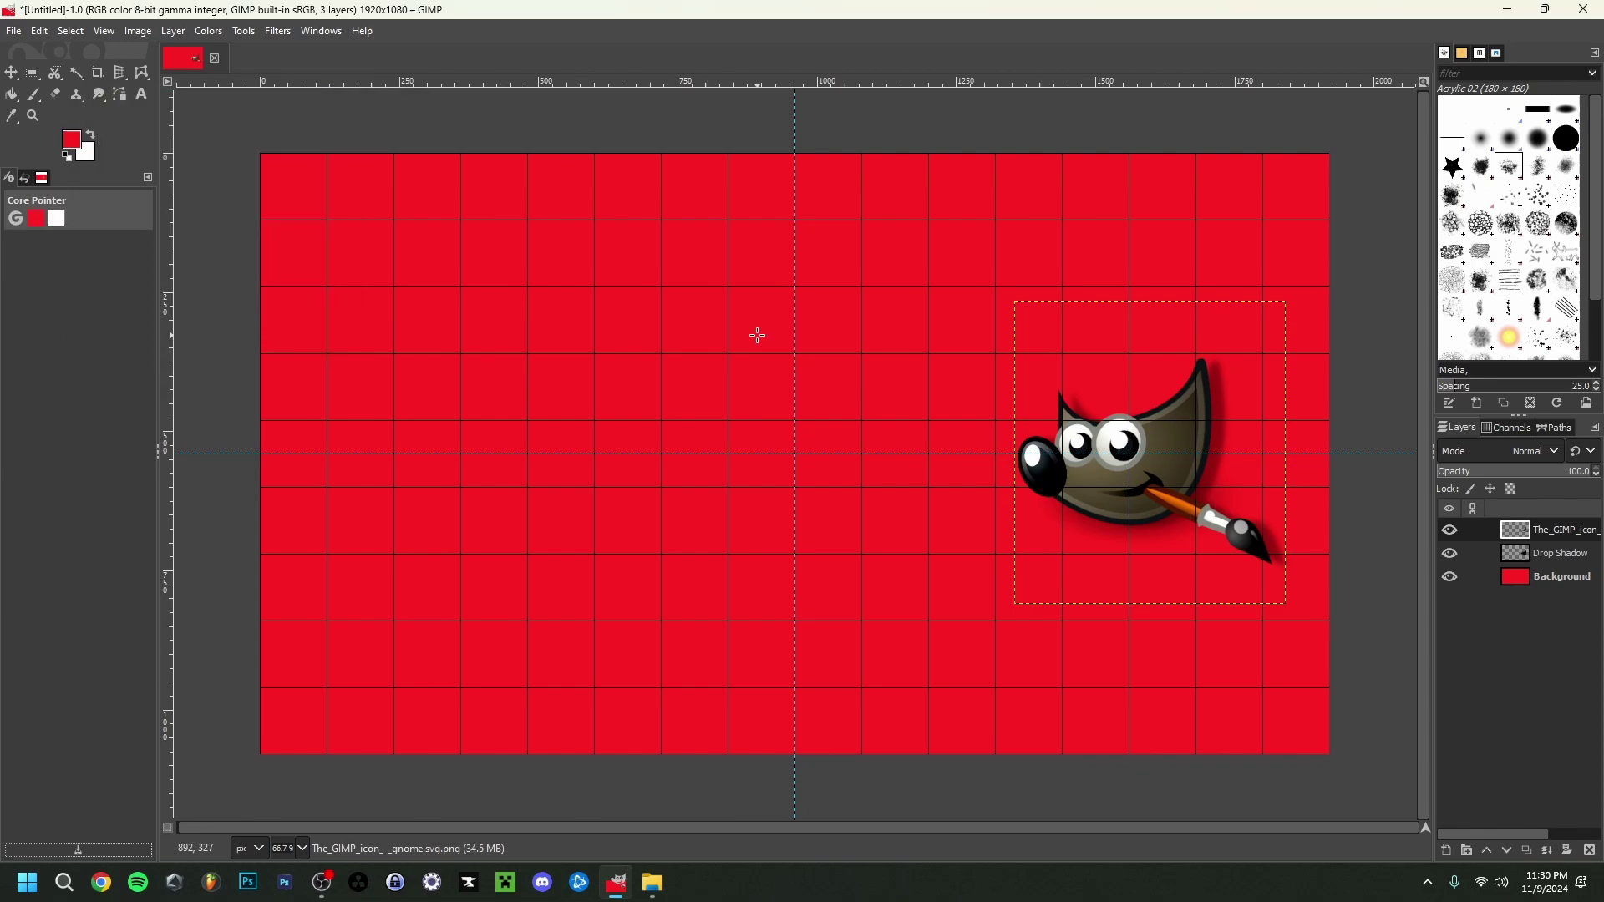
- Create a new transparent 1920 × 1080 layer named Vignette above the icon layer
left_click(277, 31)
left_click(277, 31)
left_click(1450, 854)
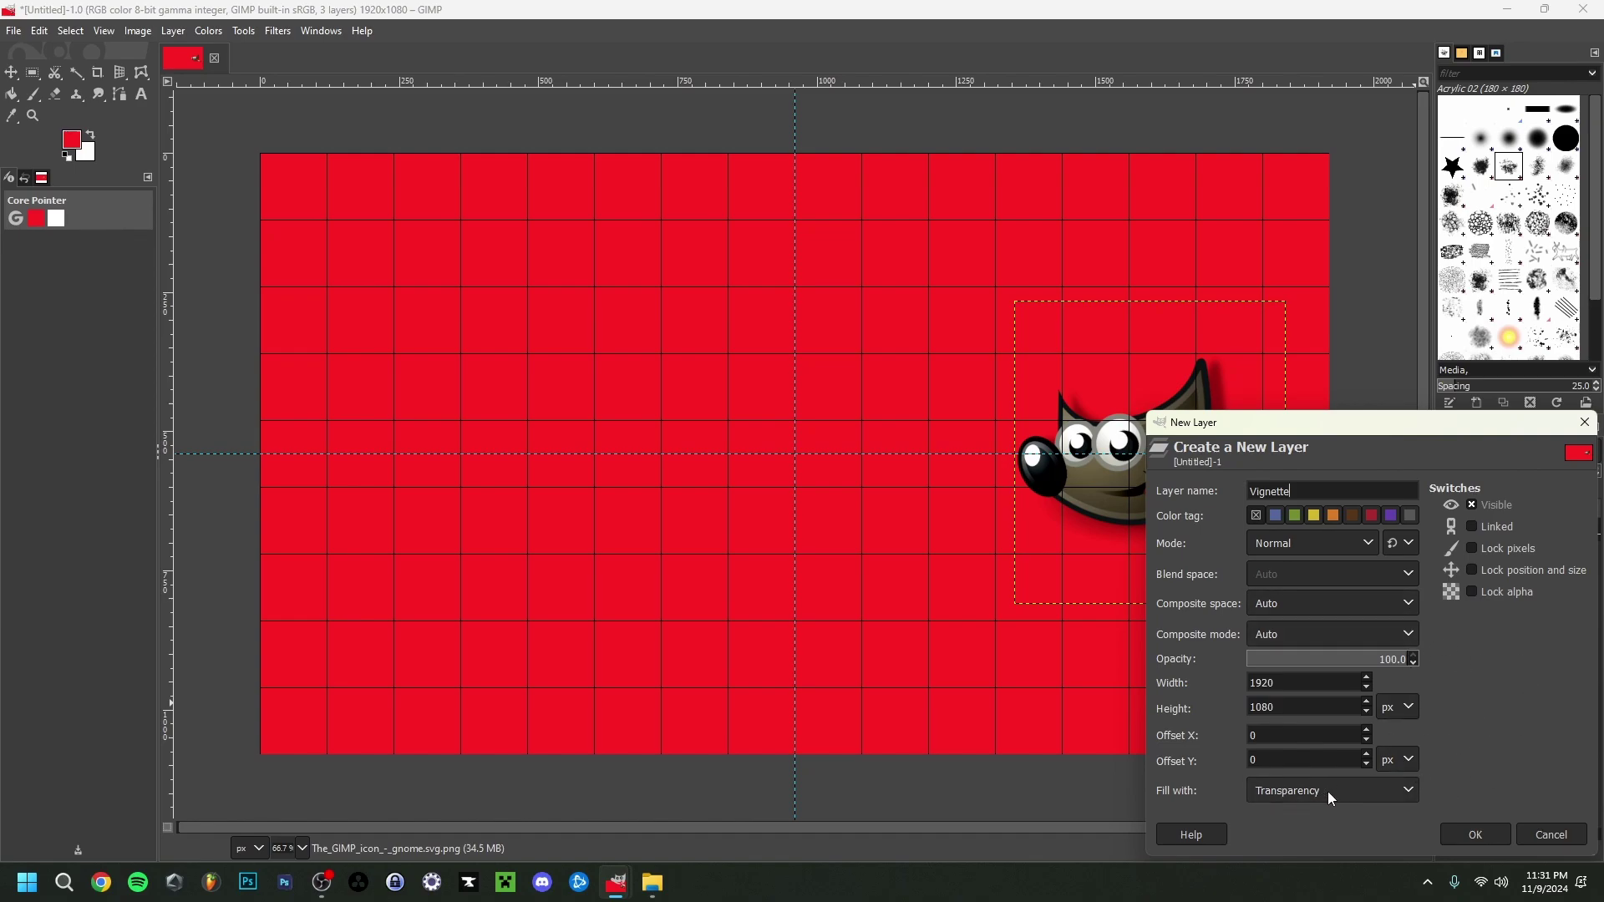
left_click(1452, 837)
- Apply a red circular Vignette filter to the Vignette layer with radius 1.317 and softness 0.721
left_click(279, 33)
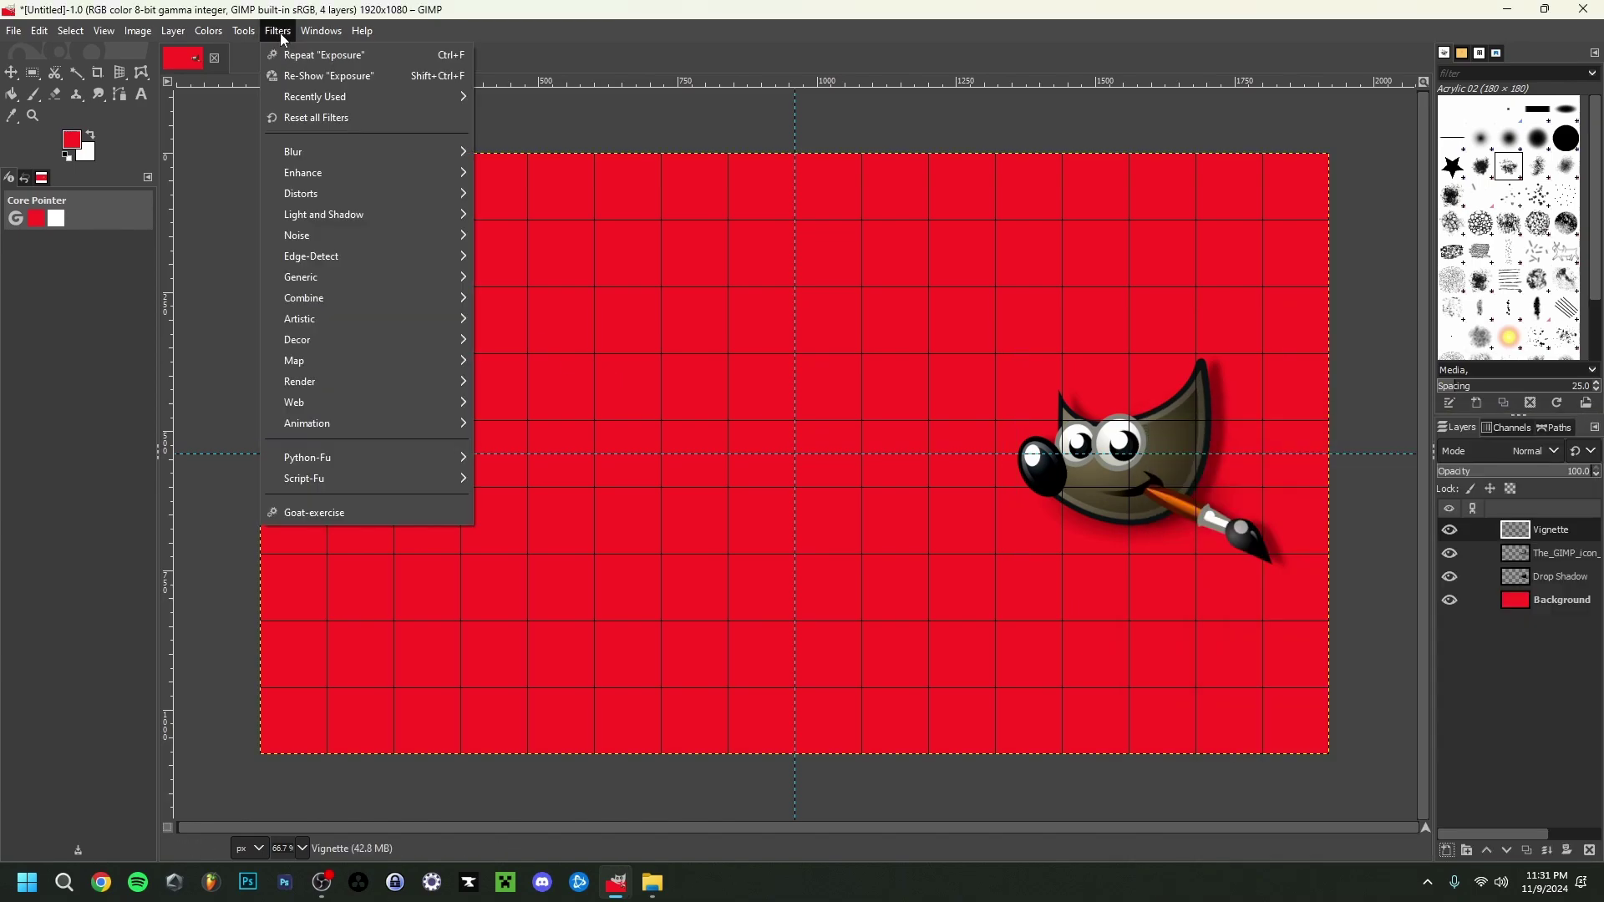
mouse_move(362, 217)
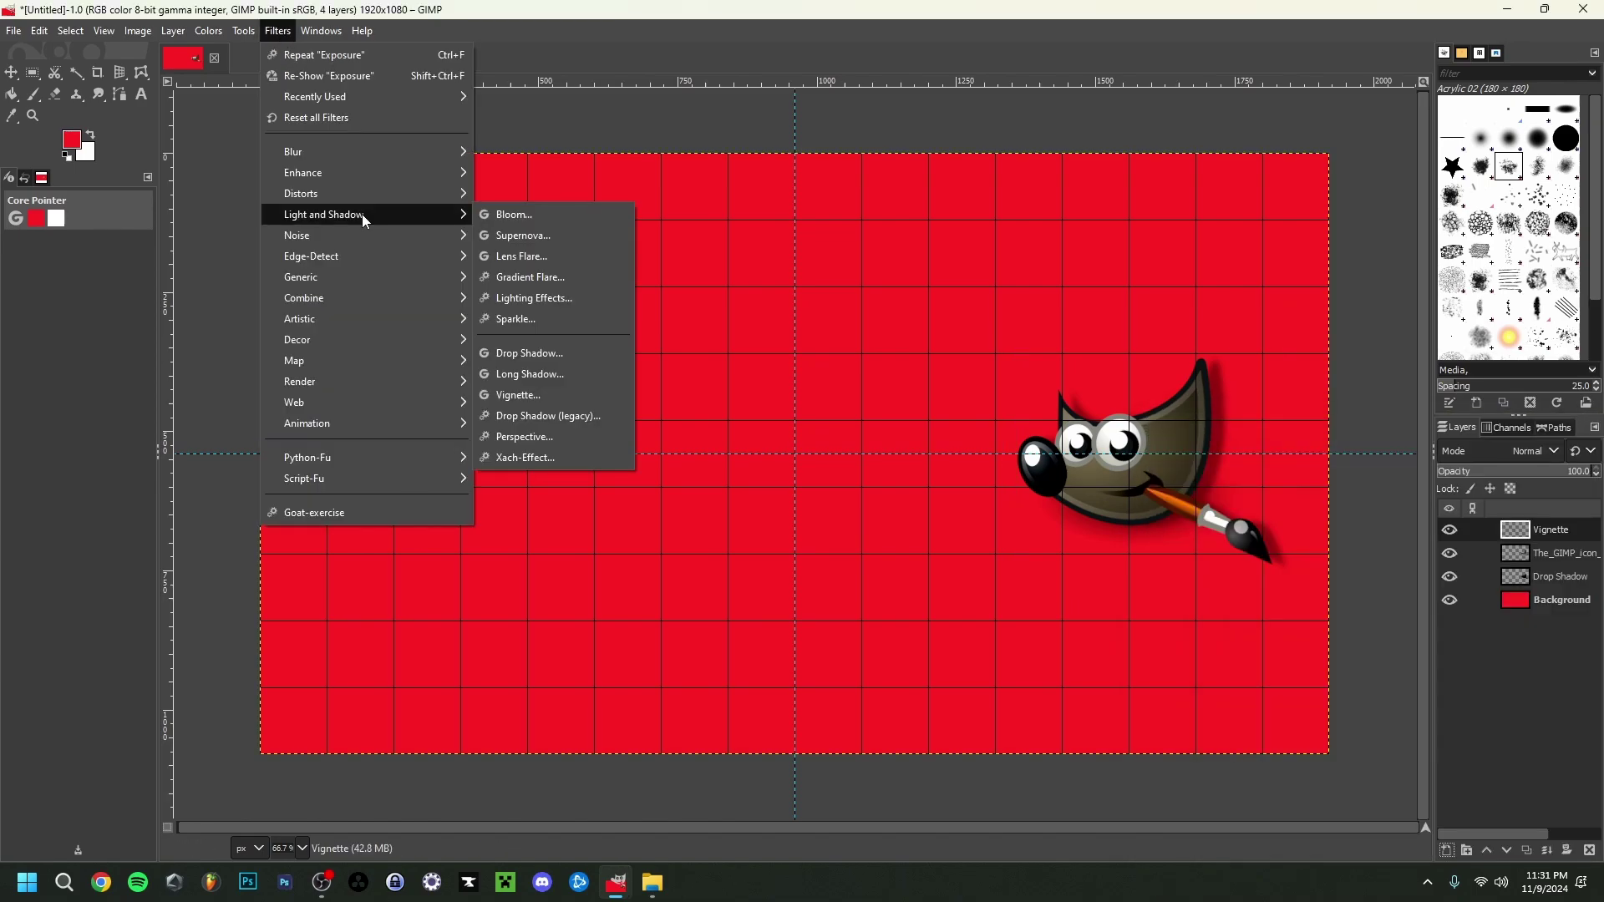
left_click(515, 399)
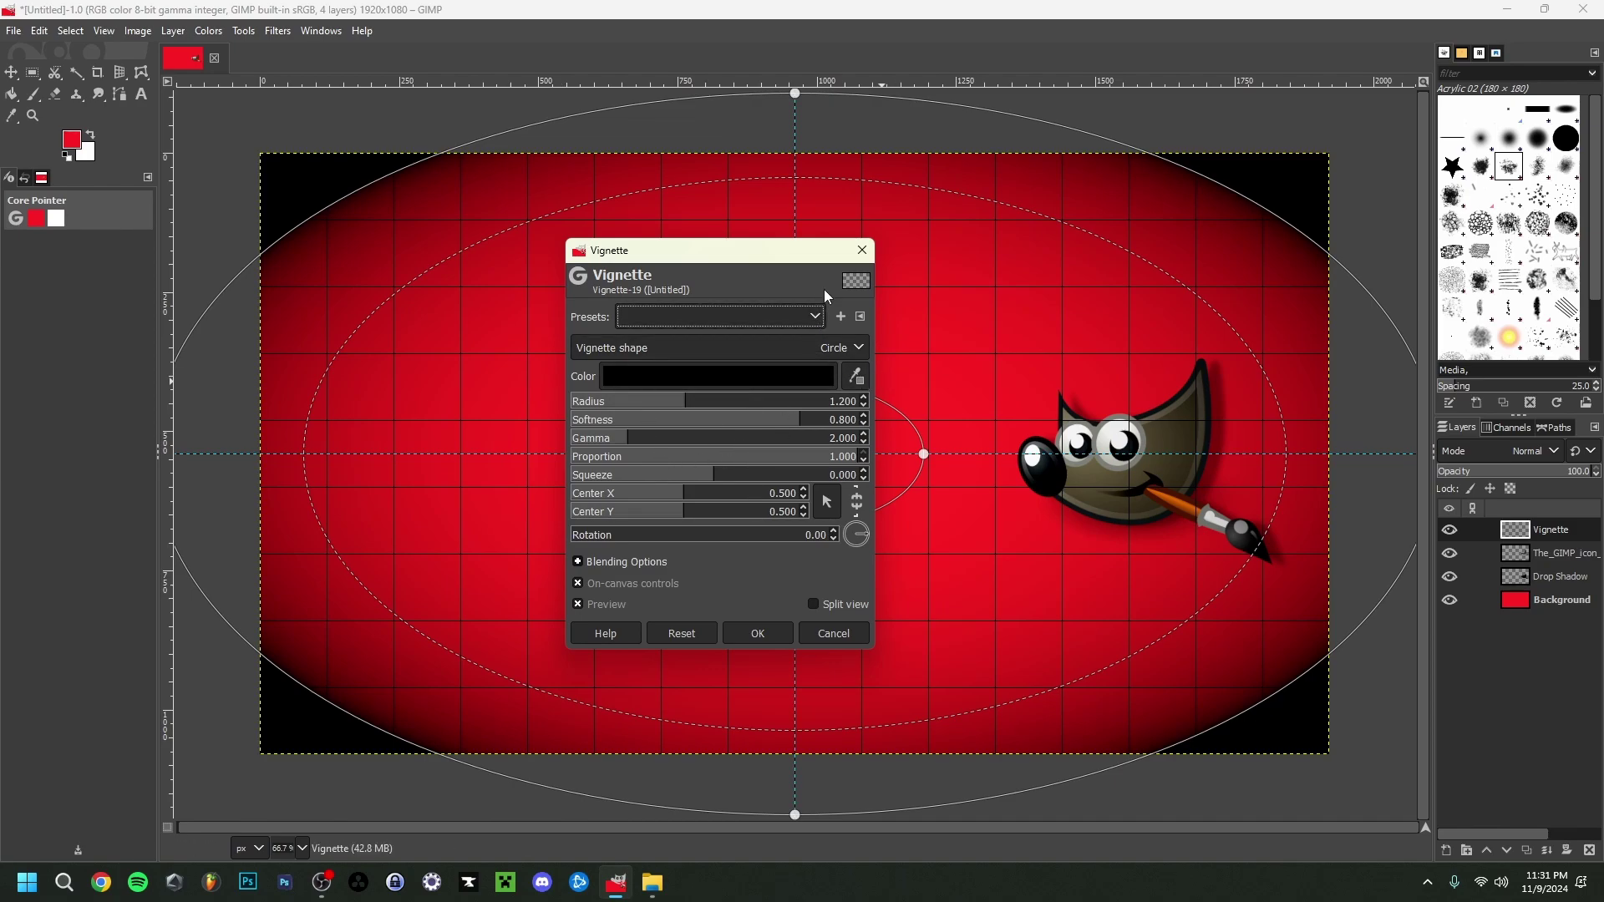
left_click(818, 378)
left_click_drag(762, 284, 776, 279)
key("Return")
left_click_drag(693, 402, 777, 423)
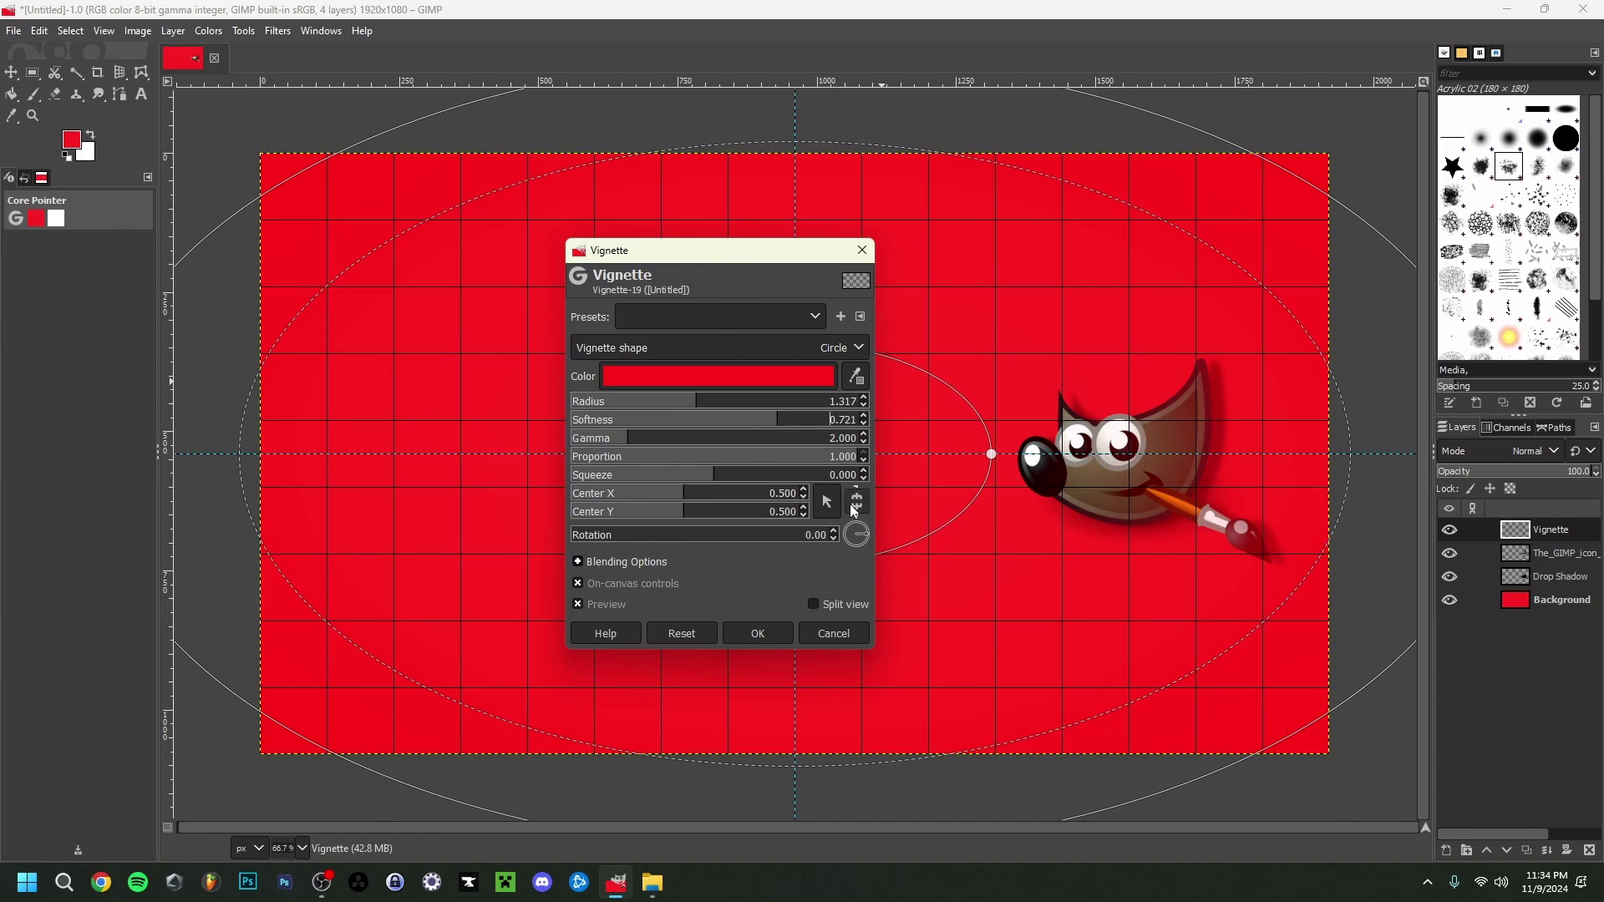
left_click(770, 635)
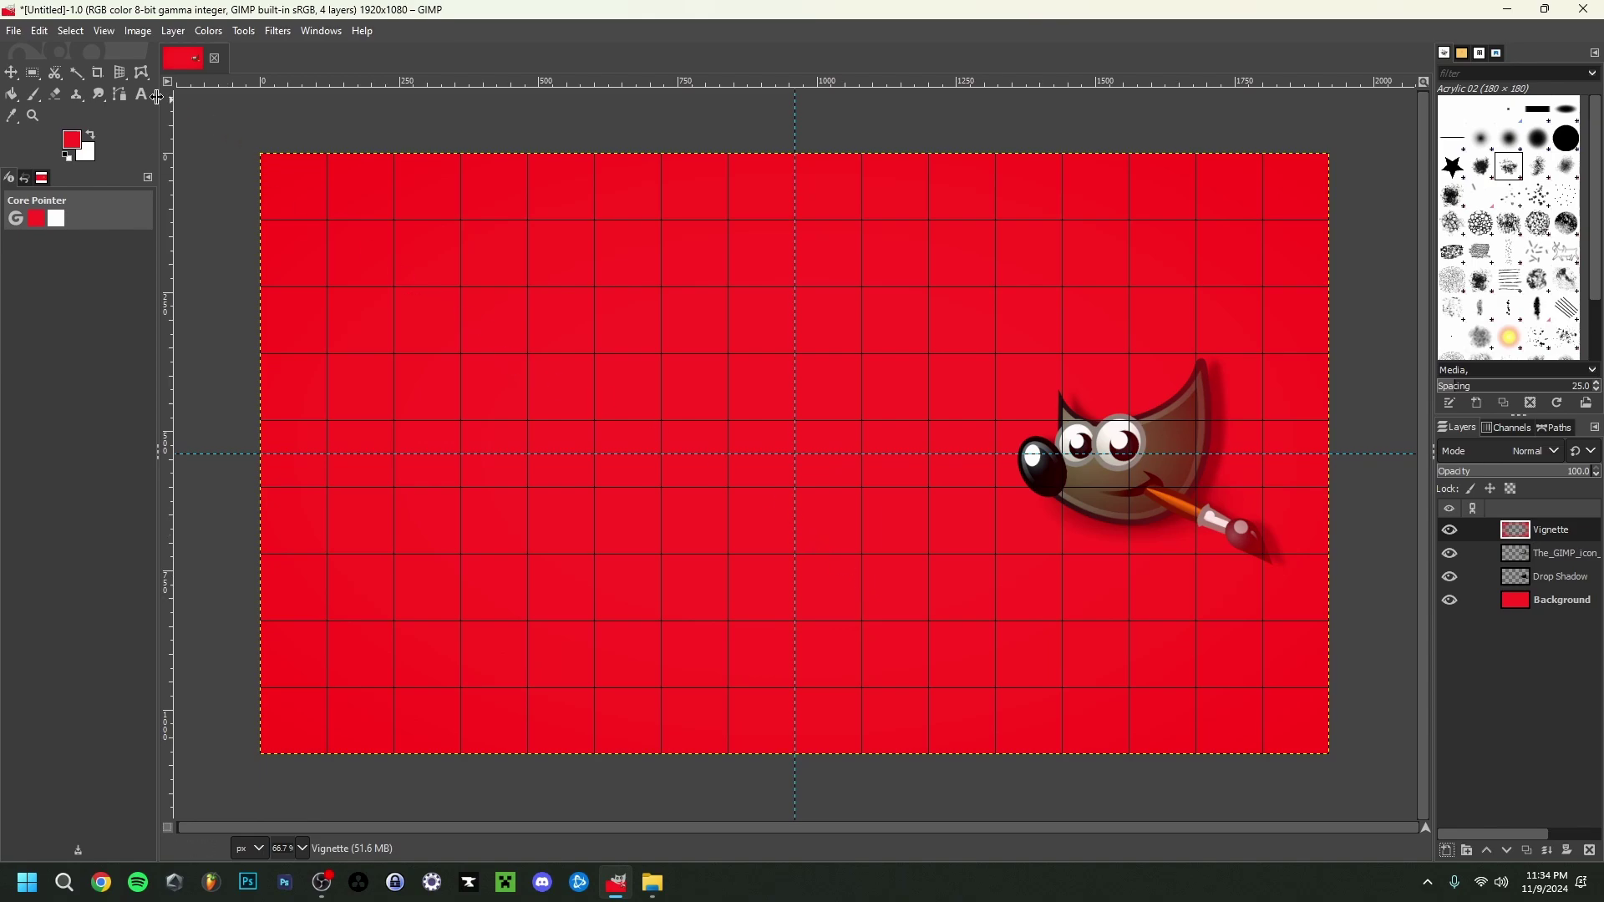
- Hide the selection outline, layer boundary, guides and grid in the image view
left_click(96, 28)
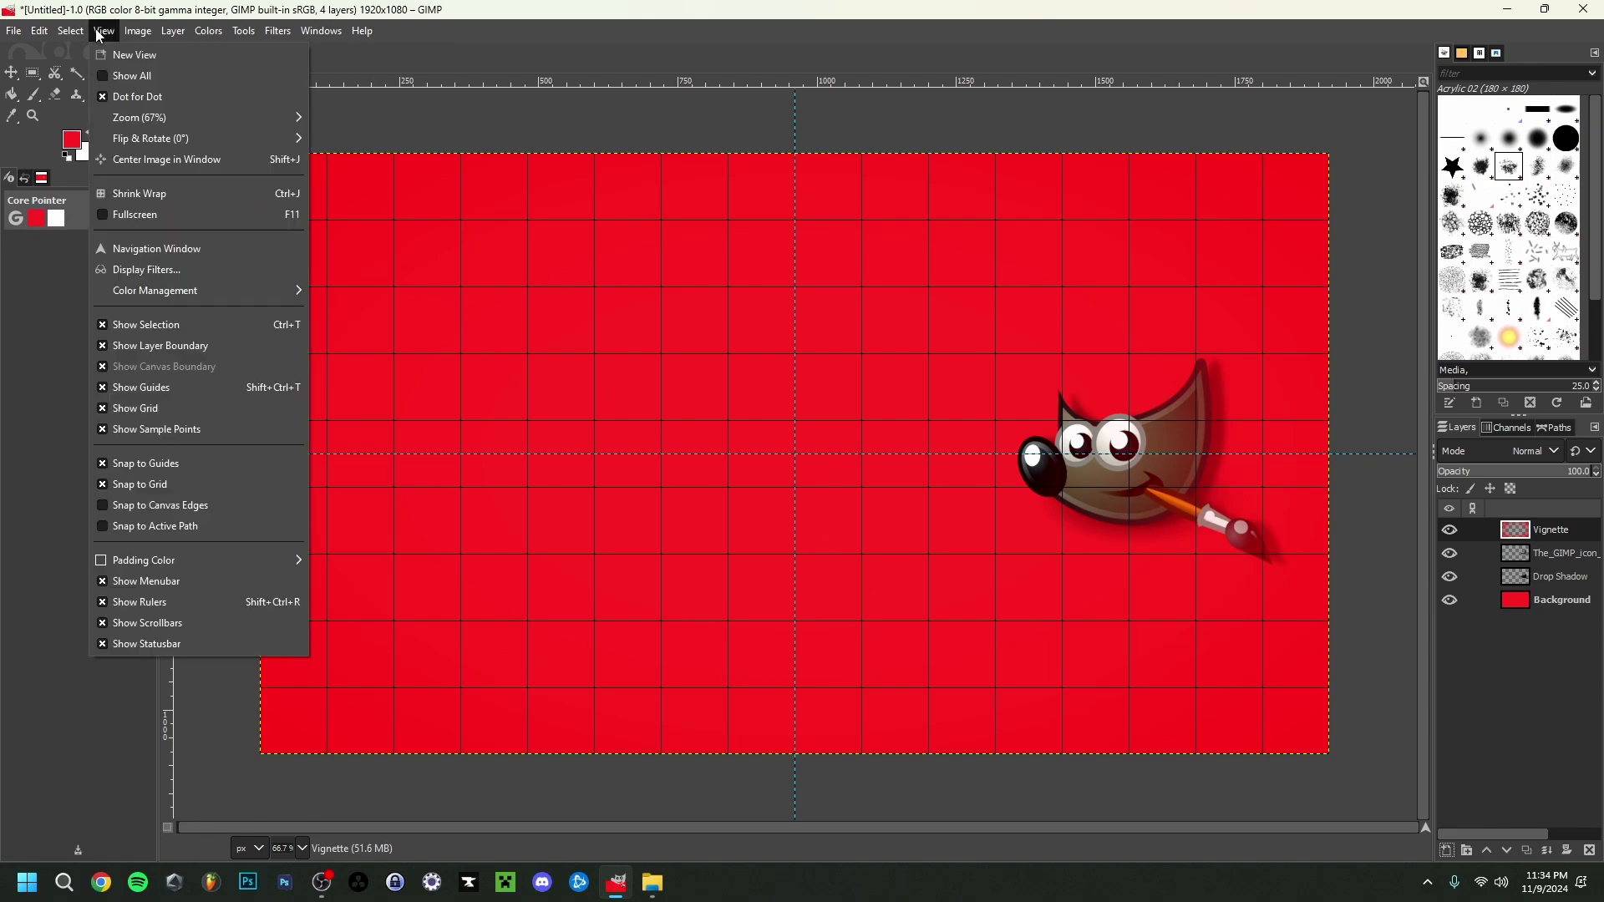
left_click(99, 28)
left_click(100, 27)
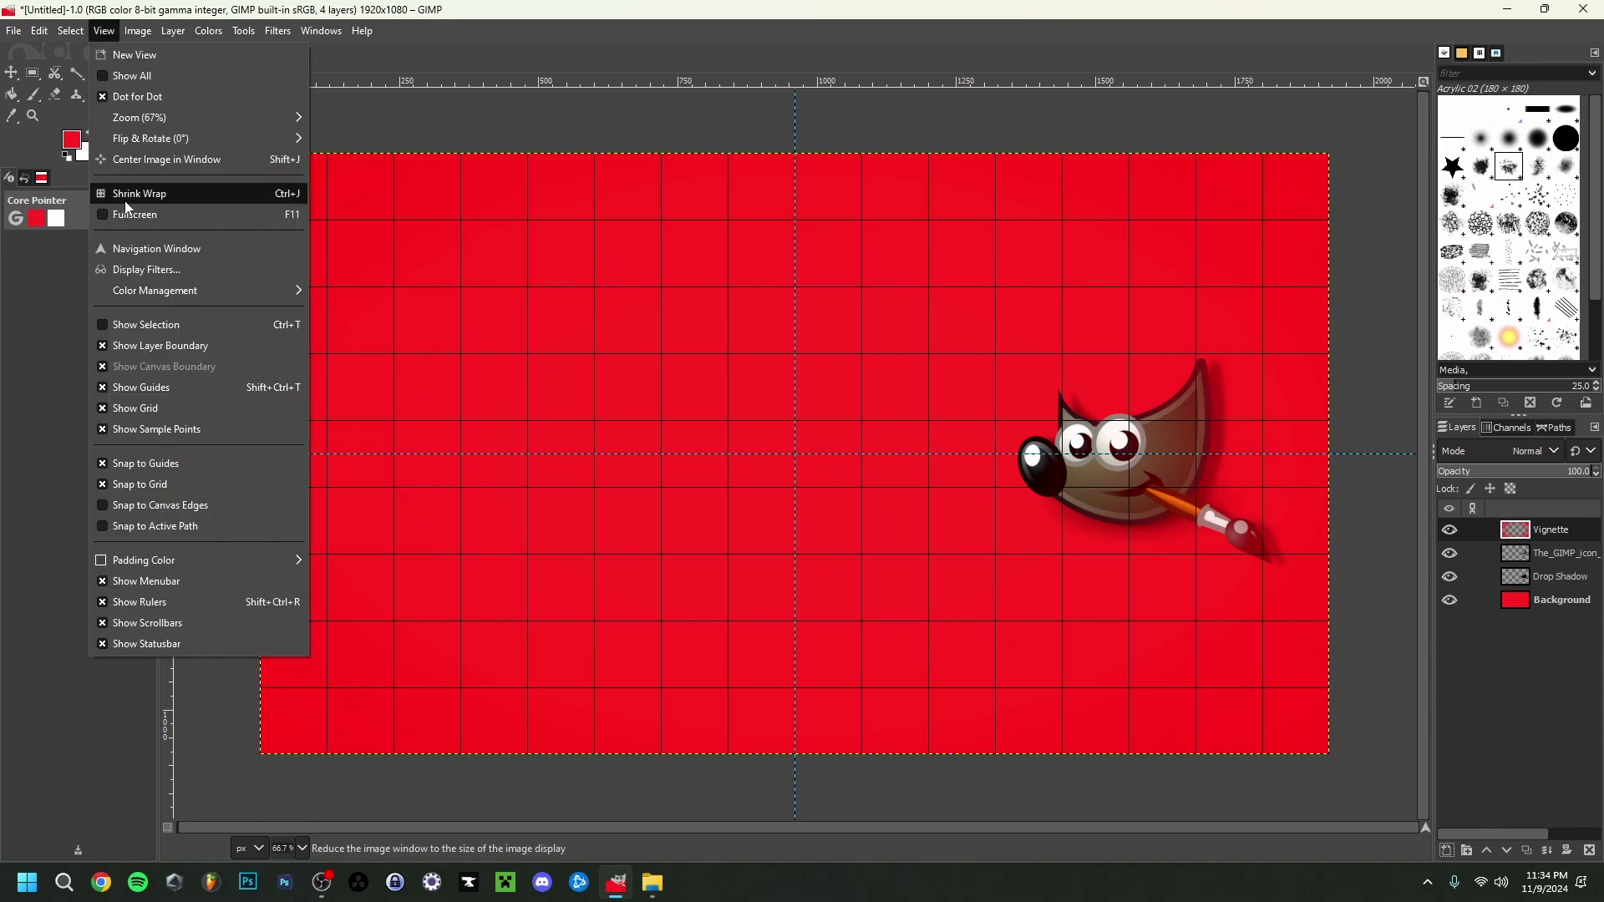
left_click(100, 345)
left_click(102, 32)
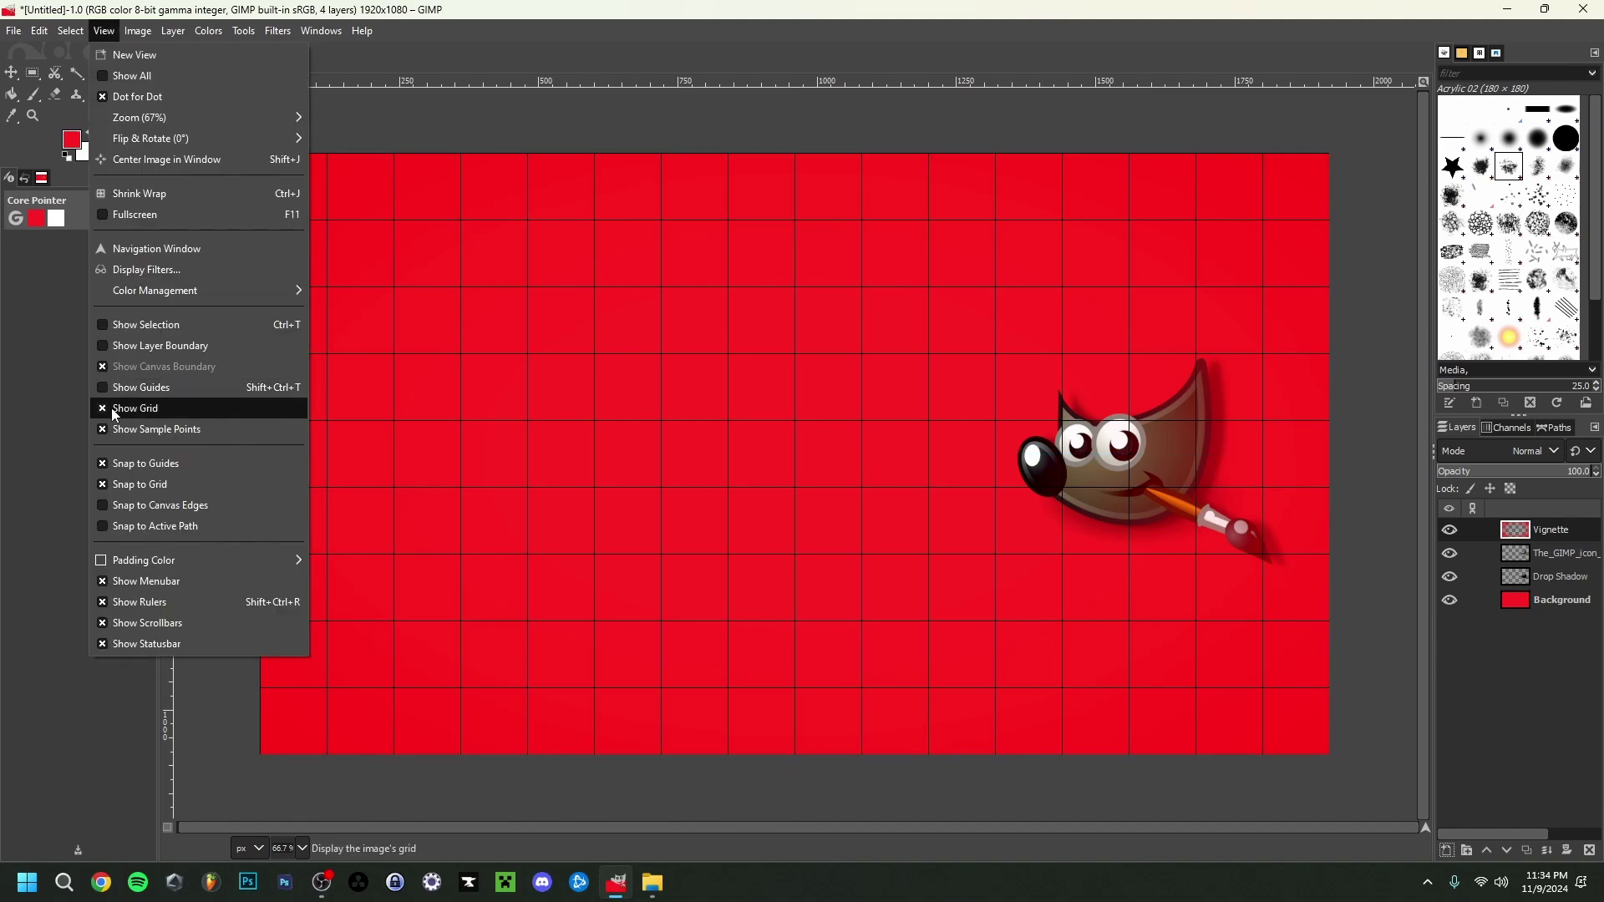
left_click(107, 408)
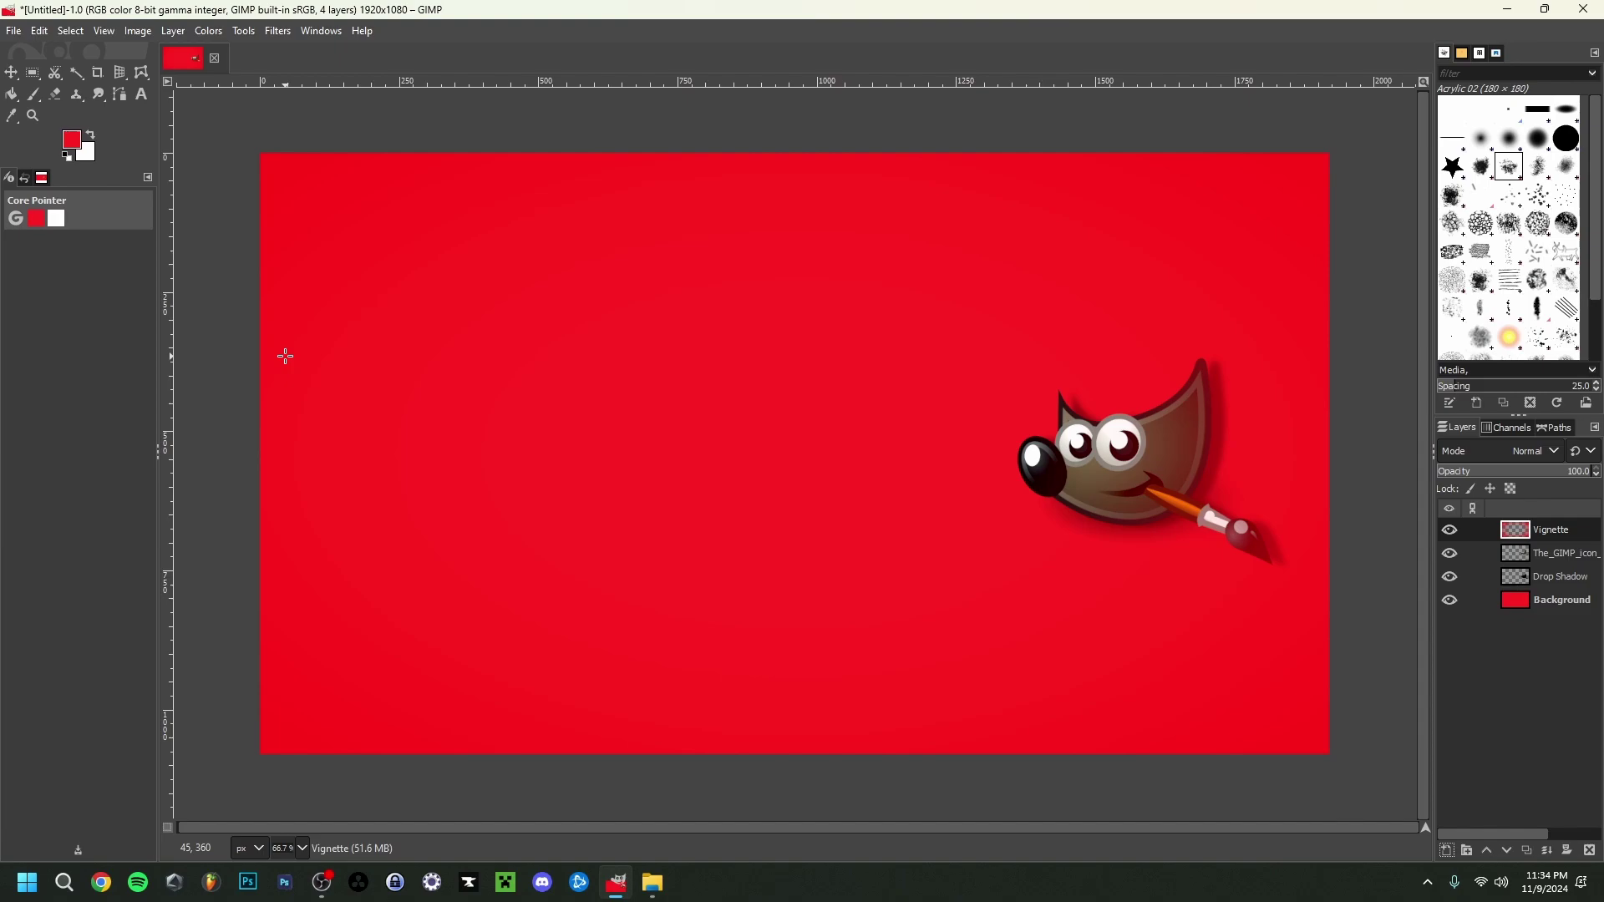
- Show the layer boundary, guides and grid in the image view again
left_click(100, 30)
left_click(98, 31)
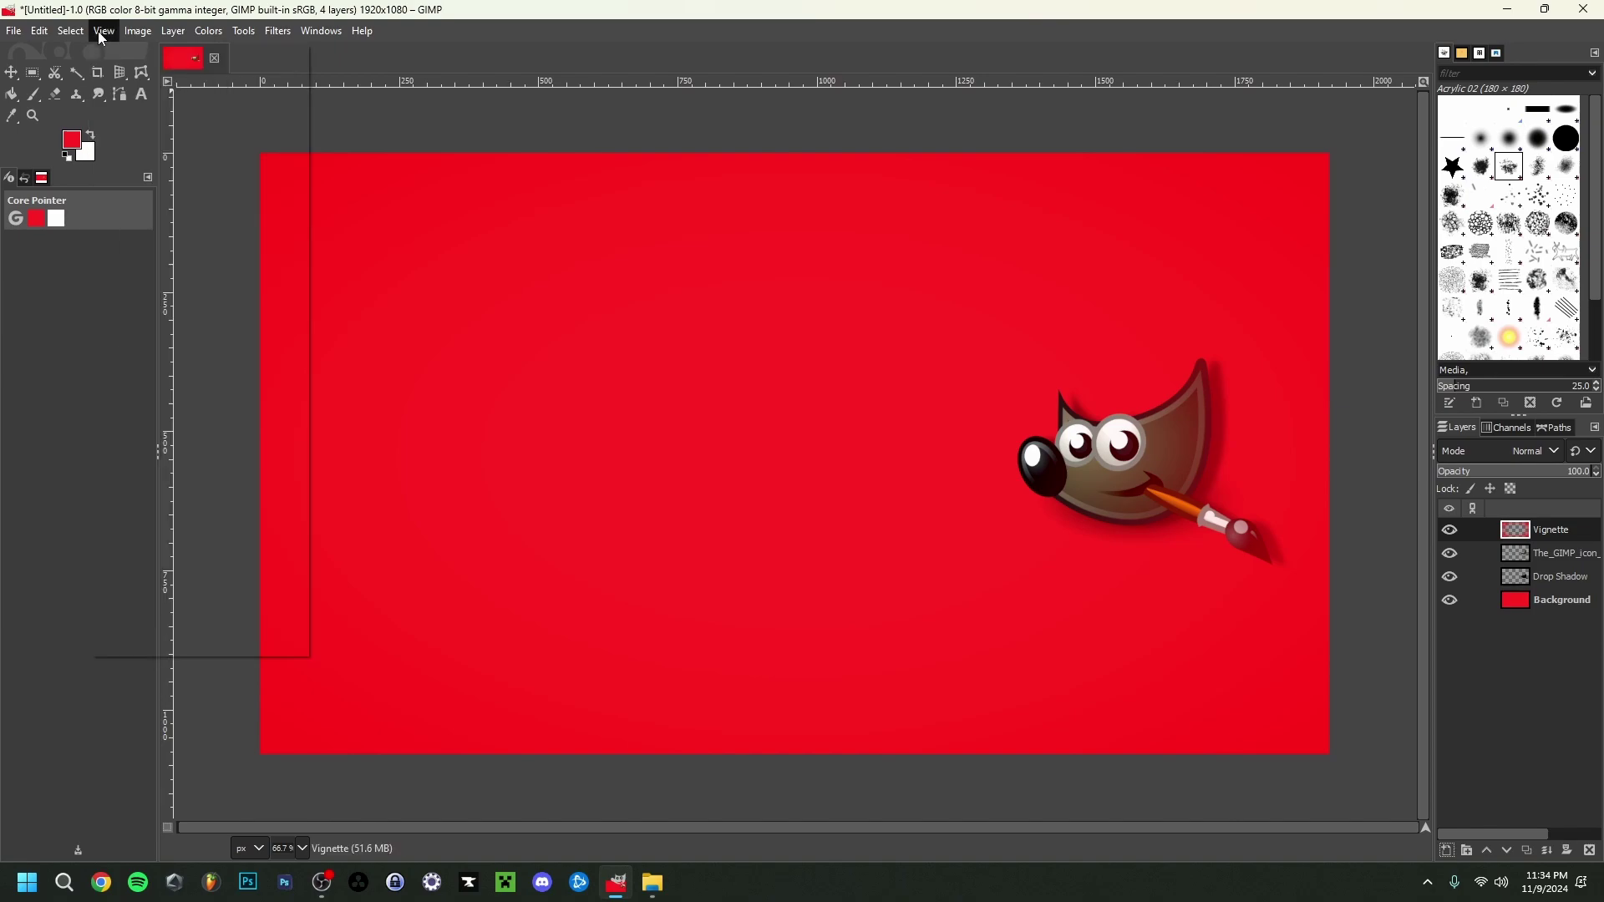
left_click(99, 349)
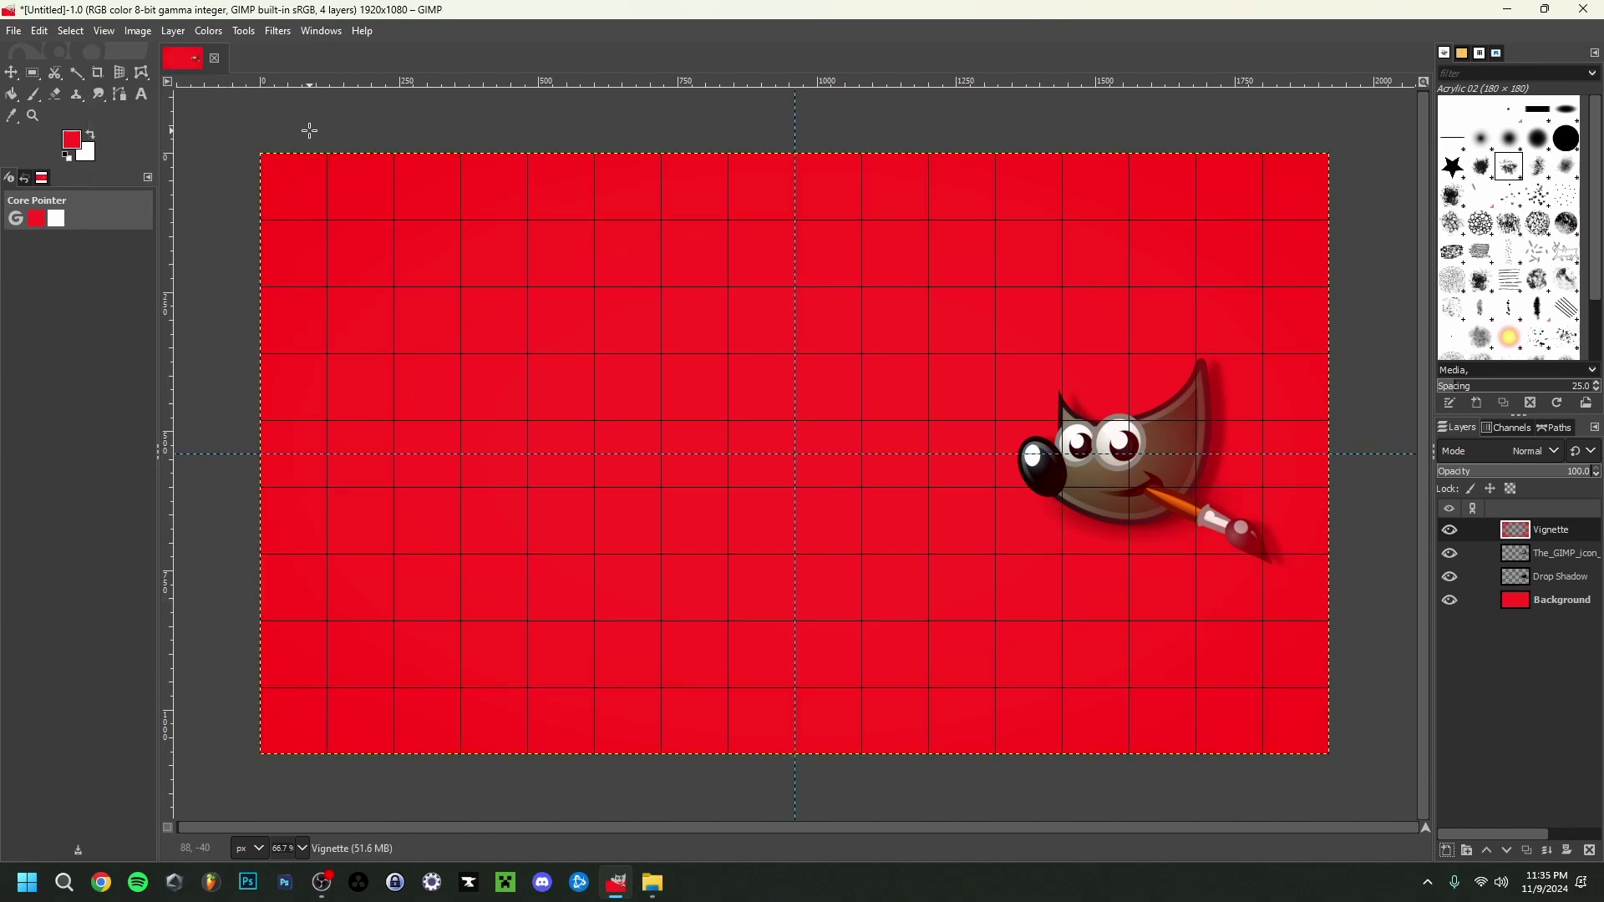
- Add the white text "beginners guide" in BigNoodleTitling on the canvas beside the icon
left_click(142, 95)
left_click(474, 393)
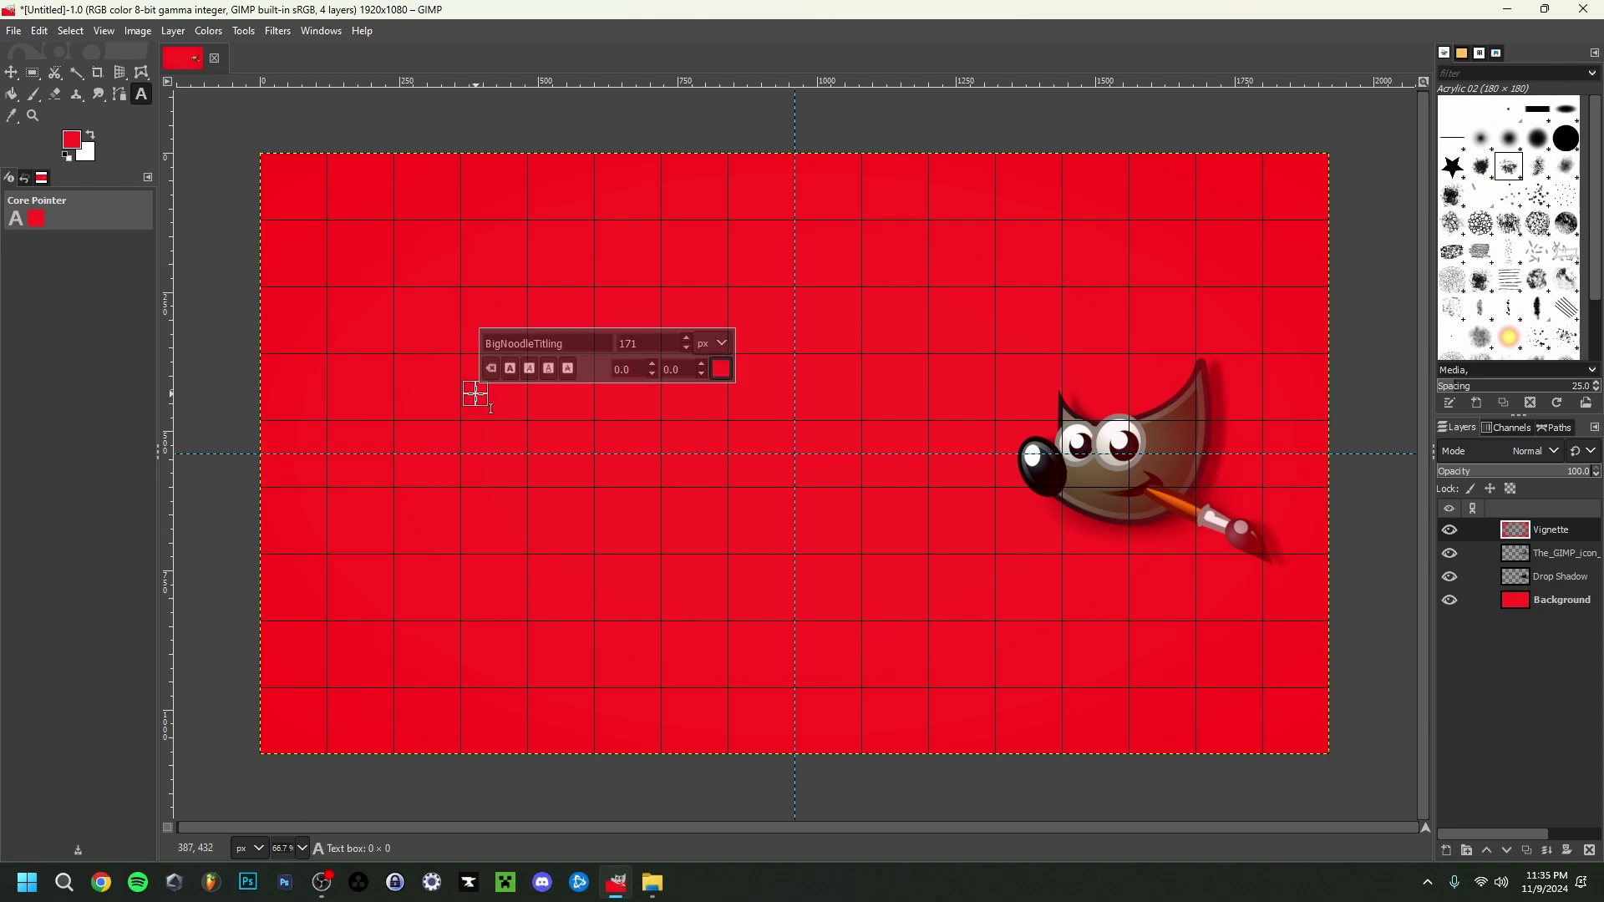
left_click(716, 365)
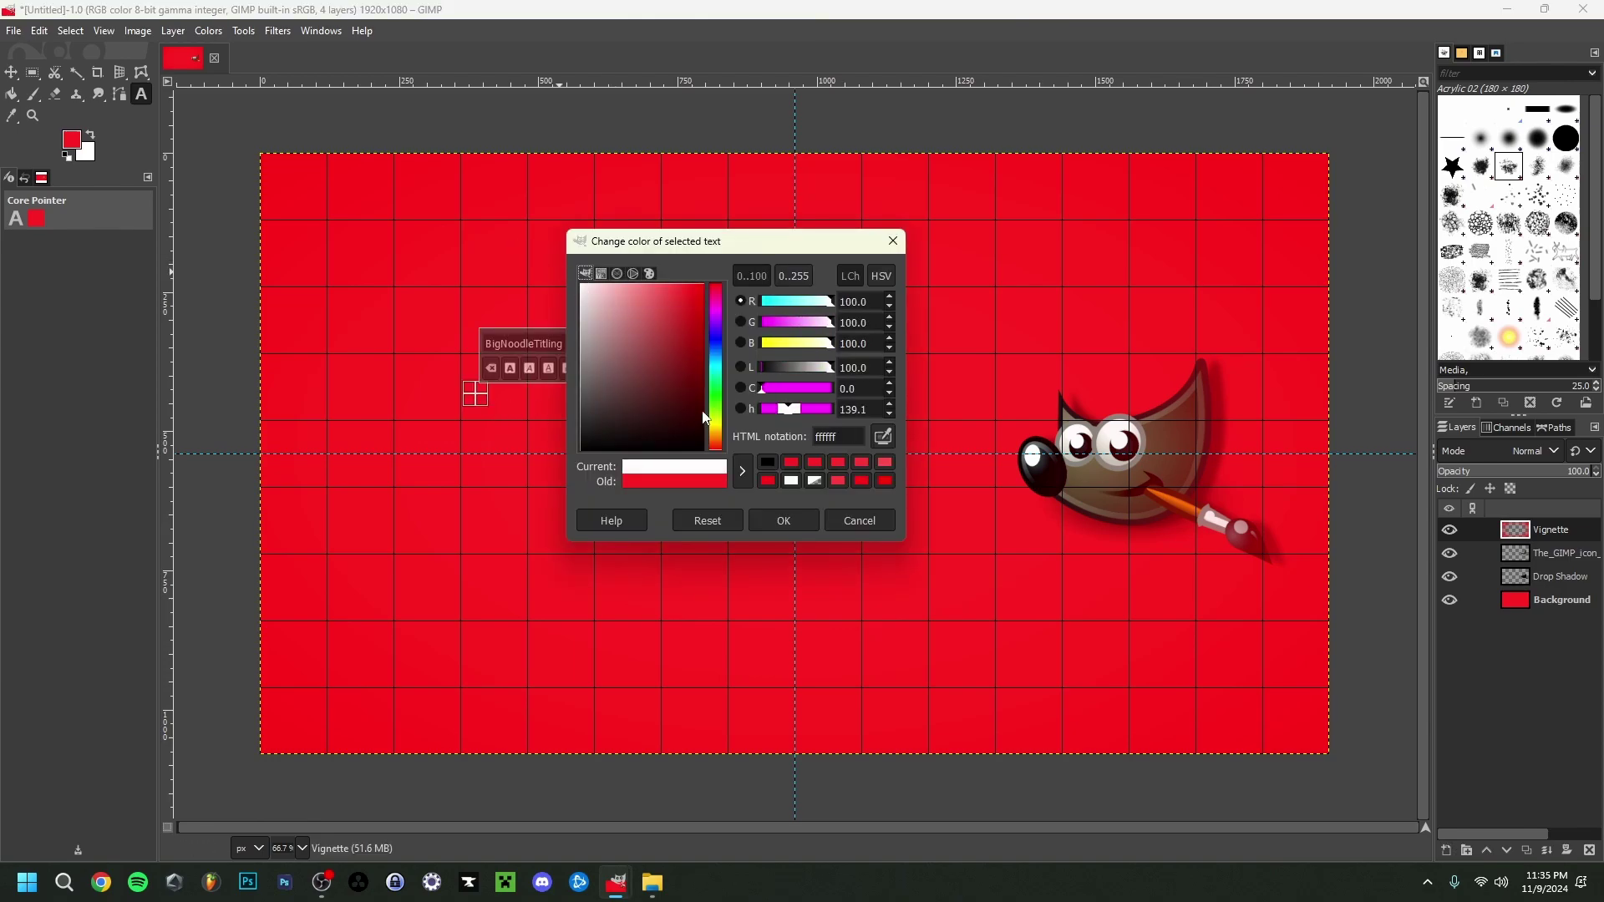
left_click(783, 521)
type("be")
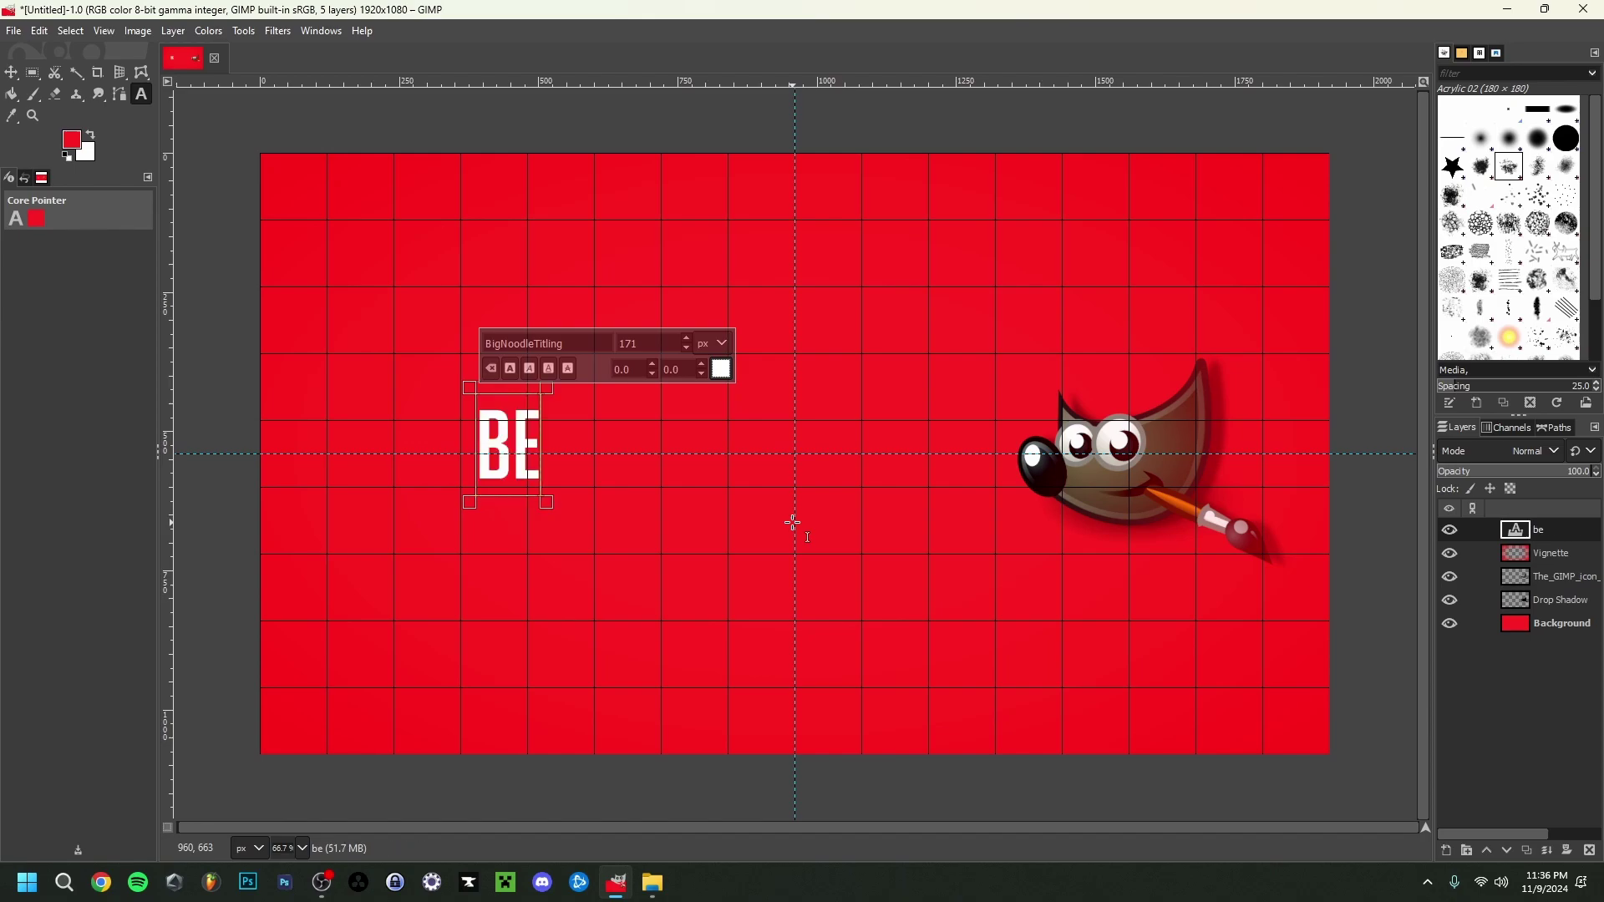
type("ginner guide")
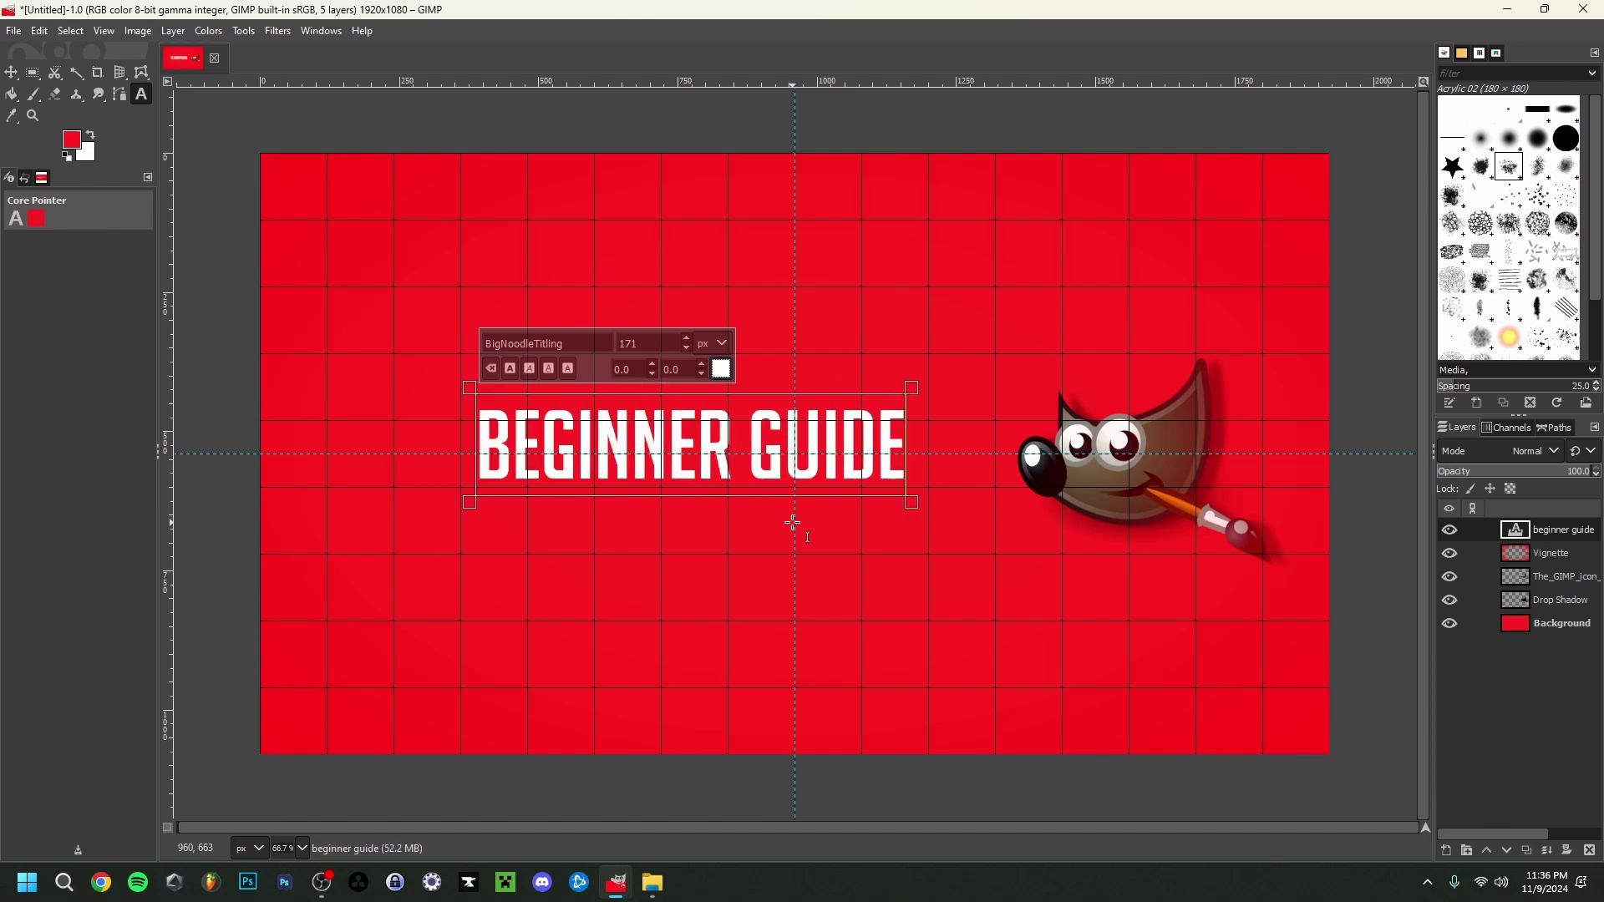
left_click(686, 348)
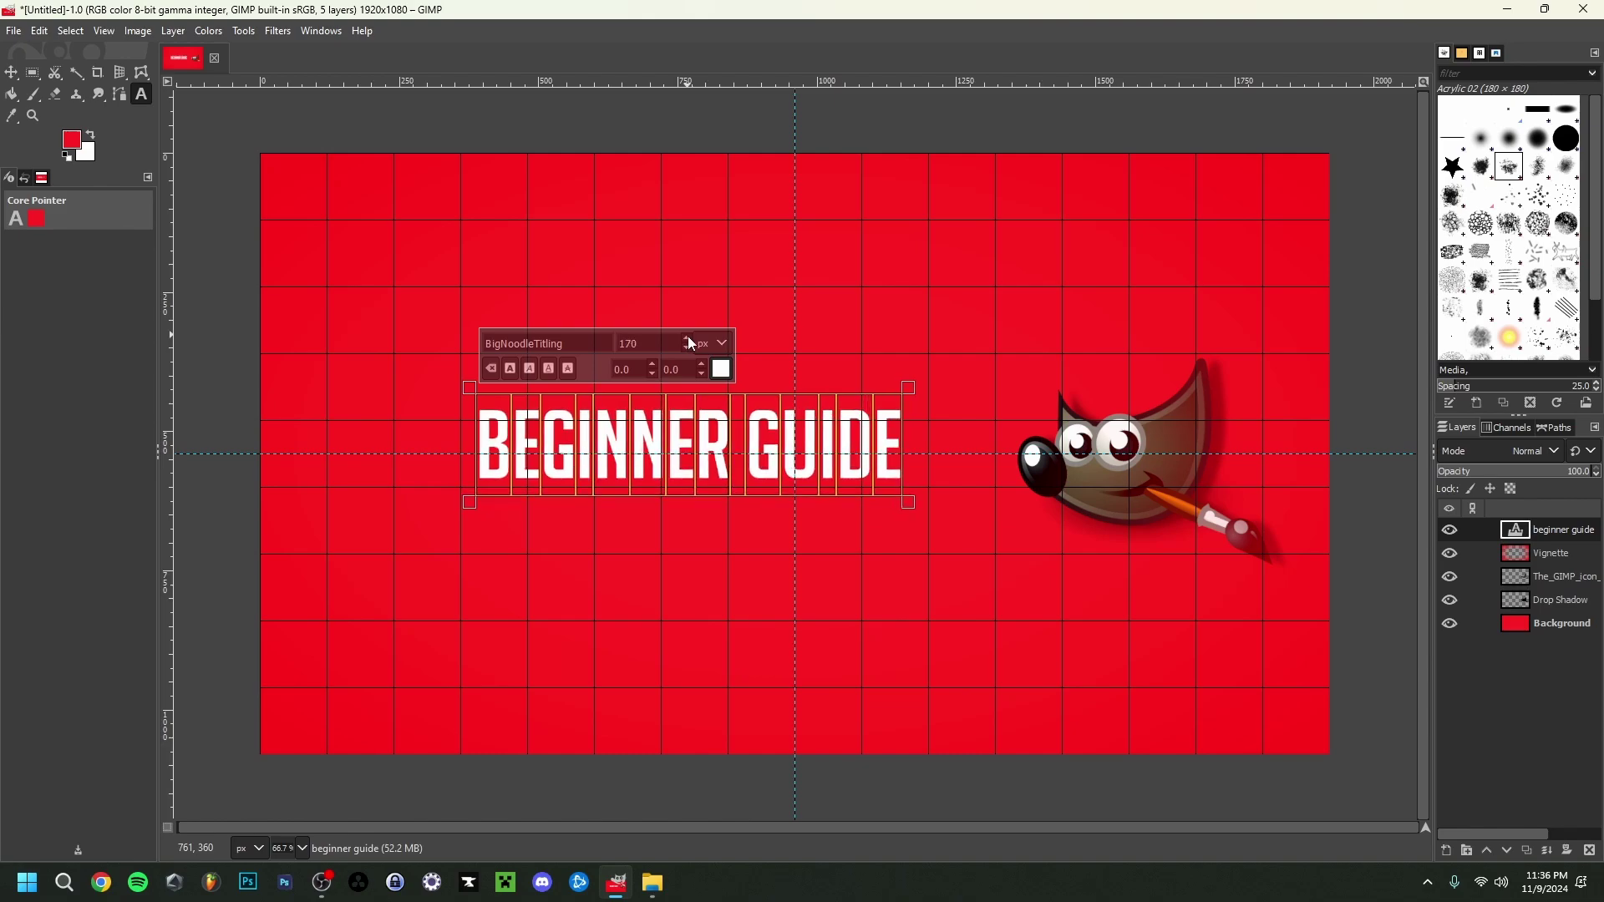
left_click(581, 346)
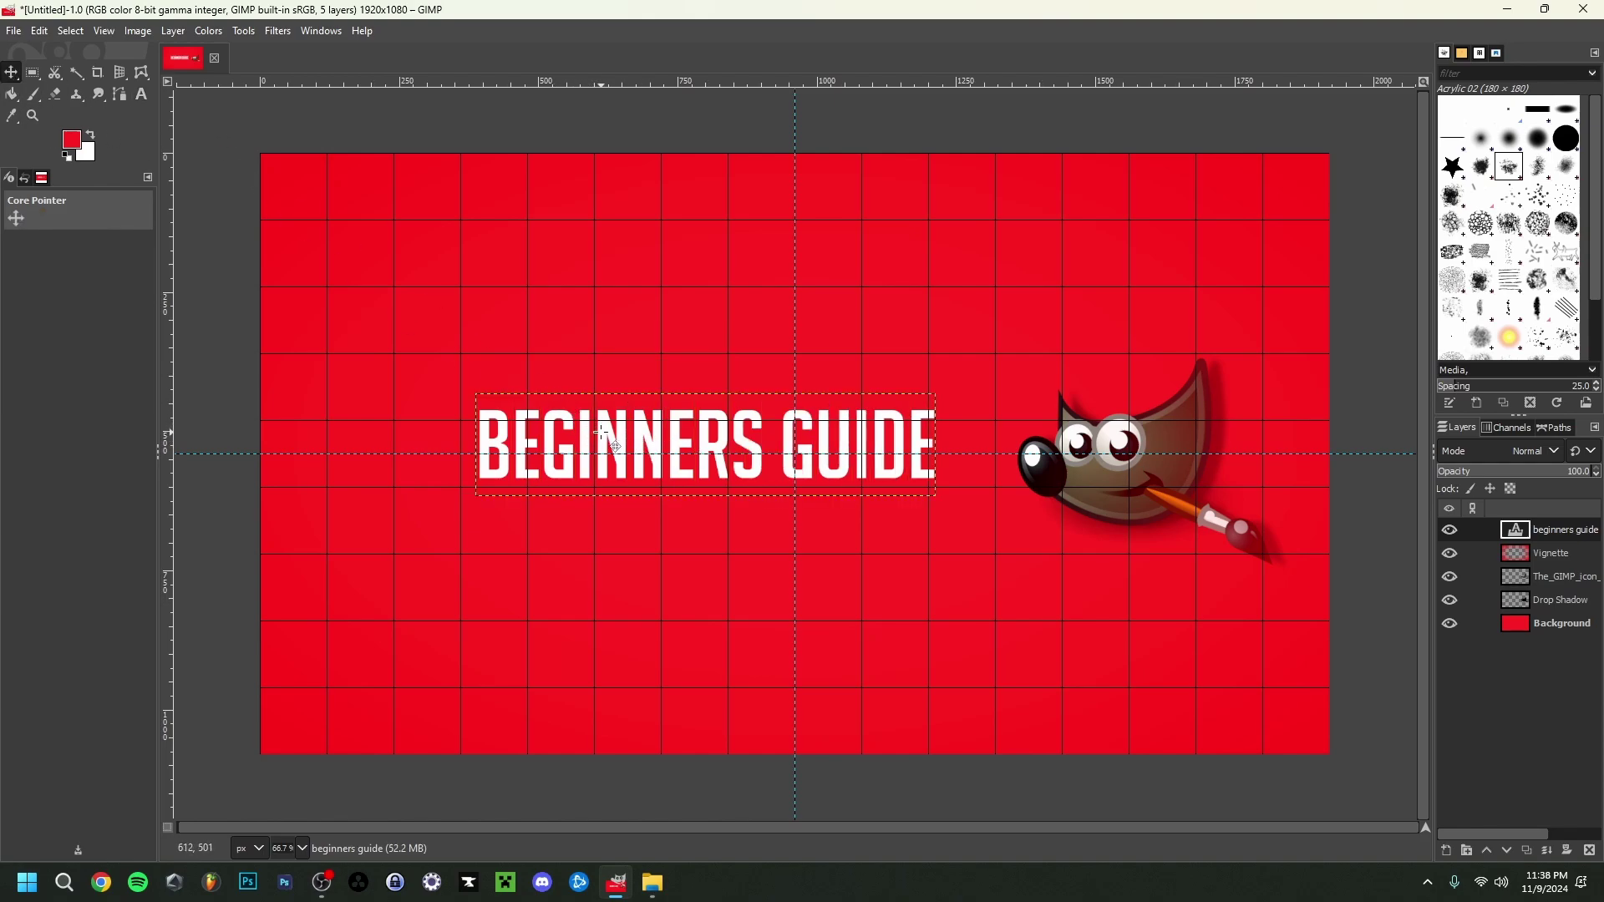
- Move the title text right, up to the icon, and shift the linked icon and drop shadow slightly right
left_click_drag(602, 432, 691, 439)
left_click(1156, 467)
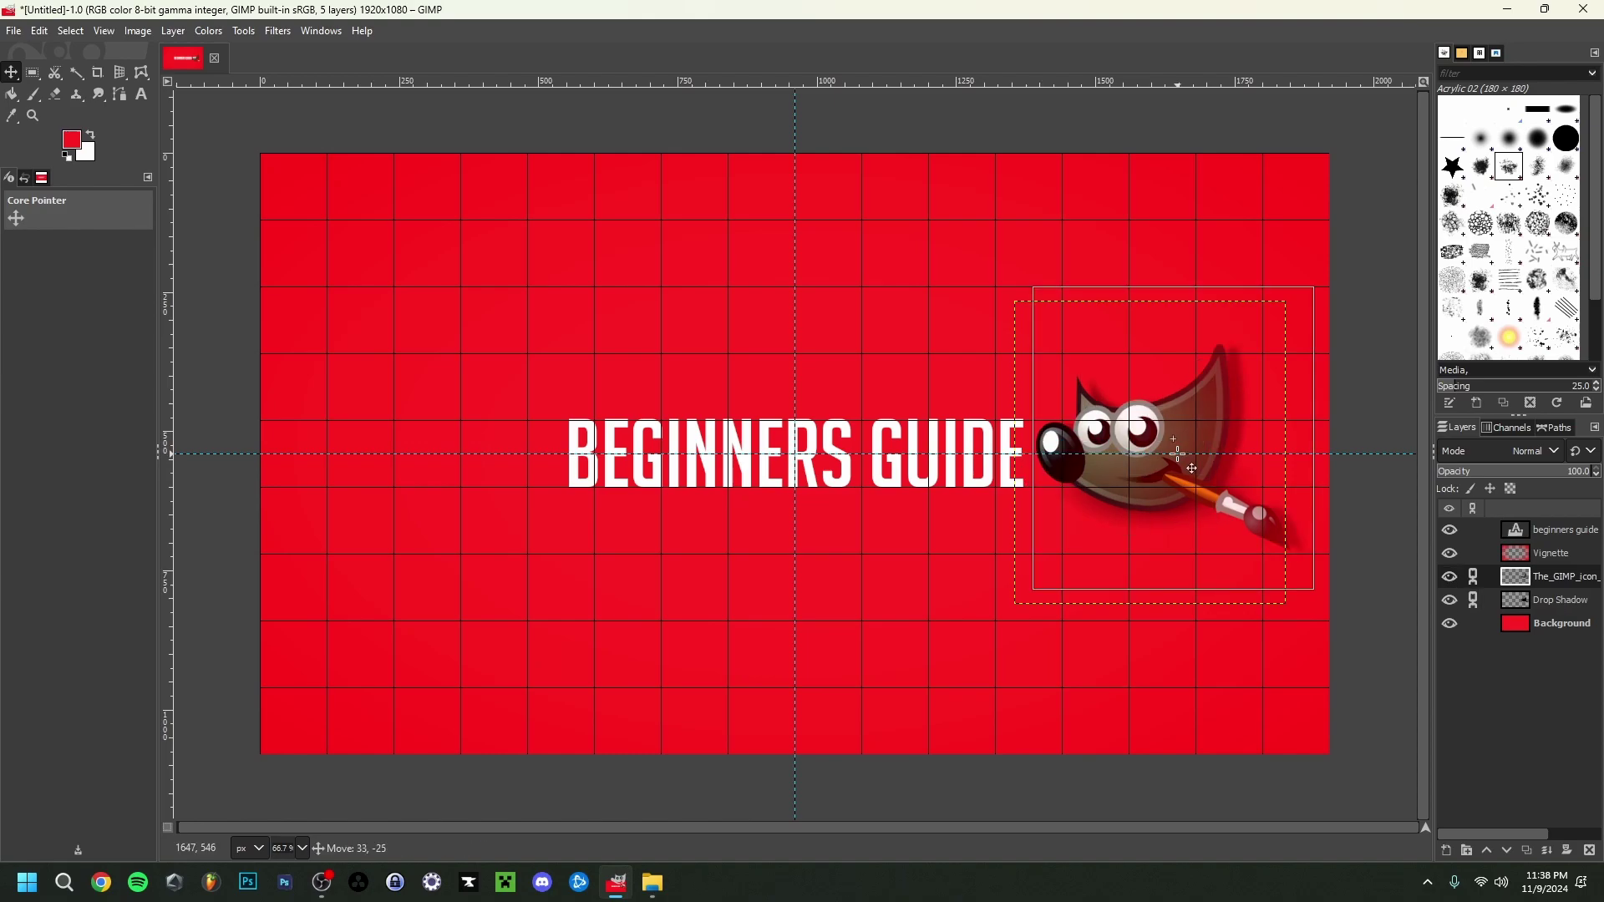
mouse_move(1157, 473)
left_mouse_down()
mouse_move(1177, 452)
mouse_move(1200, 473)
mouse_move(1147, 472)
mouse_move(1185, 468)
left_mouse_up()
left_click_drag(1186, 468, 1187, 469)
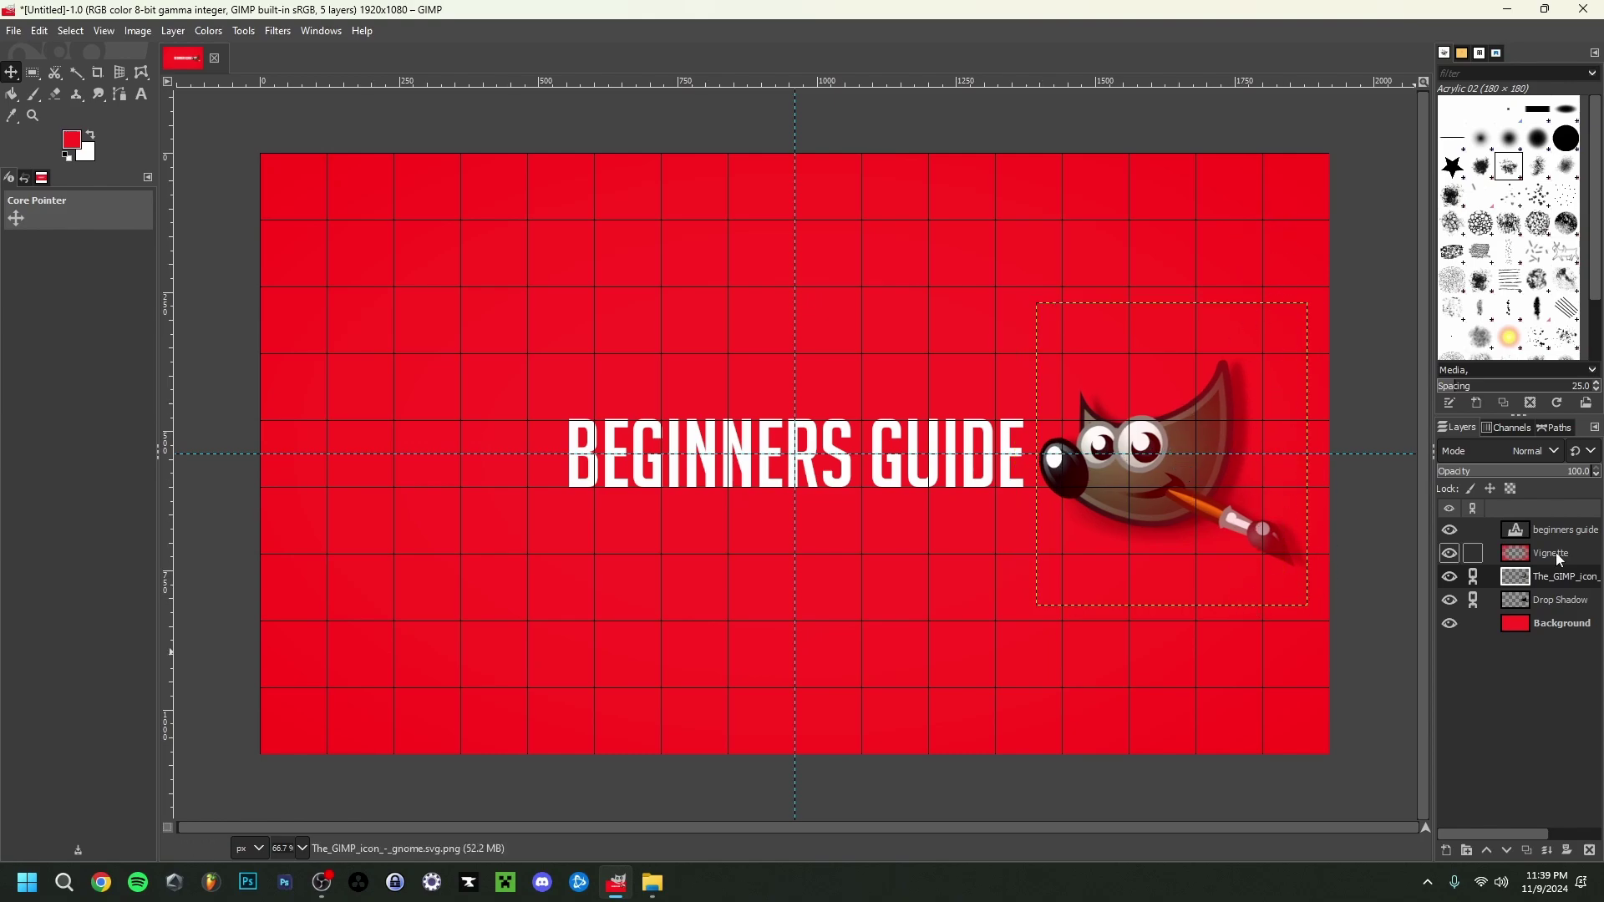
- Move the Vignette layer below the Drop Shadow layer, and return it above the icon layer
left_click_drag(1557, 553, 1552, 610)
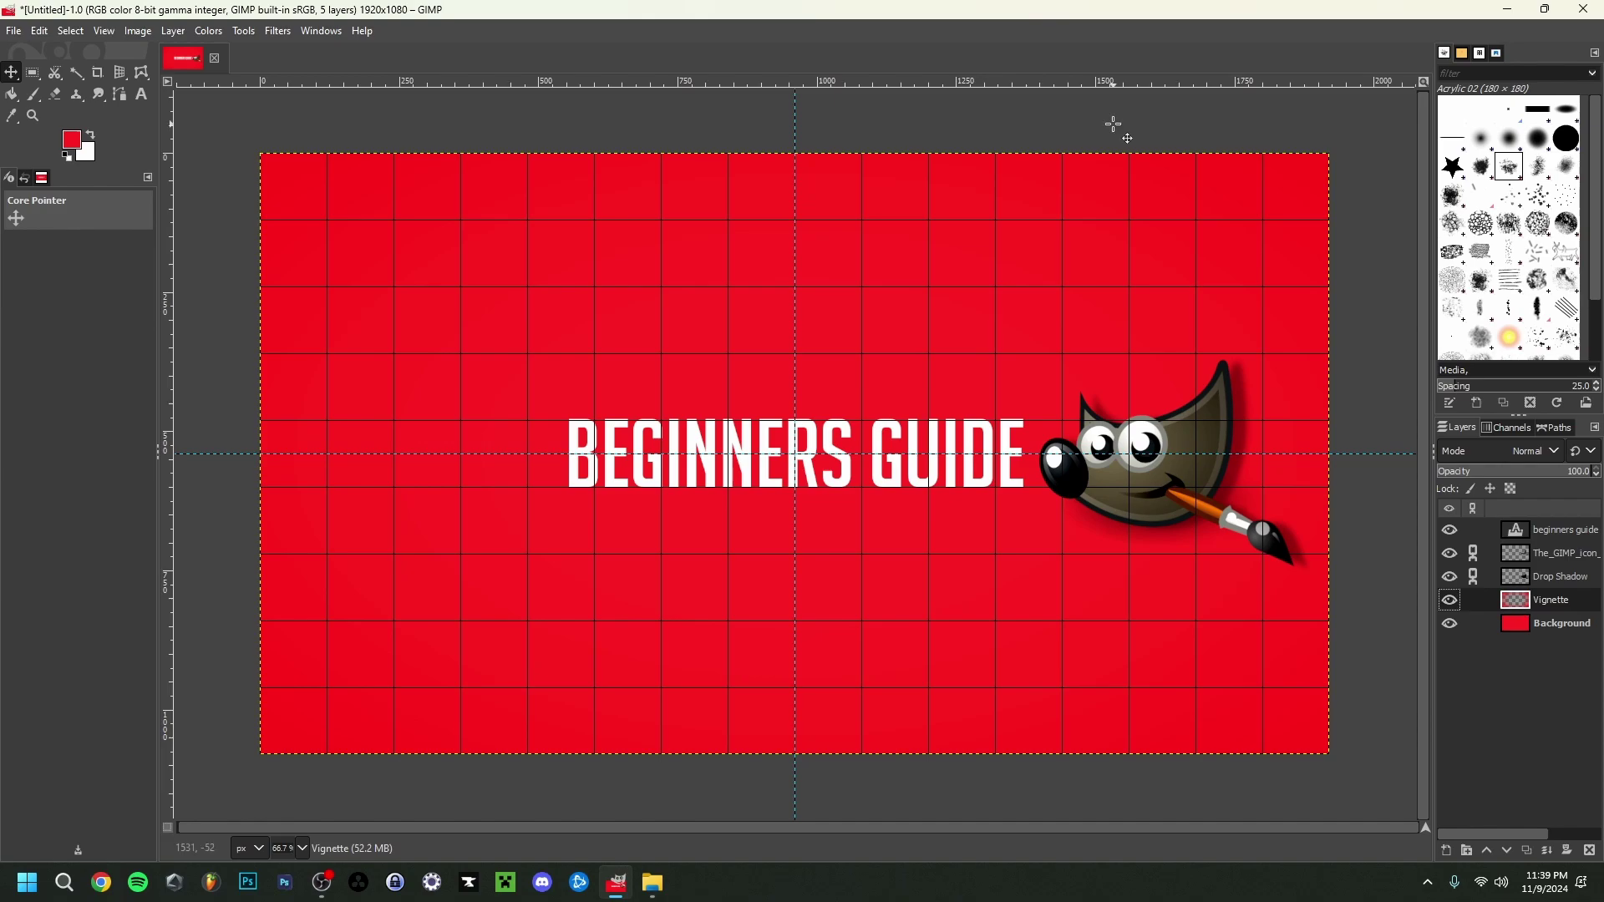
left_click_drag(1554, 600, 1547, 551)
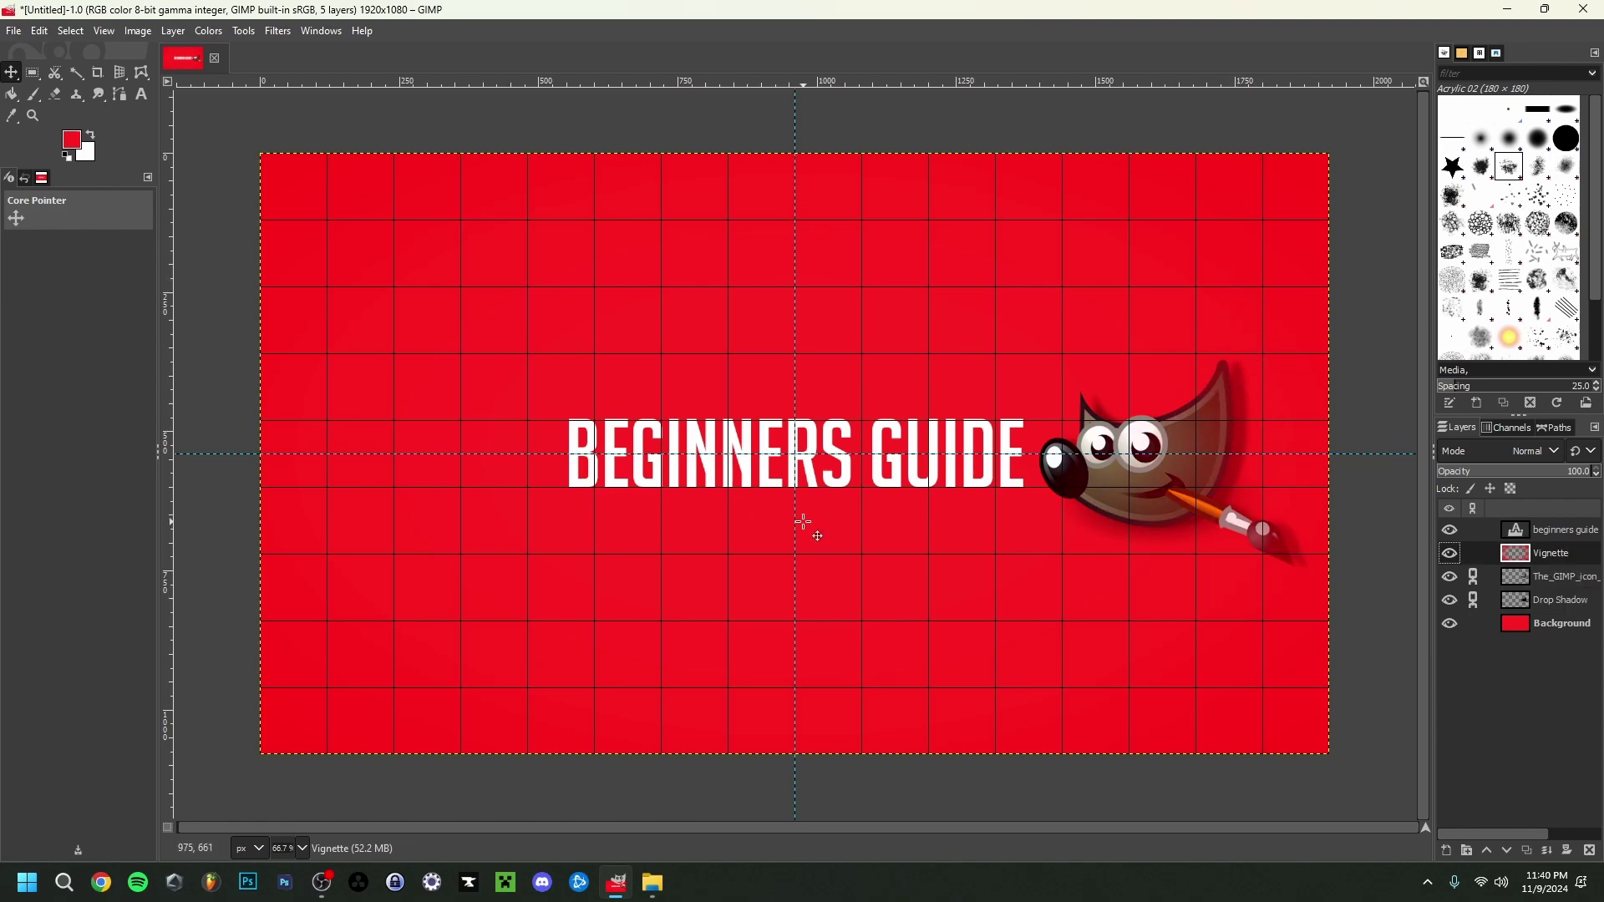
- Add gimp.png from the file explorer to the image as a new layer and raise it above the title text layer
left_click(652, 882)
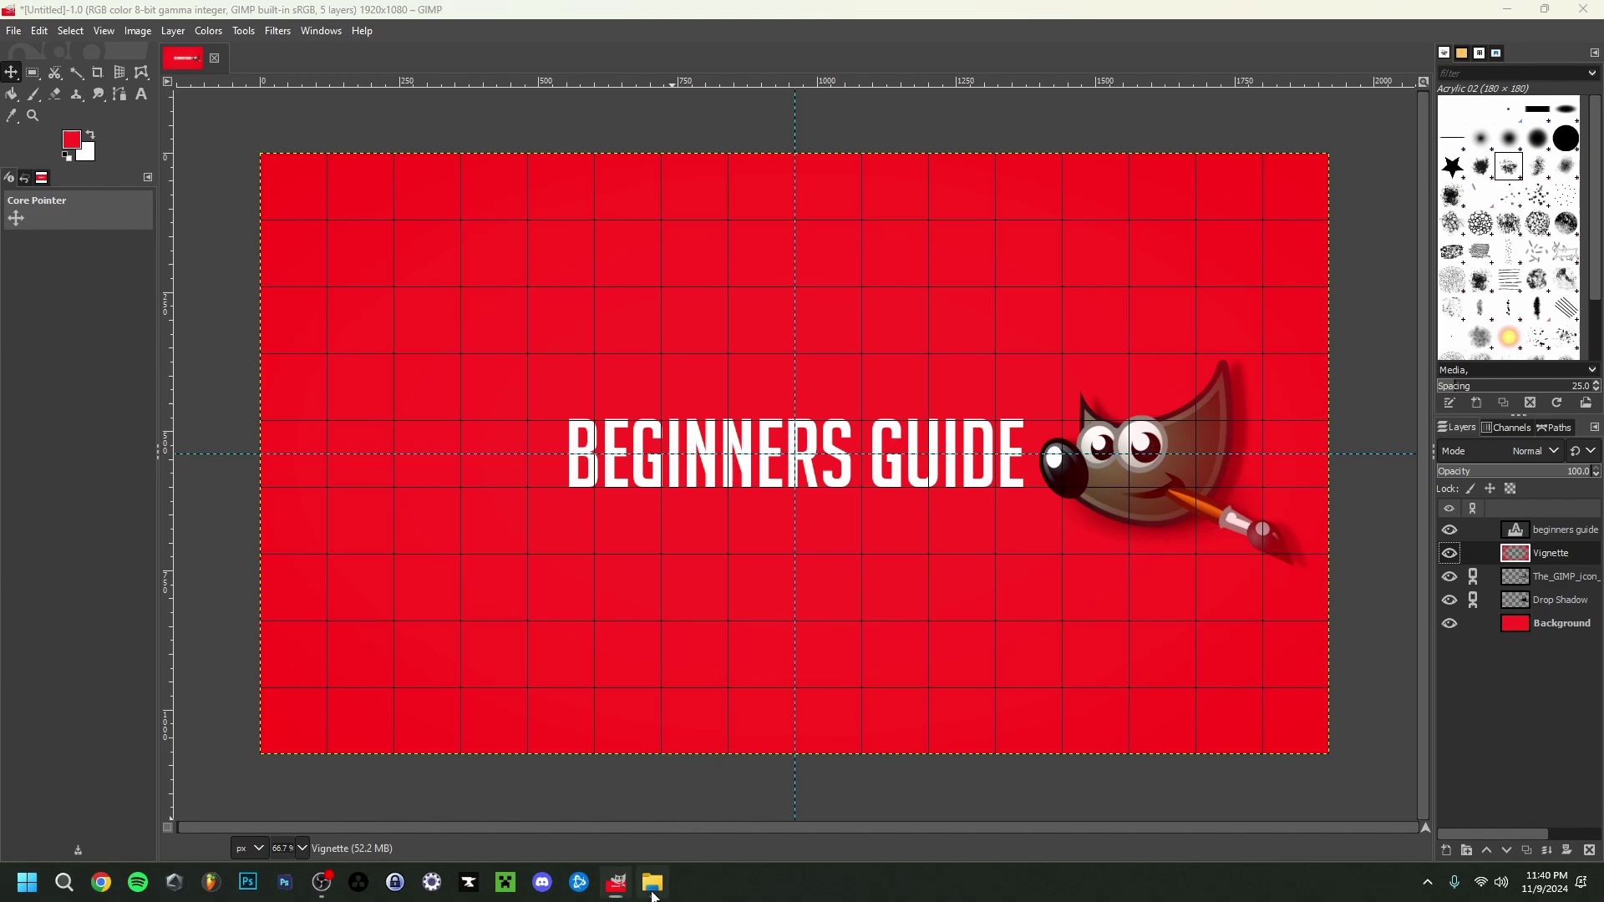
left_click_drag(700, 234, 439, 449)
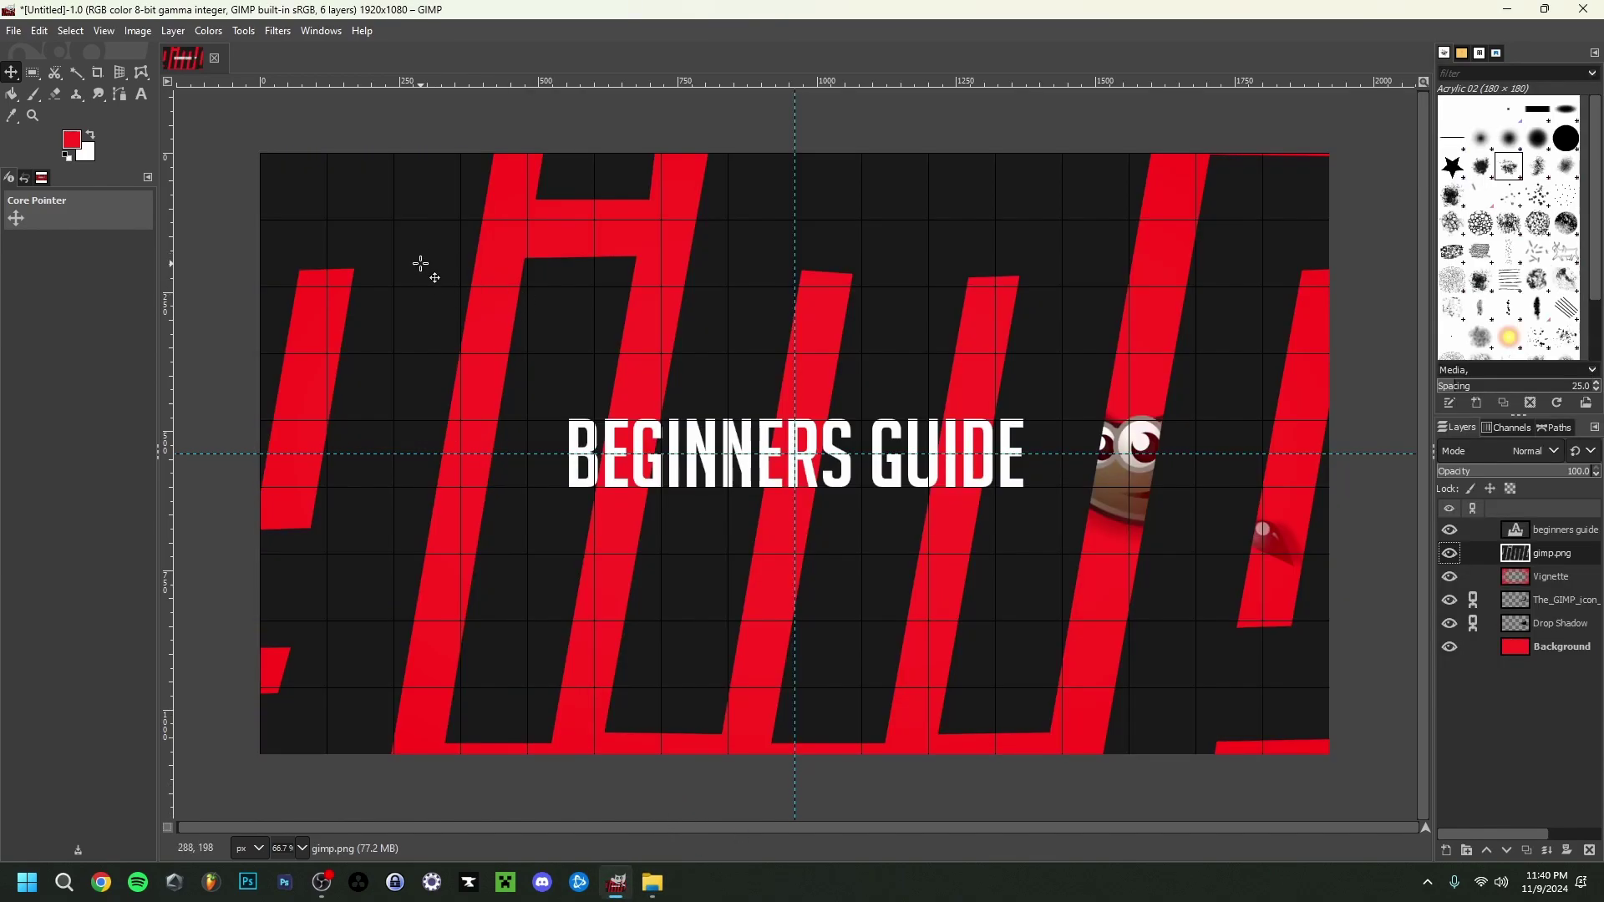
left_click_drag(1560, 553, 1564, 529)
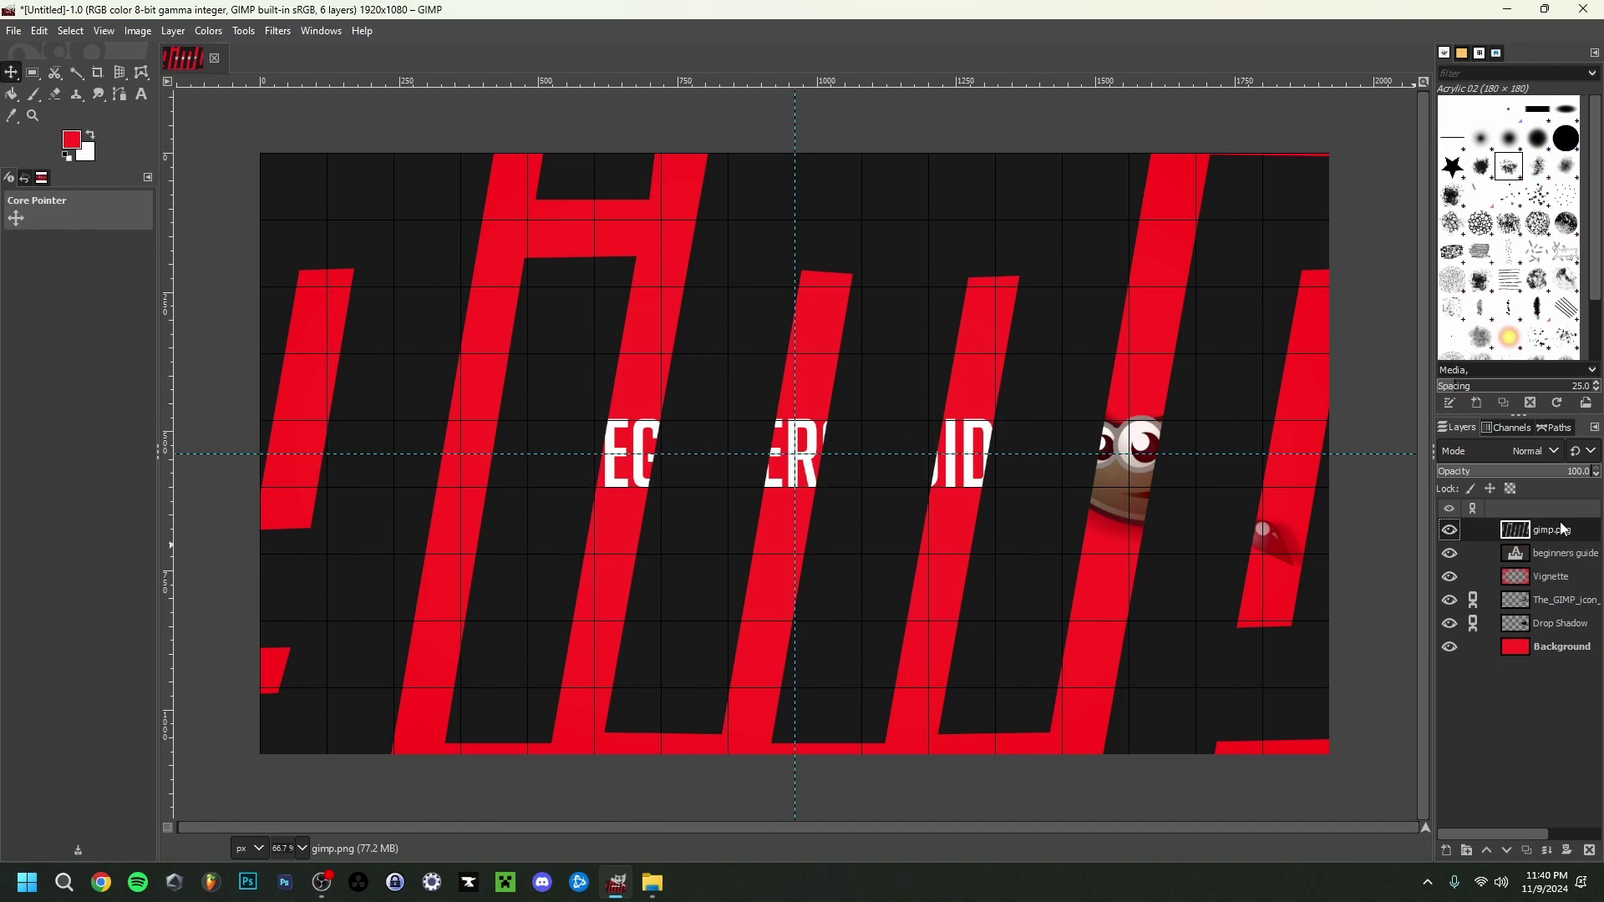
- Scale the gimp.png layer down to about 526 × 526 px and centre it on the vertical guide above the title text
left_click(122, 77)
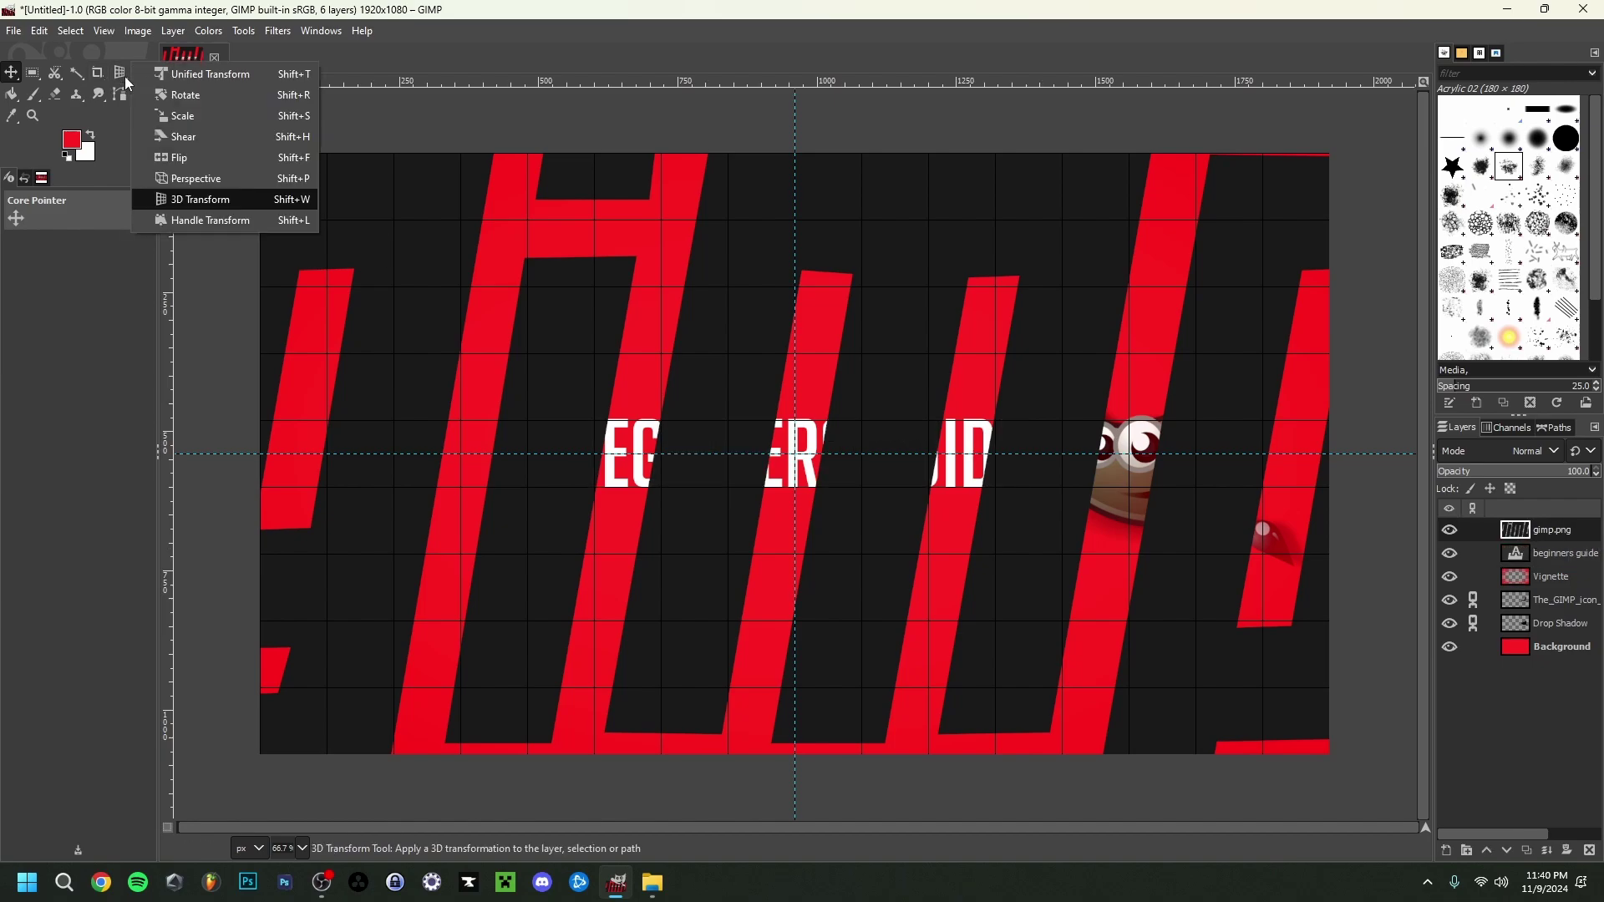
left_click(183, 115)
left_click(418, 226)
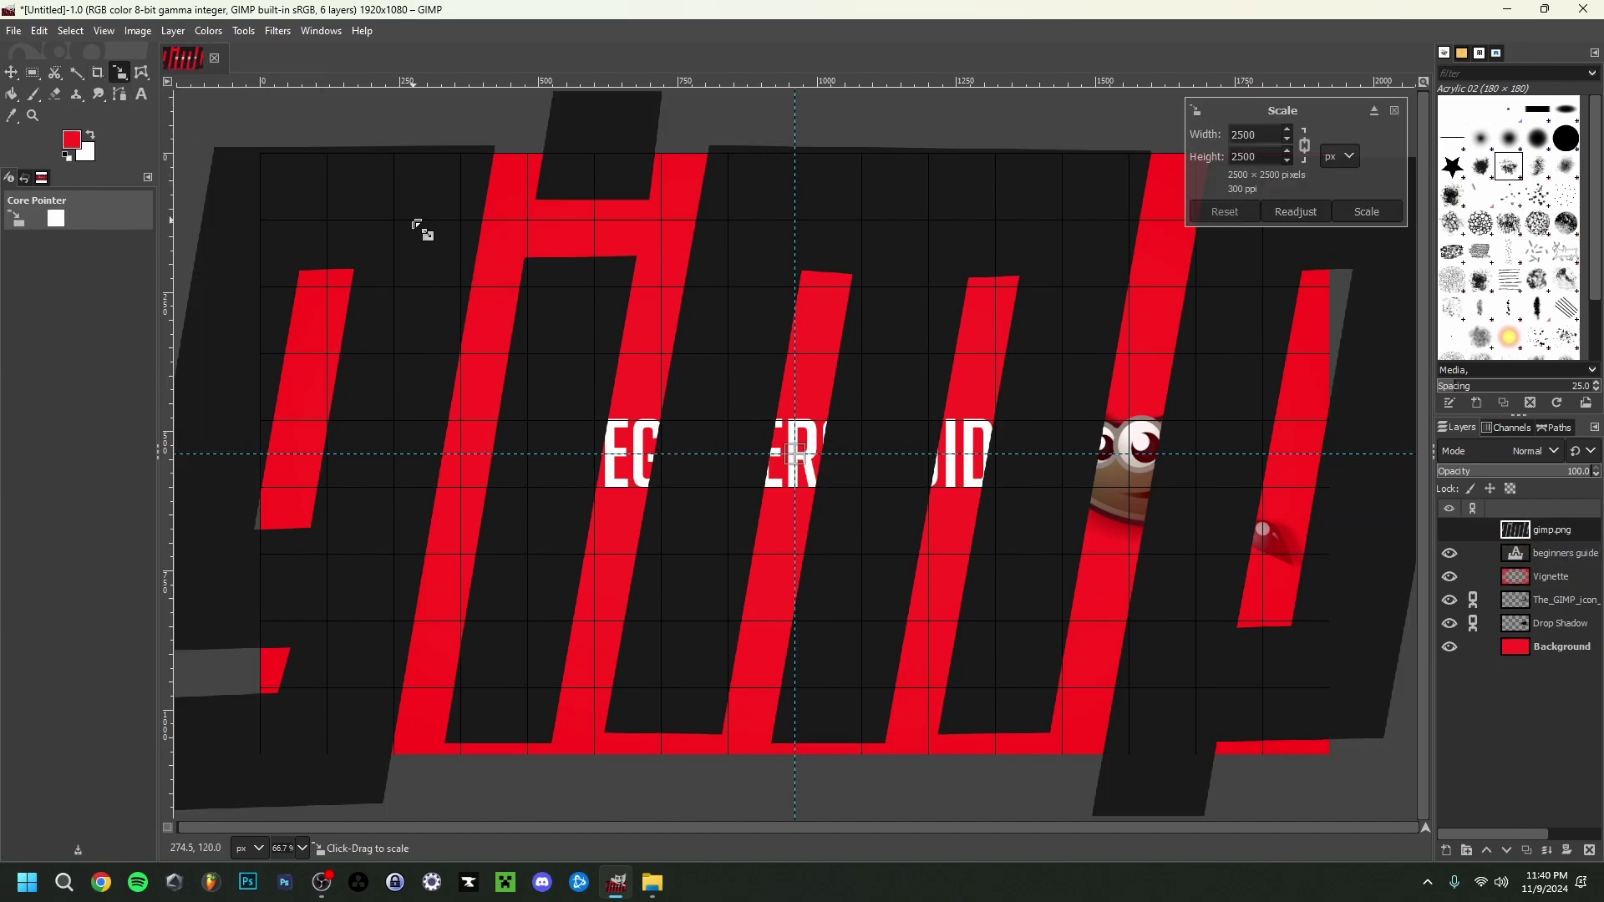
left_click_drag(423, 240, 772, 468)
left_click_drag(610, 488, 697, 393)
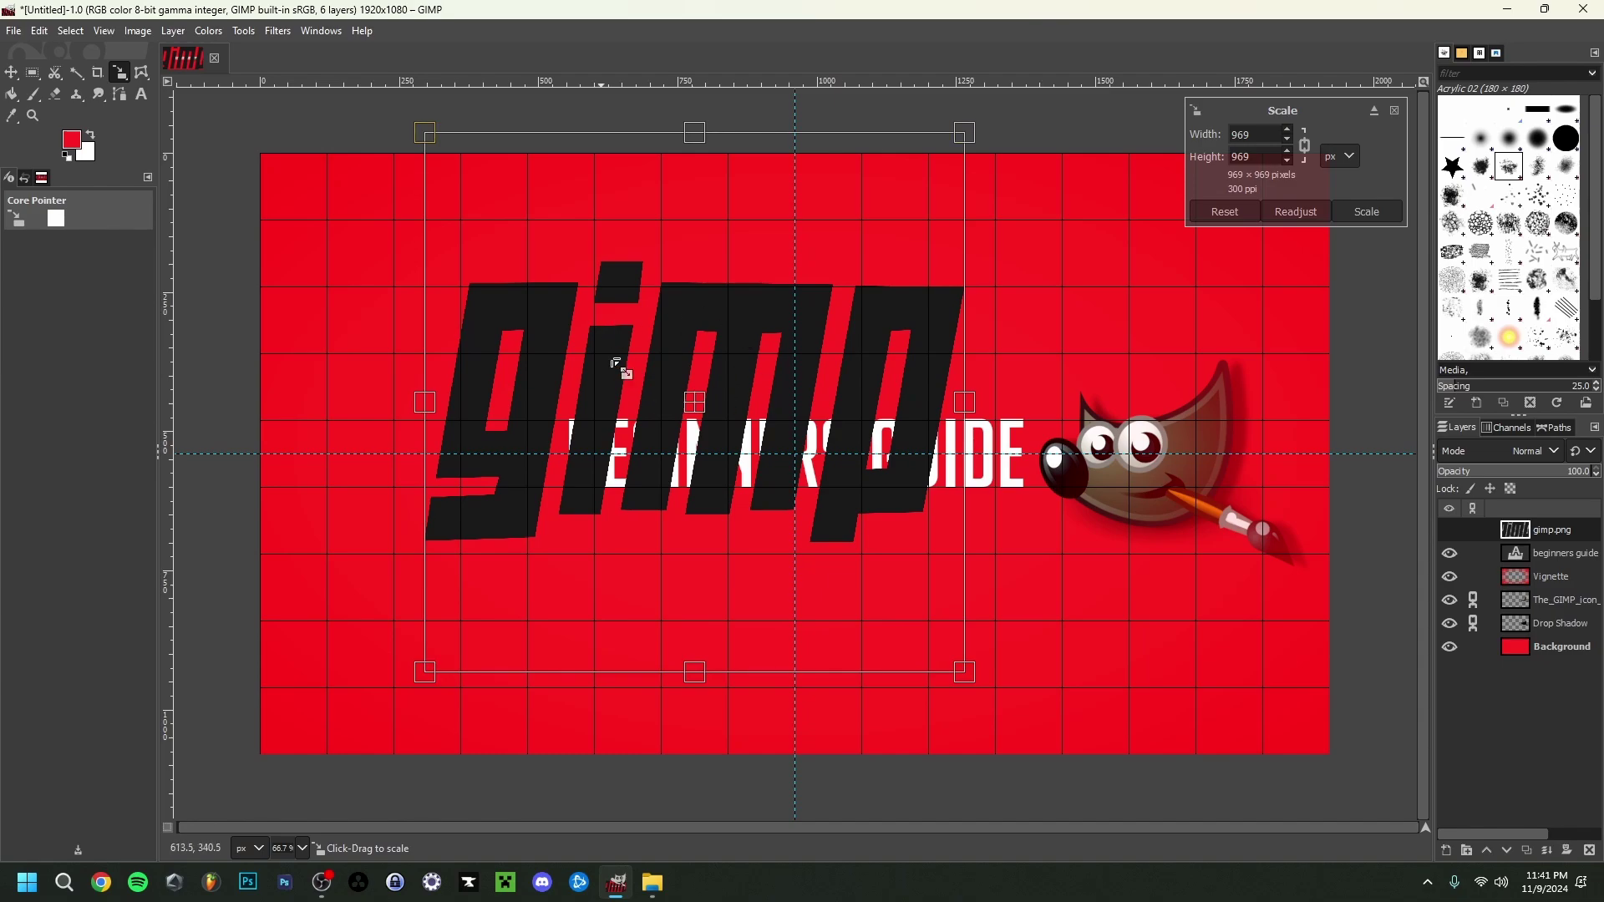
left_click(1305, 147)
left_click_drag(430, 141, 655, 203)
left_click(1306, 147)
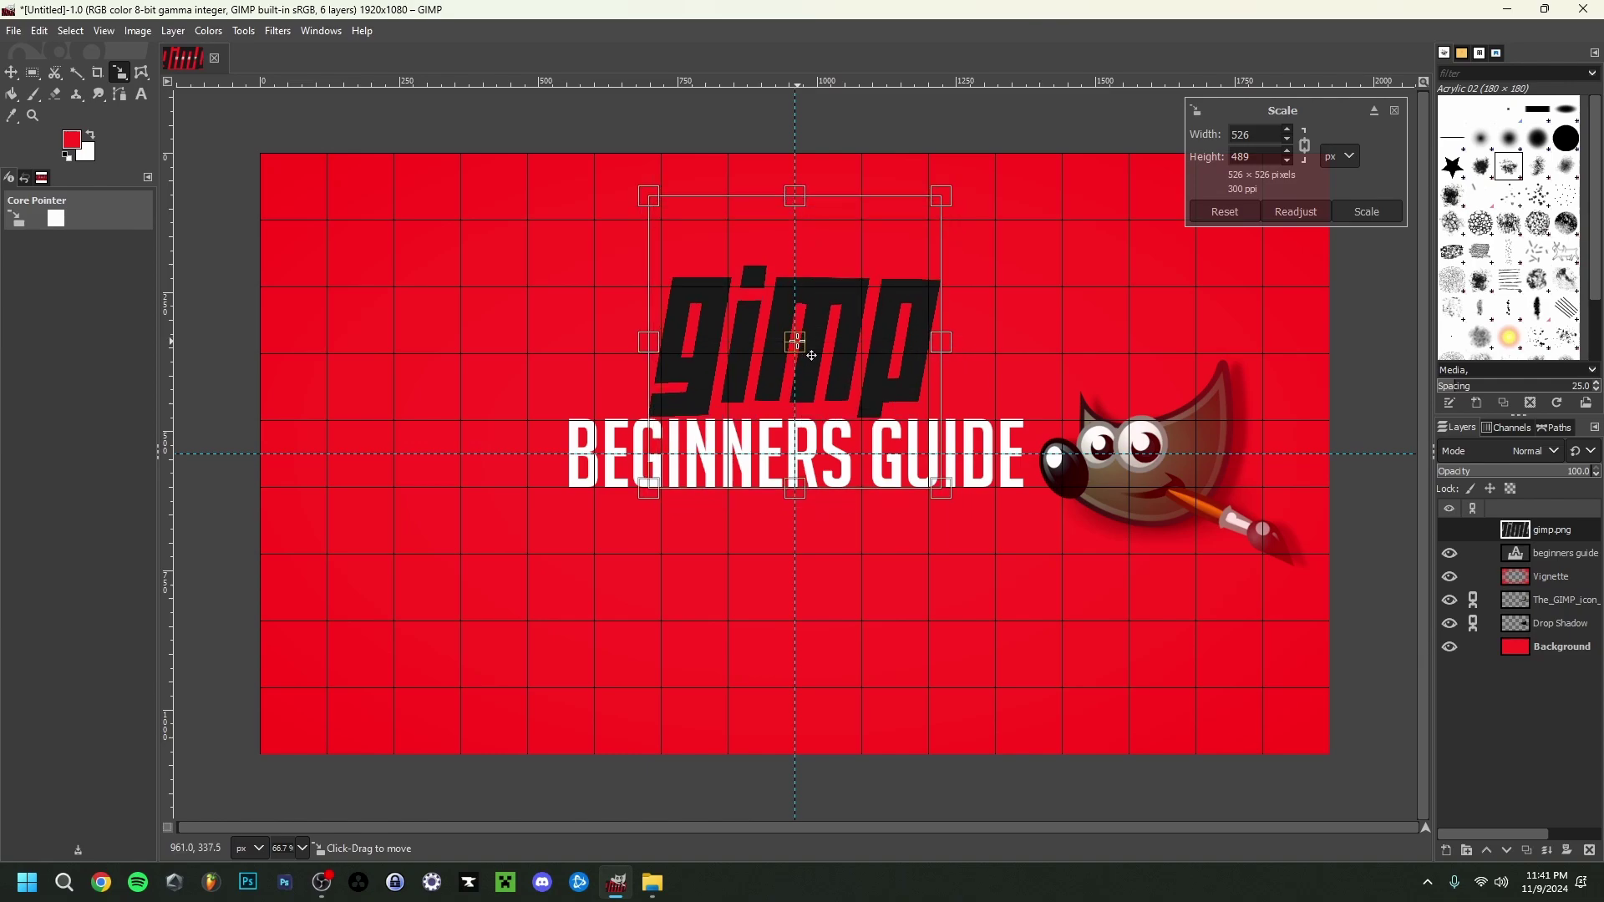
left_click_drag(811, 355, 811, 350)
- Reduce the gimp logo to about 504 × 504 px, recentre it above the title and apply the scaling
mouse_move(619, 898)
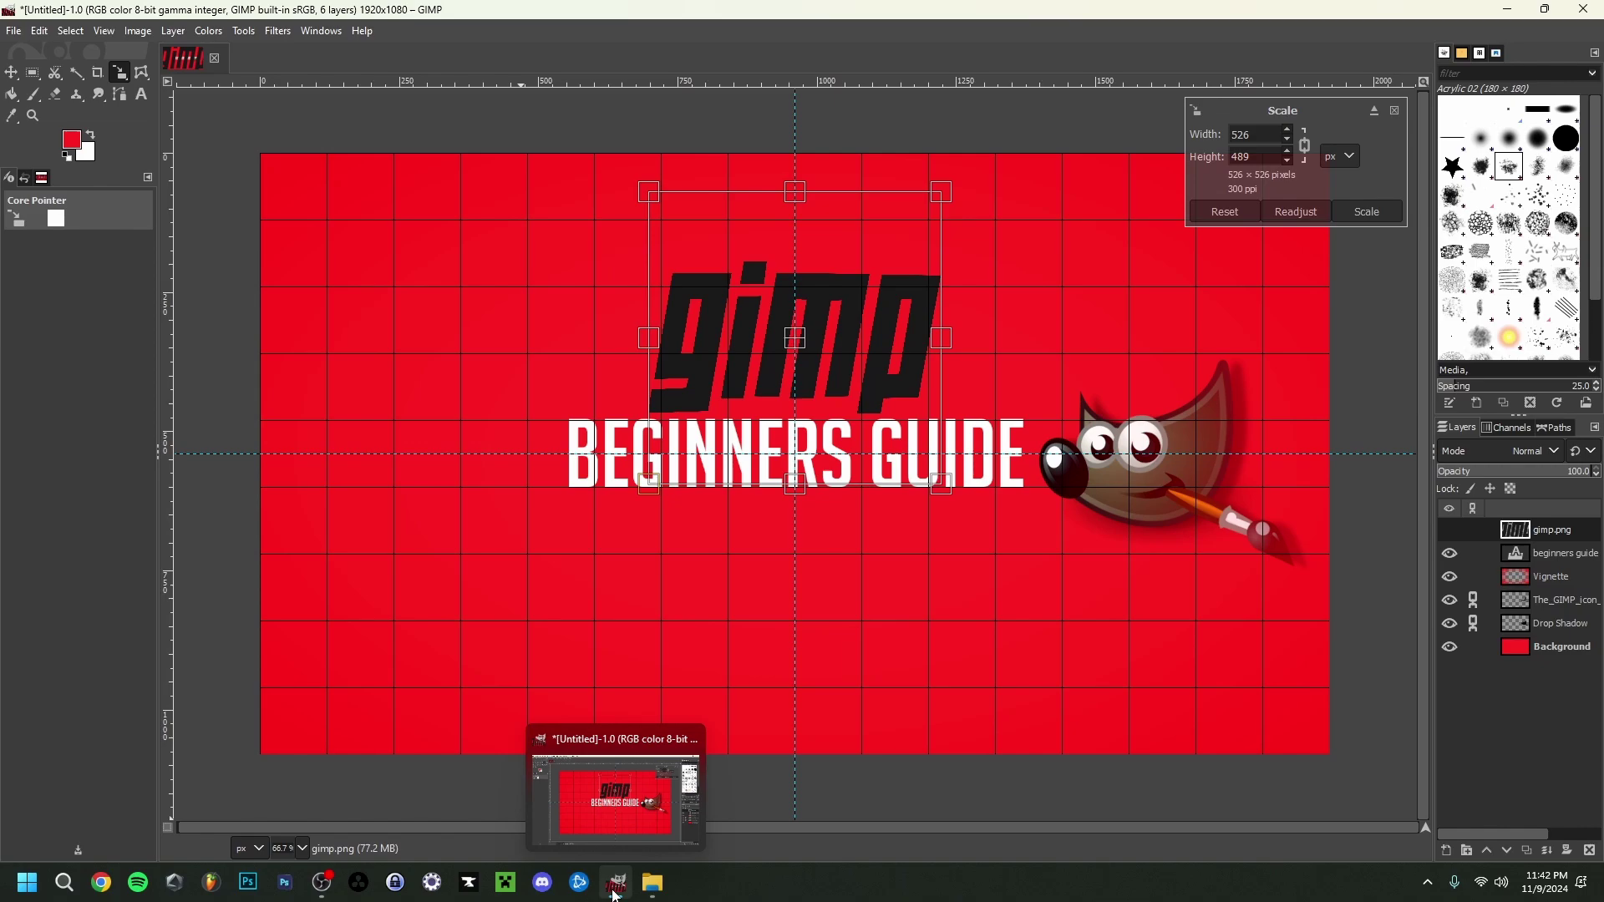
left_click_drag(941, 338, 913, 315)
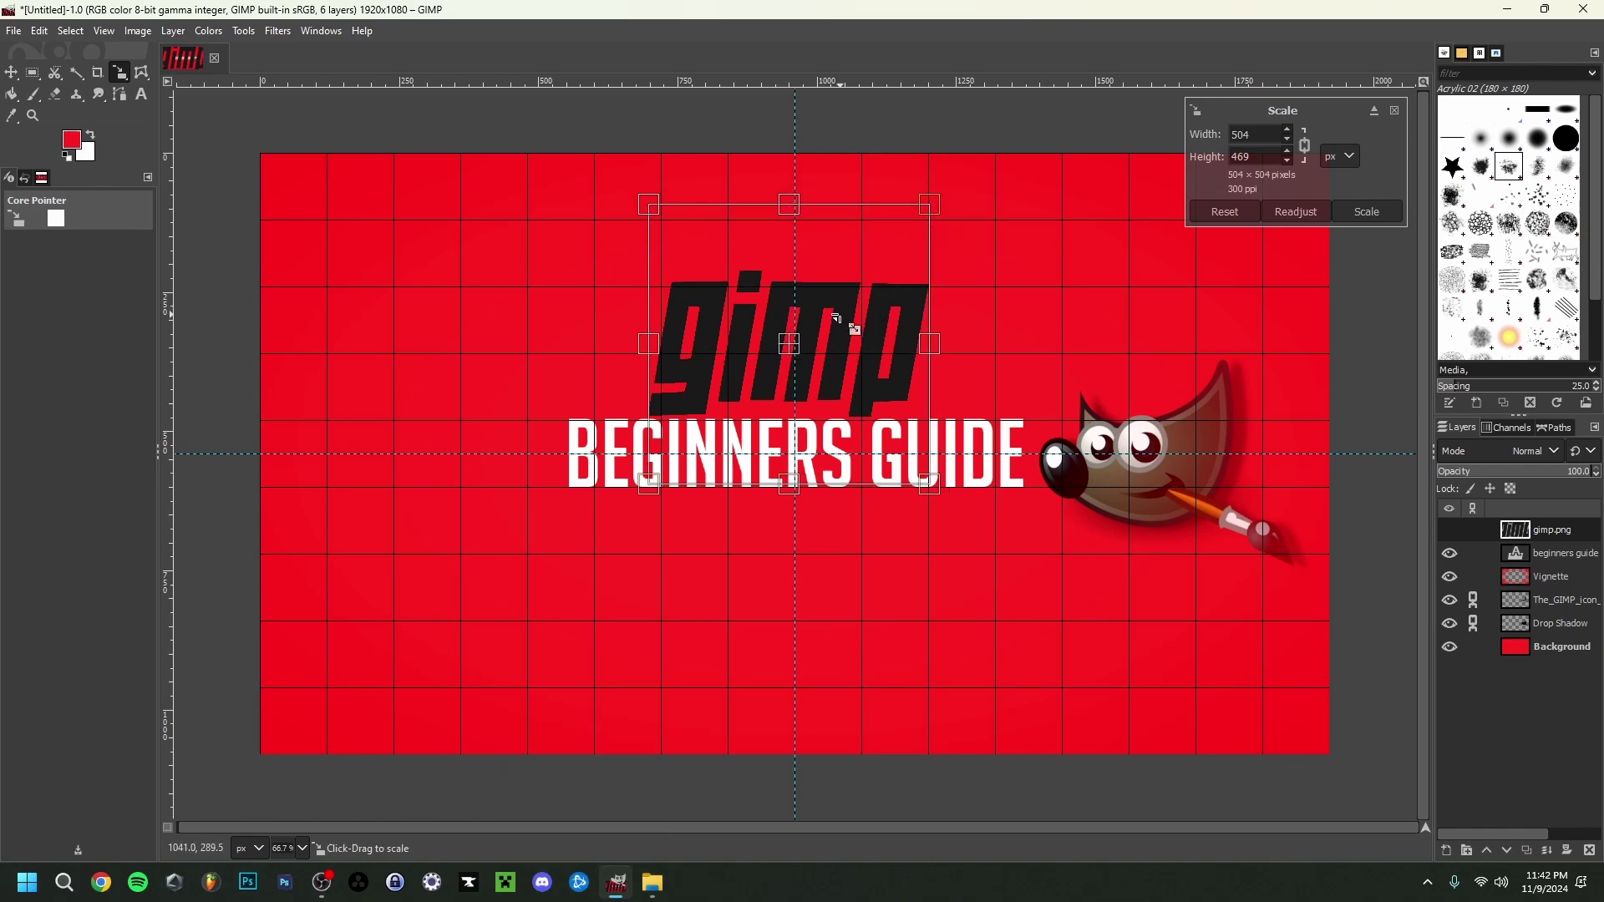
left_click_drag(809, 356, 825, 306)
left_click(1367, 211)
key("m")
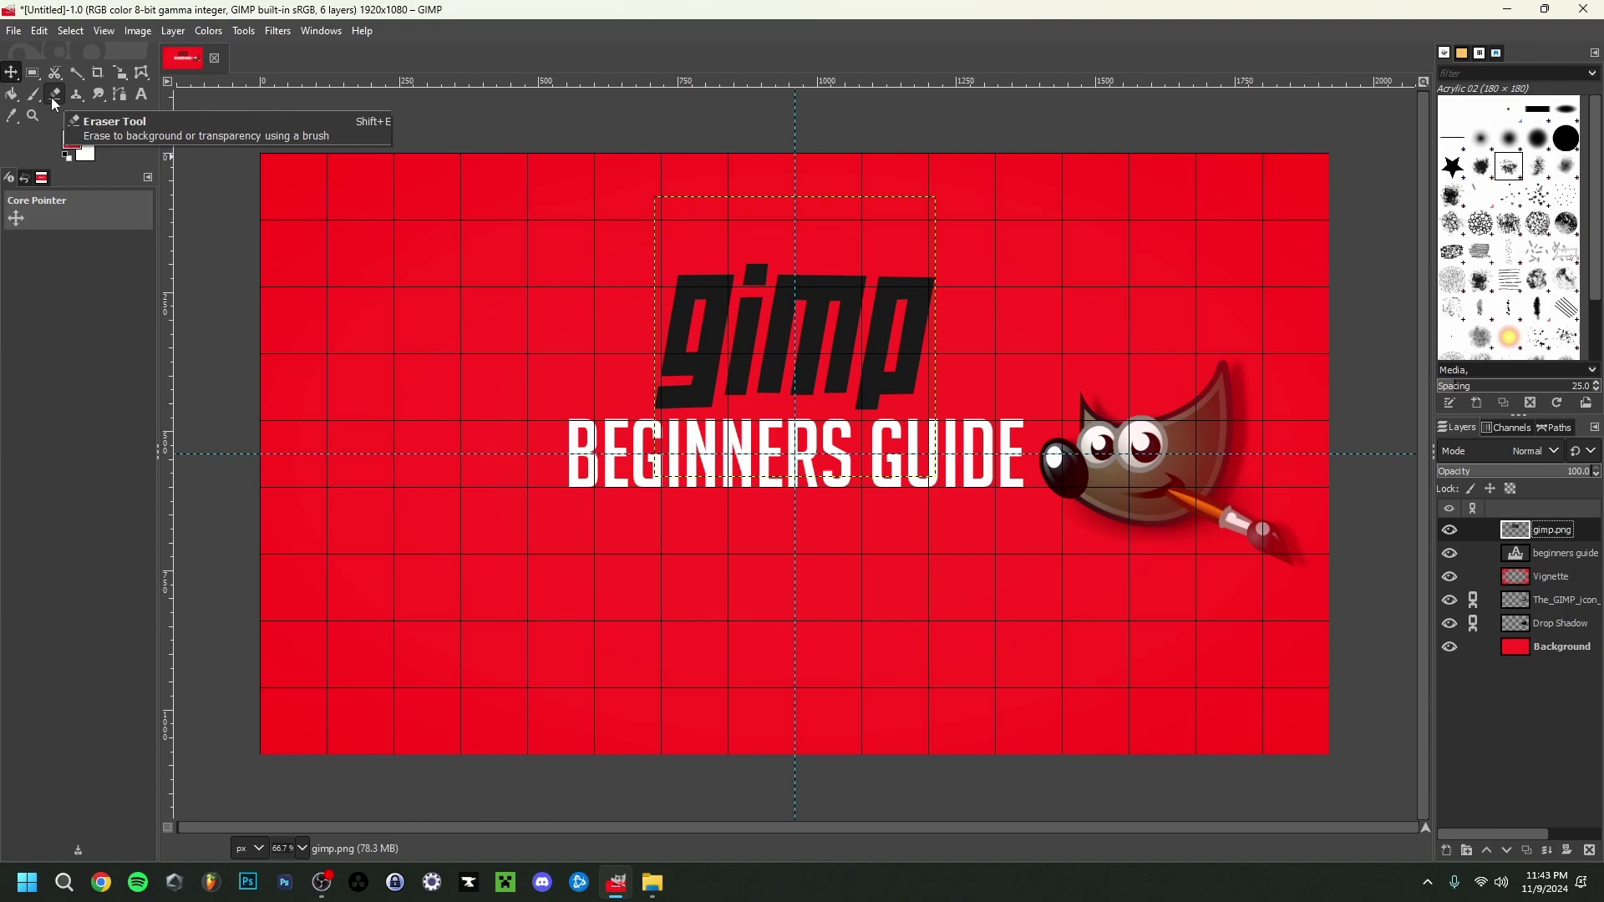
- Make white the foreground color and bucket-fill all the letters of the gimp logo with it
left_click(9, 99)
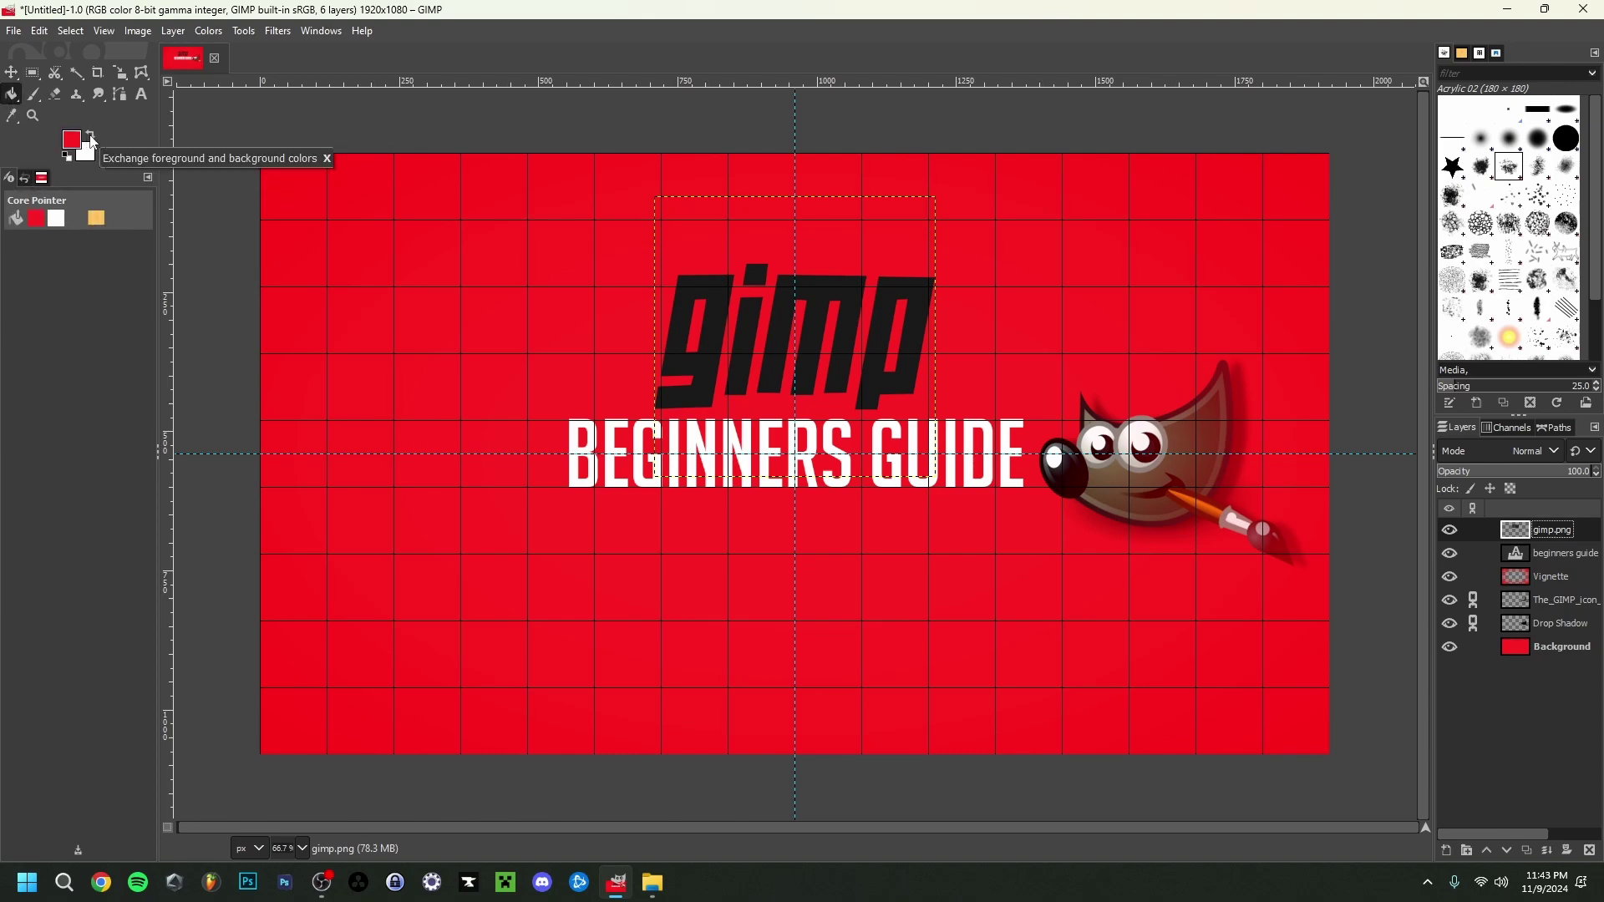
left_click(90, 137)
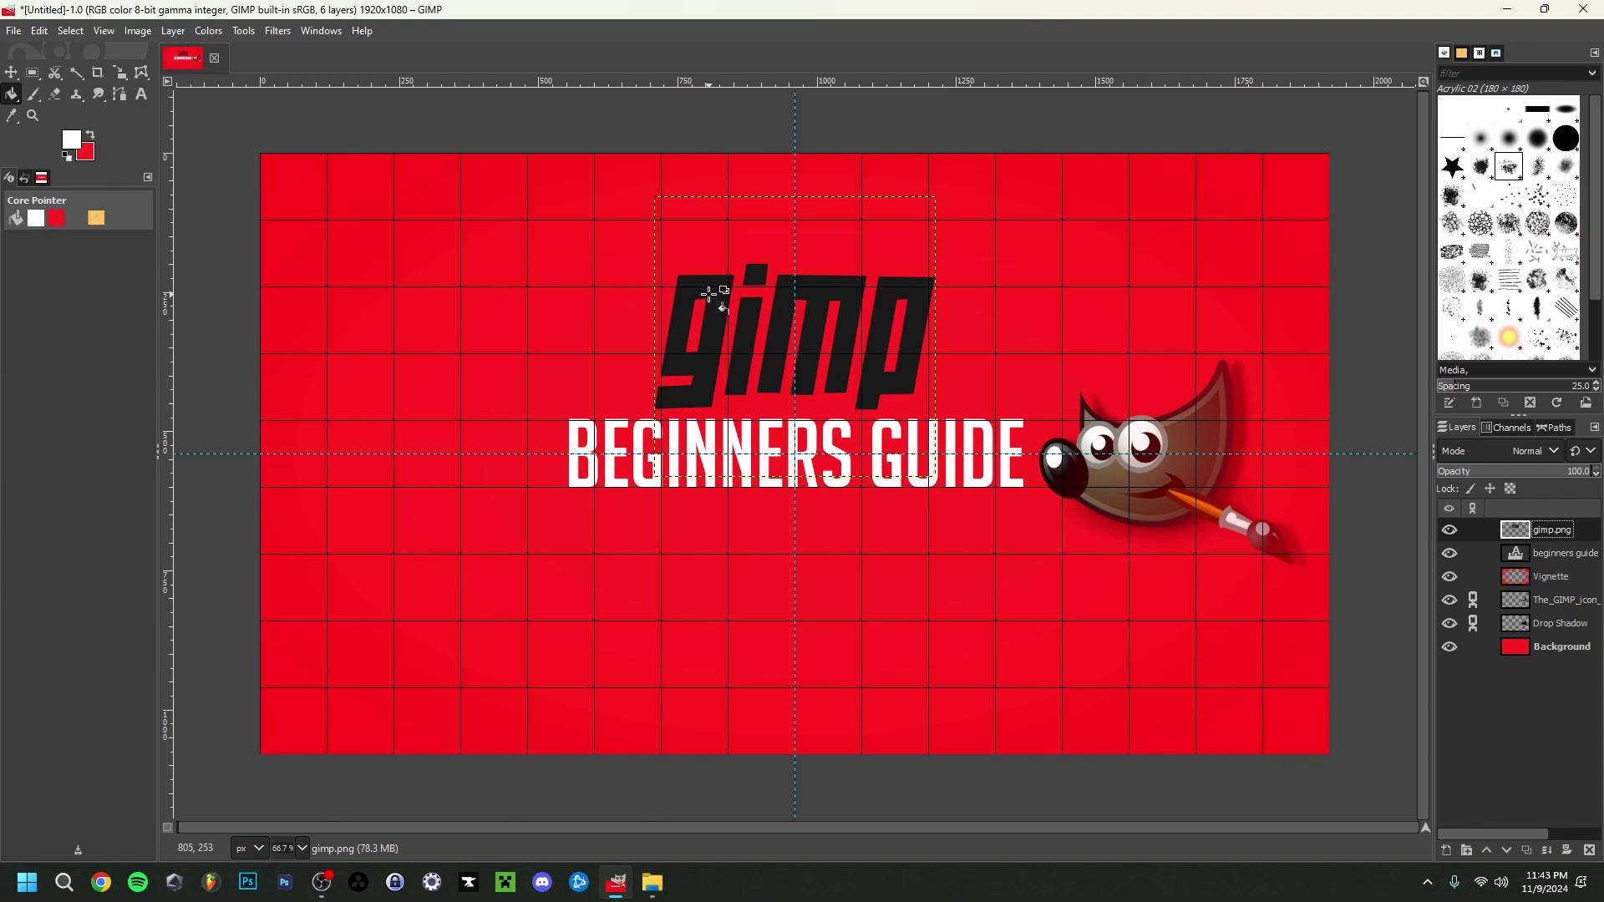
left_click(725, 328)
left_click(746, 334)
left_click(760, 275)
left_click(782, 329)
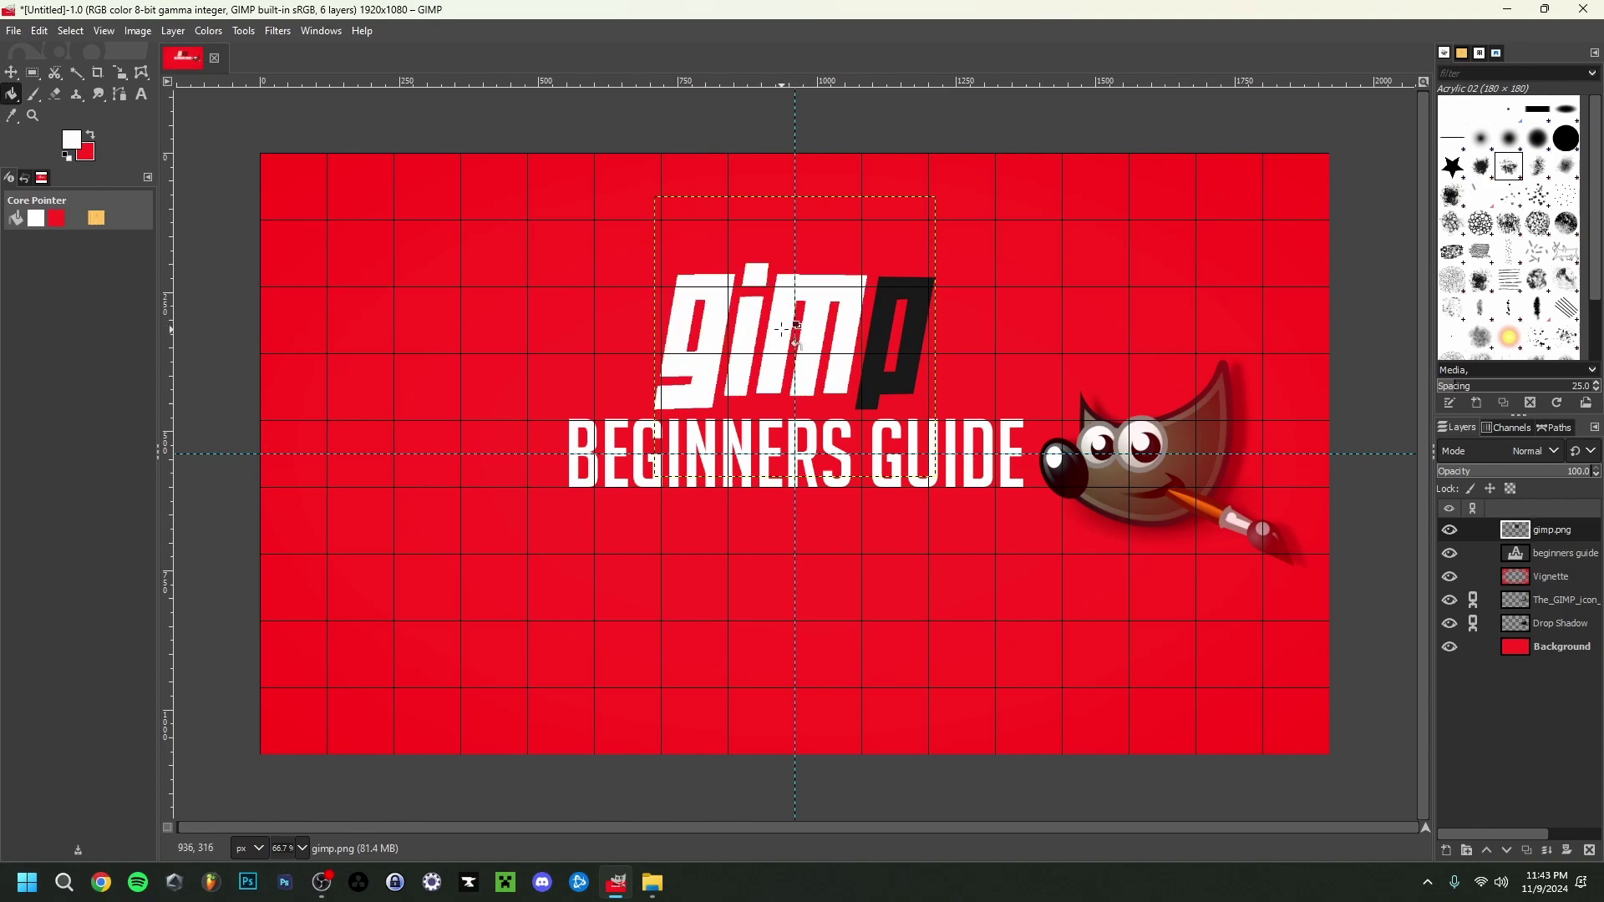
left_click(886, 334)
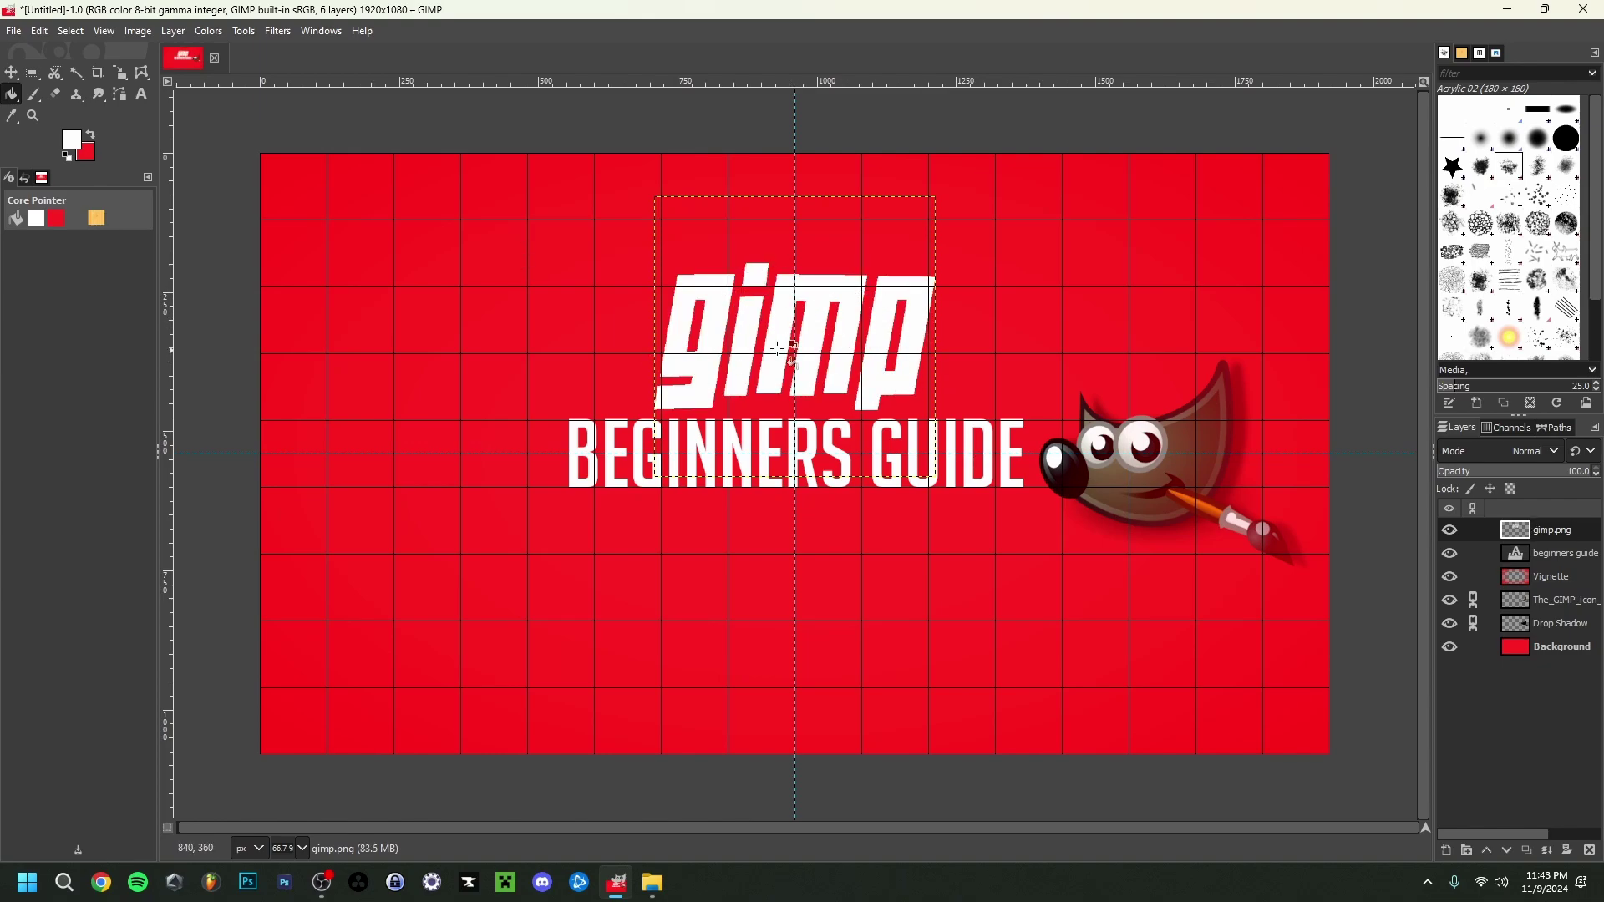
- Swap the foreground and background colors back and nudge the gimp logo slightly upward from the title
key("x")
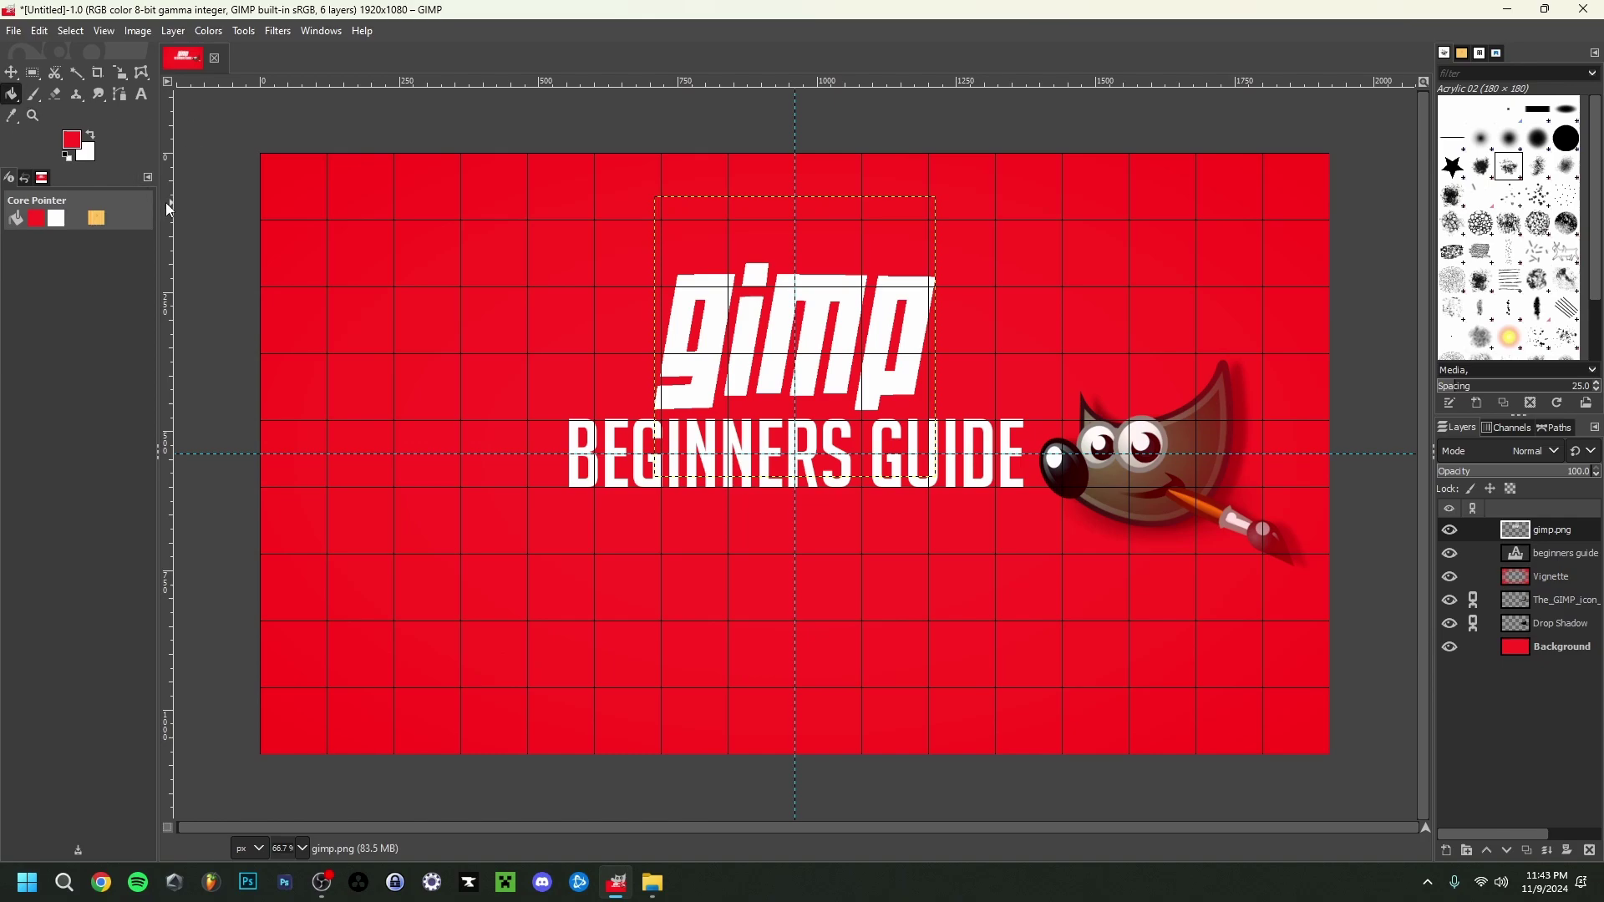
key("m")
left_click_drag(818, 310, 818, 304)
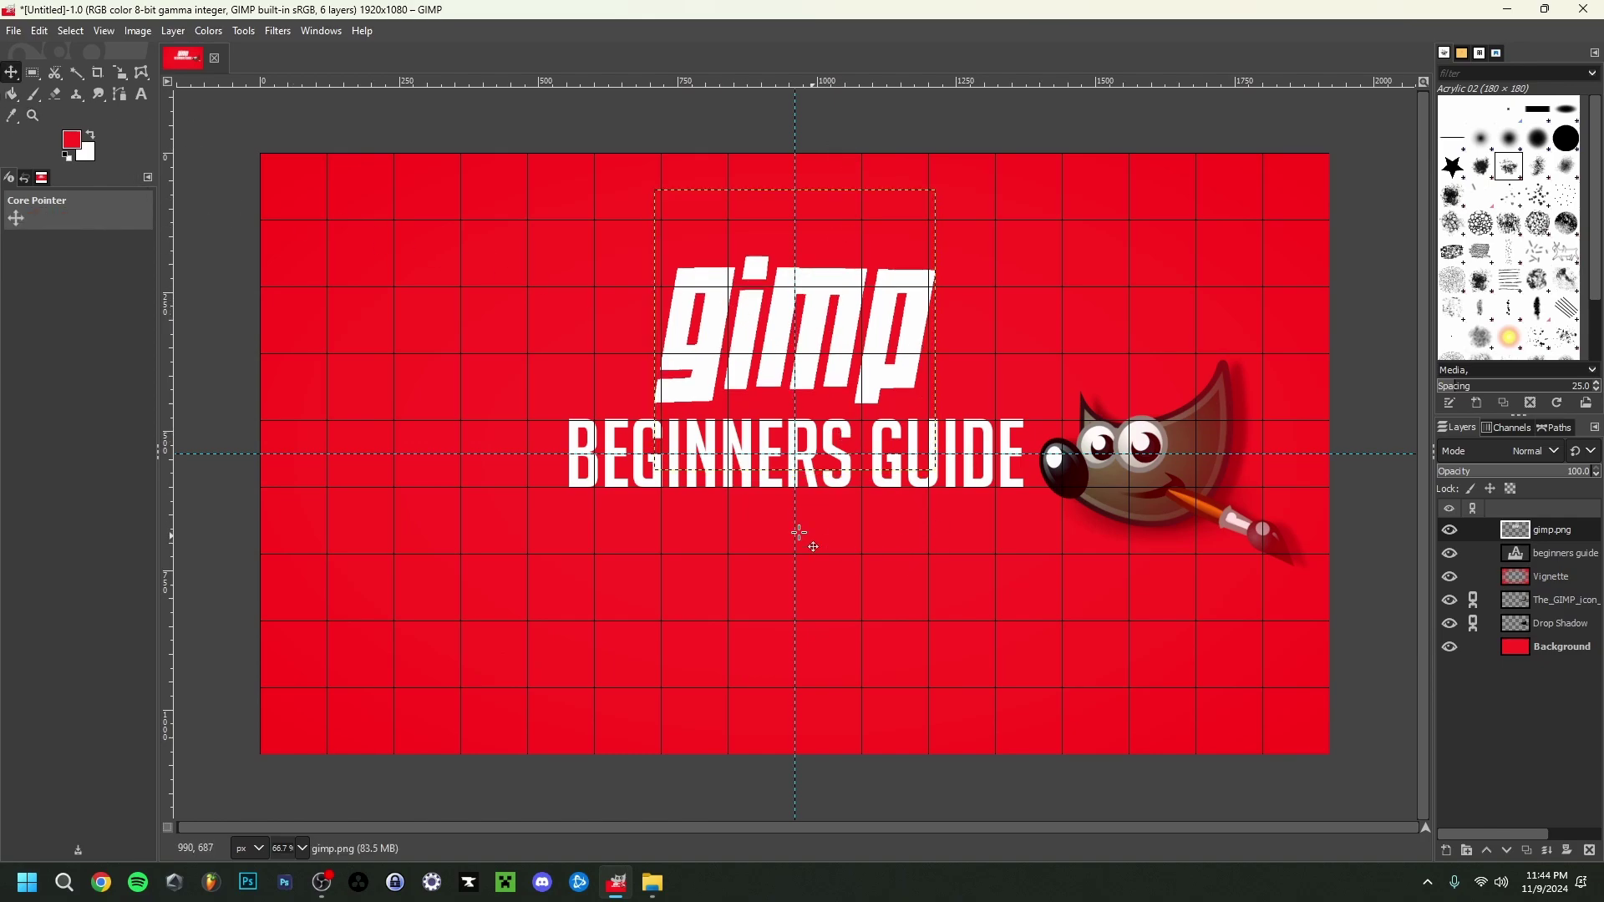
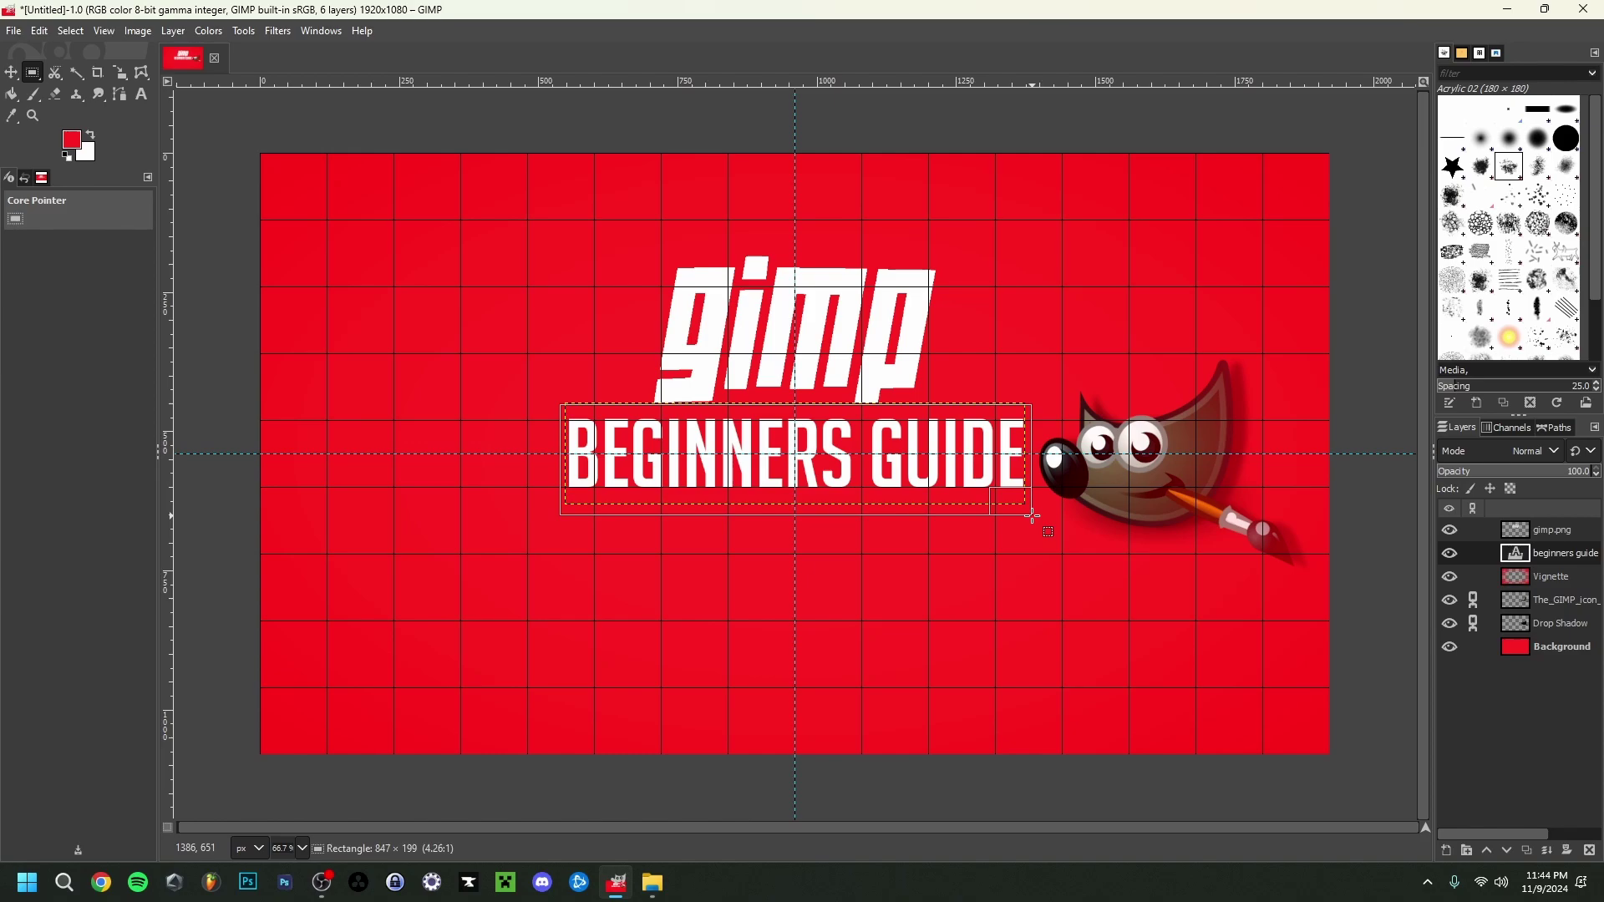
- Finish the rectangular selection around the title and add a transparent layer named "Rectangle" at the top of the layer stack
key("Return")
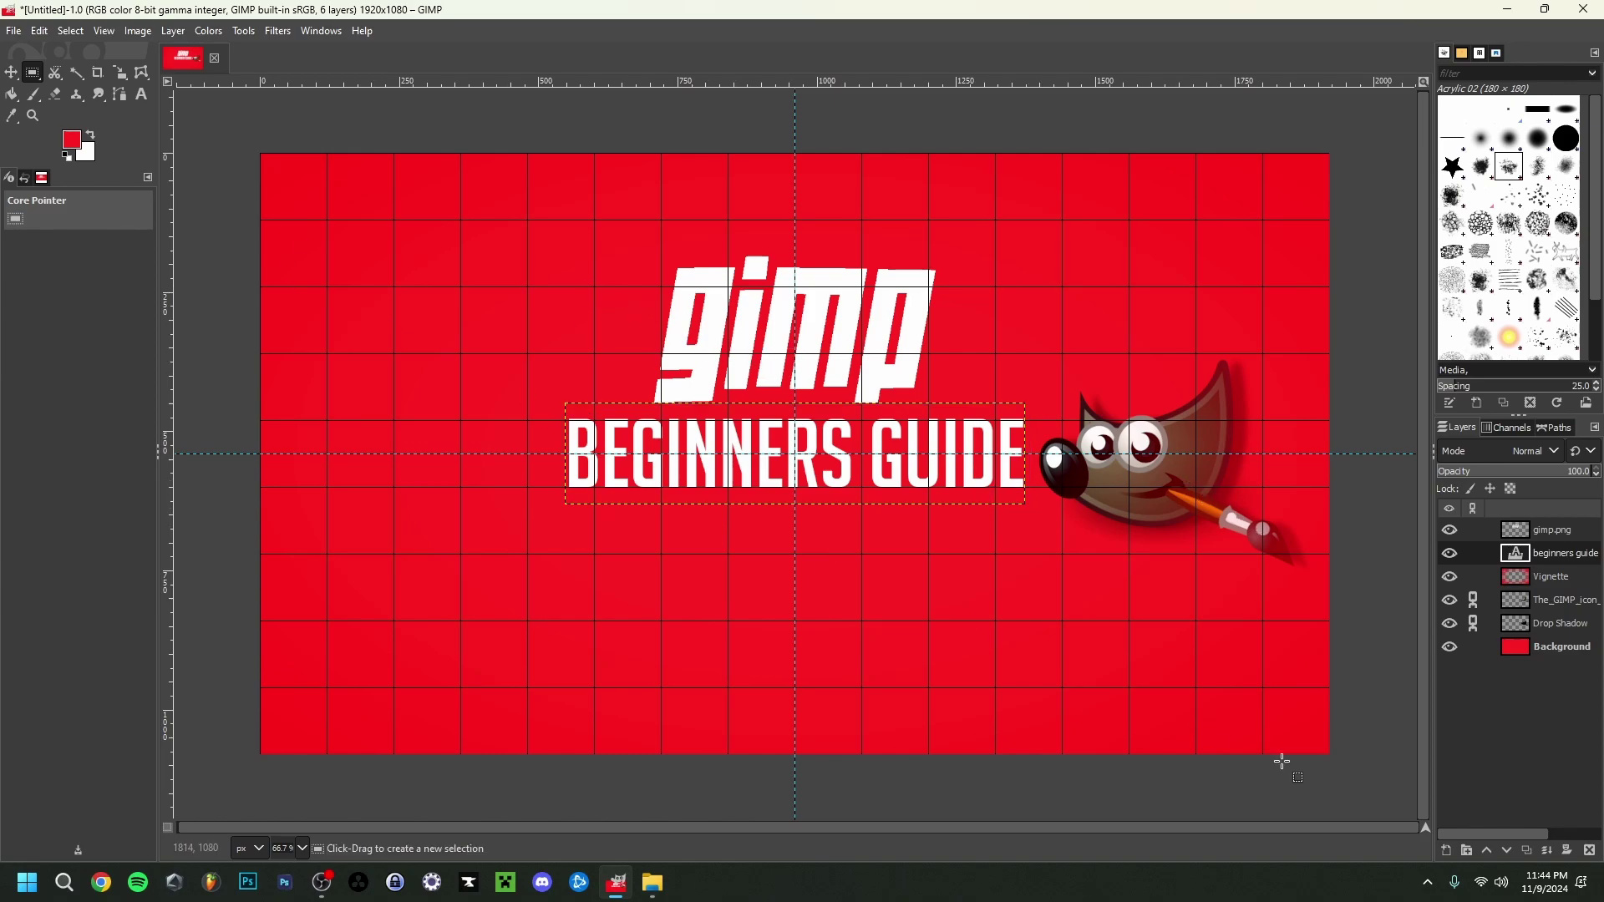
left_click(1448, 851)
type("Recta")
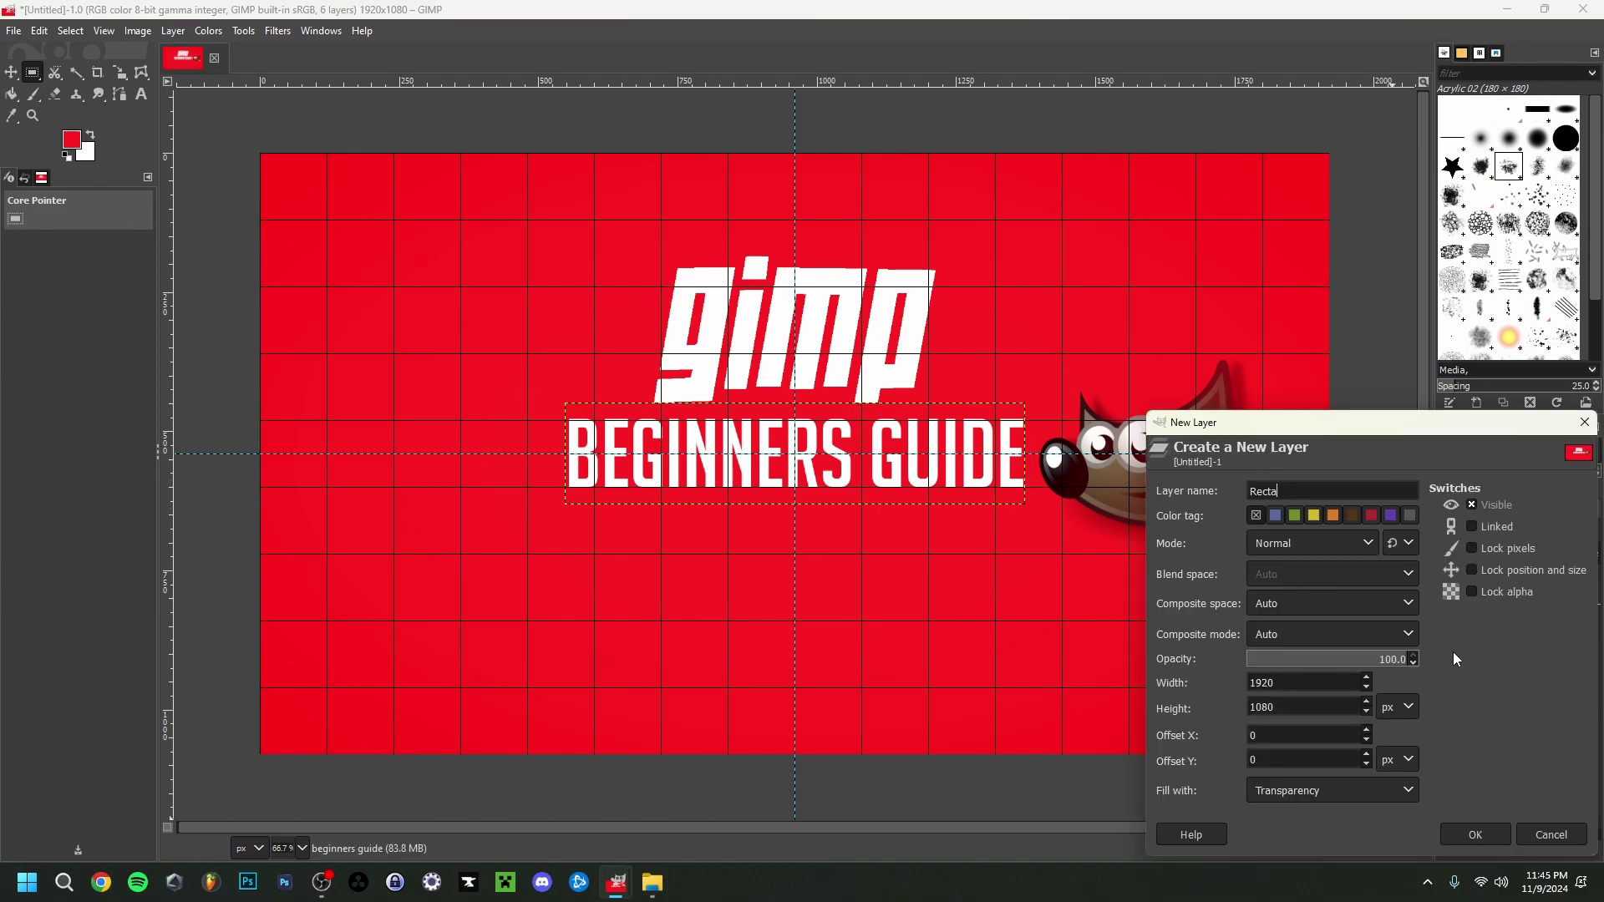
type("ngle")
left_click(1476, 835)
left_click_drag(1546, 553, 1561, 524)
- Fill the selection on the Rectangle layer with a slightly adjusted bright red, and move the layer below the title text layer
left_click(10, 95)
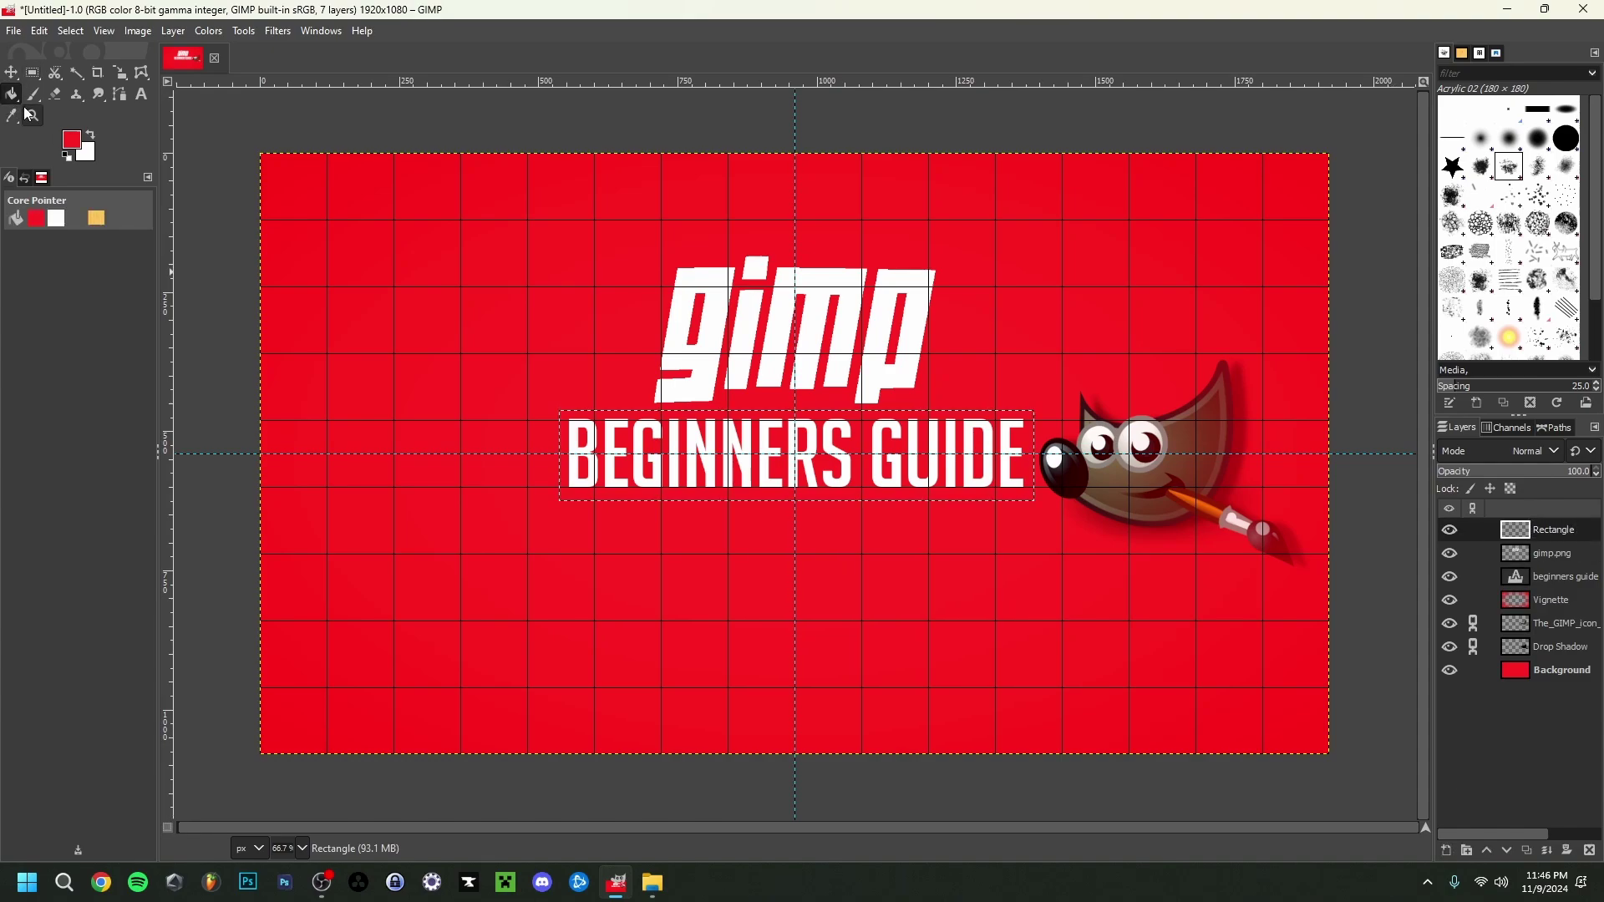
left_click(73, 140)
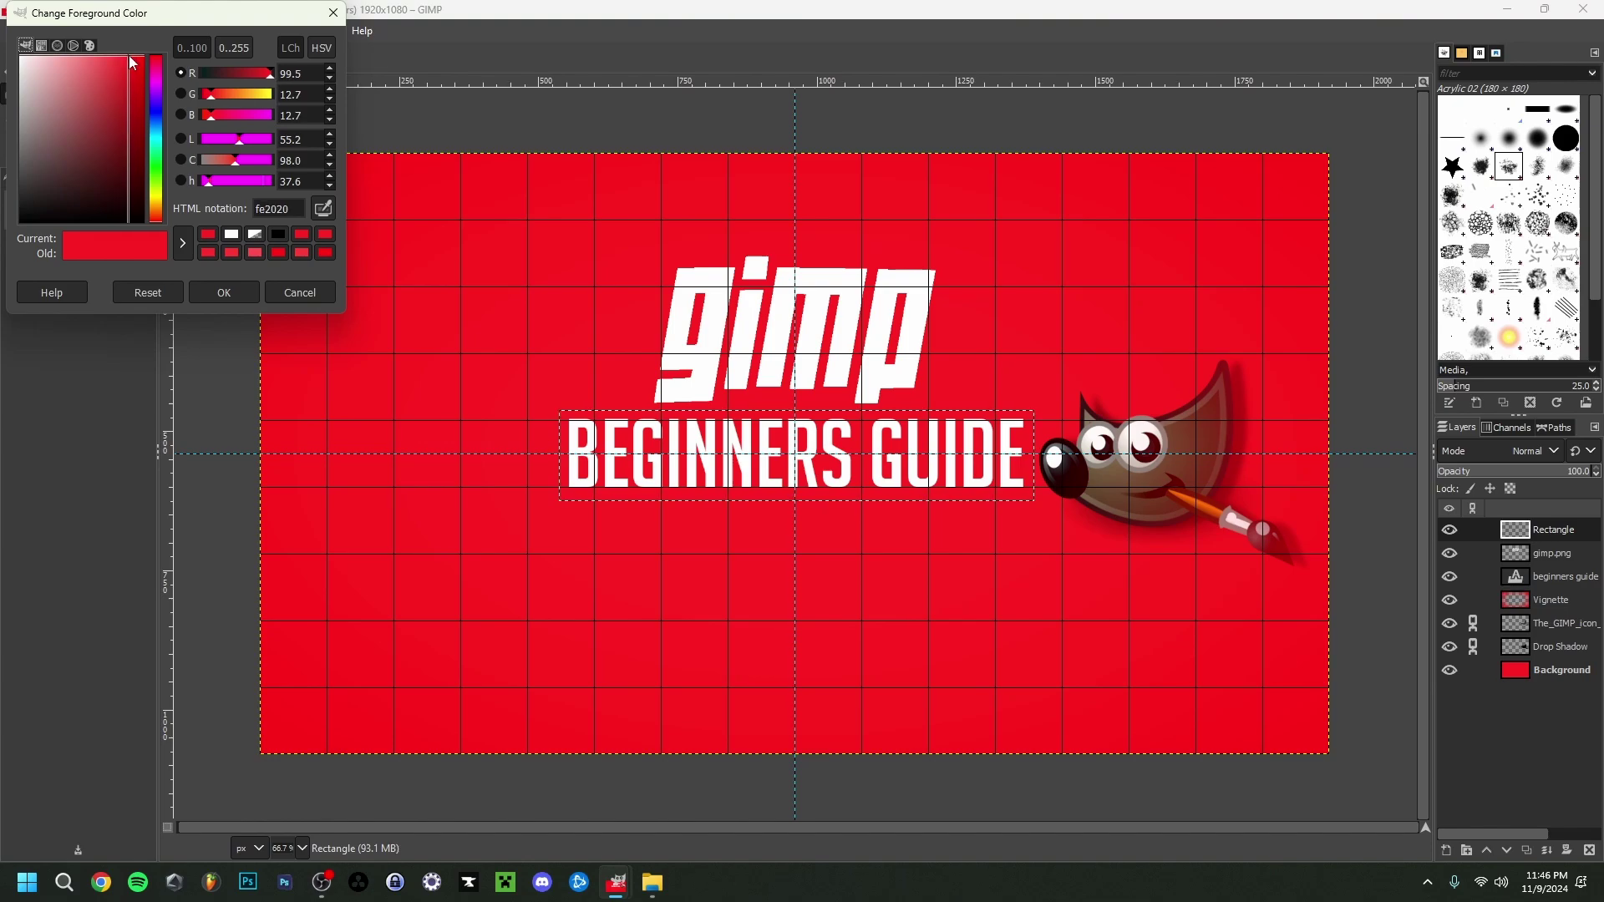
left_click_drag(129, 56, 132, 53)
key("Return")
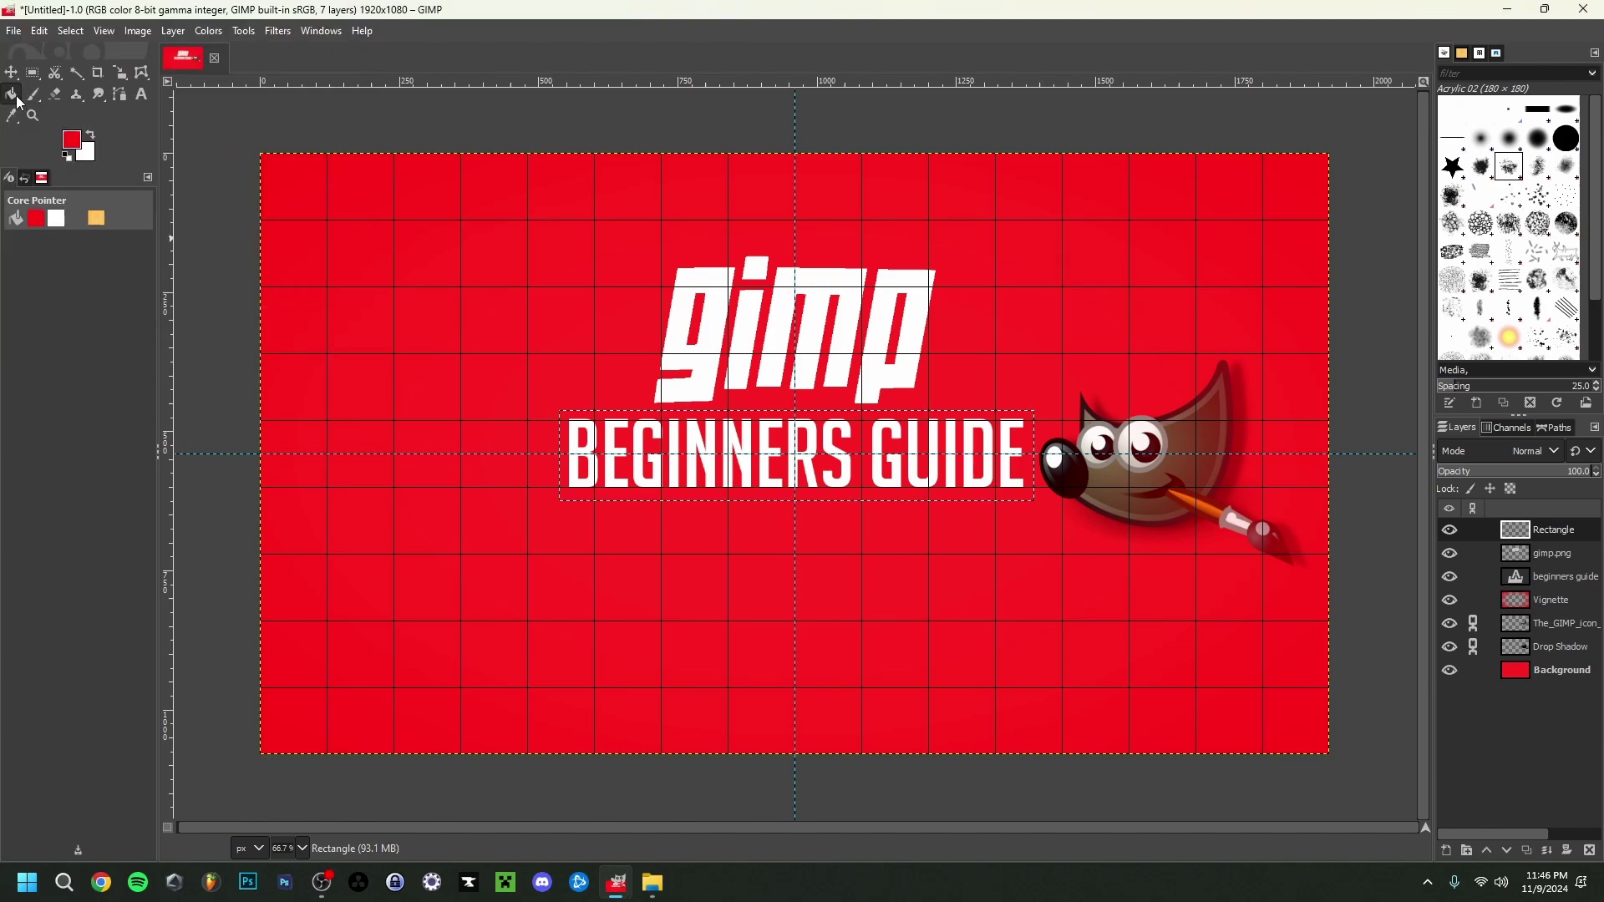
left_click(568, 489)
key("m")
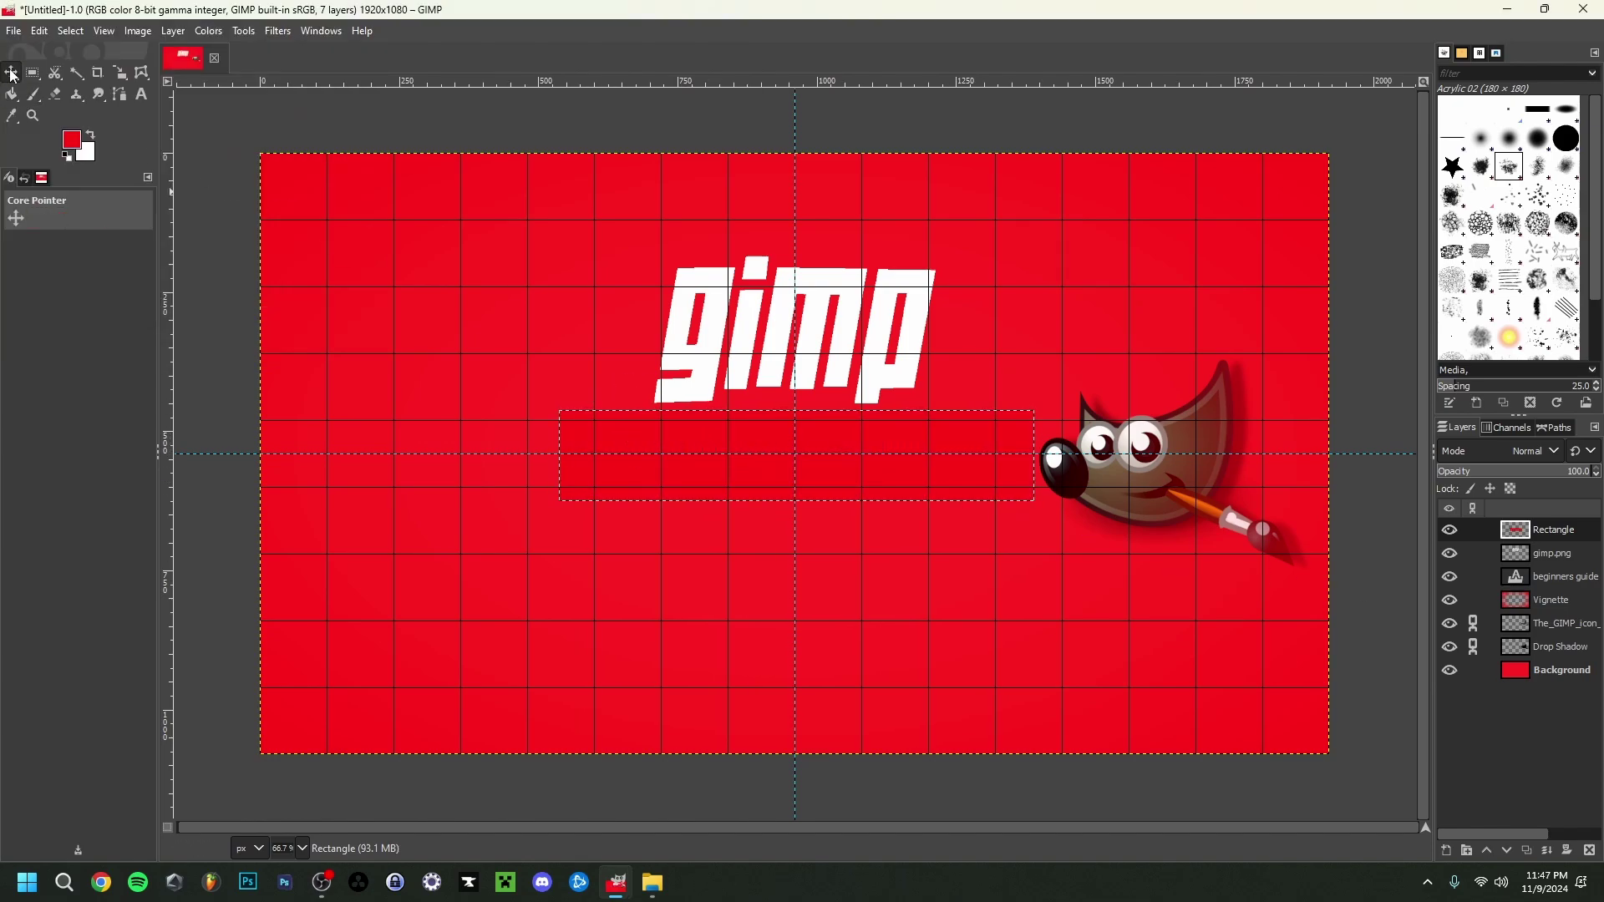
left_click_drag(1557, 530, 1552, 587)
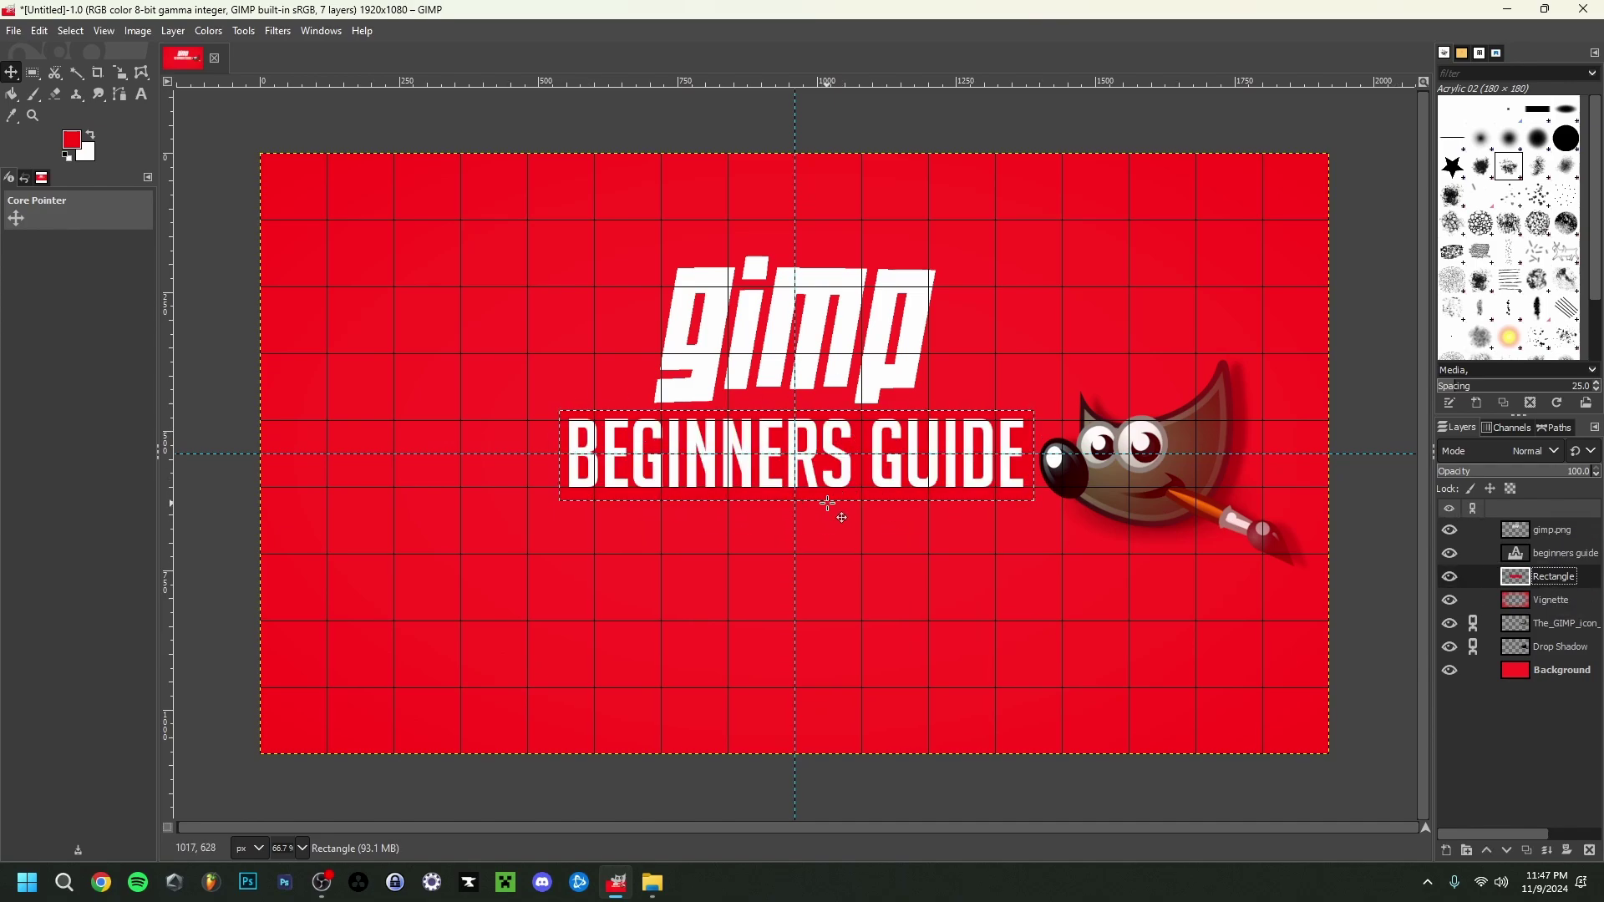
- Select the Rectangle layer's filled area with Alpha to Selection and convert the selection to a path
left_click(71, 31)
left_click(96, 79)
right_click(1588, 585)
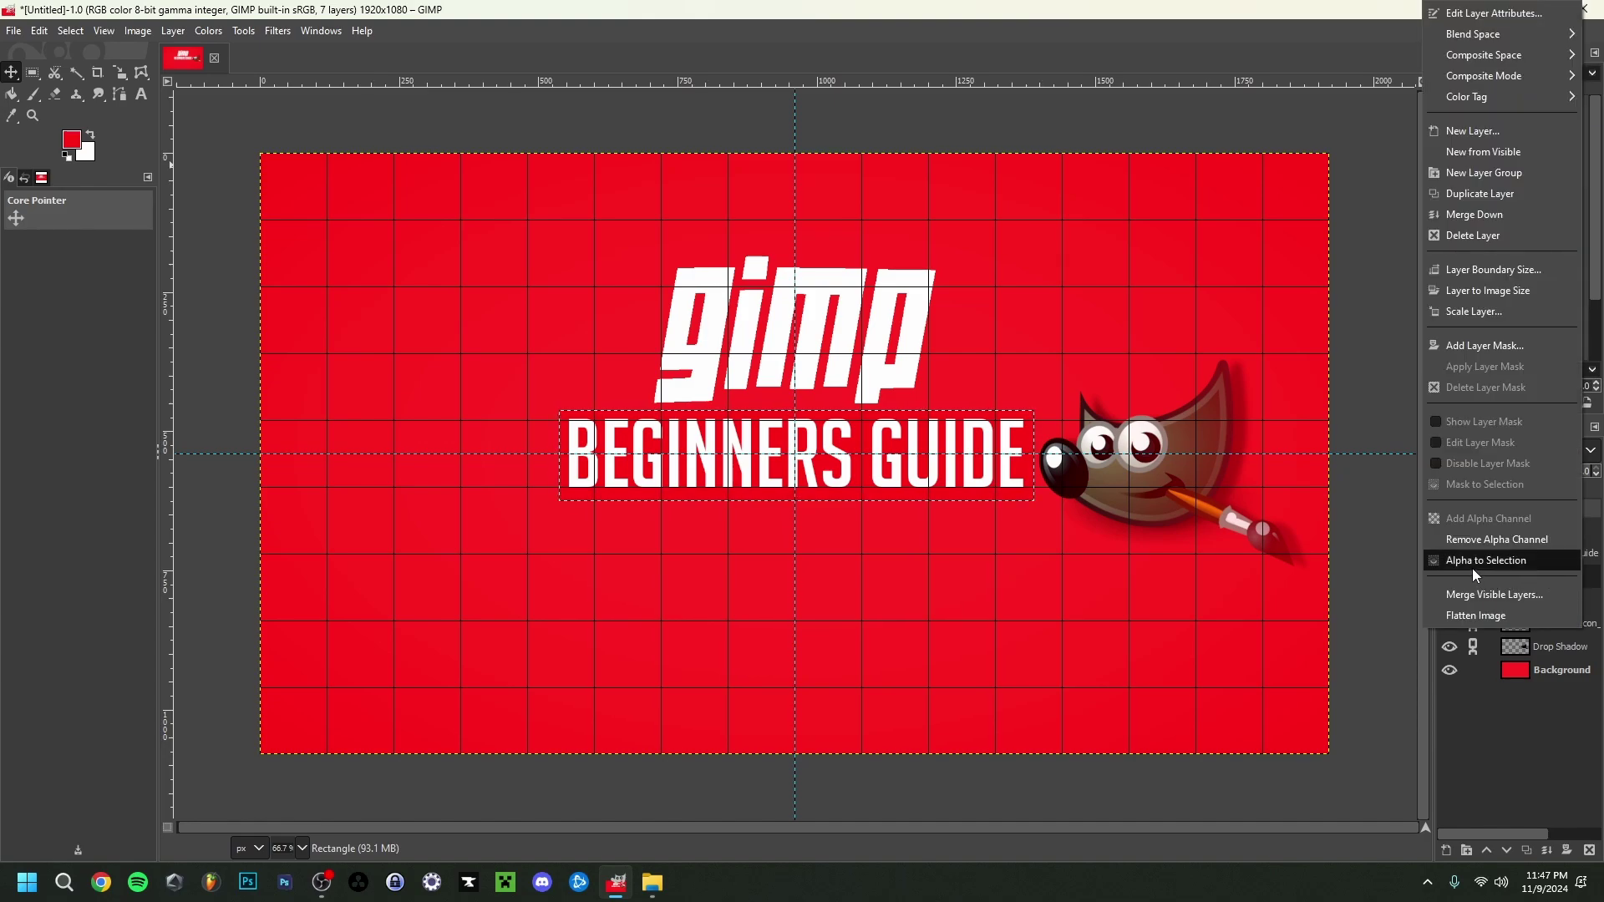
left_click(1470, 565)
left_click(64, 32)
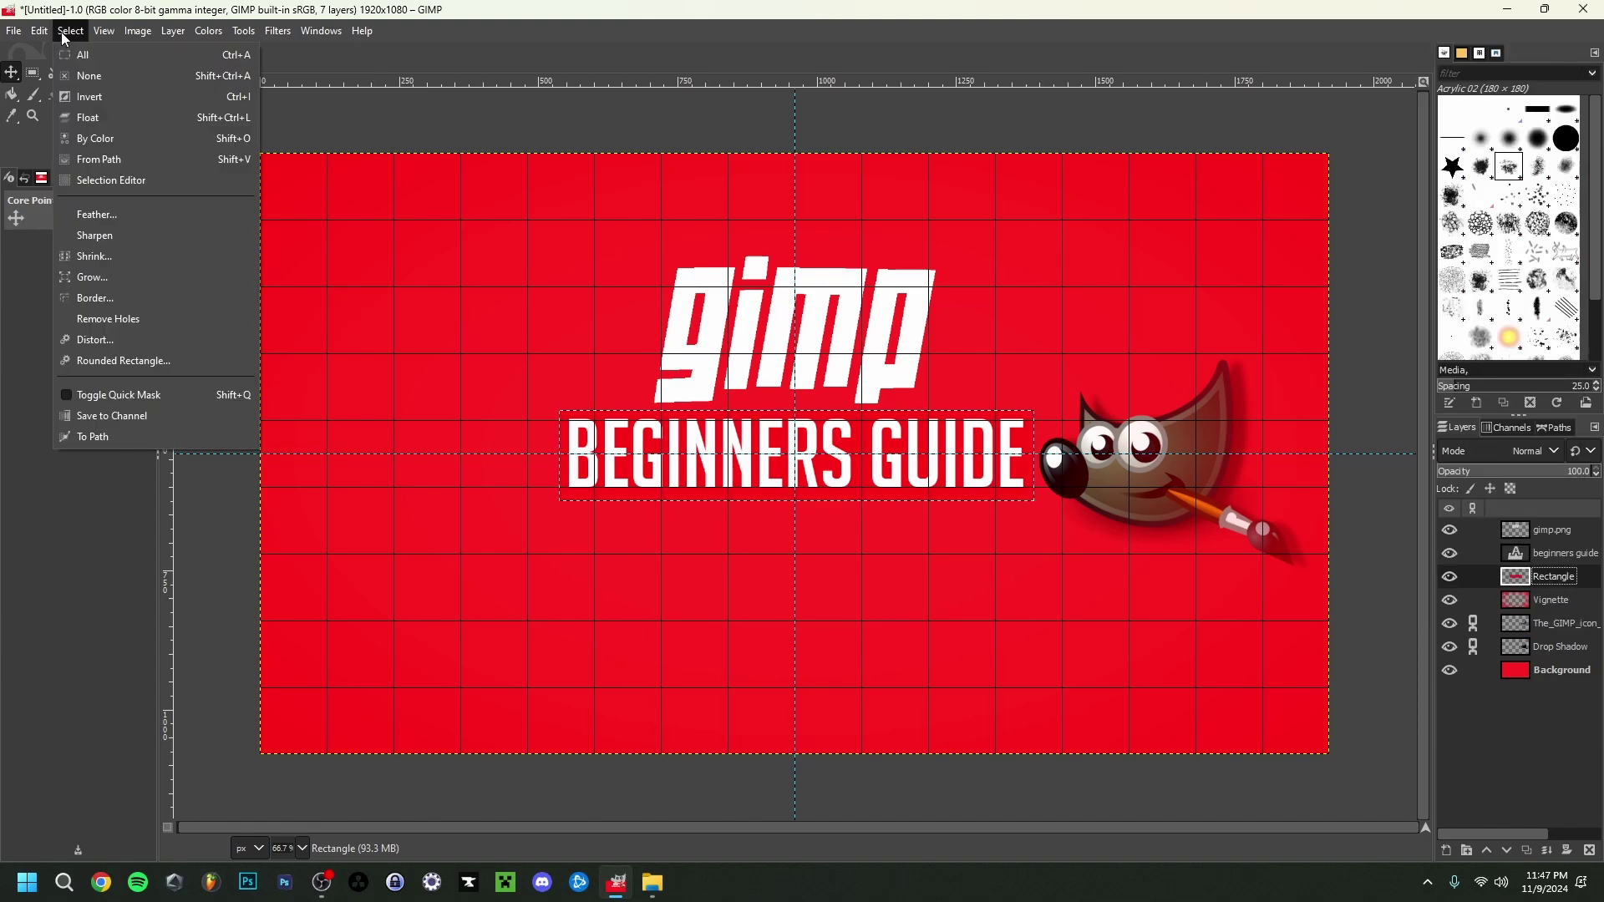
left_click(93, 437)
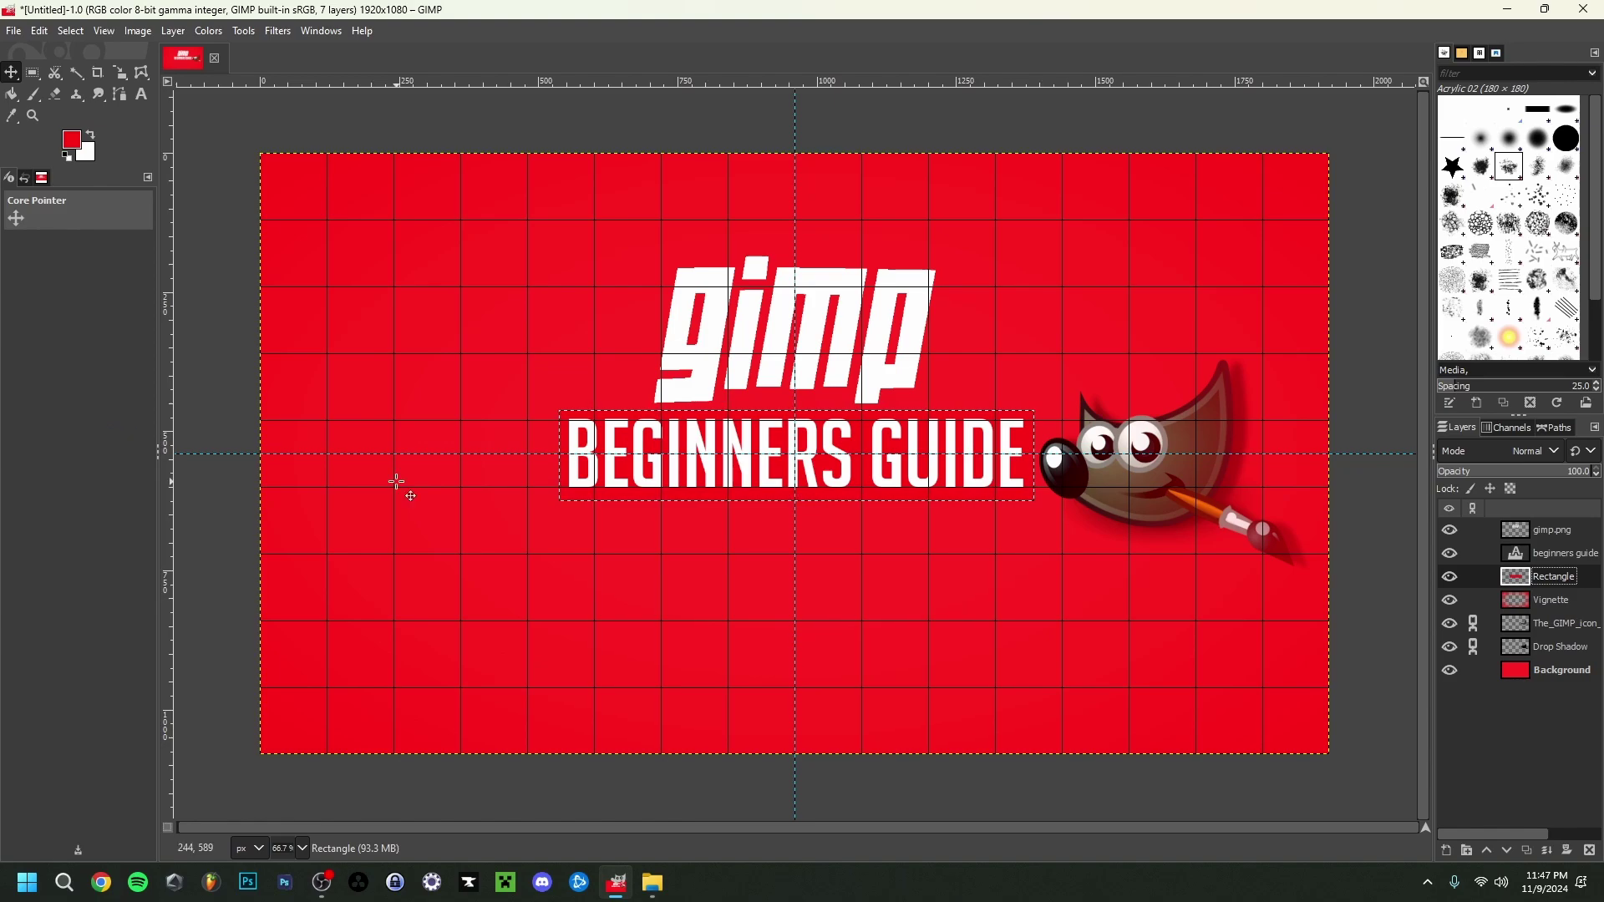
- Stroke the rectangle path with a white, solid 15 px line using the Custom dash preset
key("x")
key("x")
left_click(40, 34)
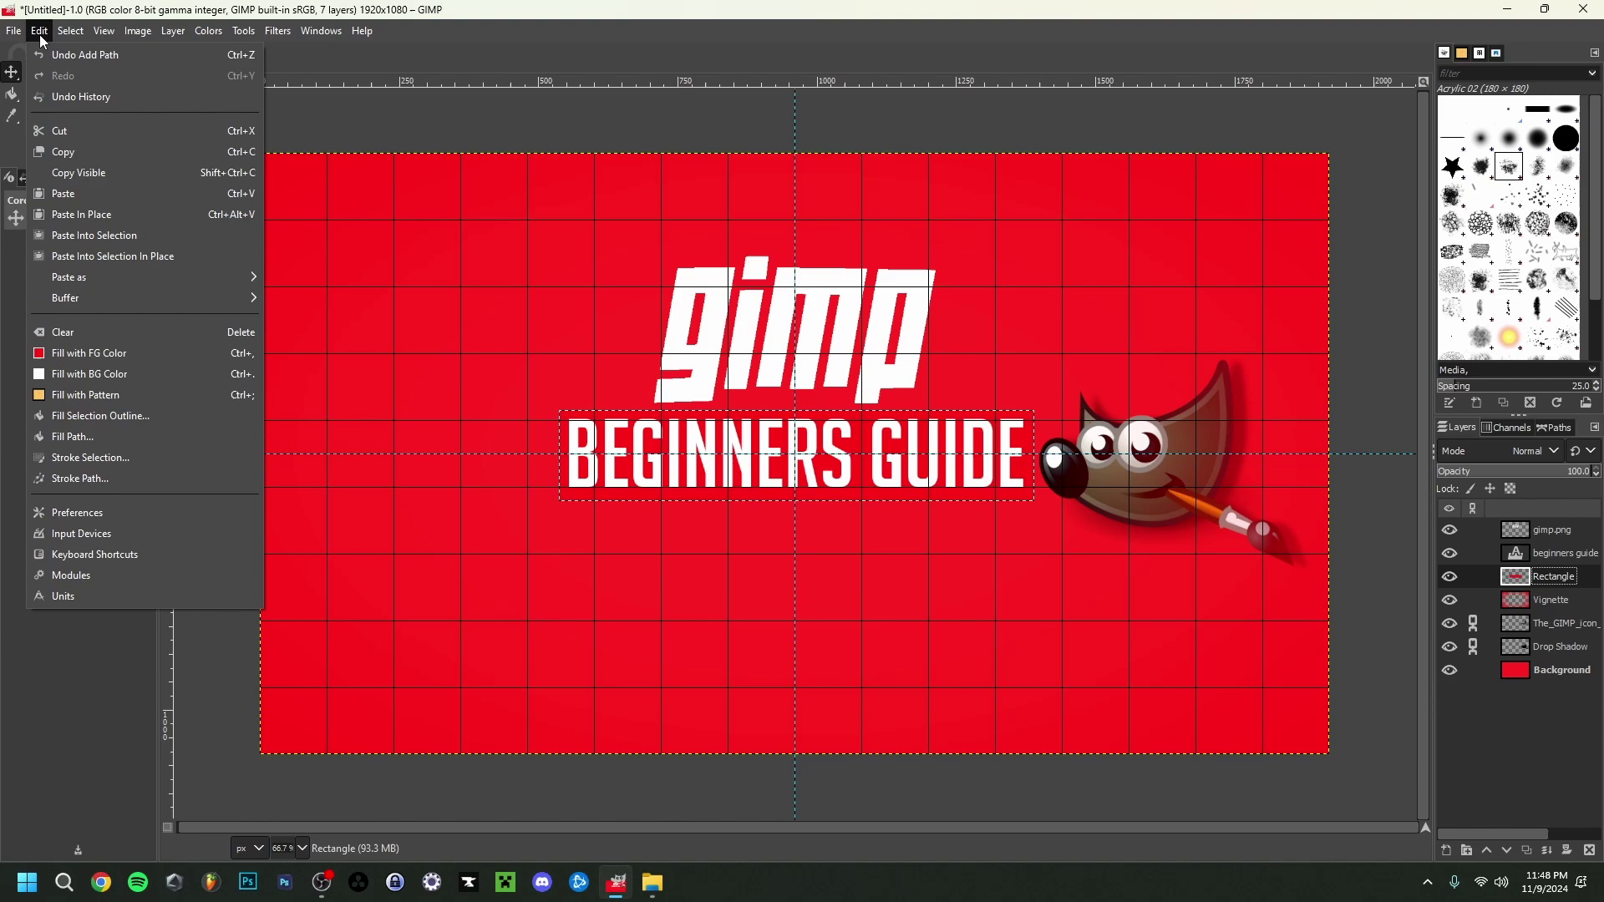
left_click(80, 477)
left_click_drag(833, 311, 1119, 256)
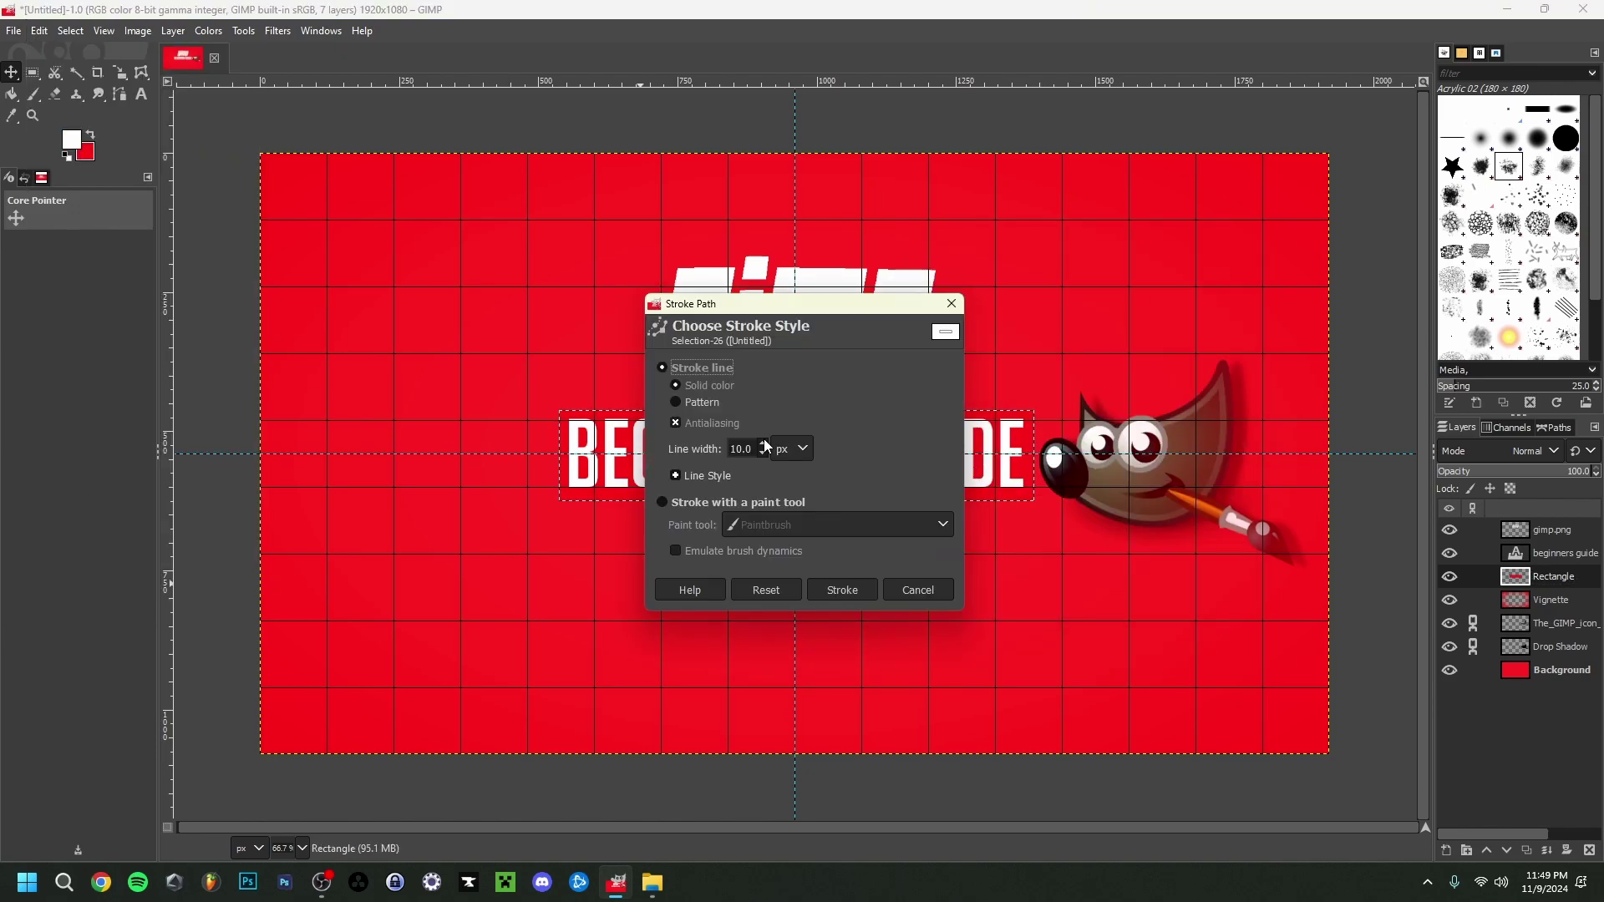
double_click(763, 444)
double_click(763, 444)
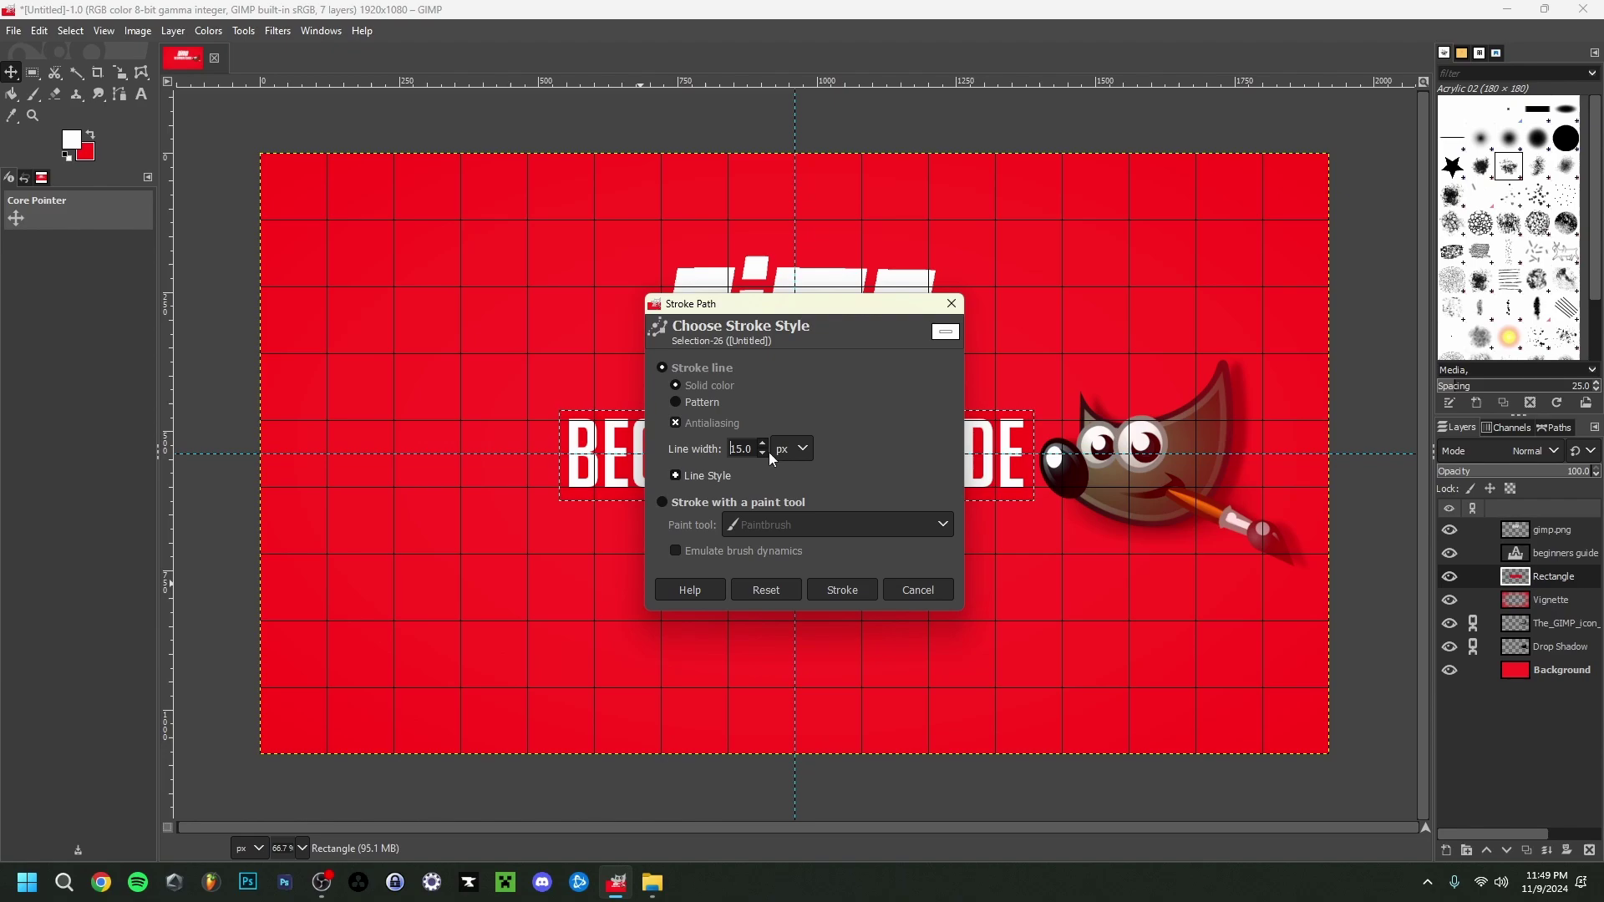
left_click(699, 478)
left_click(836, 588)
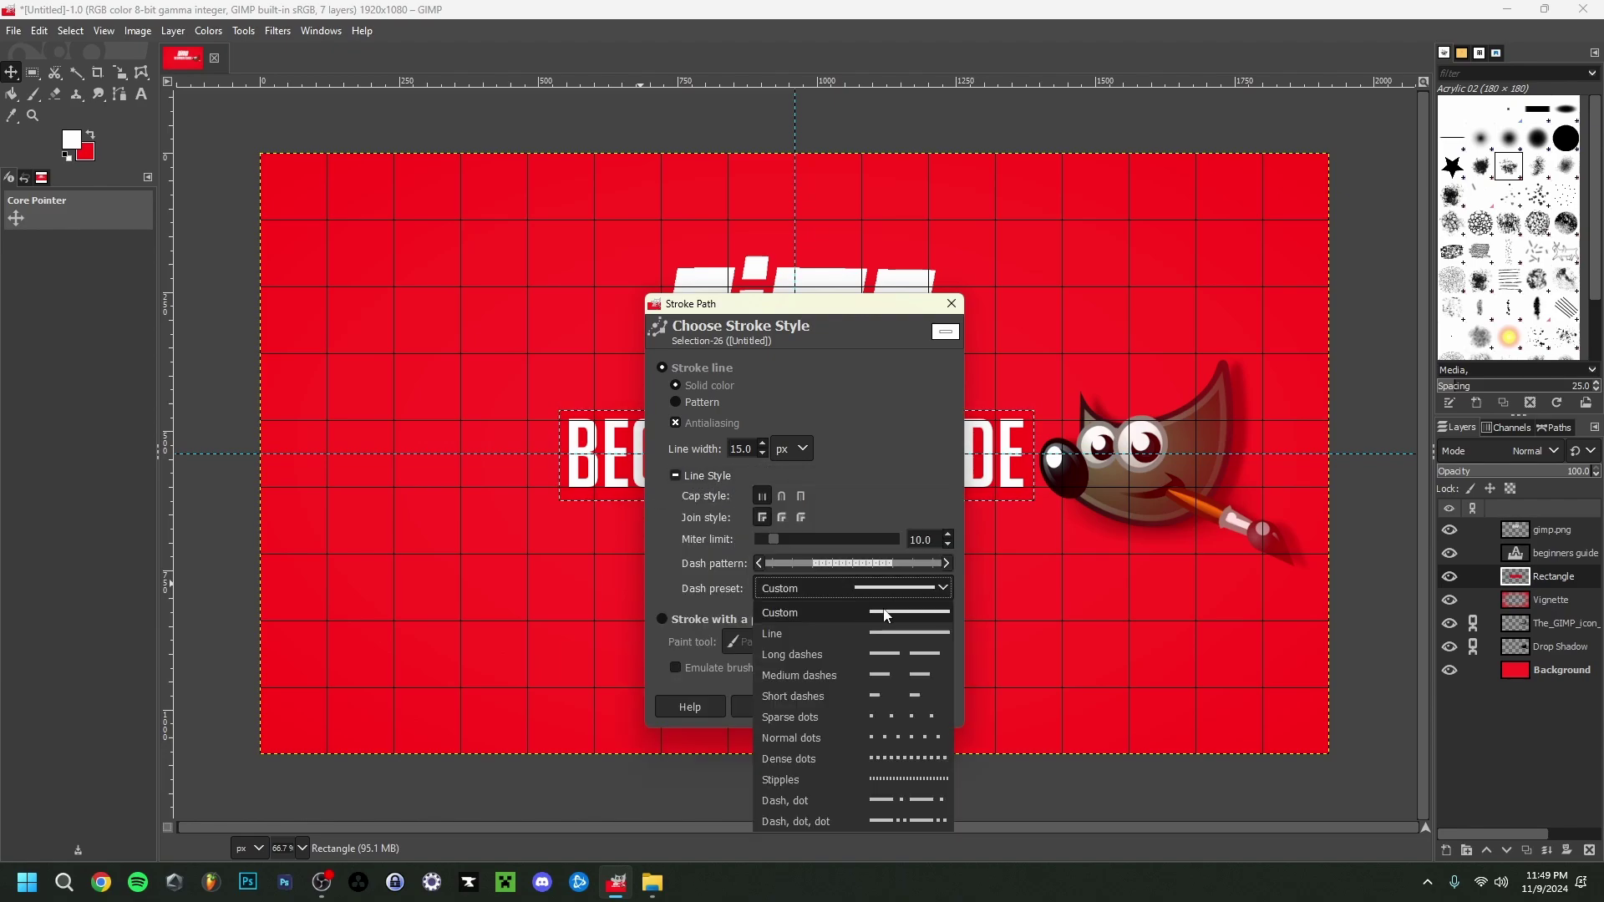
left_click(886, 616)
left_click(841, 712)
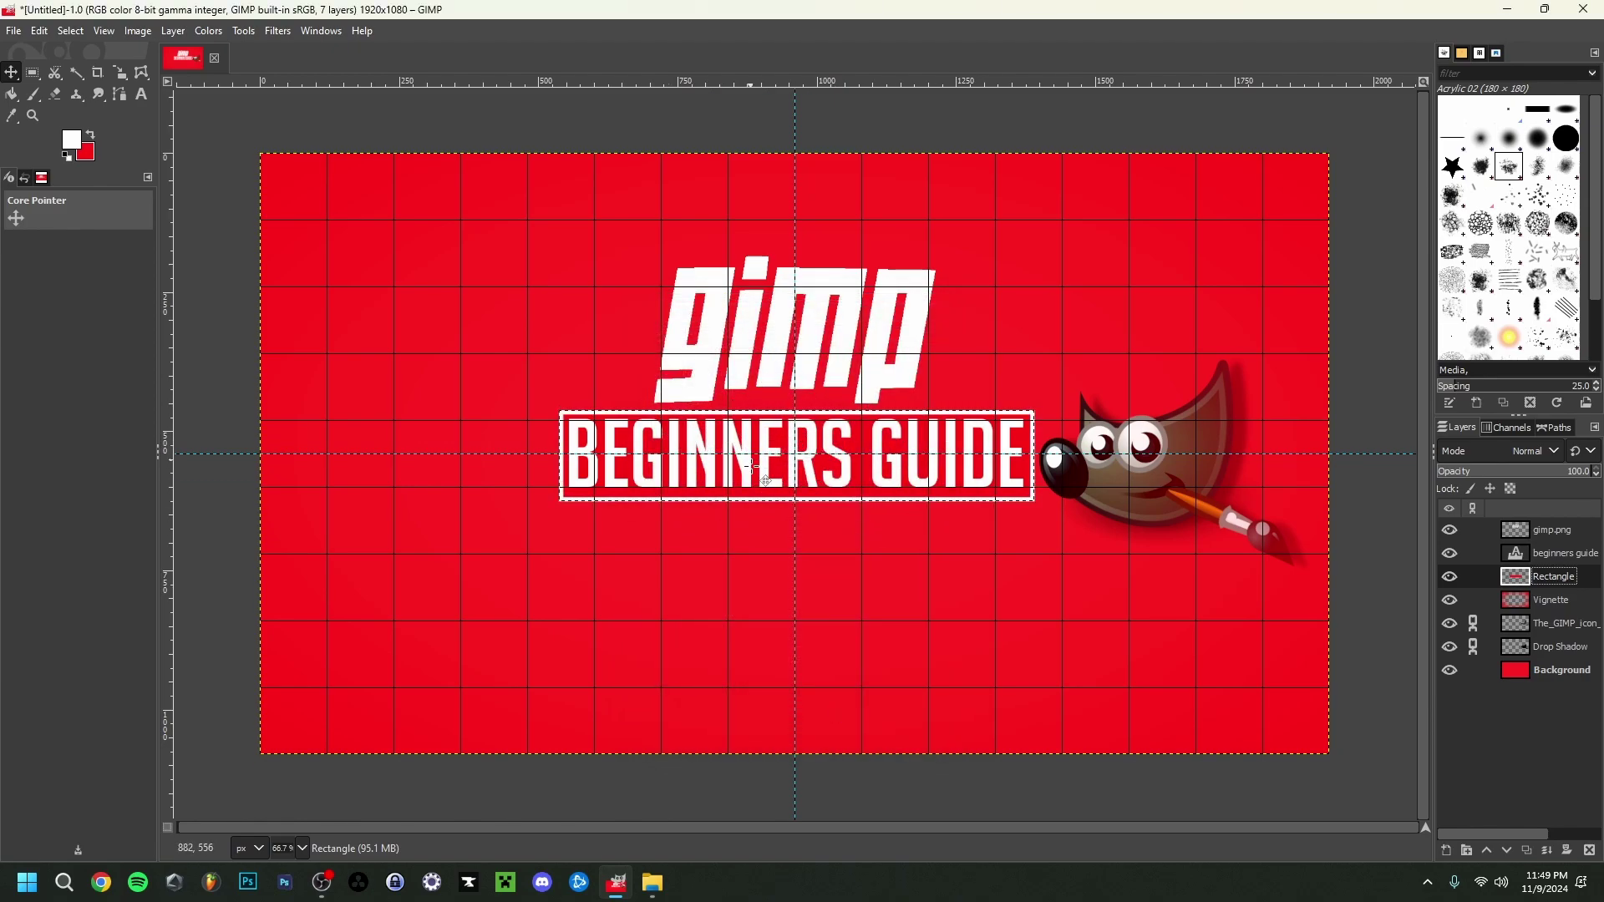
- Scale the white-framed rectangle slightly larger around the title, anchor it to its layer, and make the gimp logo layer active with nothing selected
left_click(122, 75)
left_click(171, 115)
left_click(566, 400)
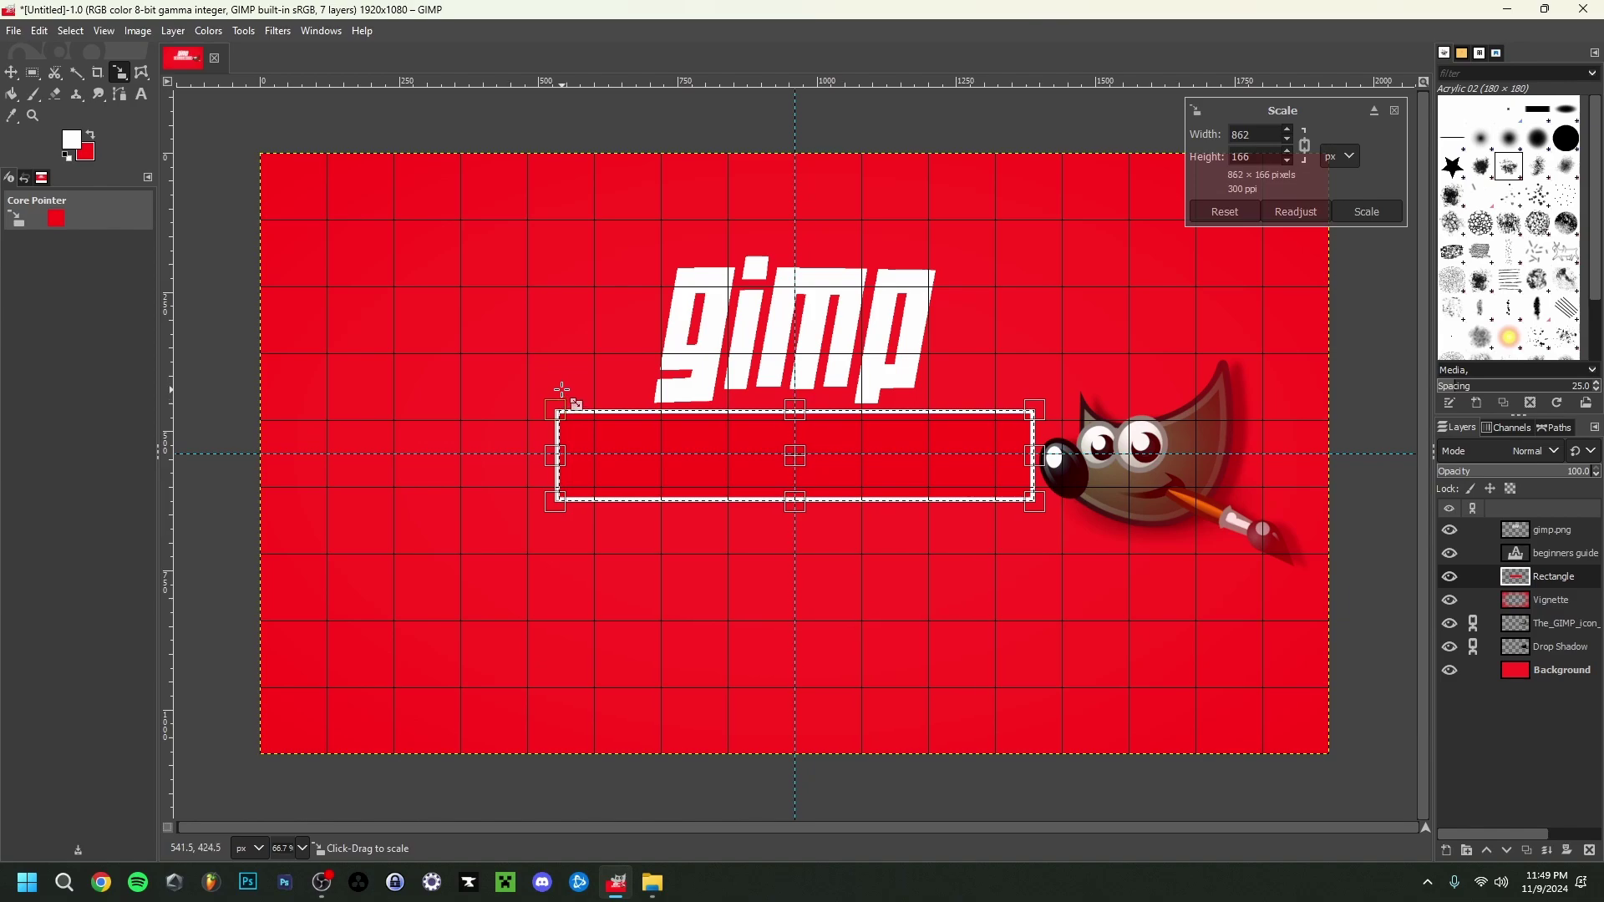
key("Return")
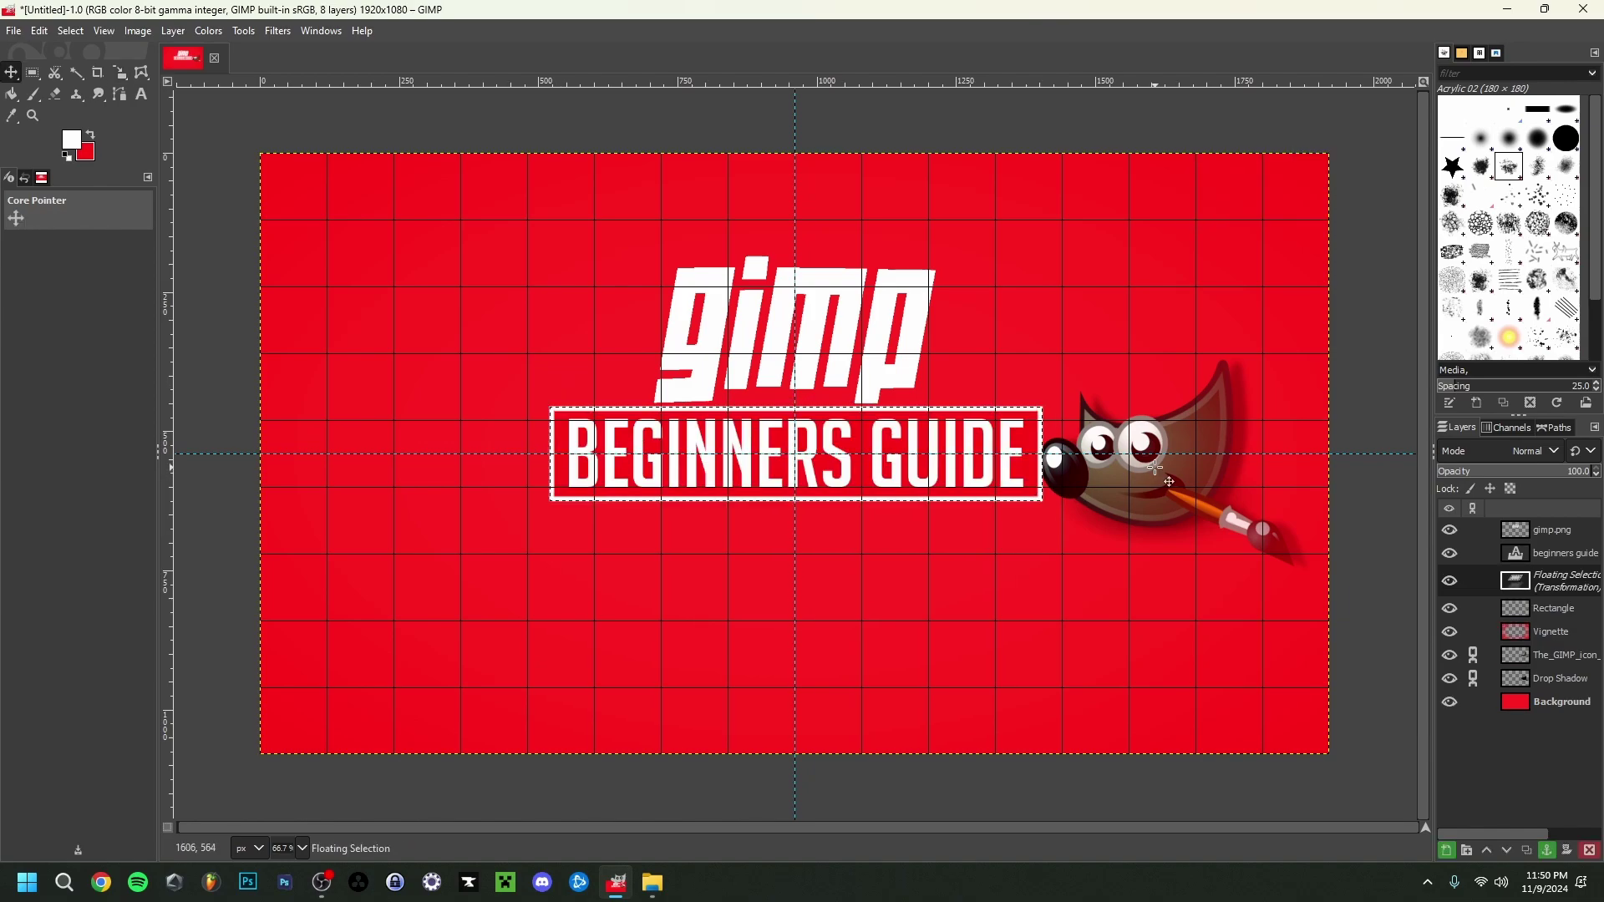
left_click(827, 321)
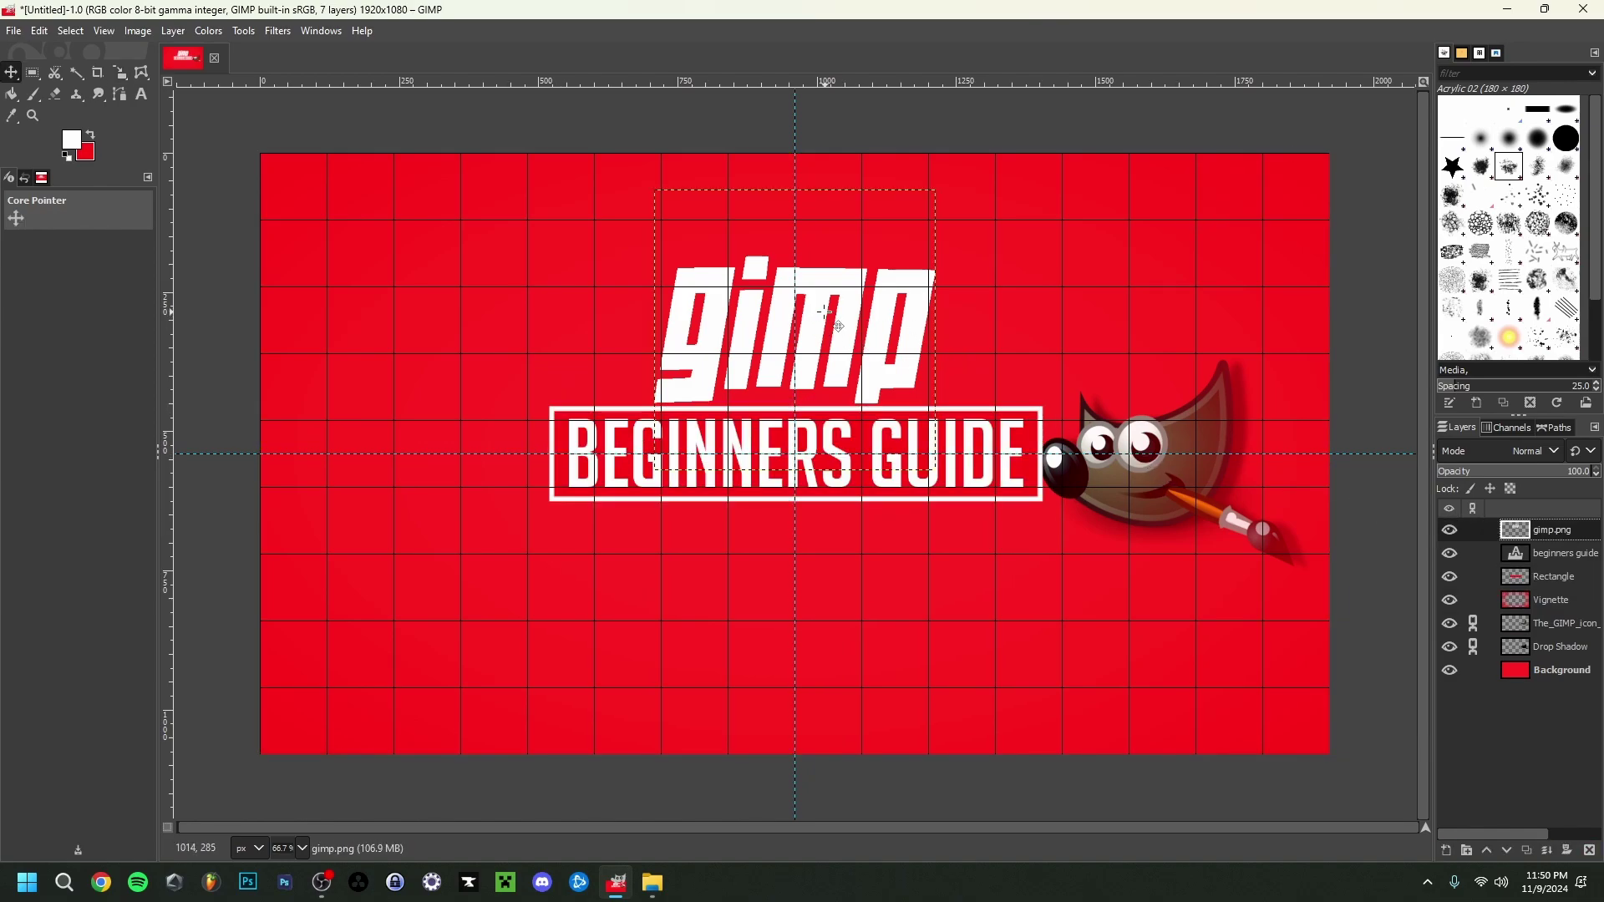
- Nudge the gimp logo layer slightly up and shift the linked mascot icon and its drop shadow slightly away from the title
left_click_drag(823, 312, 820, 307)
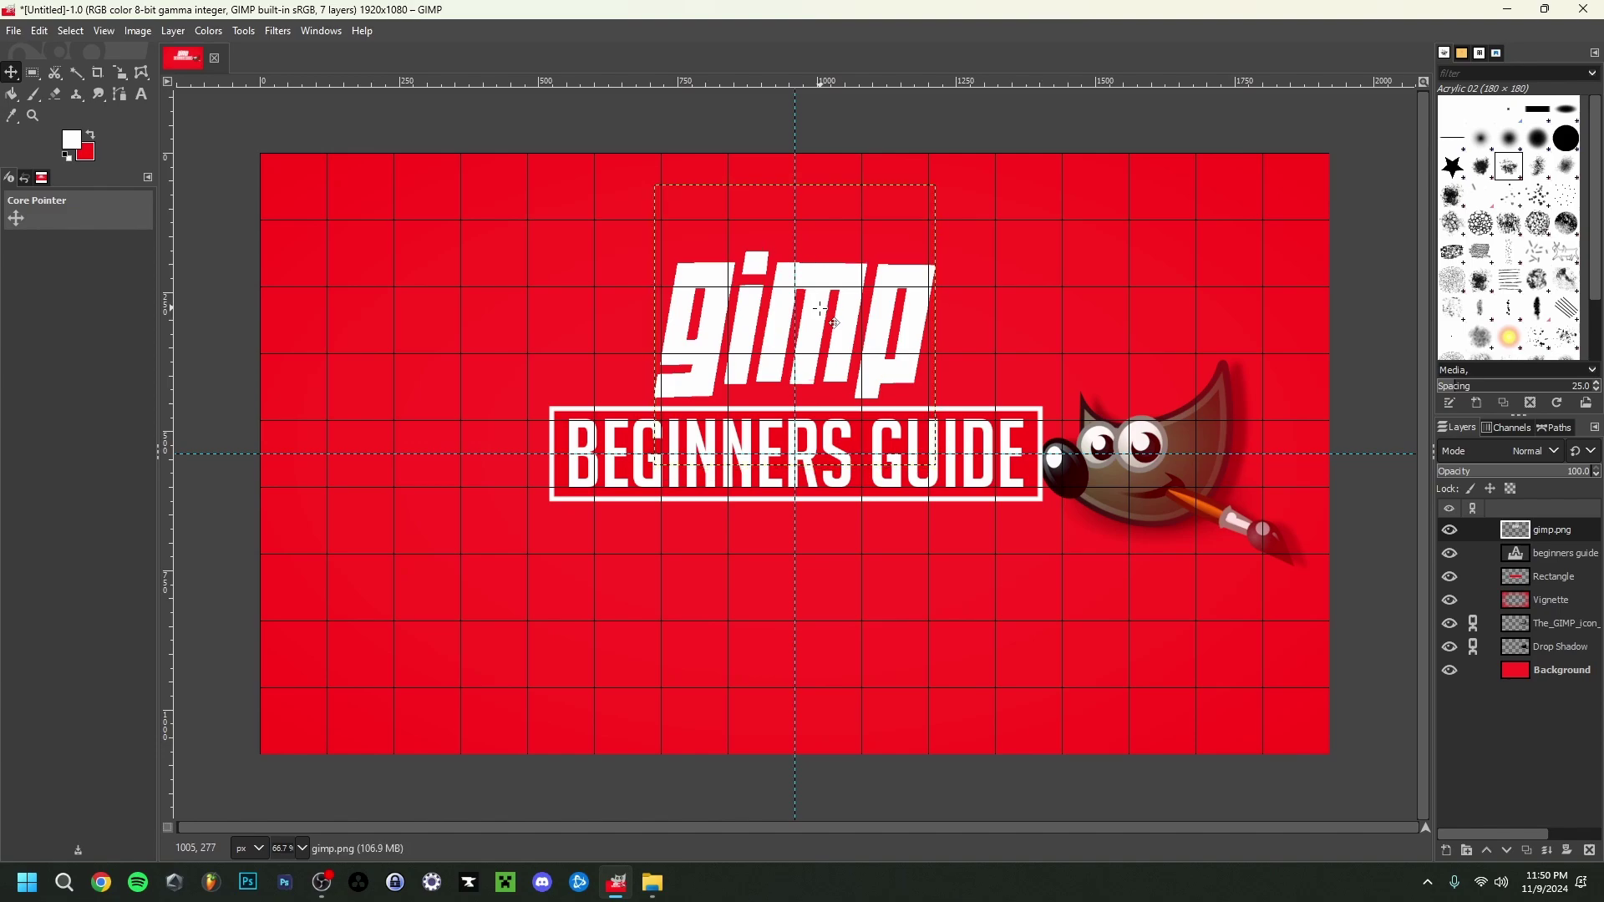
left_click(1574, 628)
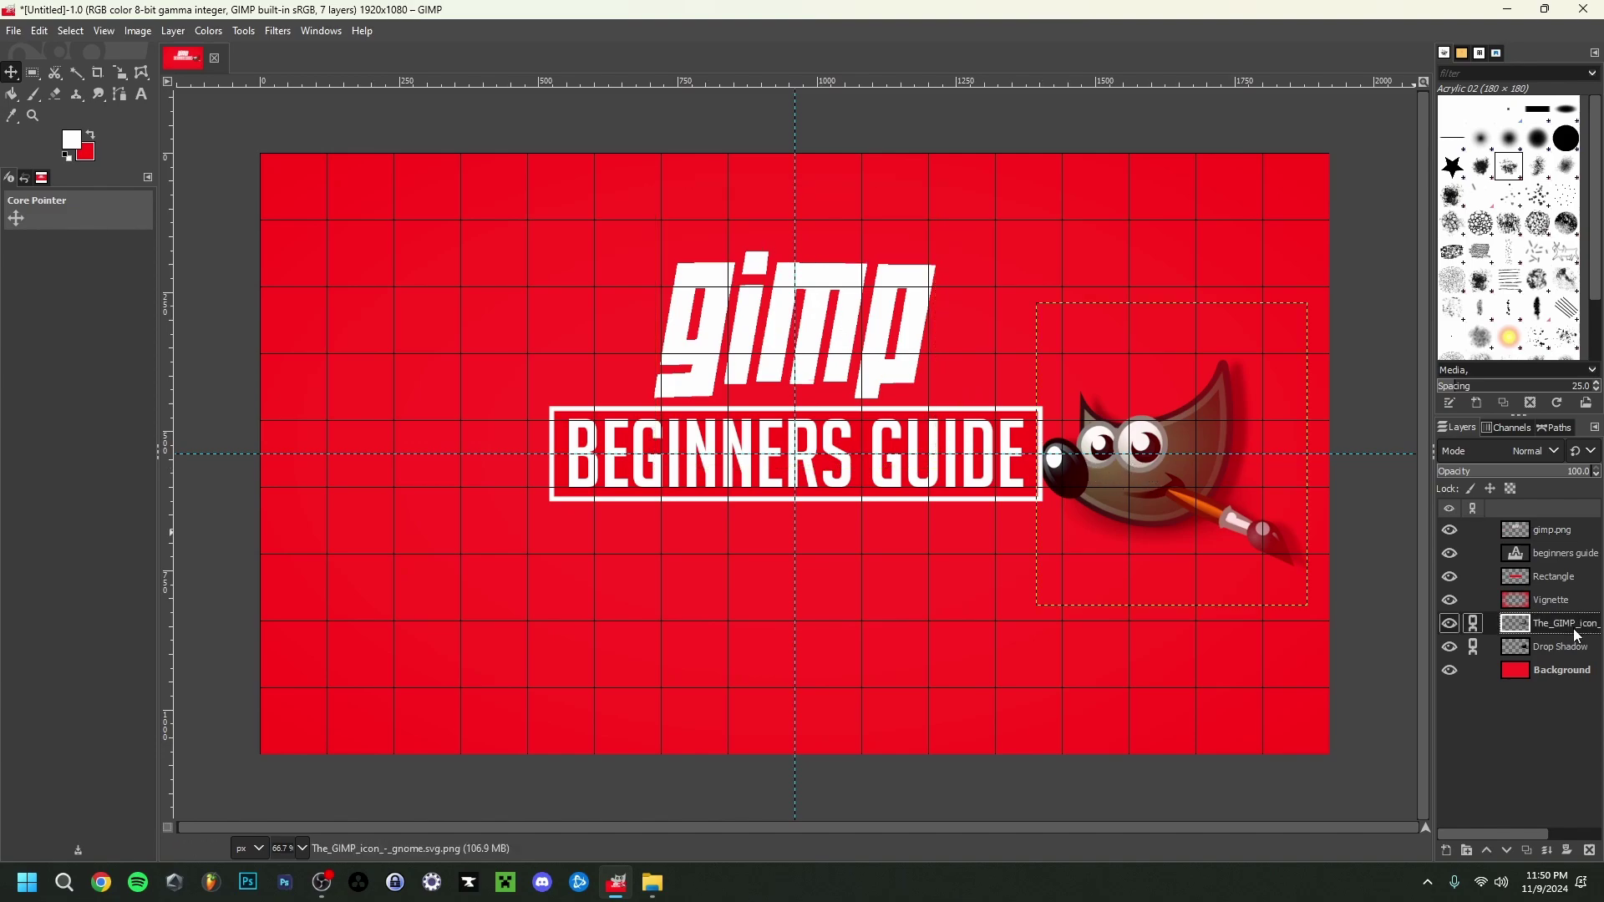
left_click_drag(1161, 478, 1172, 478)
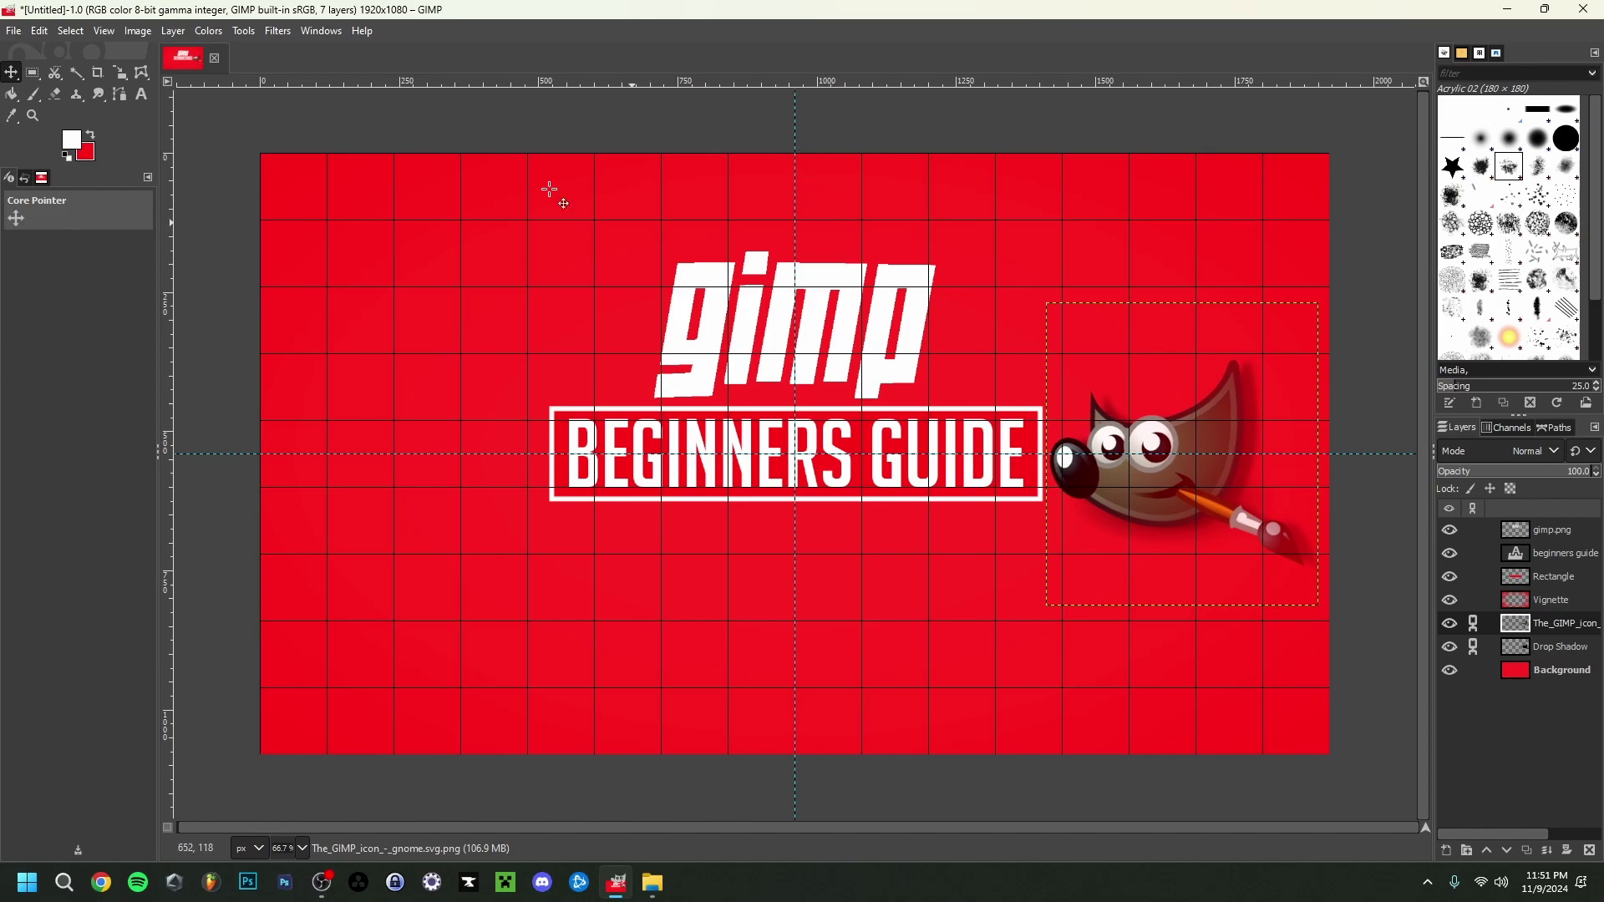
- Examine the undo history and the commands available for layers
left_click(40, 31)
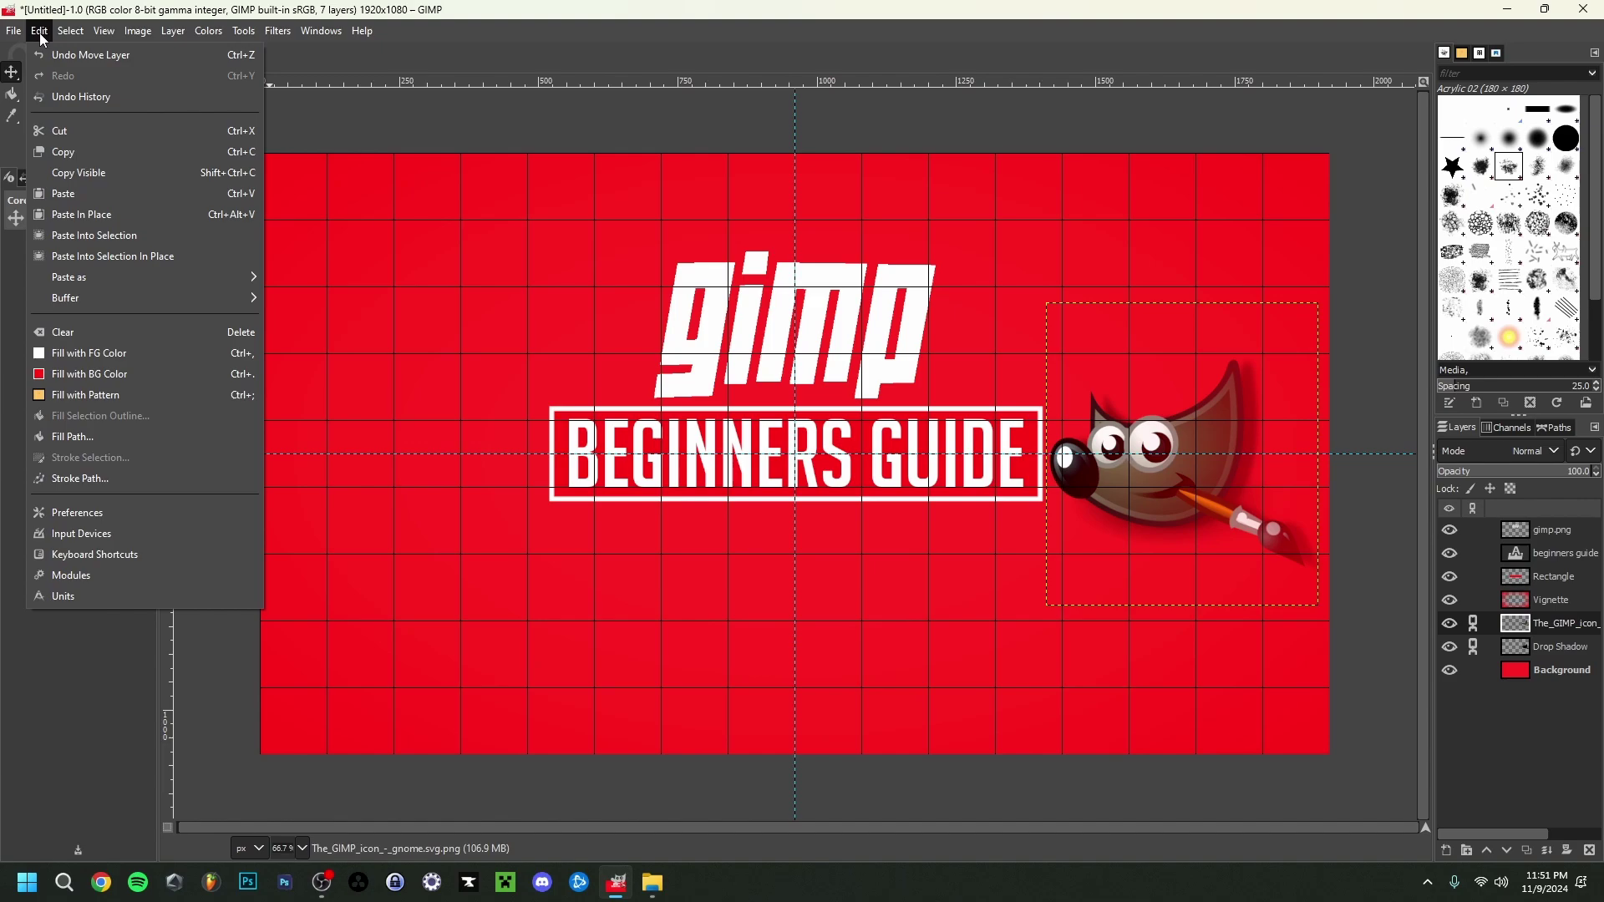
left_click(51, 95)
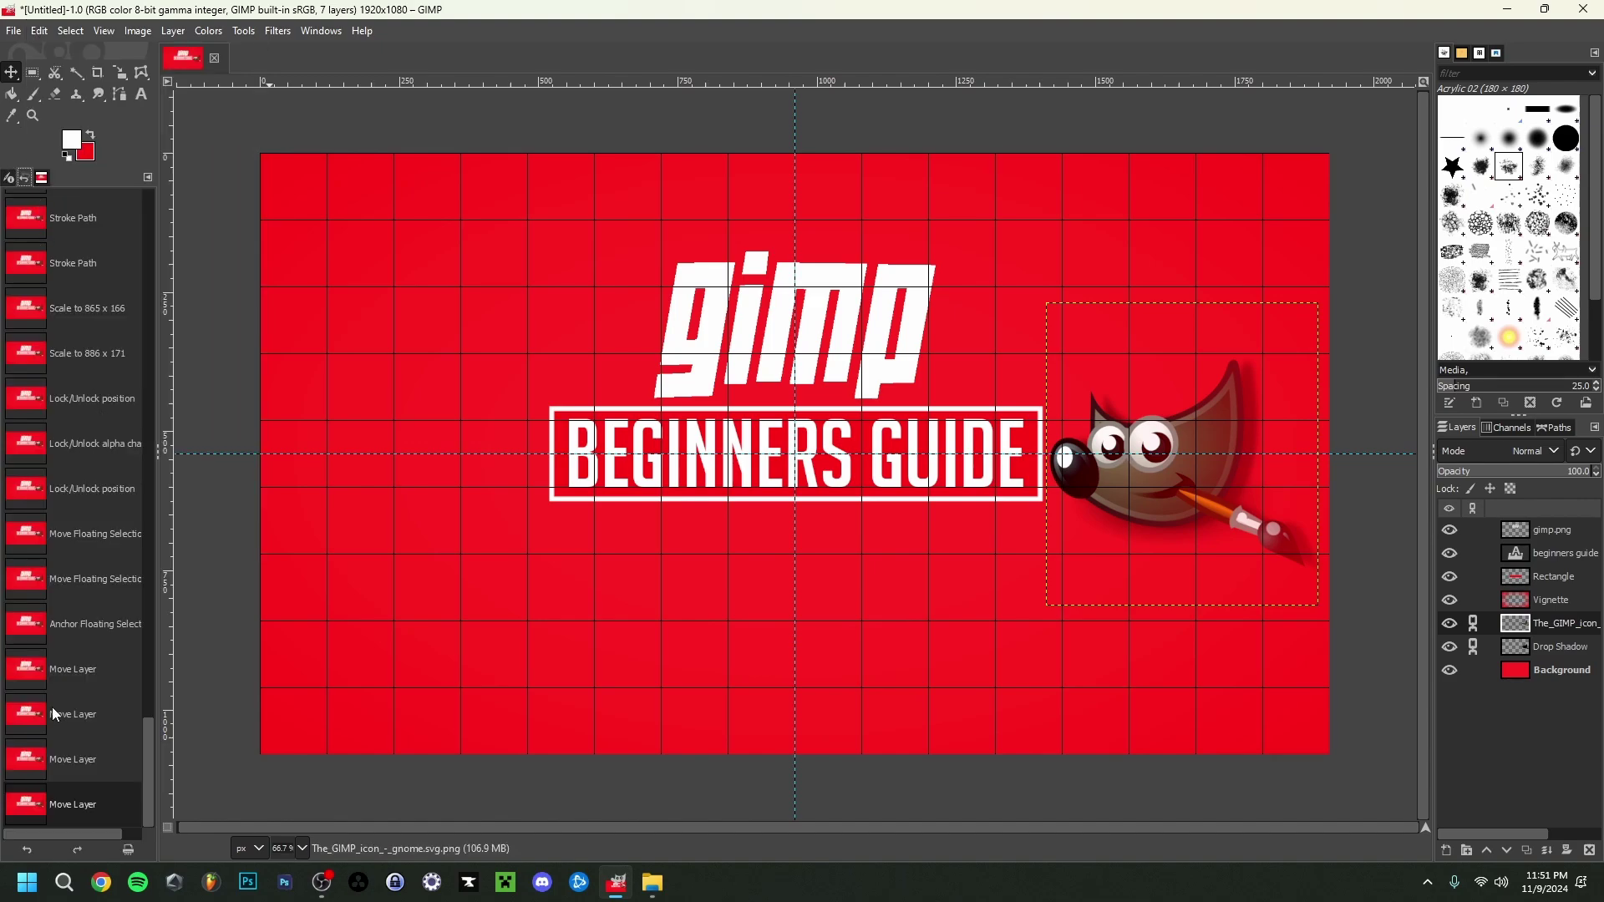
left_click(10, 178)
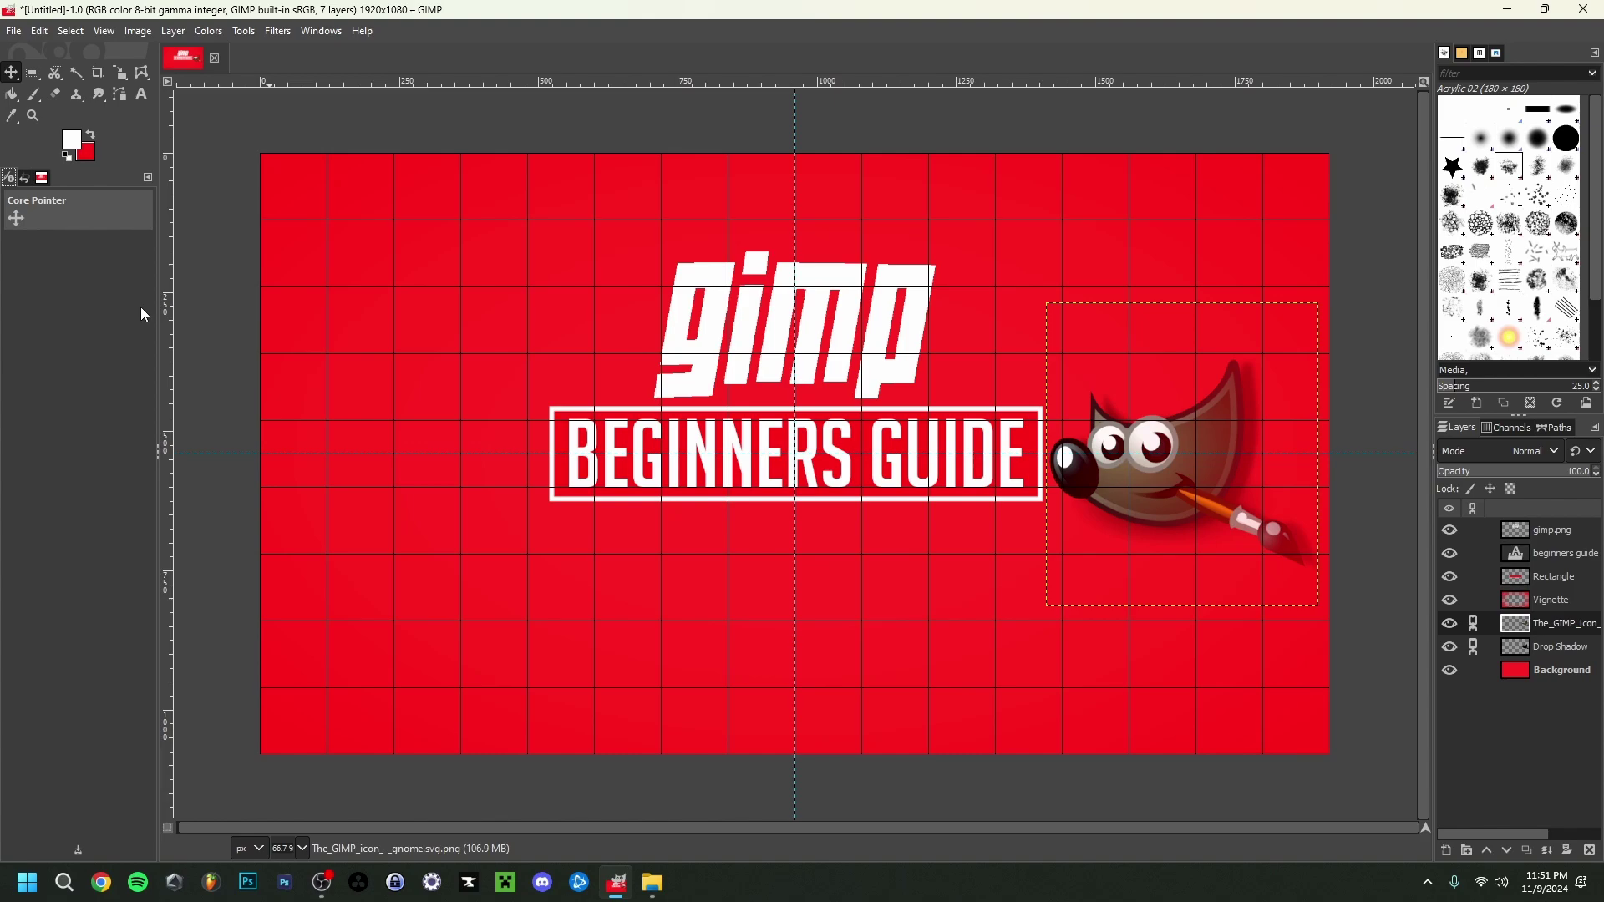
left_click(173, 31)
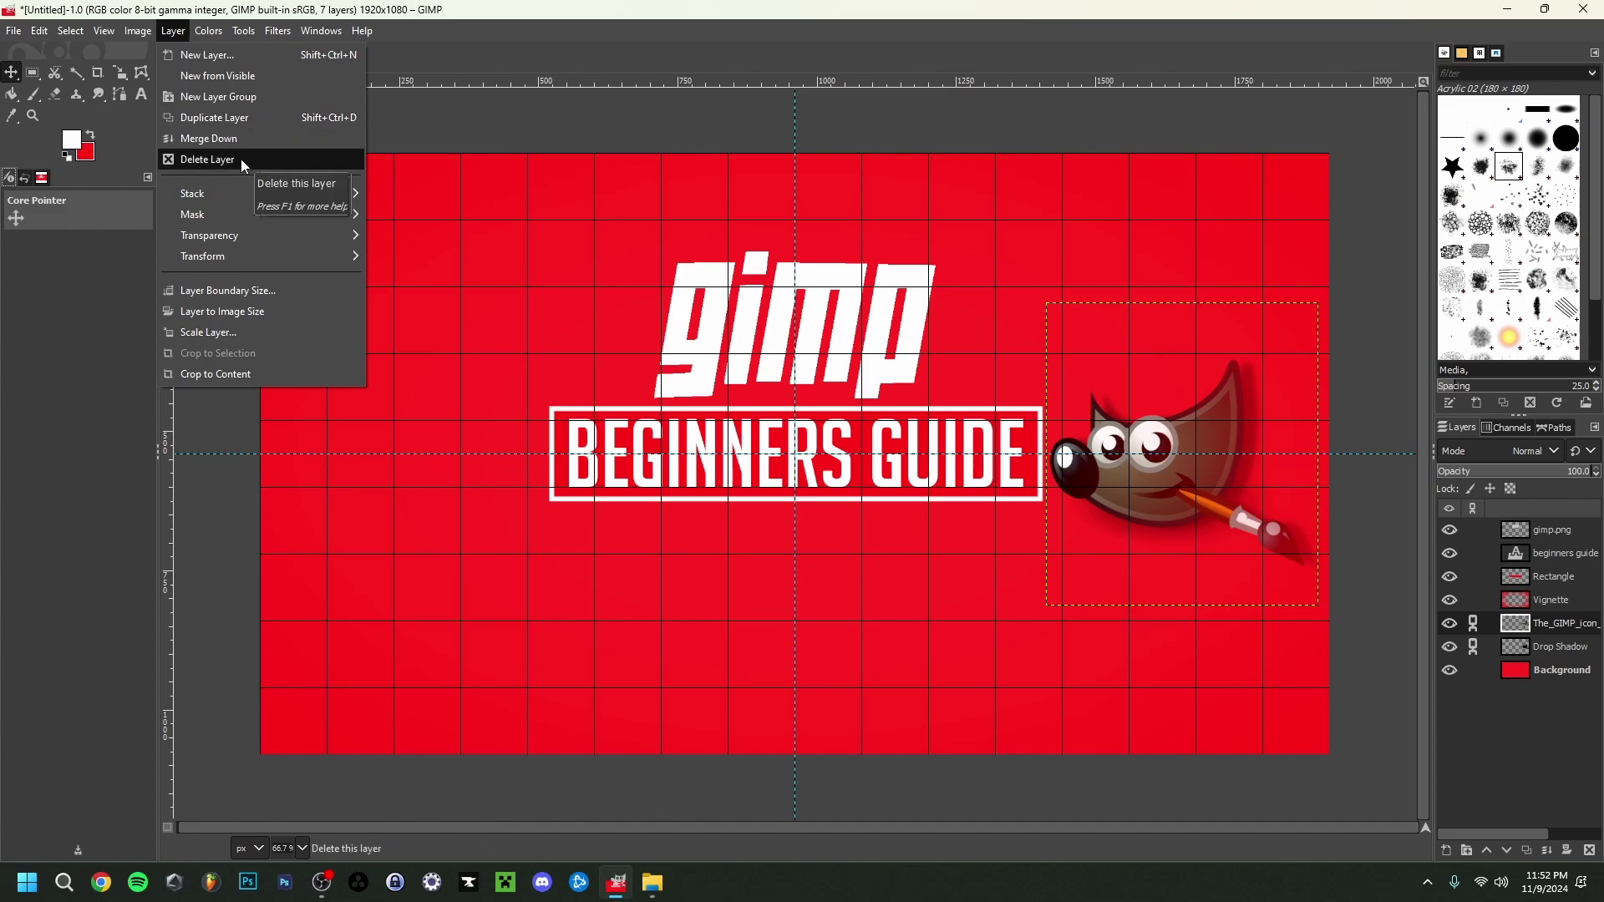
mouse_move(285, 39)
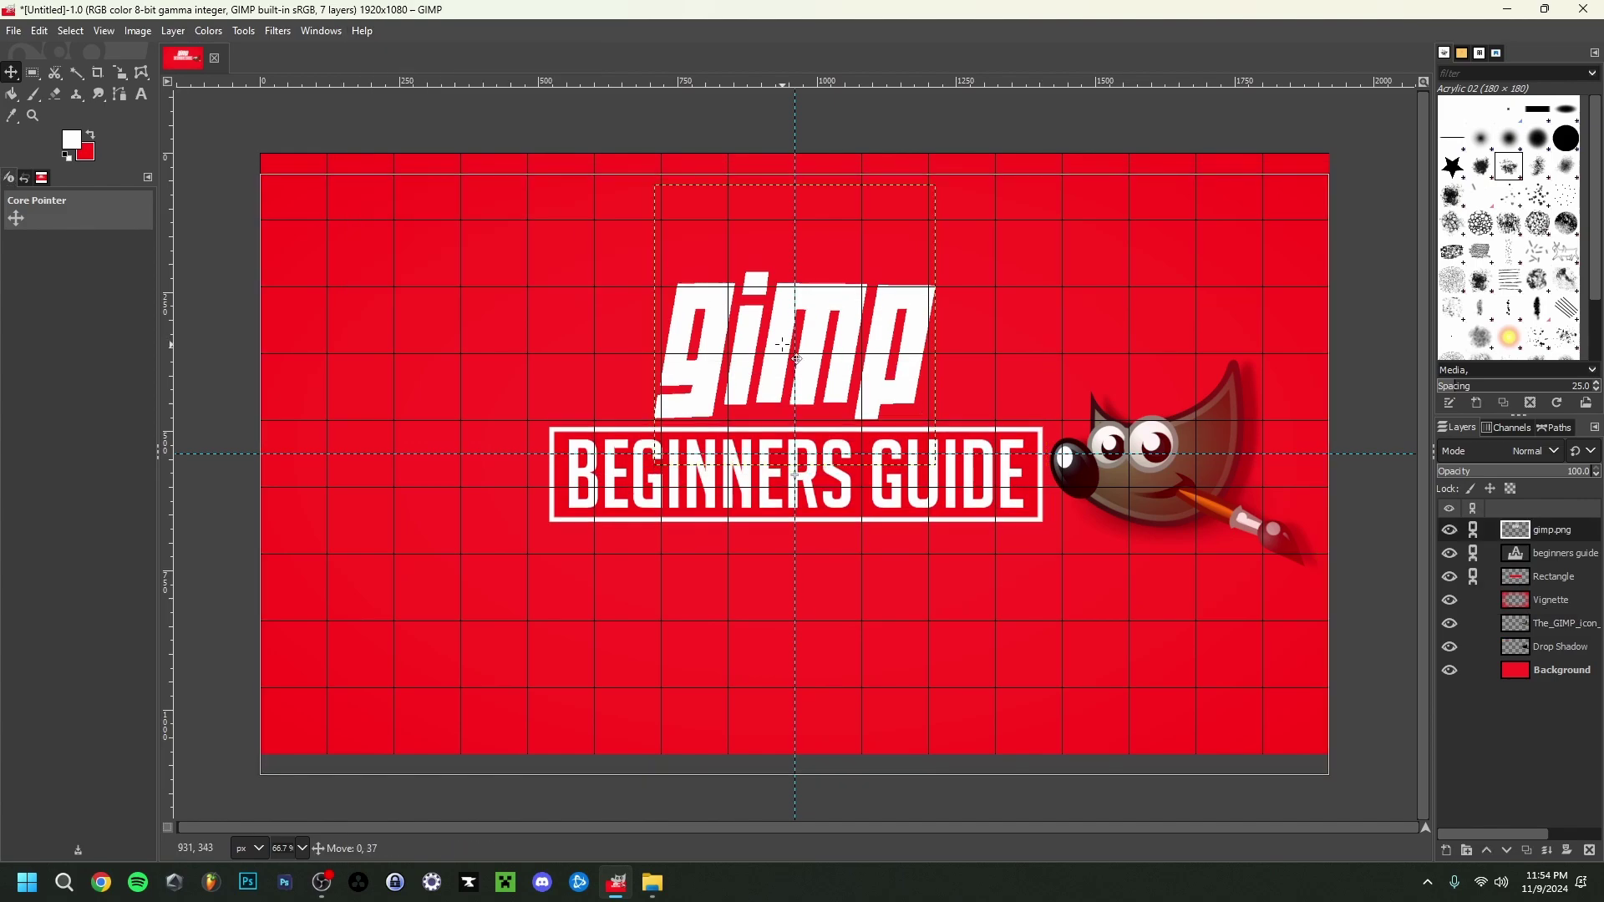
- Move the linked gimp logo, title text and Rectangle layers down to centre them vertically, and hide the grid, guides and layer boundary
left_click_drag(779, 342, 778, 379)
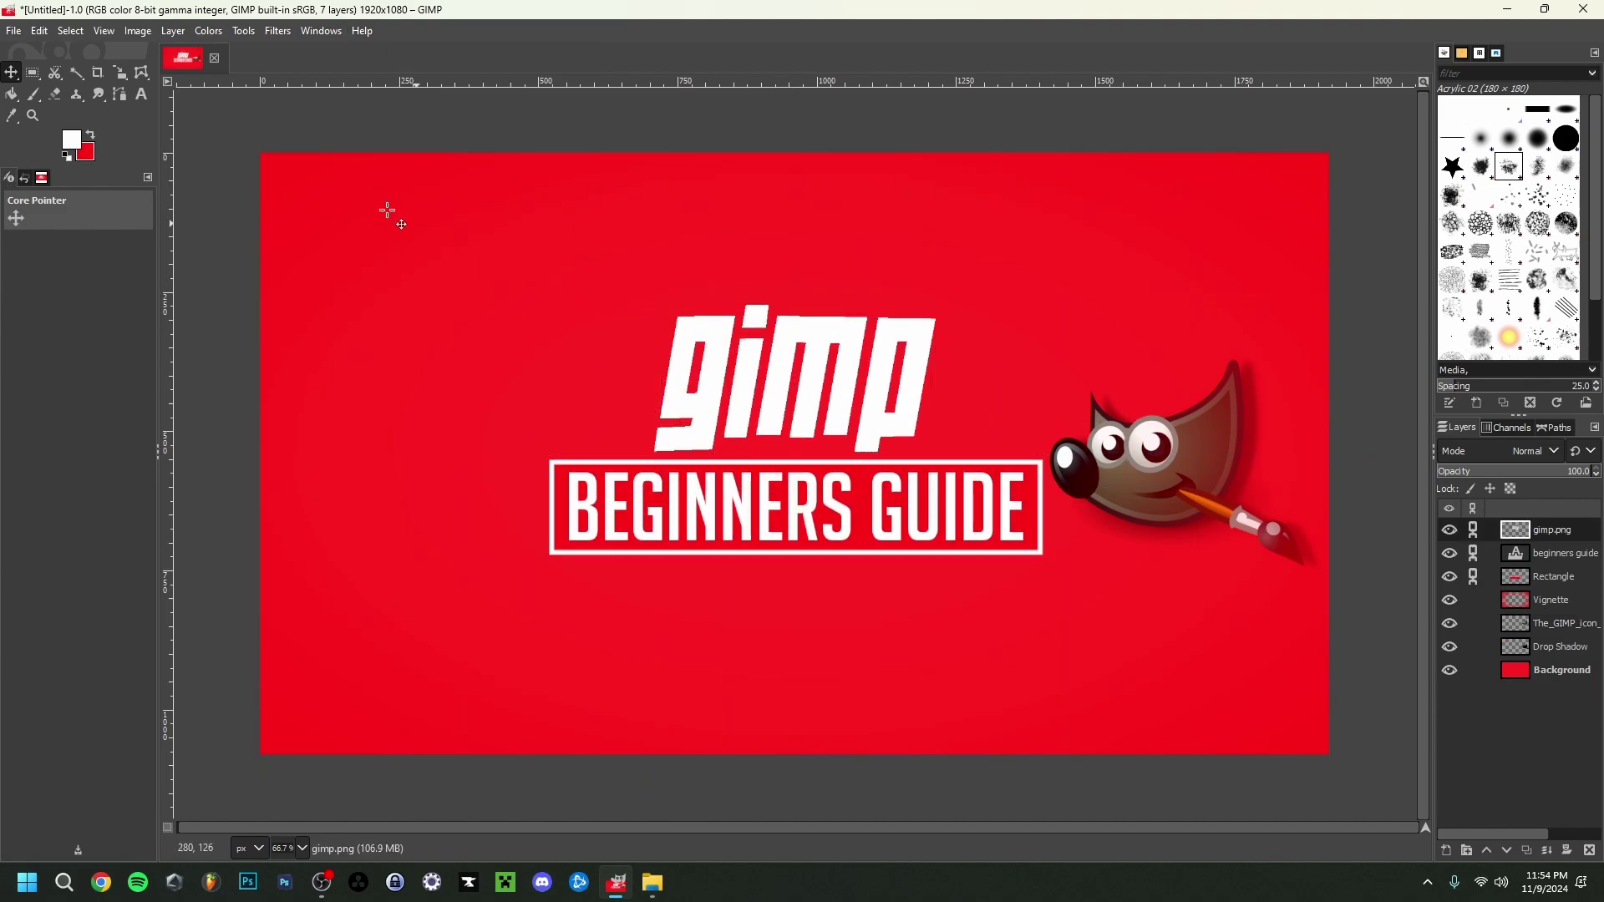
left_click(104, 30)
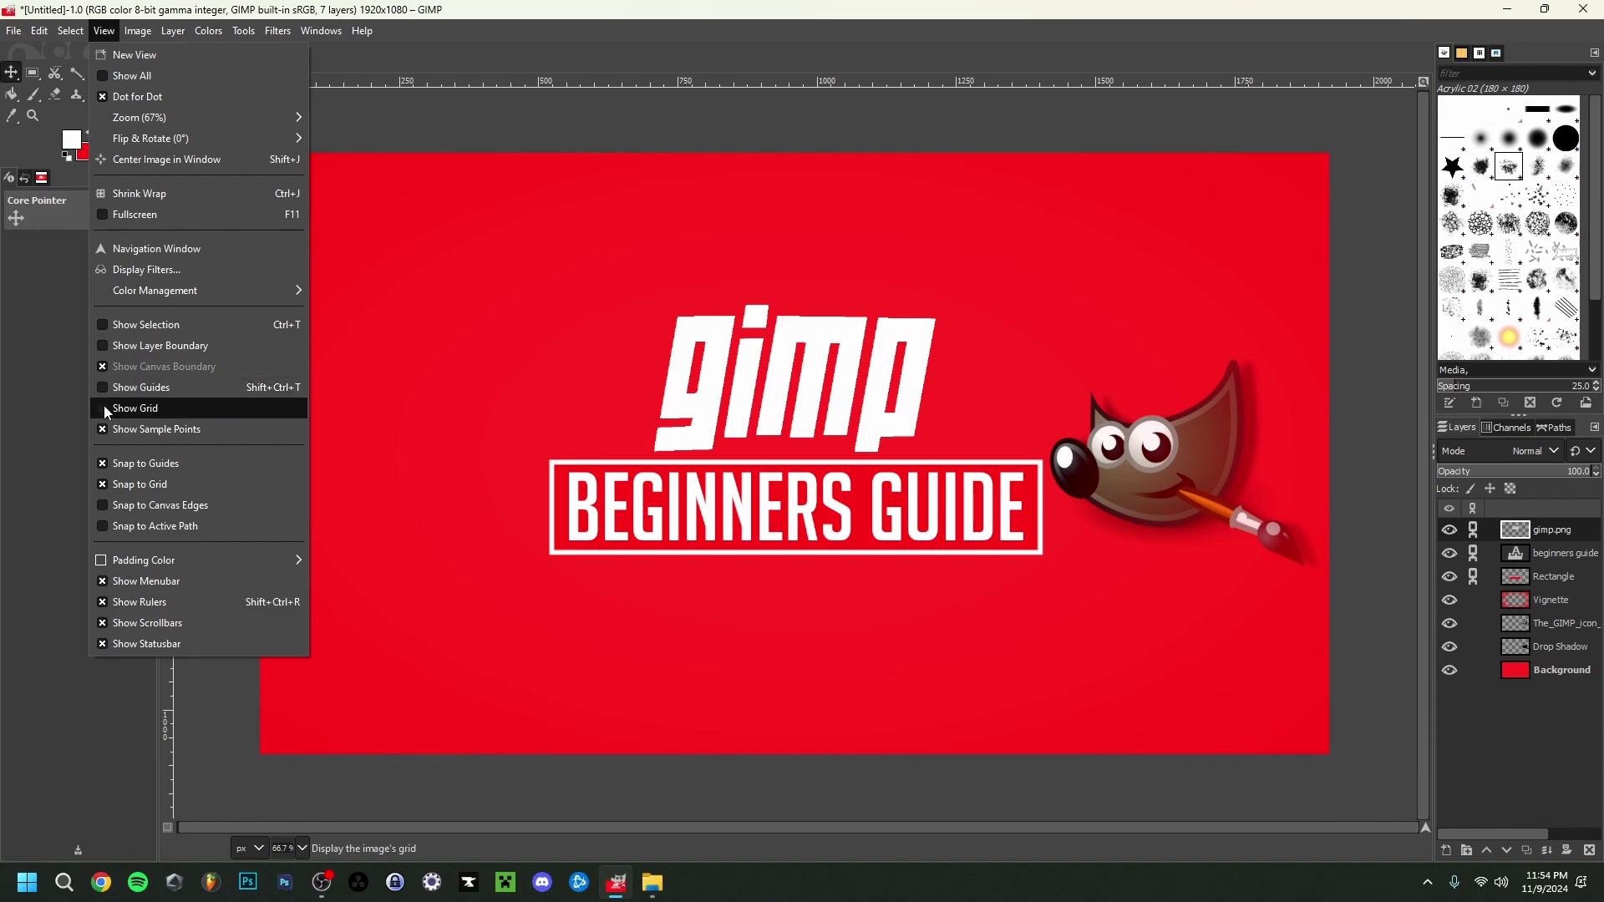
left_click(521, 121)
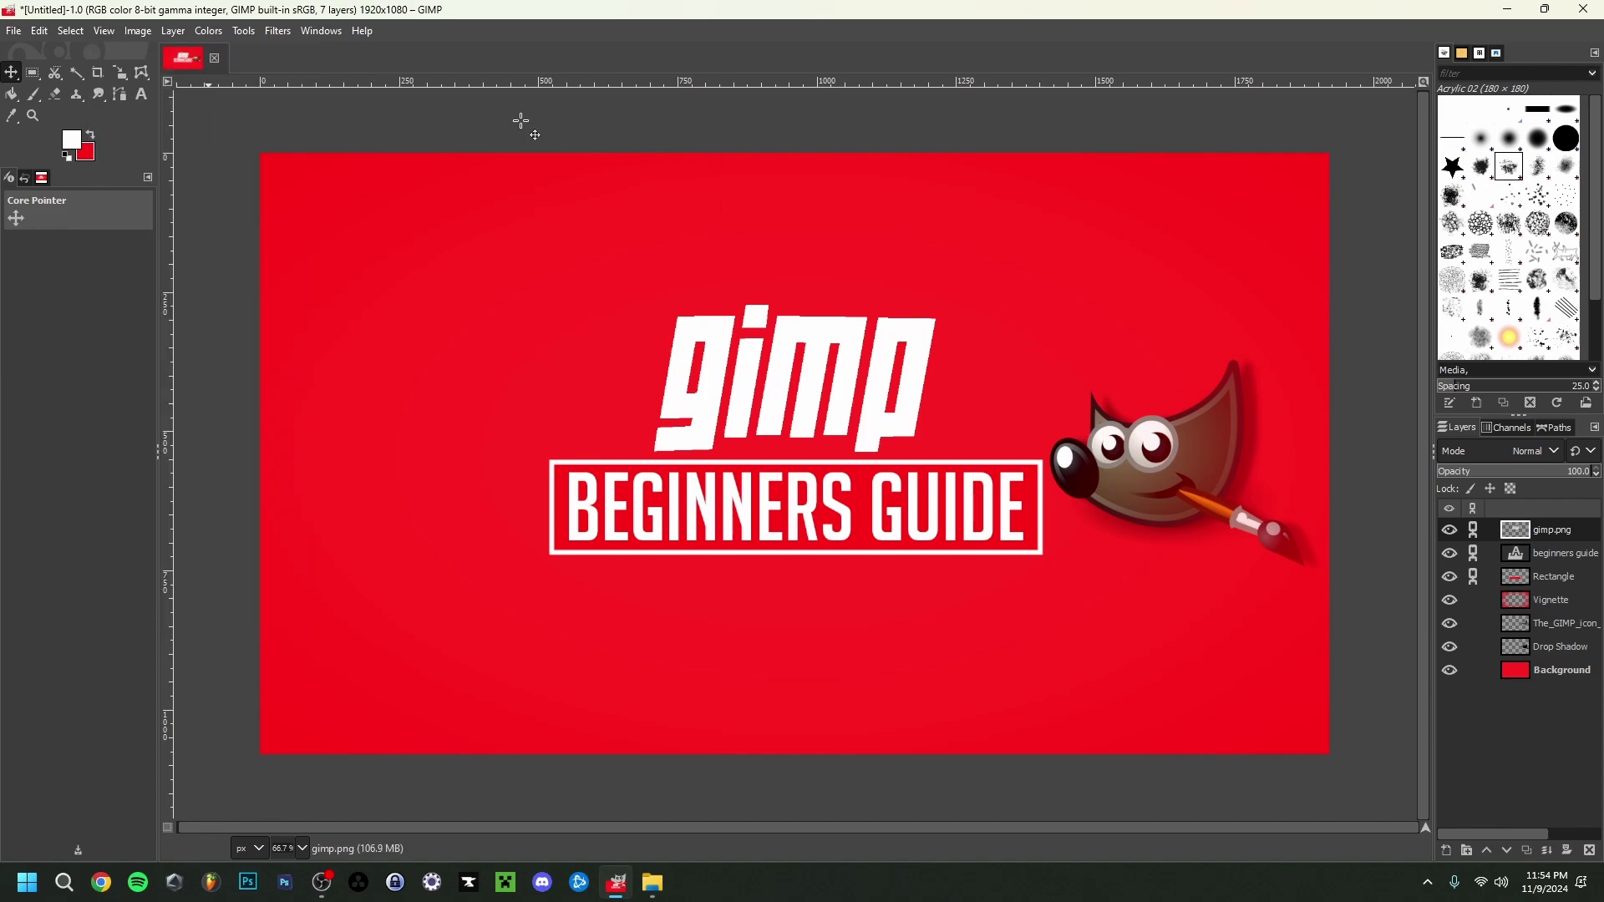
key("alt+v")
left_click(419, 131)
- Save the project as Gimp Thumbnail.xcf in the Items folder
left_click(13, 33)
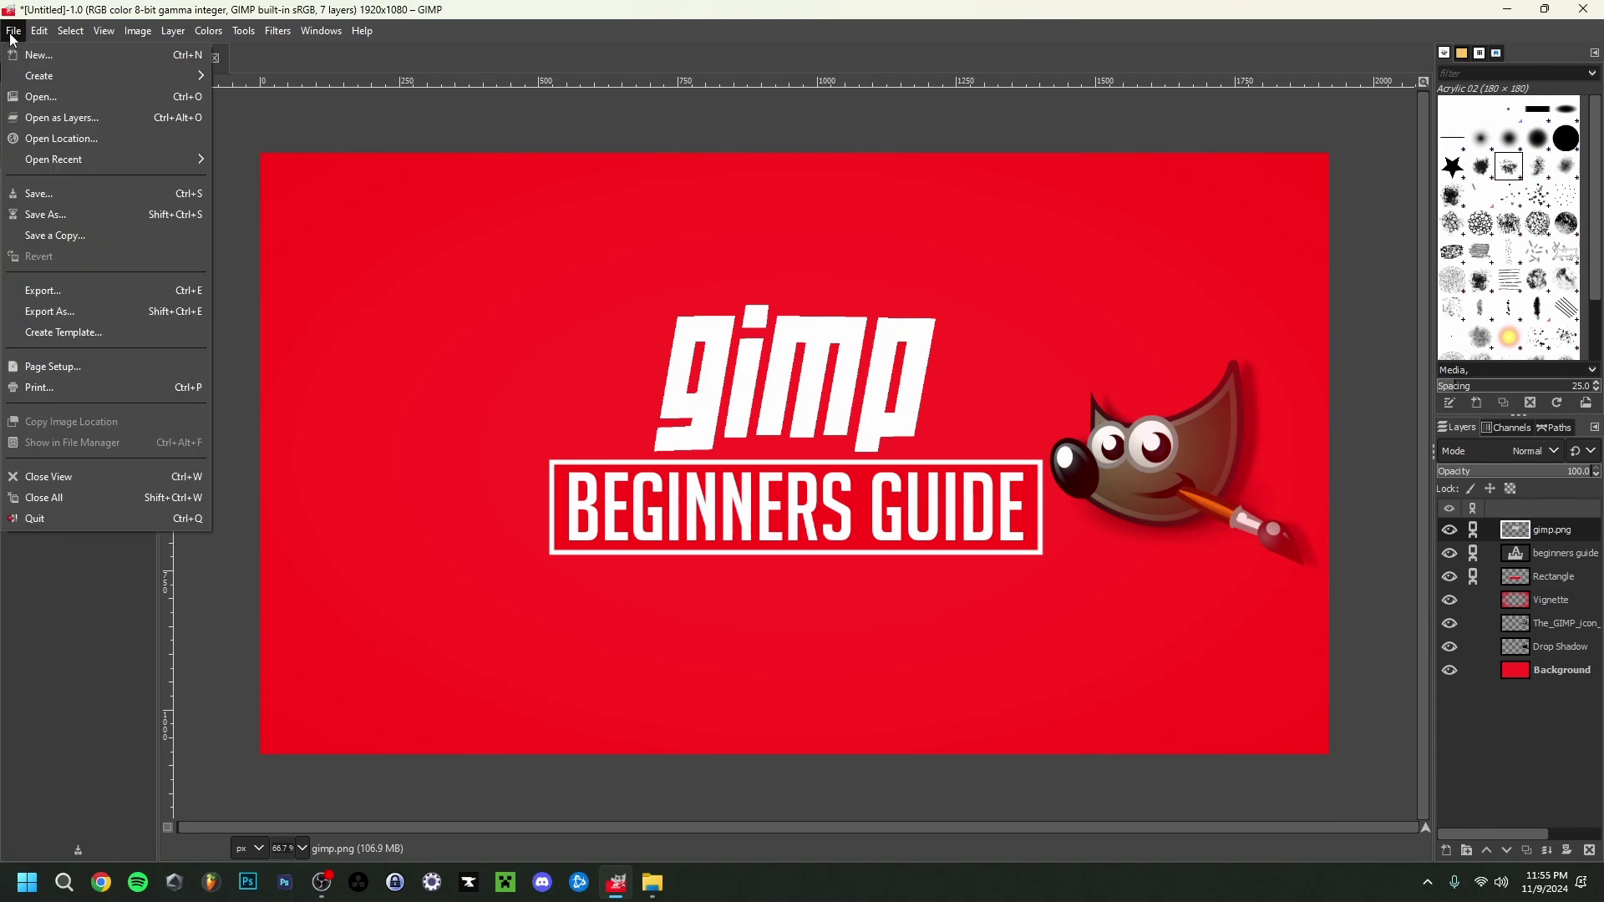
left_click(30, 216)
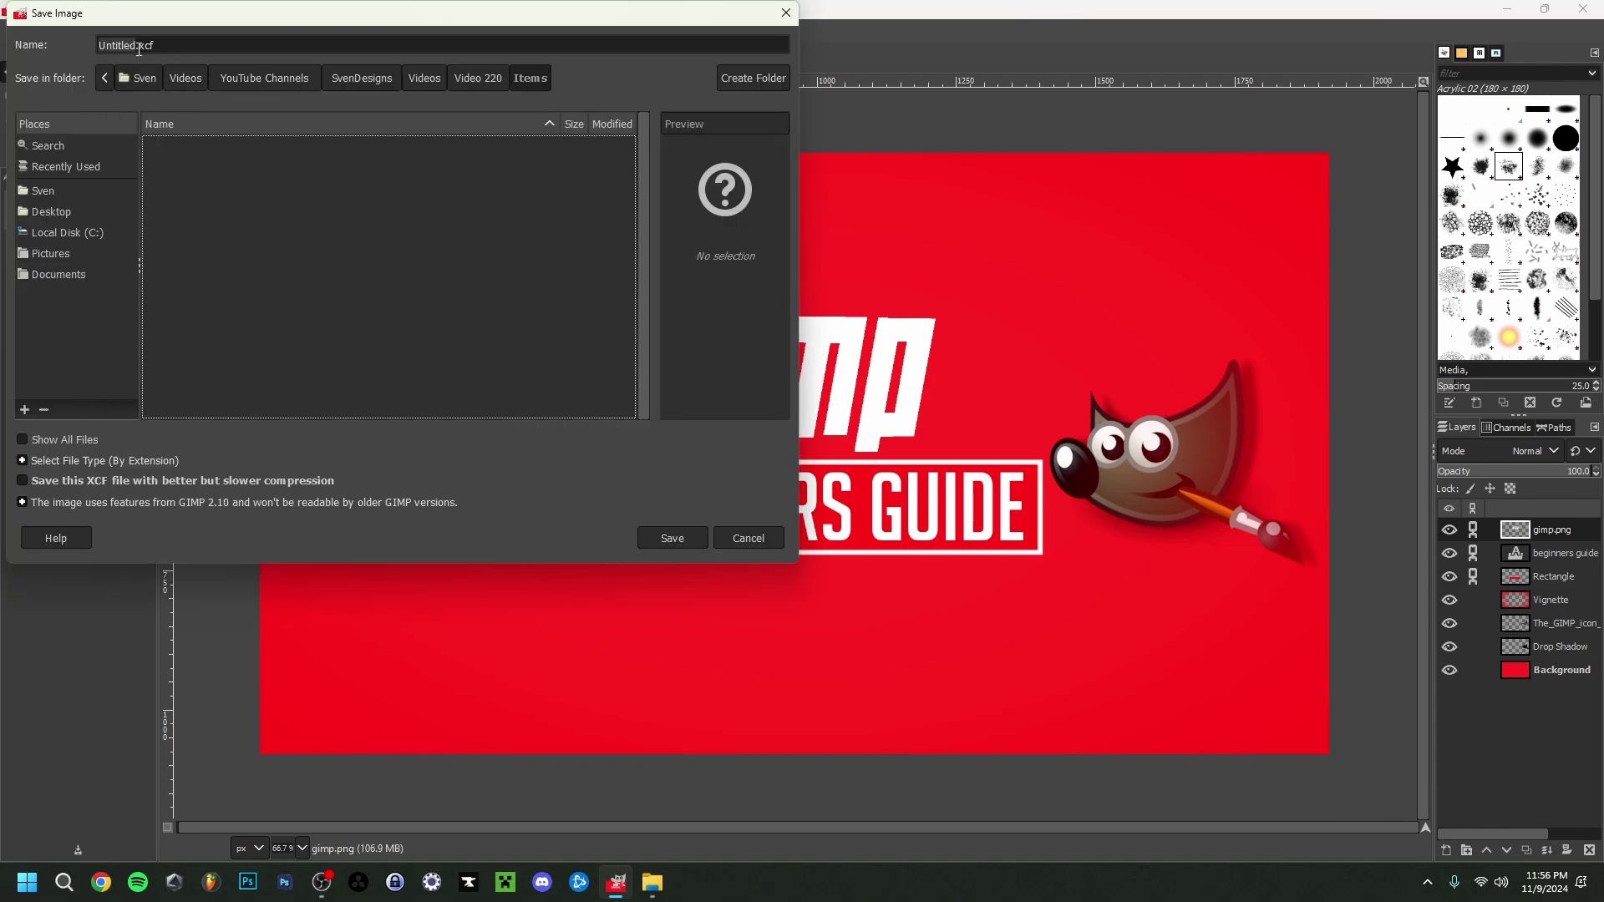
double_click(113, 45)
type("Gimp Thumbnail")
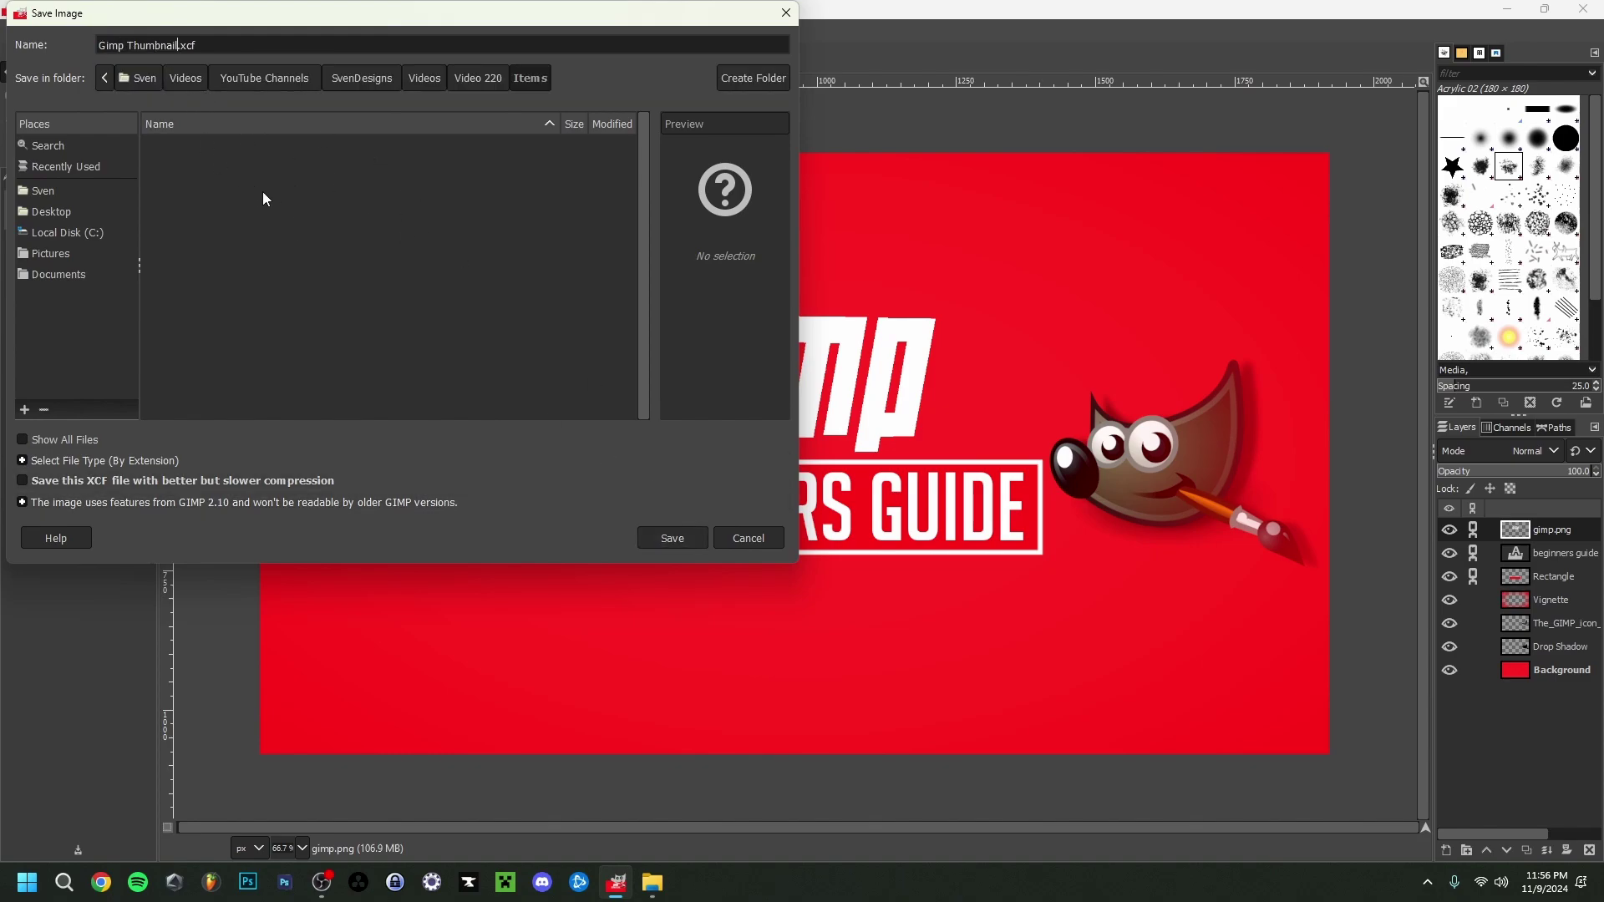
key("Return")
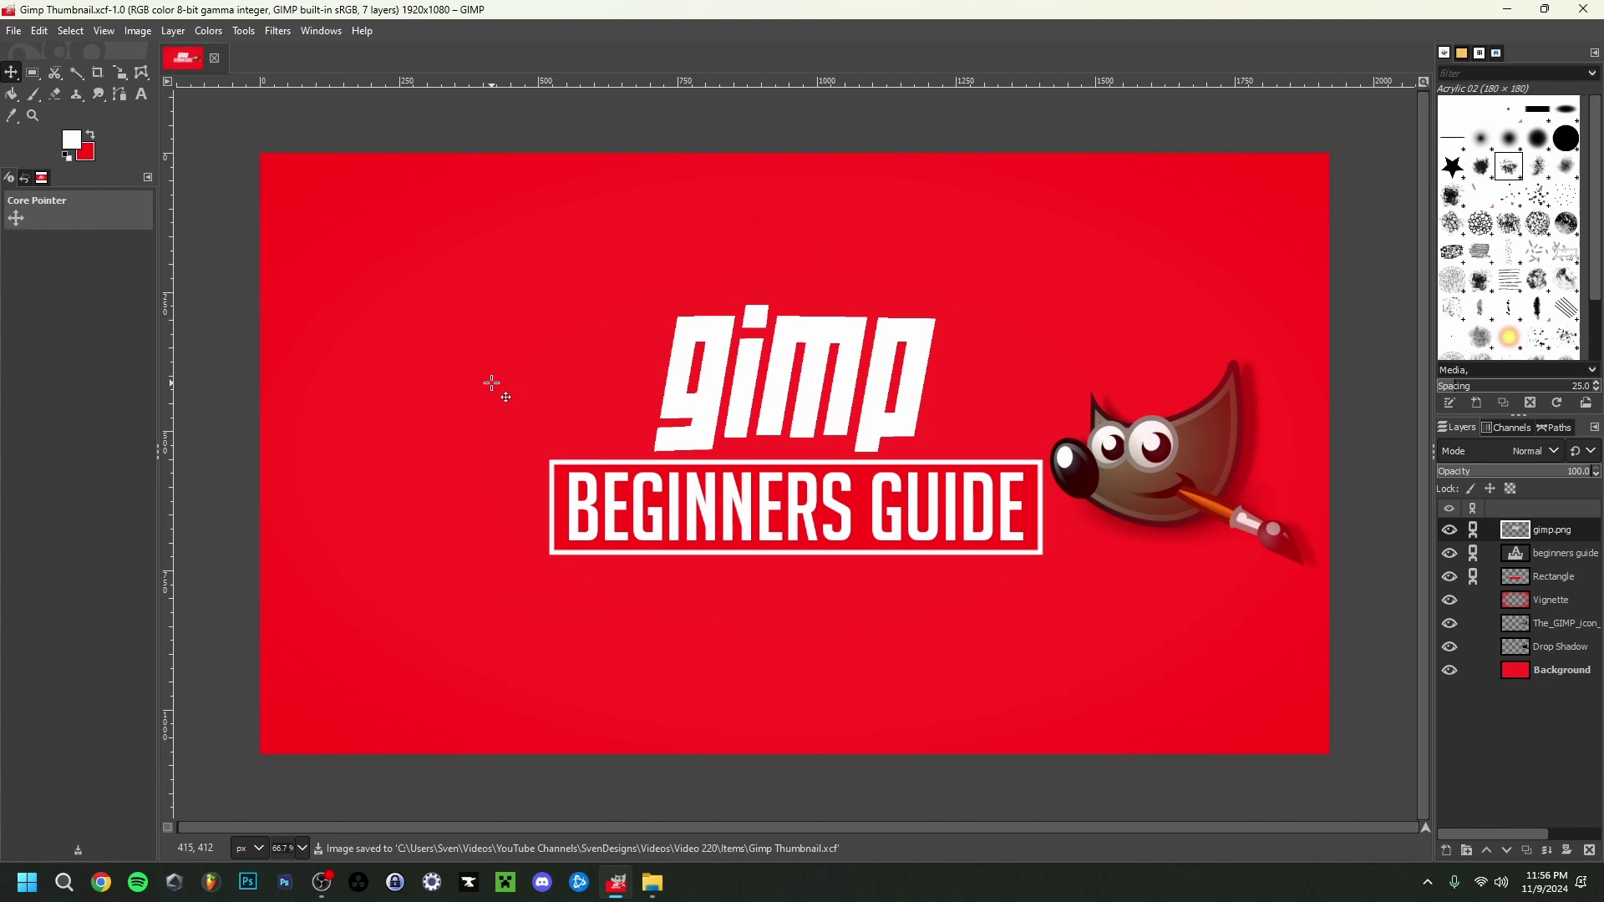
- Export the graphic to the Items folder as the JPEG image Gimp Thumbnail.jpg at quality 100
left_click(17, 33)
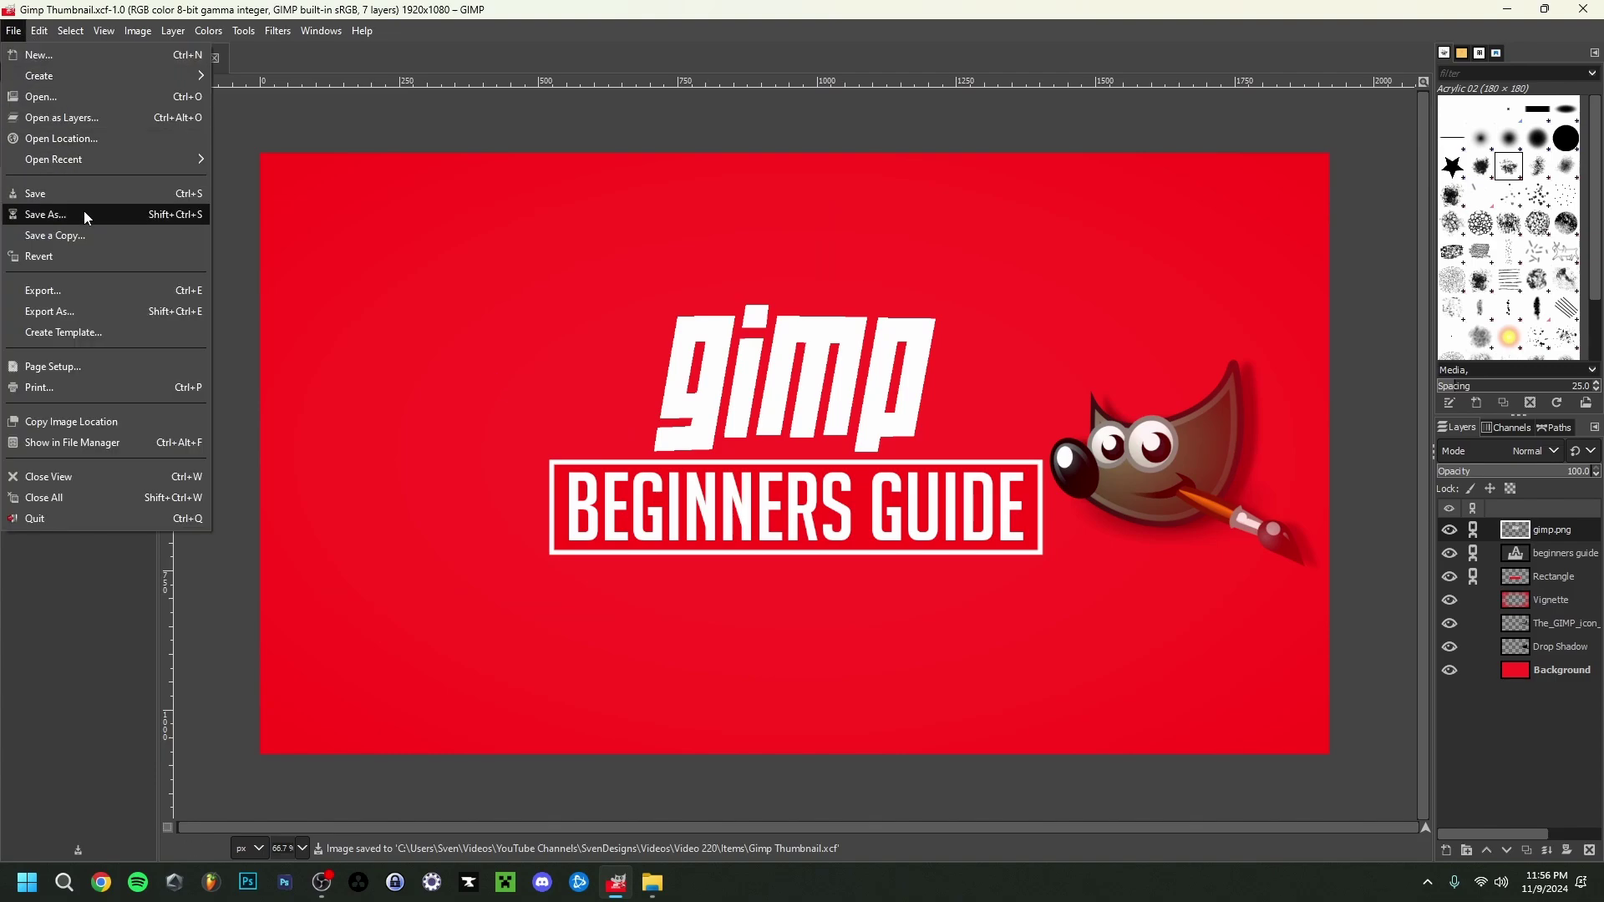
left_click(49, 312)
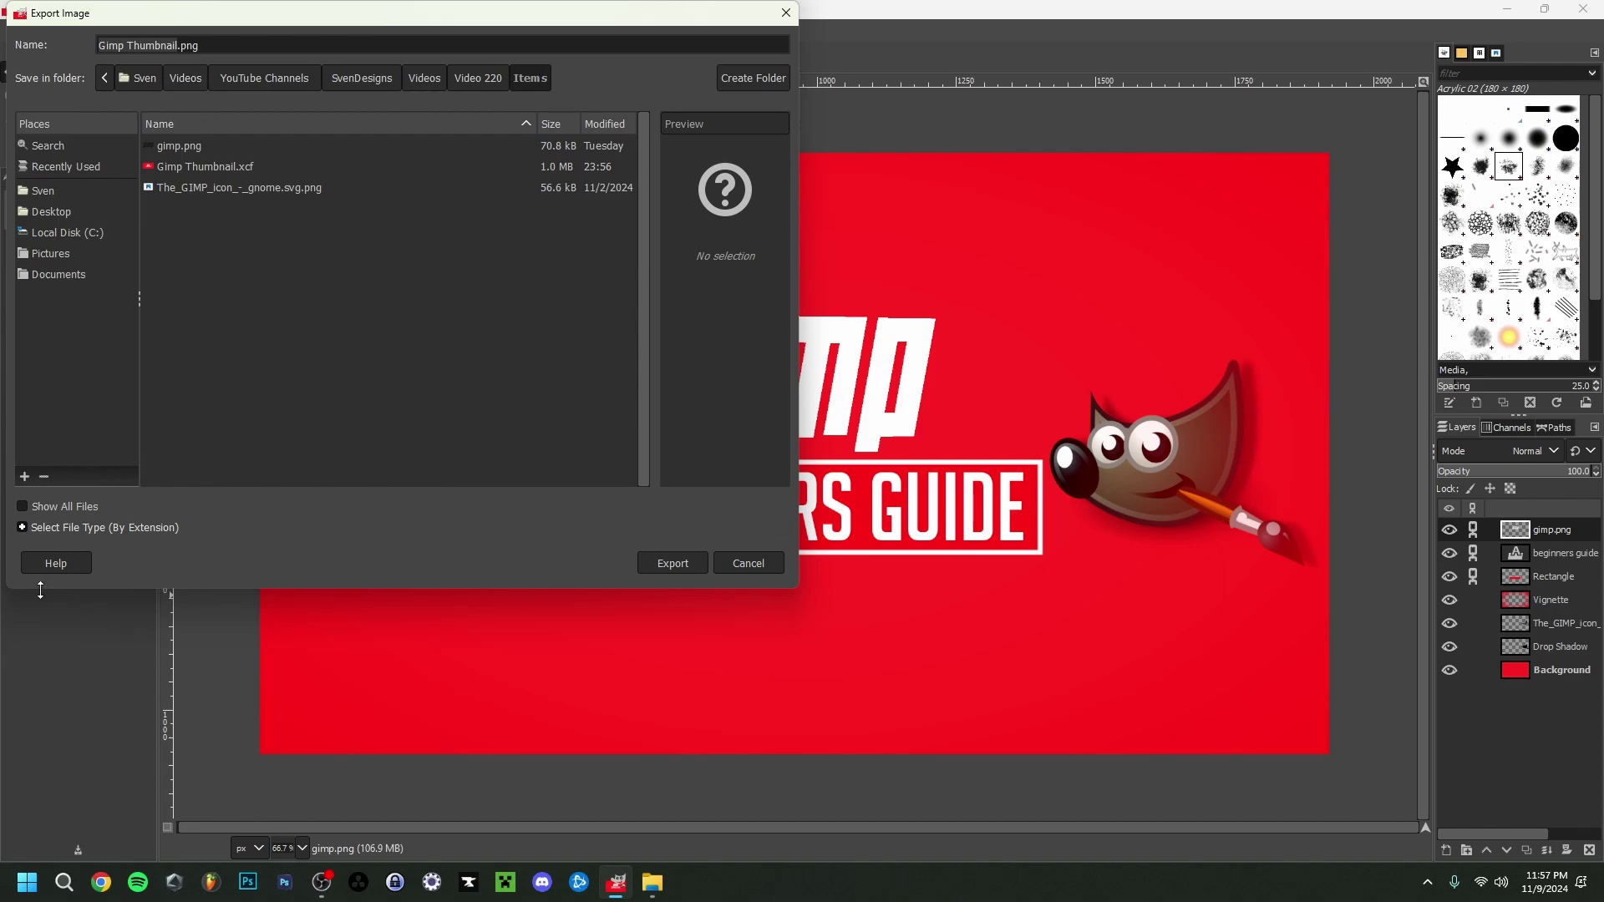
left_click(97, 530)
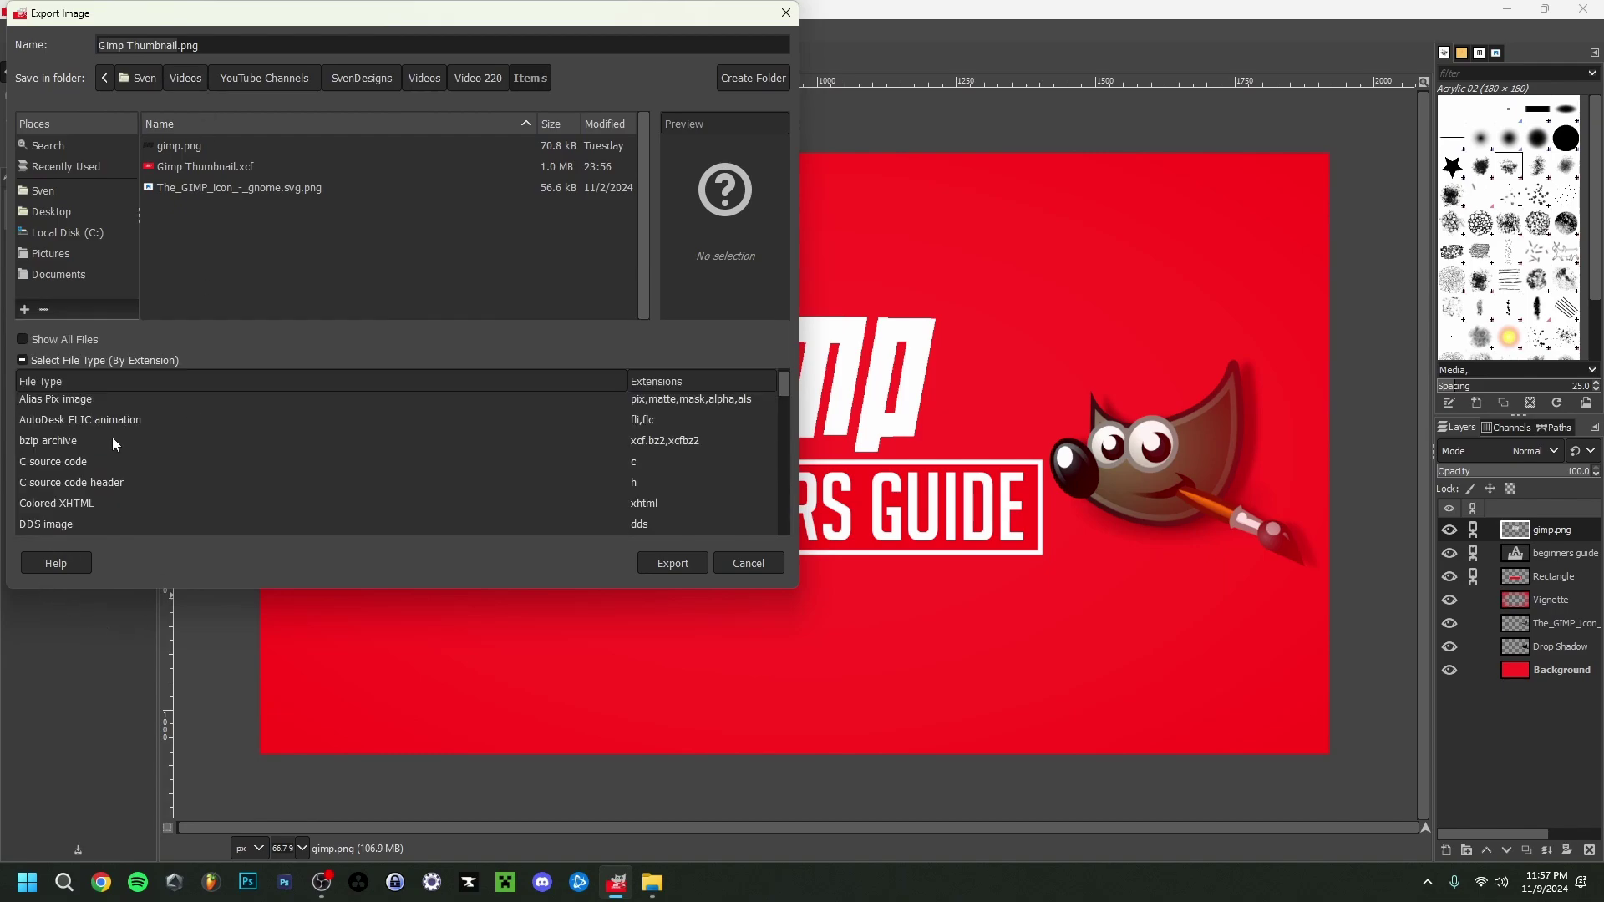
scroll(109, 458, "down", 3)
left_click(643, 456)
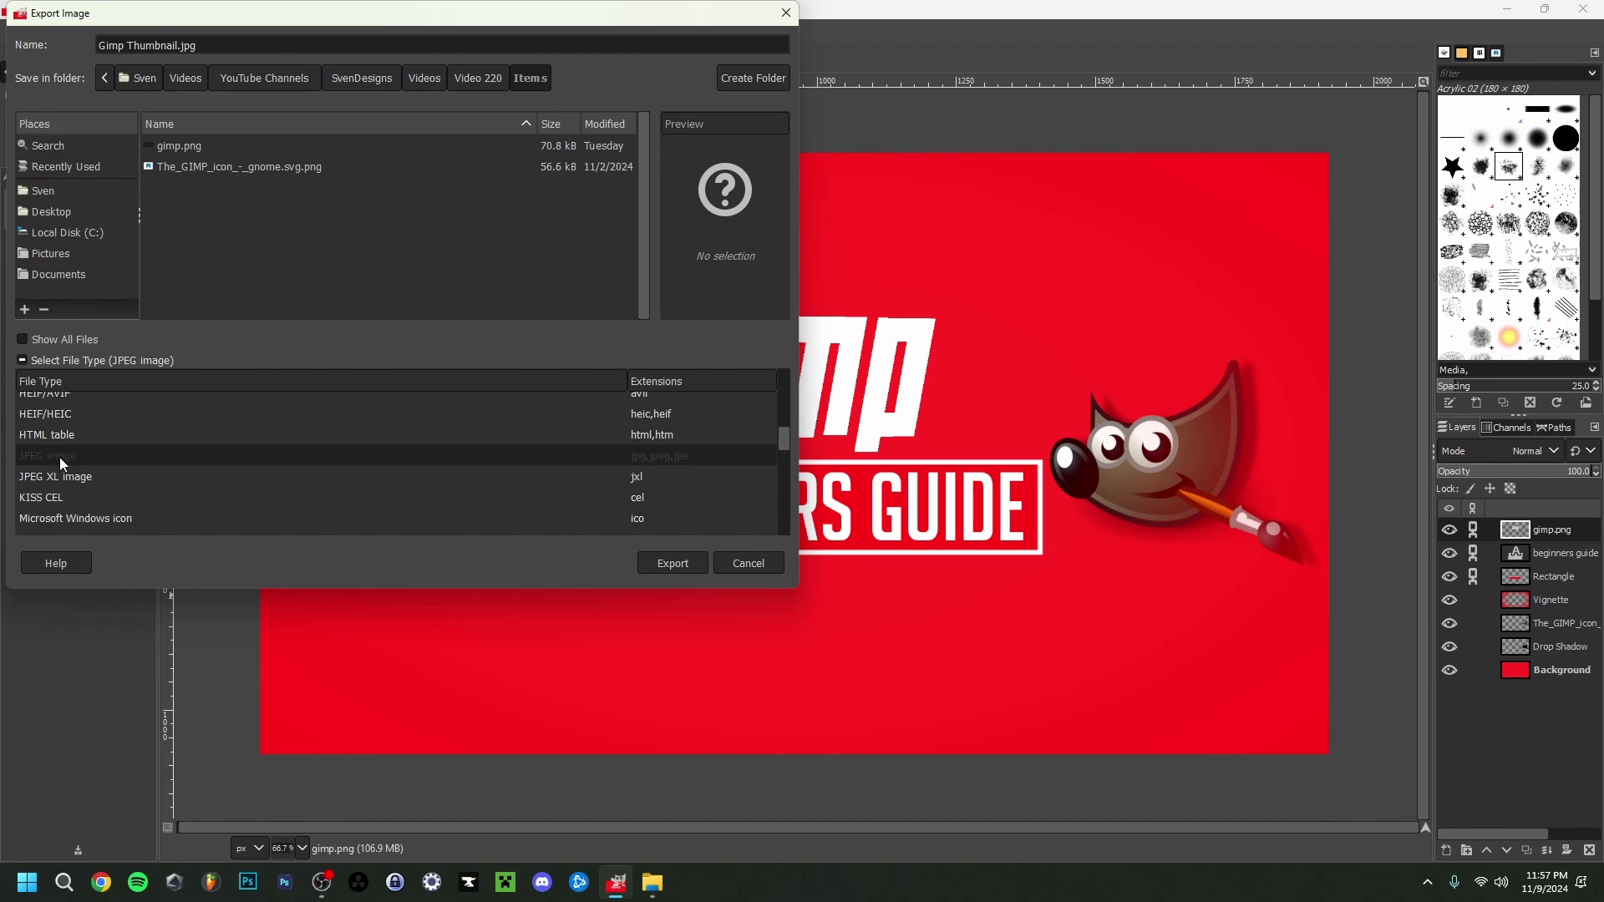
left_click(673, 564)
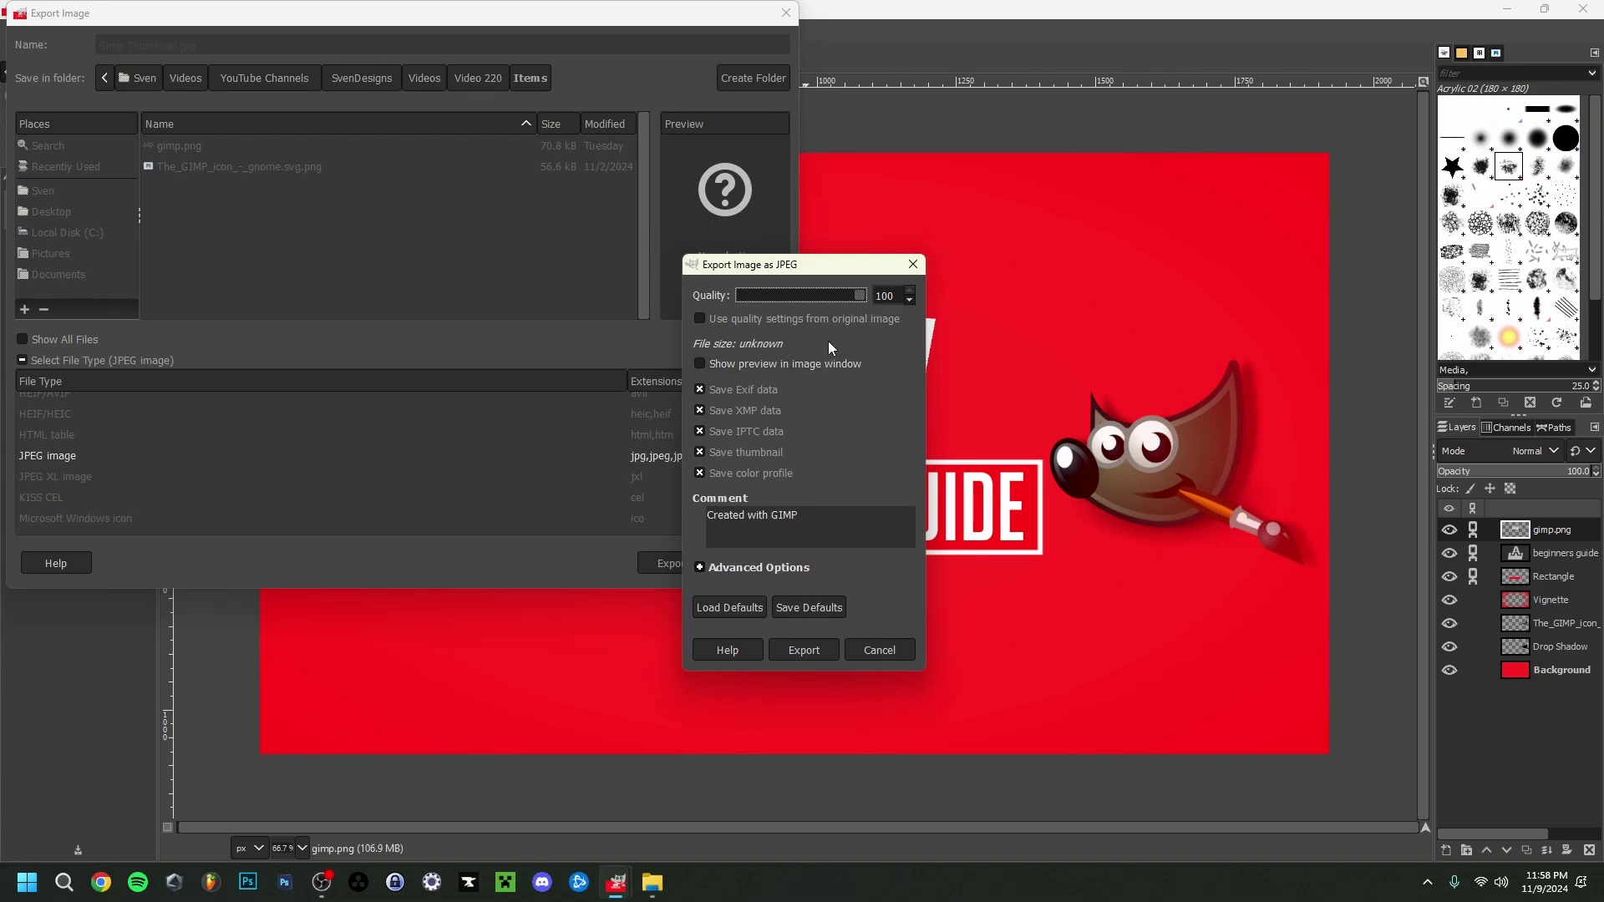
left_click(790, 650)
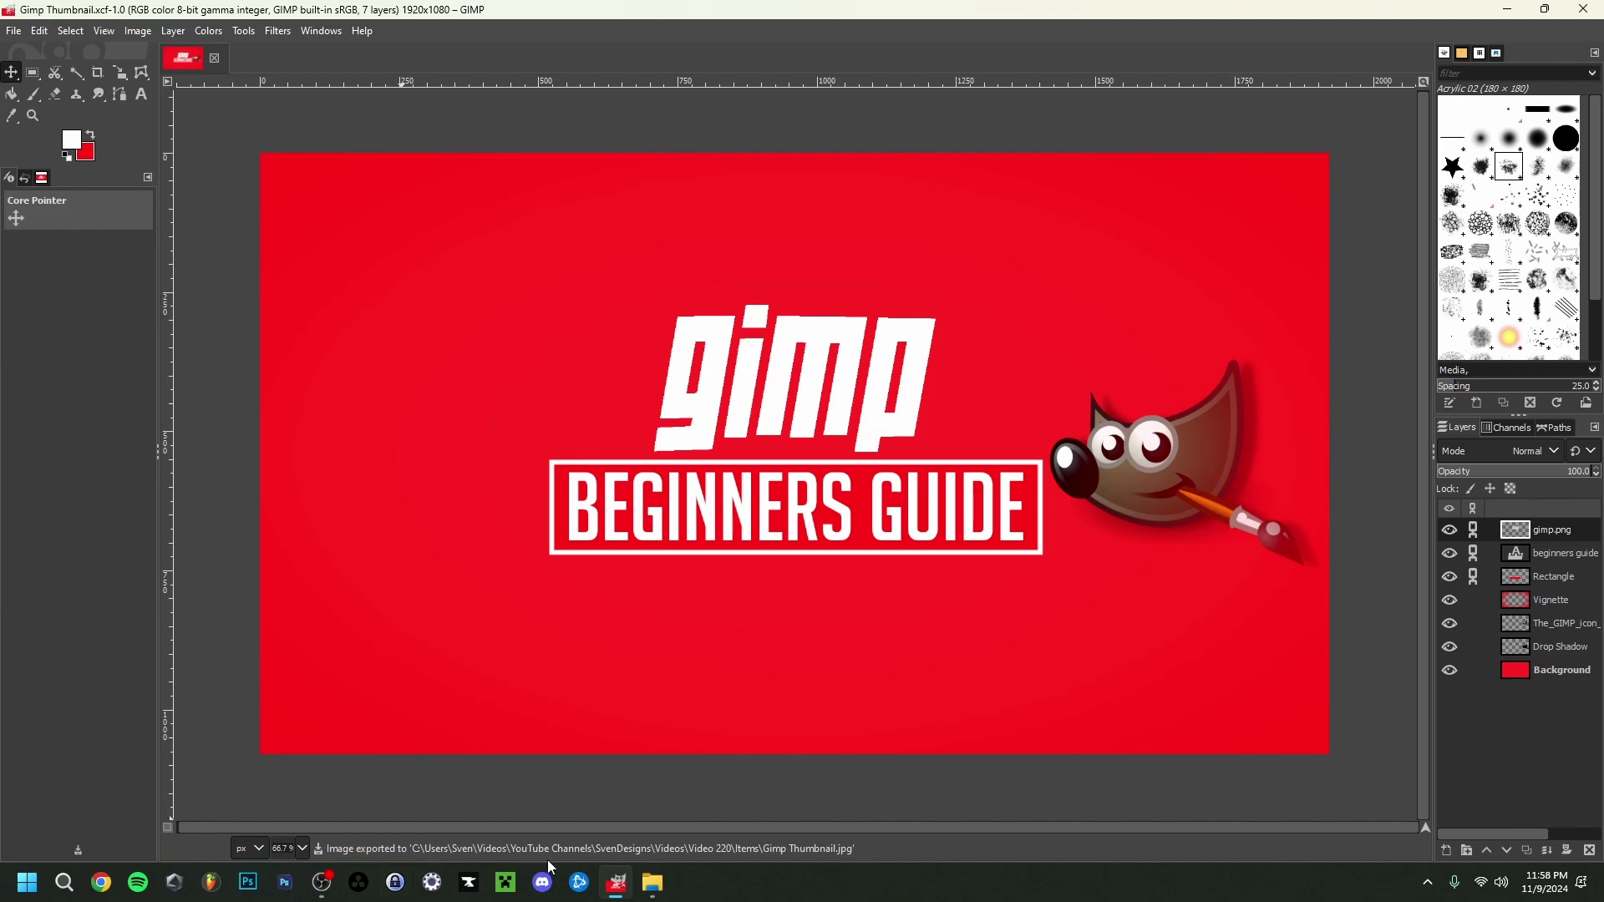